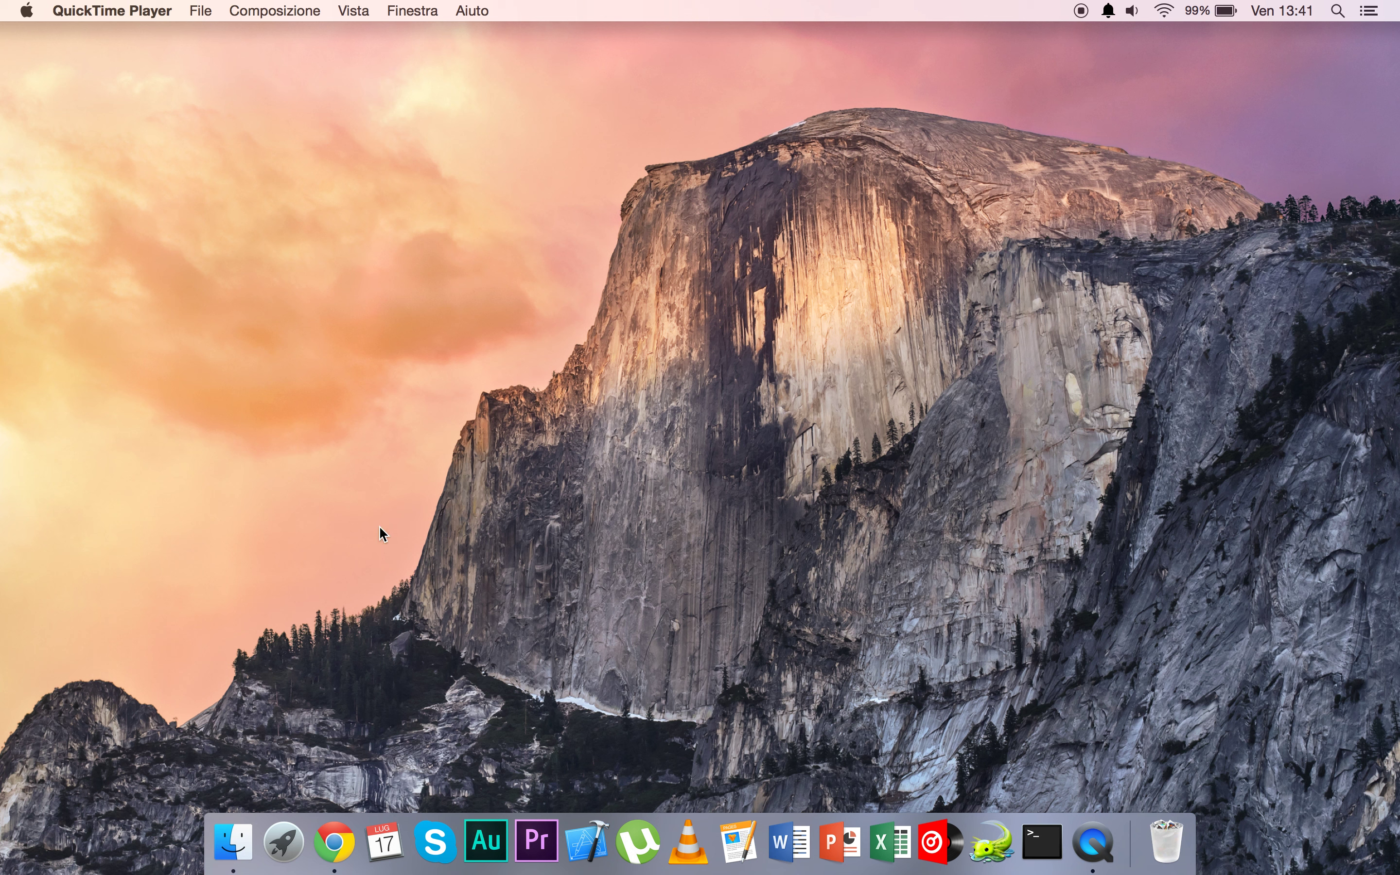
- Switch to Chrome to view its open browser window, and put the window away again to return to the desktop
click(319, 840)
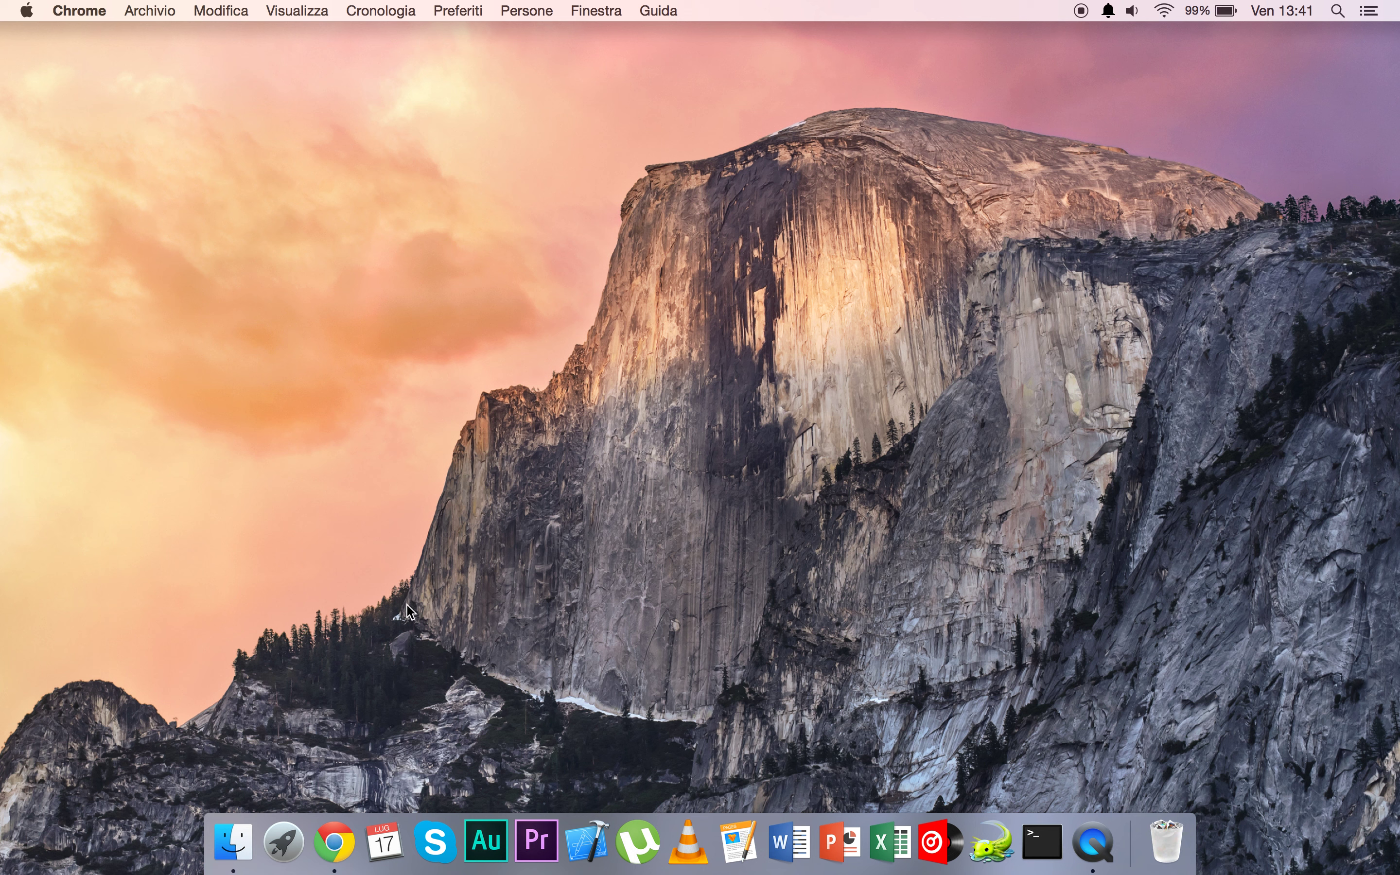
click(334, 829)
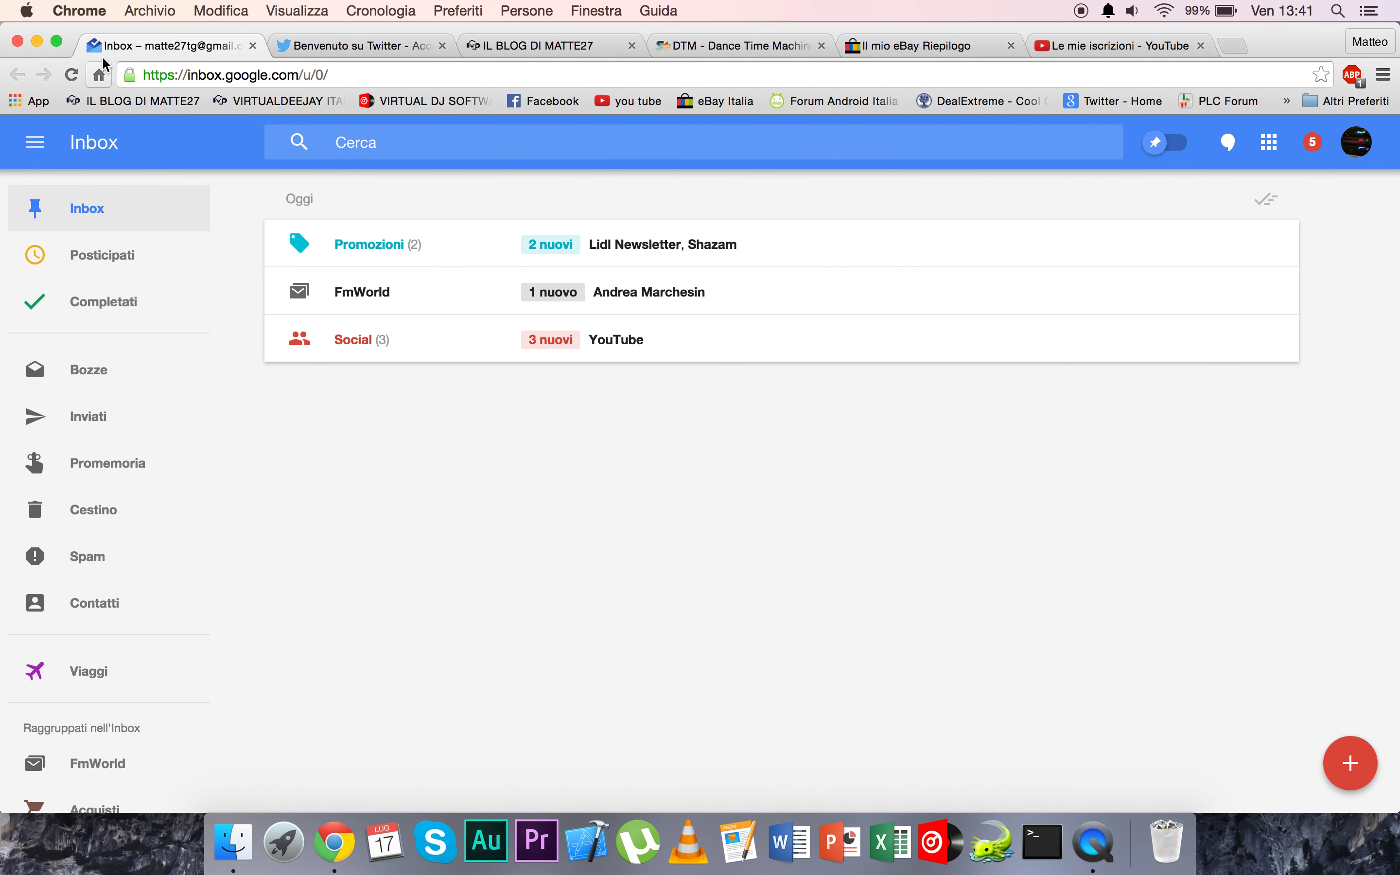
click(36, 40)
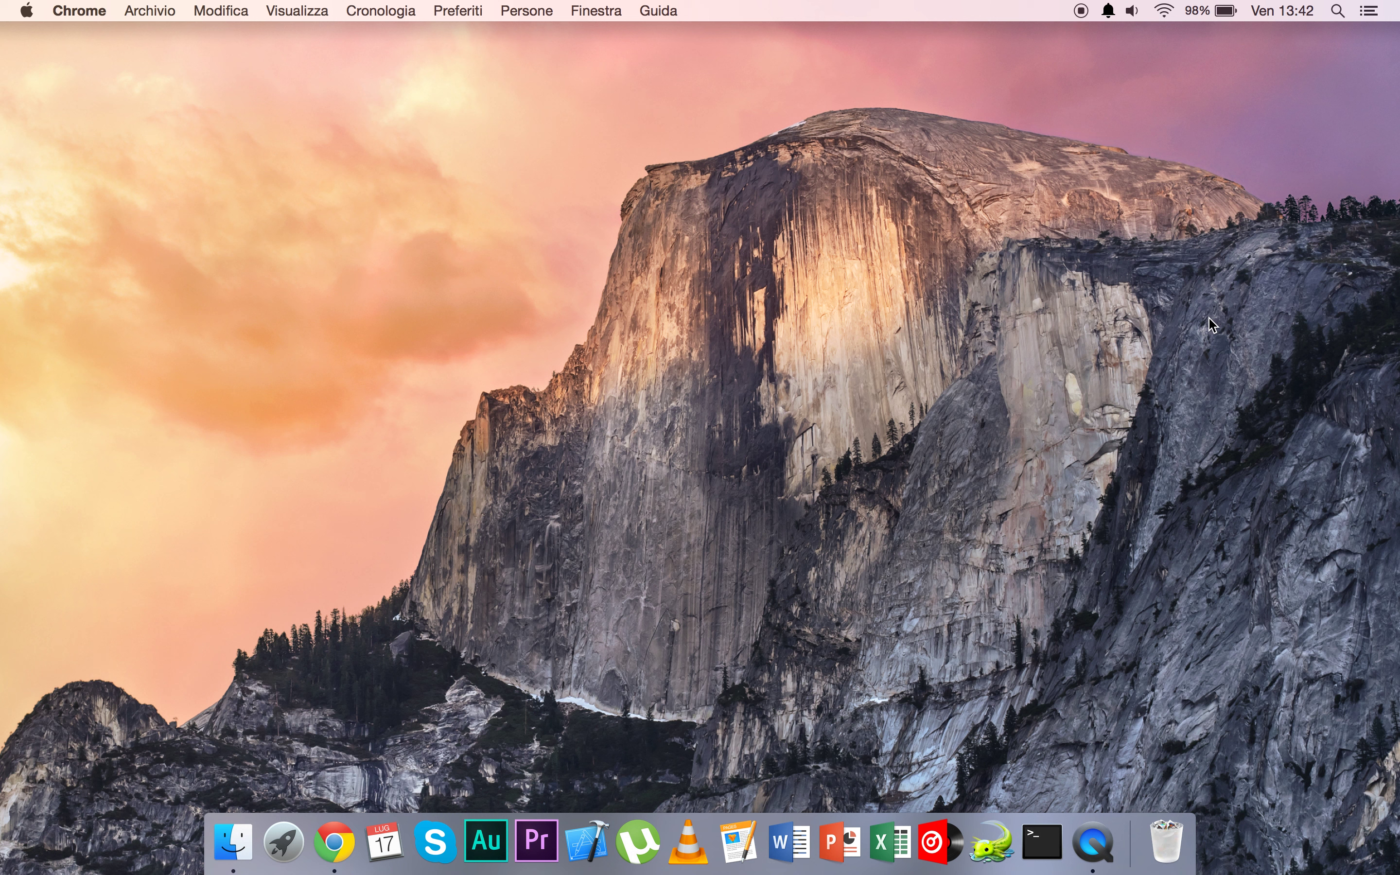
- Check the battery's remaining time, power source and energy-consuming apps
click(1187, 13)
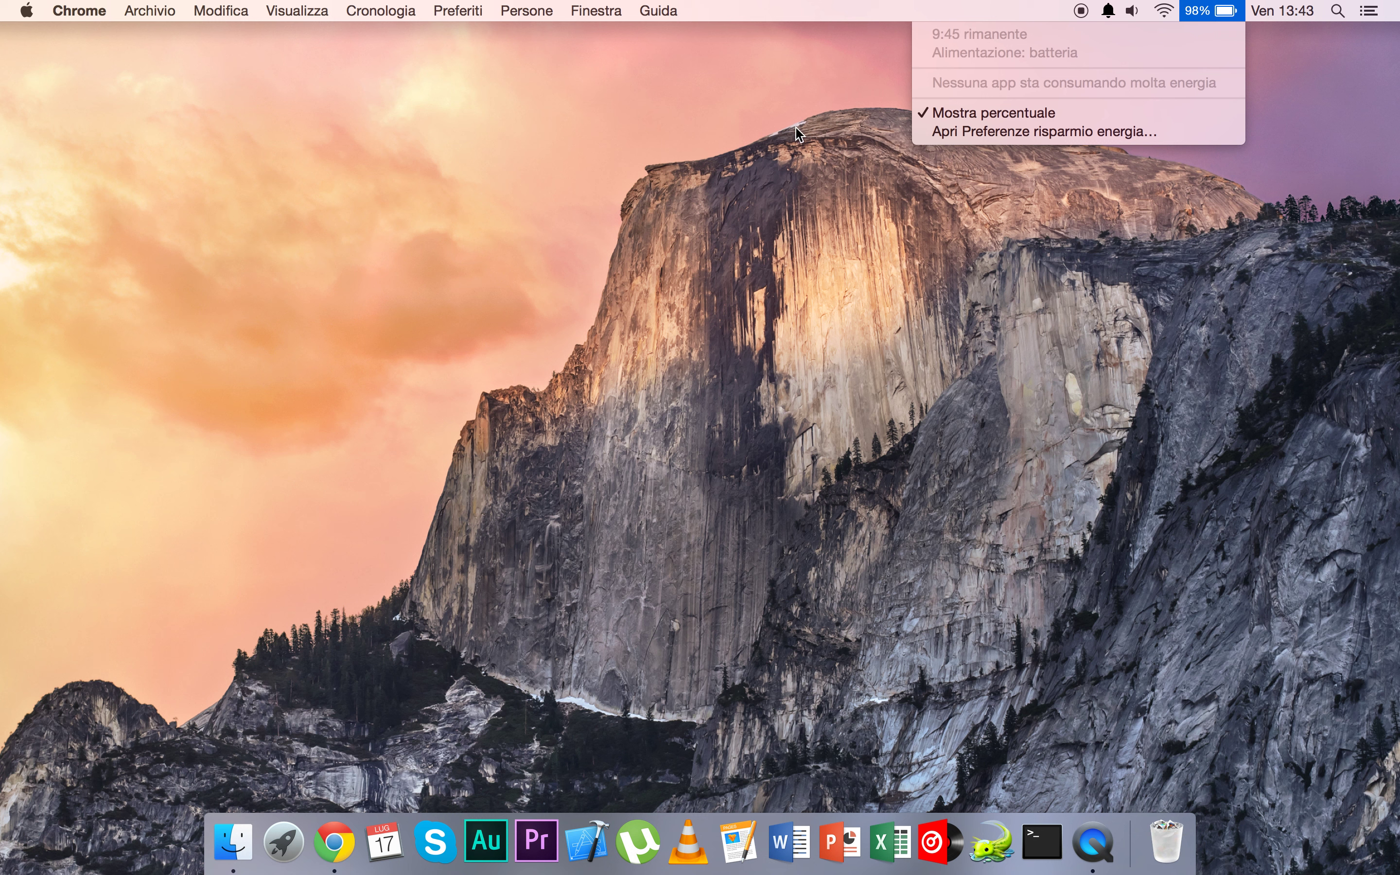
click(1196, 5)
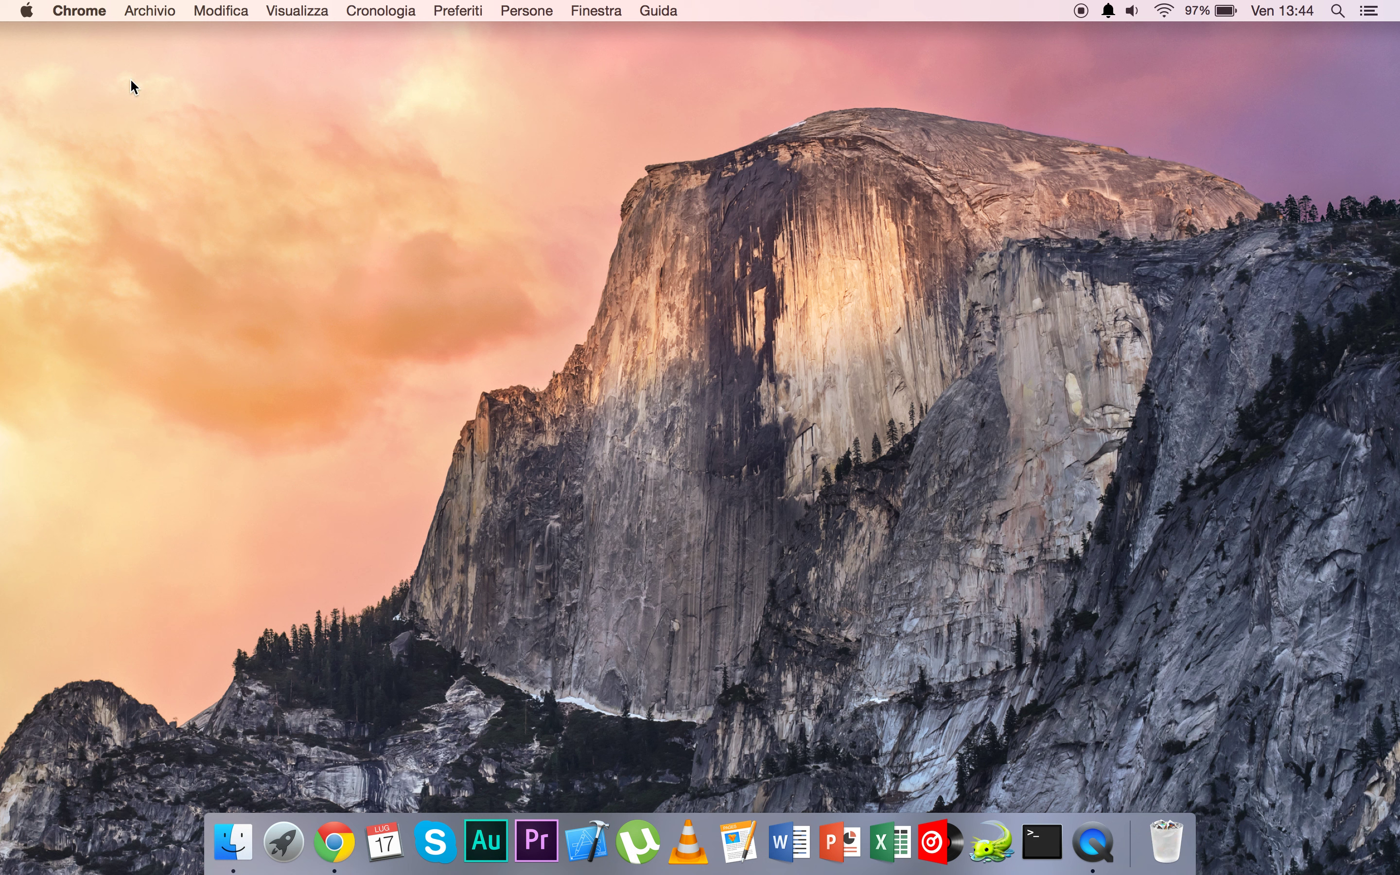
- Open Preferenze di Sistema and move its window slightly toward the middle of the screen
click(23, 11)
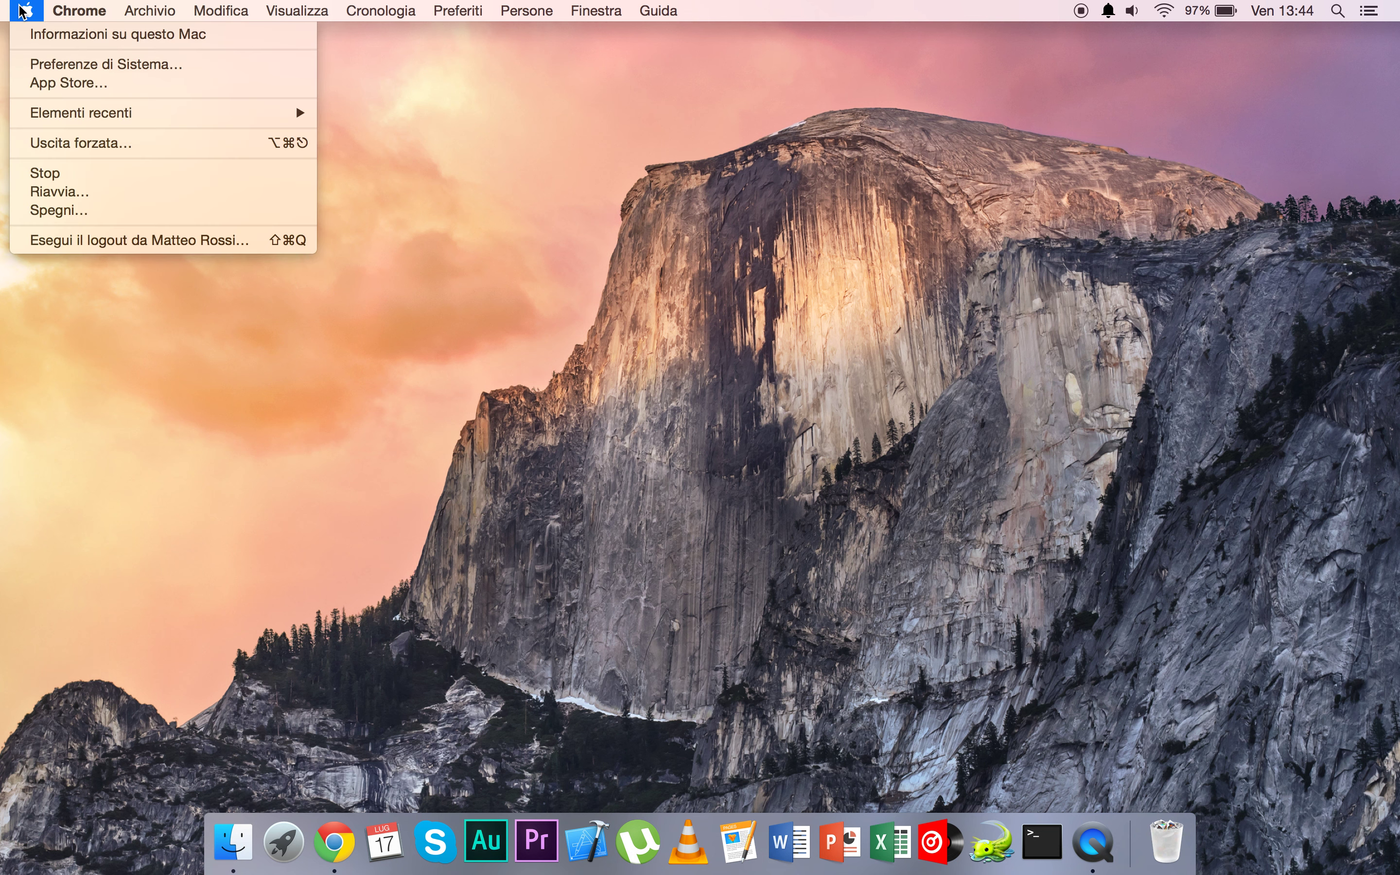
click(51, 64)
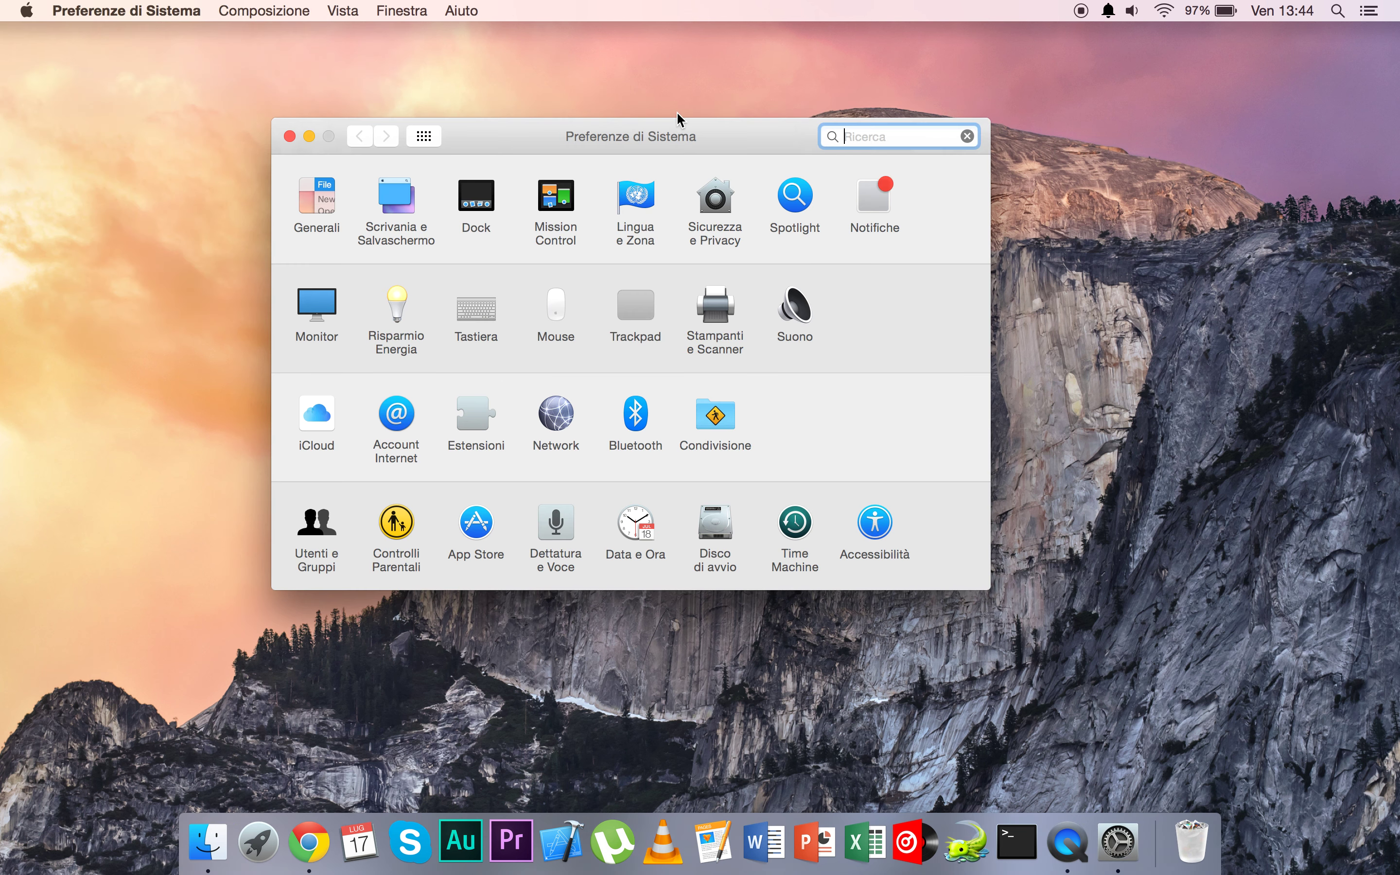
drag(661, 145, 733, 151)
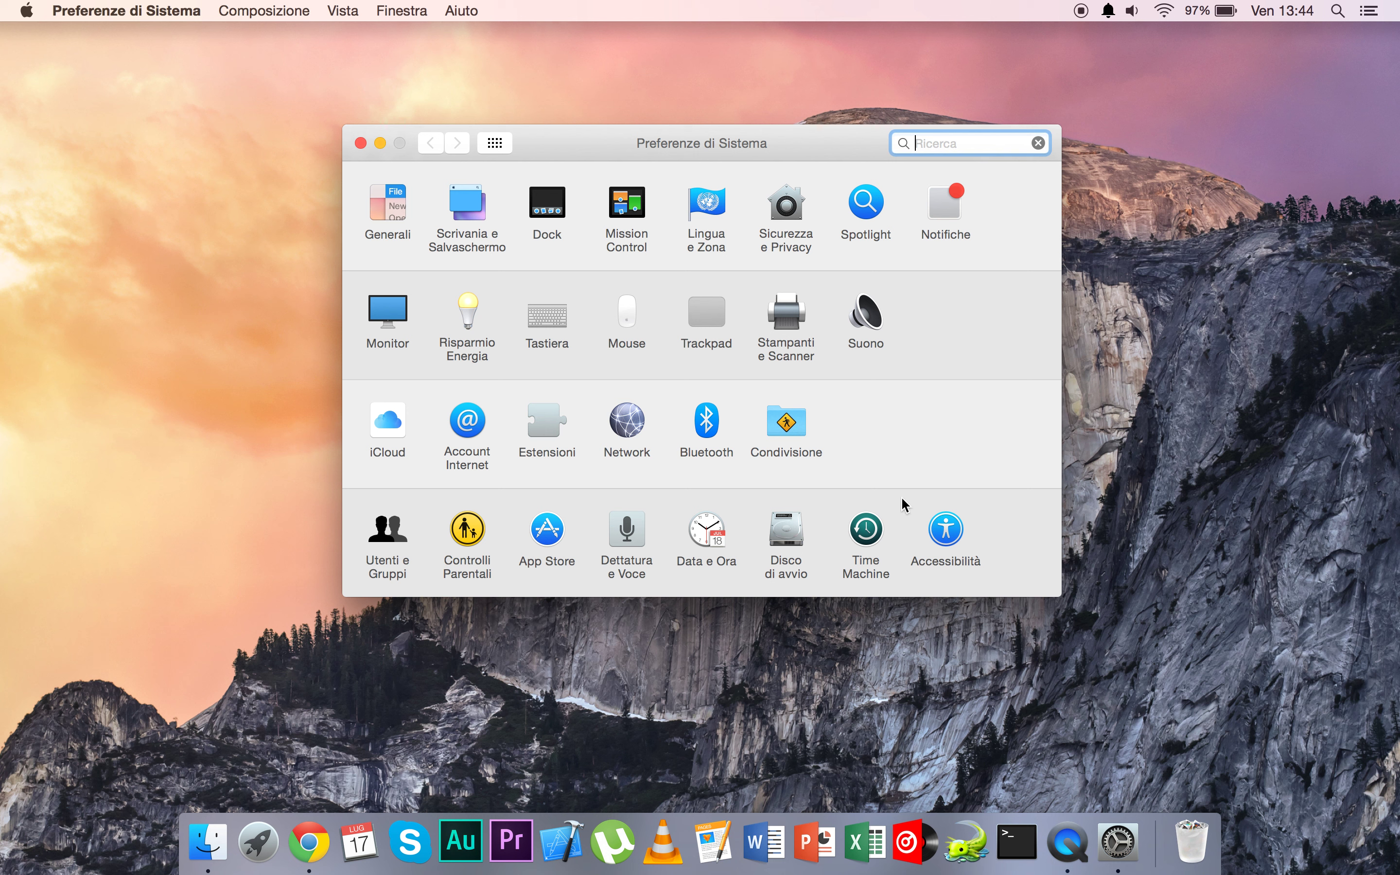
- In the Time Machine preferences, switch automatic backups to Attivo and back to Inattivo, and return to the overview
click(868, 529)
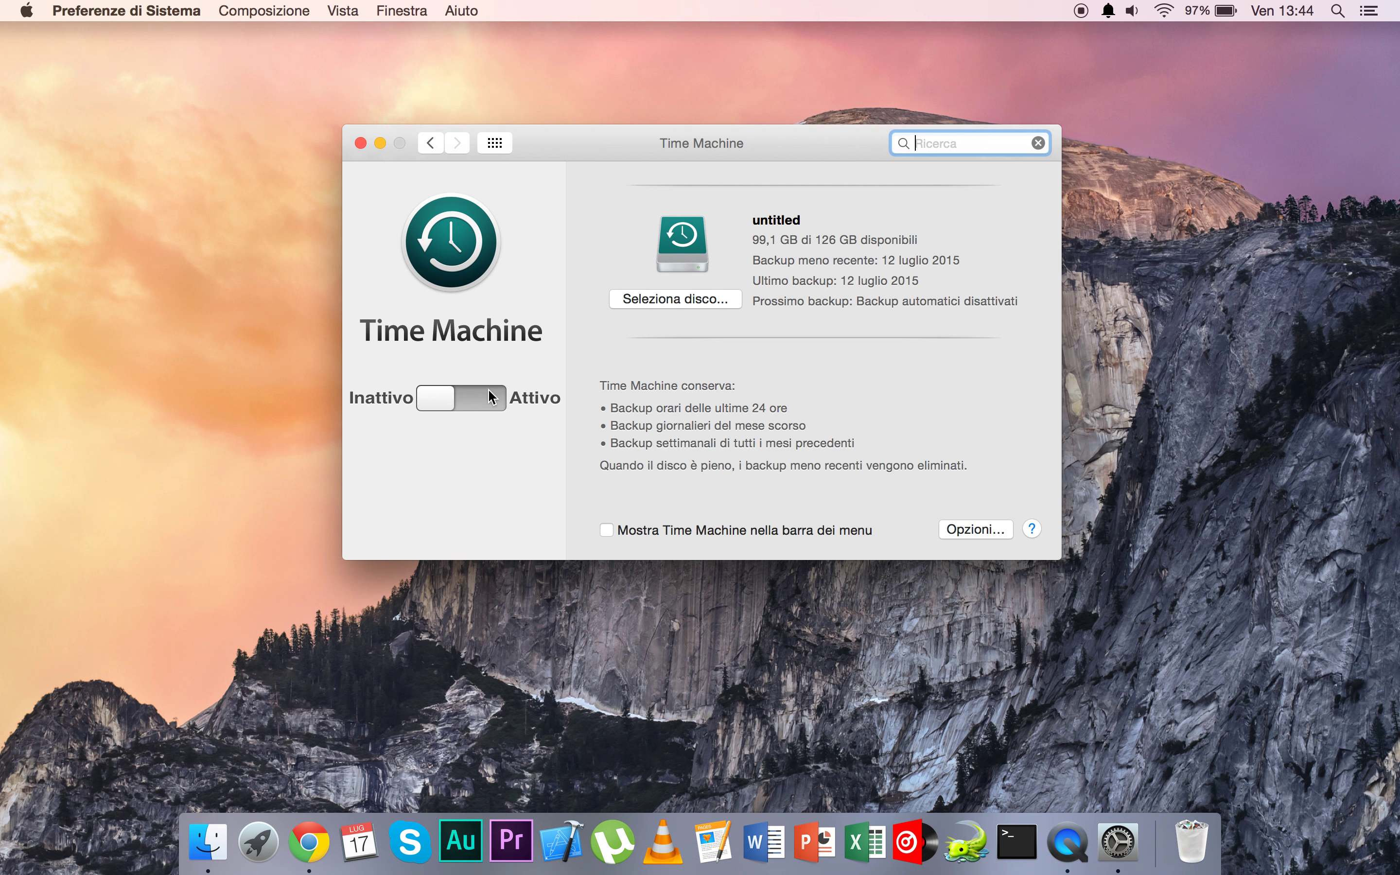
click(438, 396)
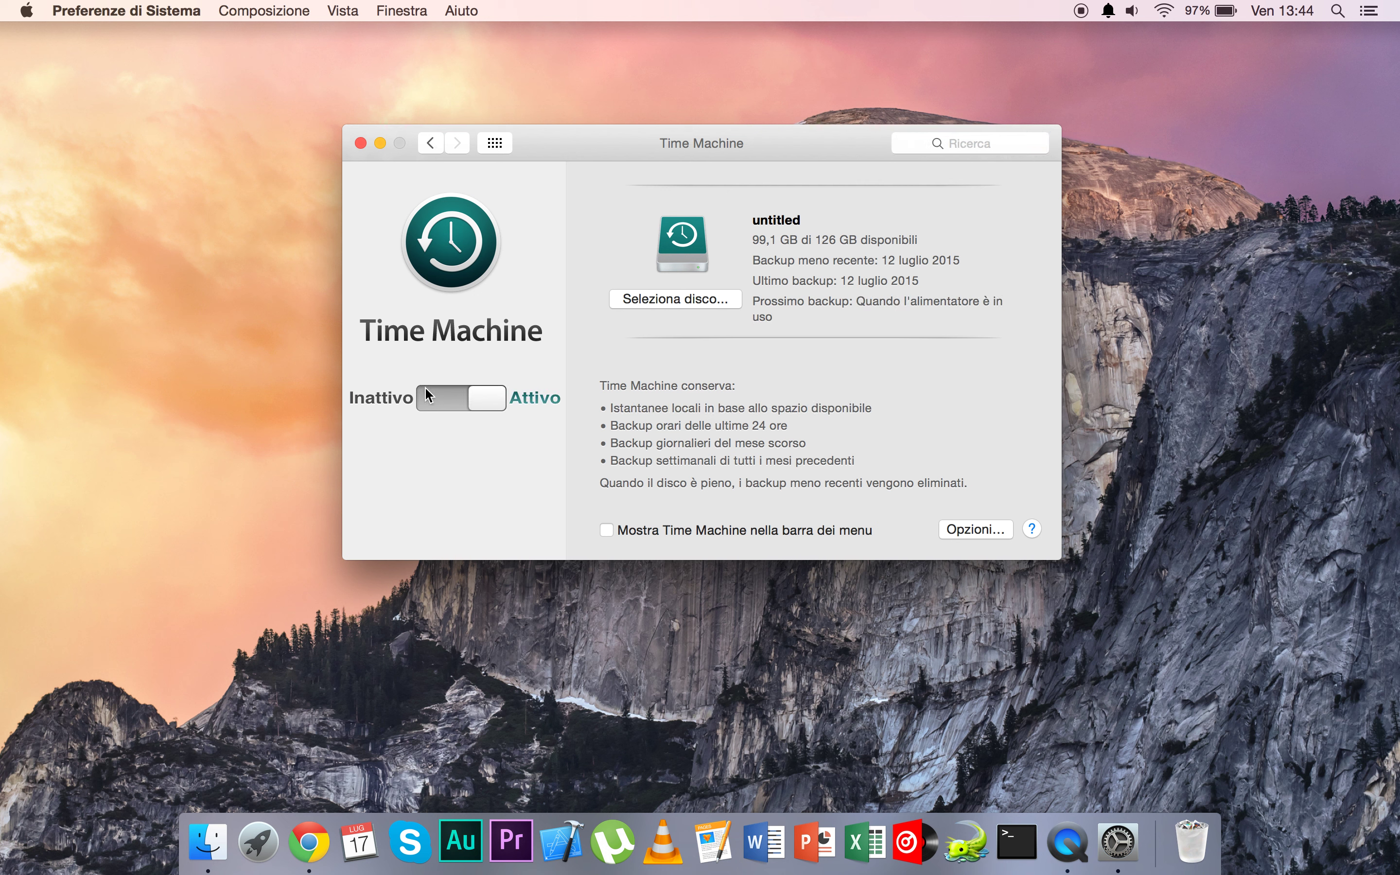
click(470, 399)
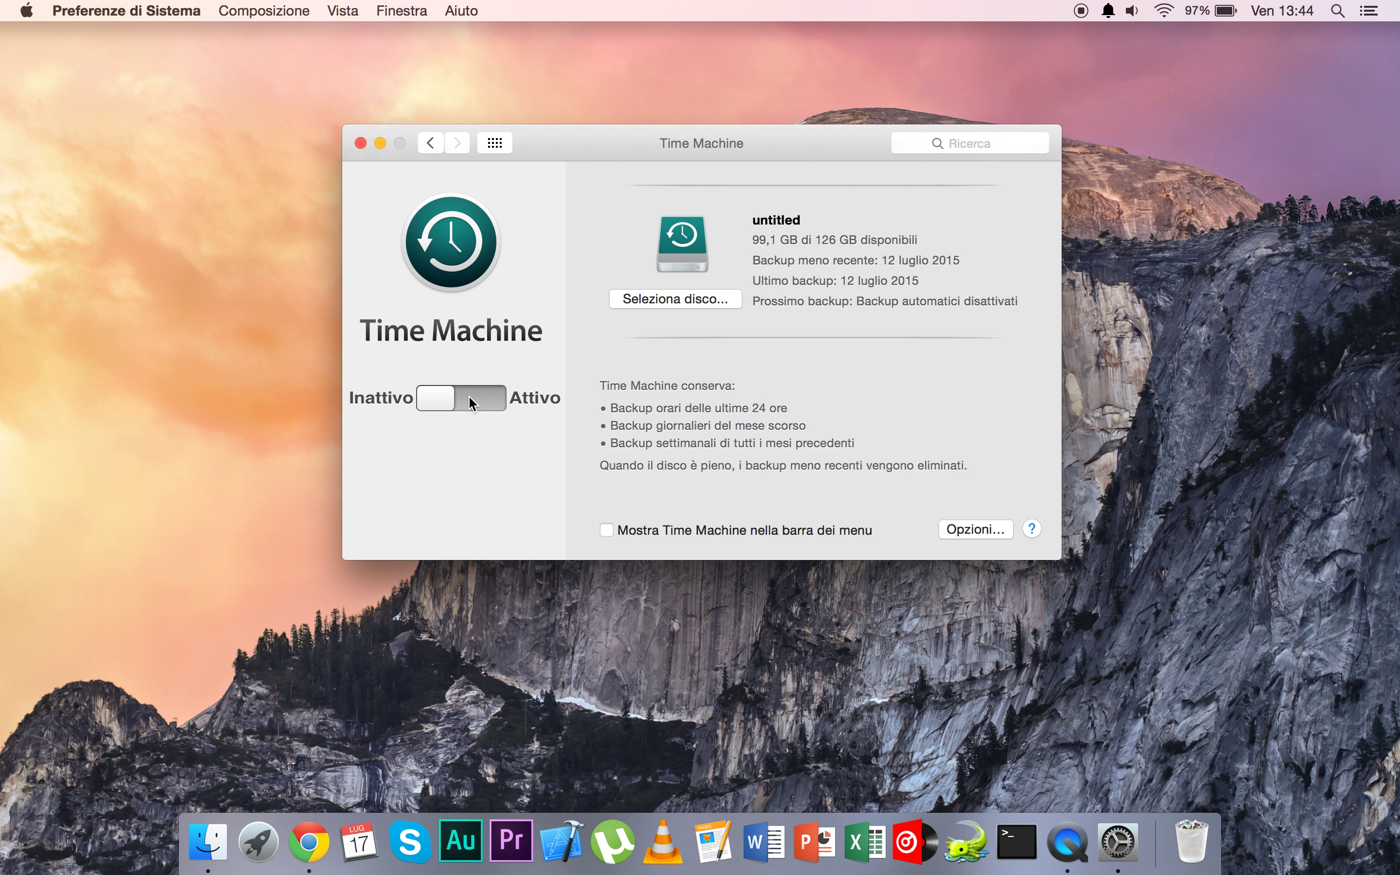
click(431, 143)
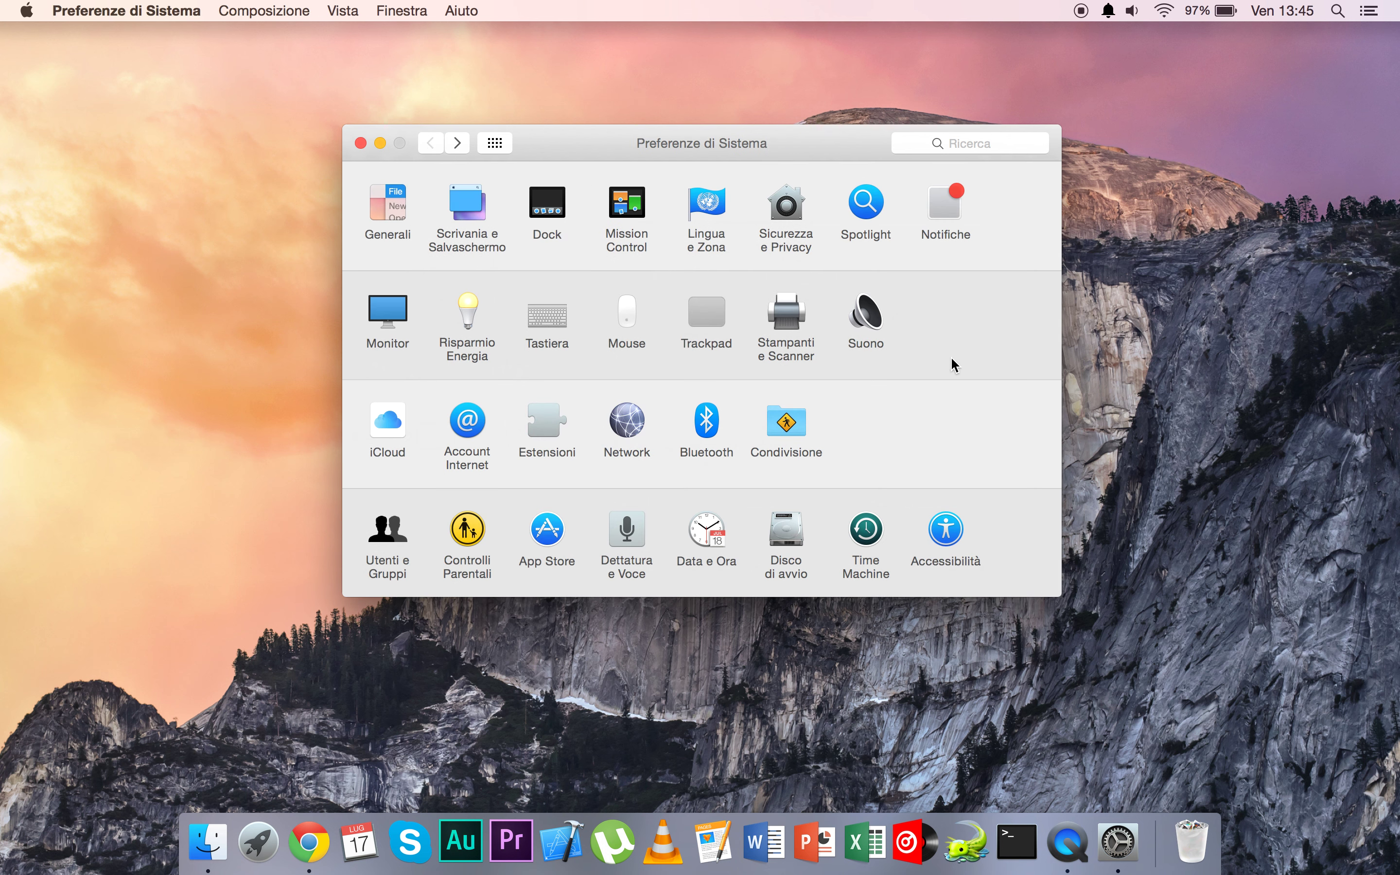
- Examine the sharing services and shared folders in the Condivisione preferences, and return to the overview
click(772, 419)
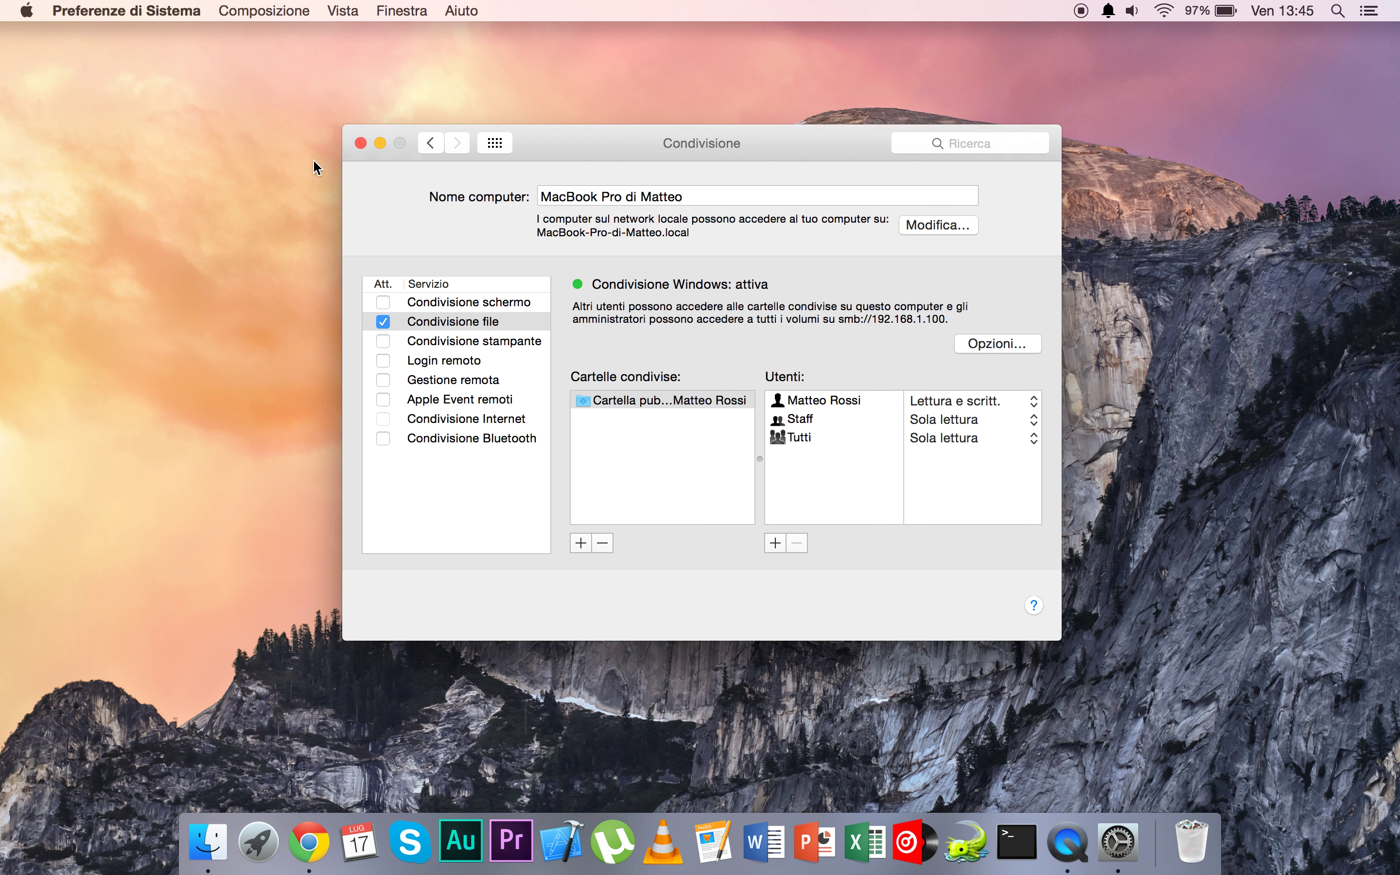
click(431, 143)
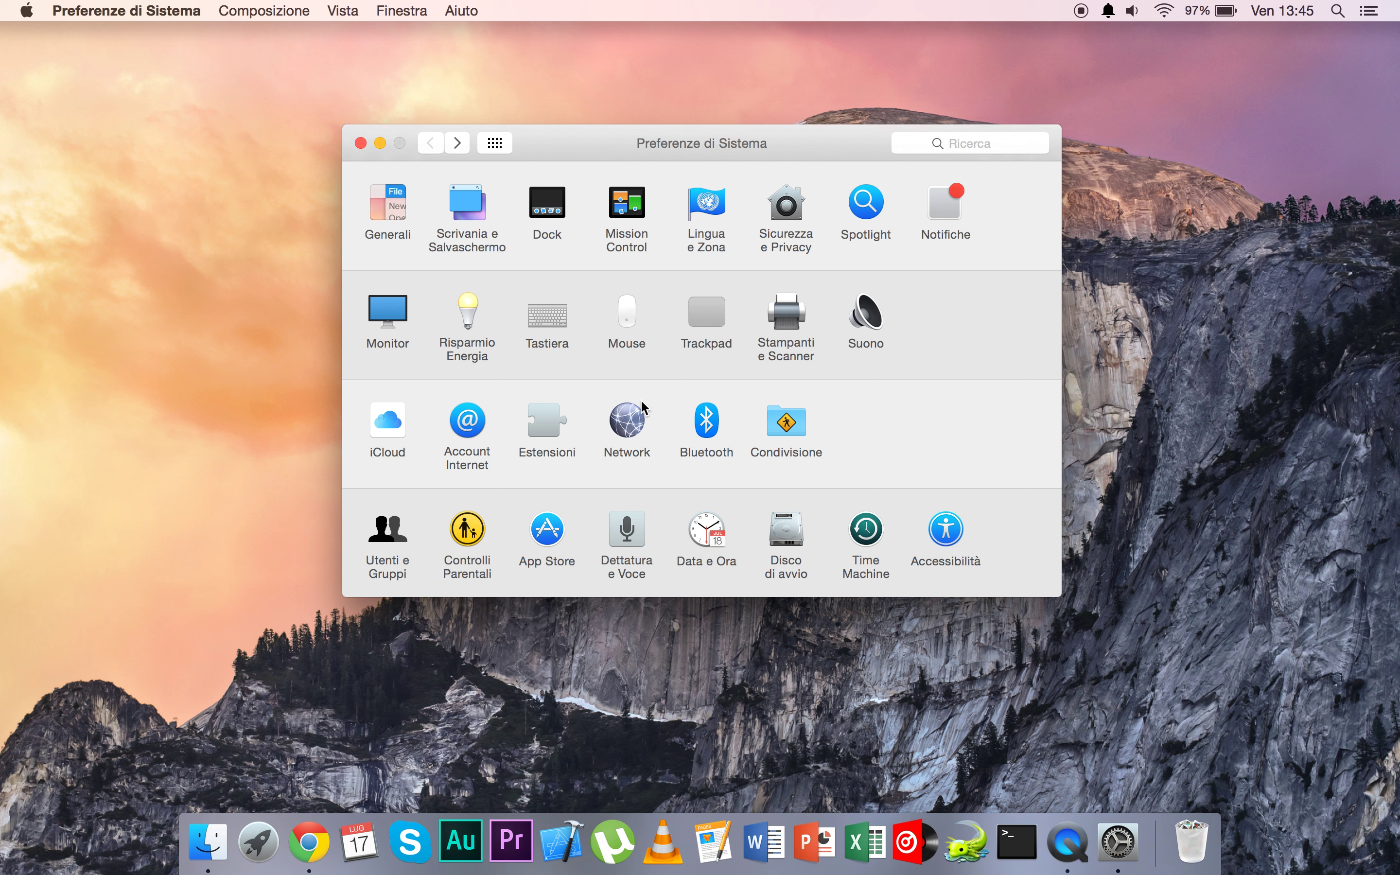
- Examine the USB 10/100/1000 LAN connection and its advanced TCP/IP settings in Network, leaving them without changes
click(618, 422)
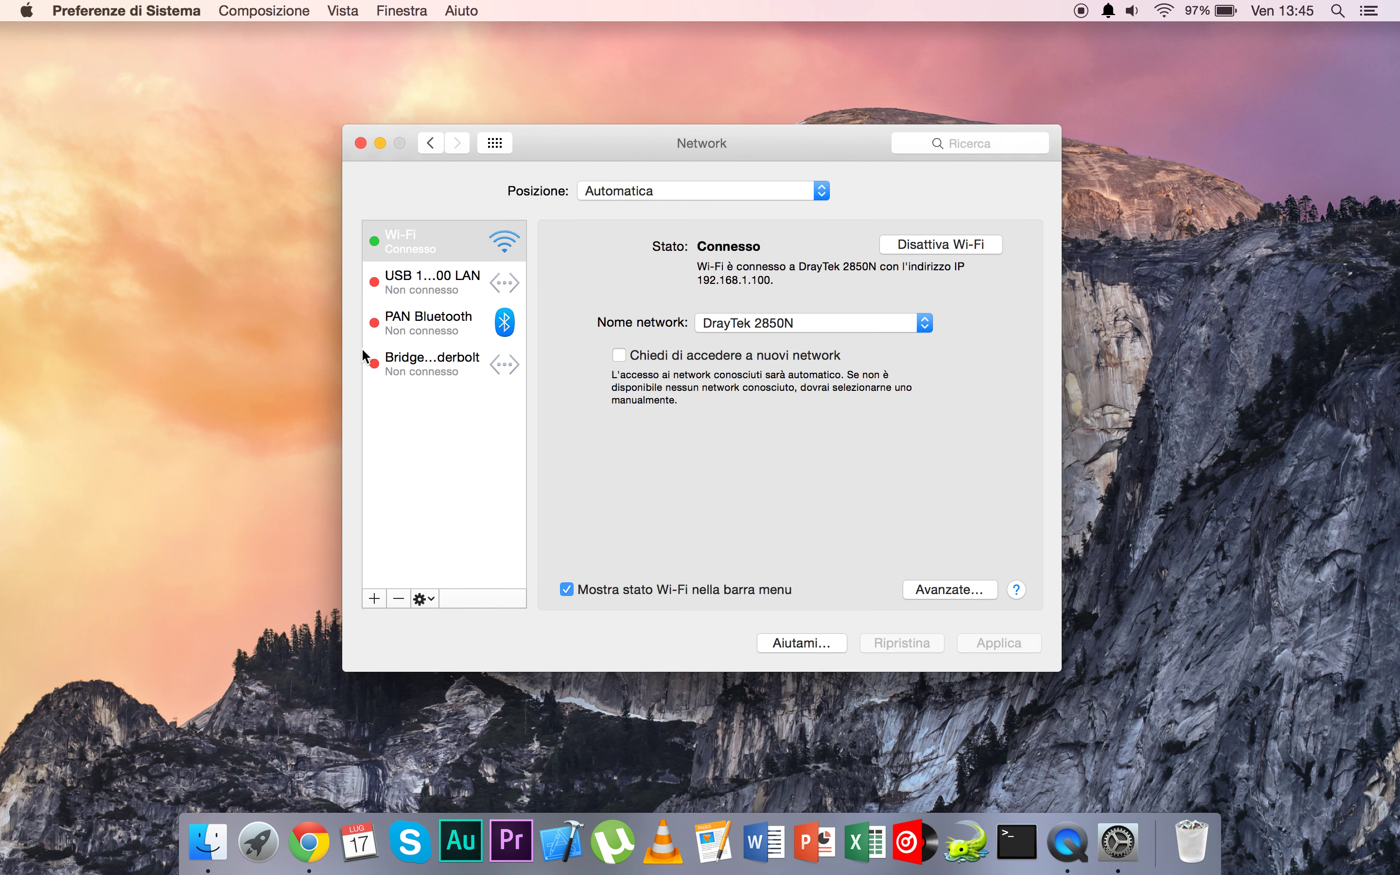
click(427, 284)
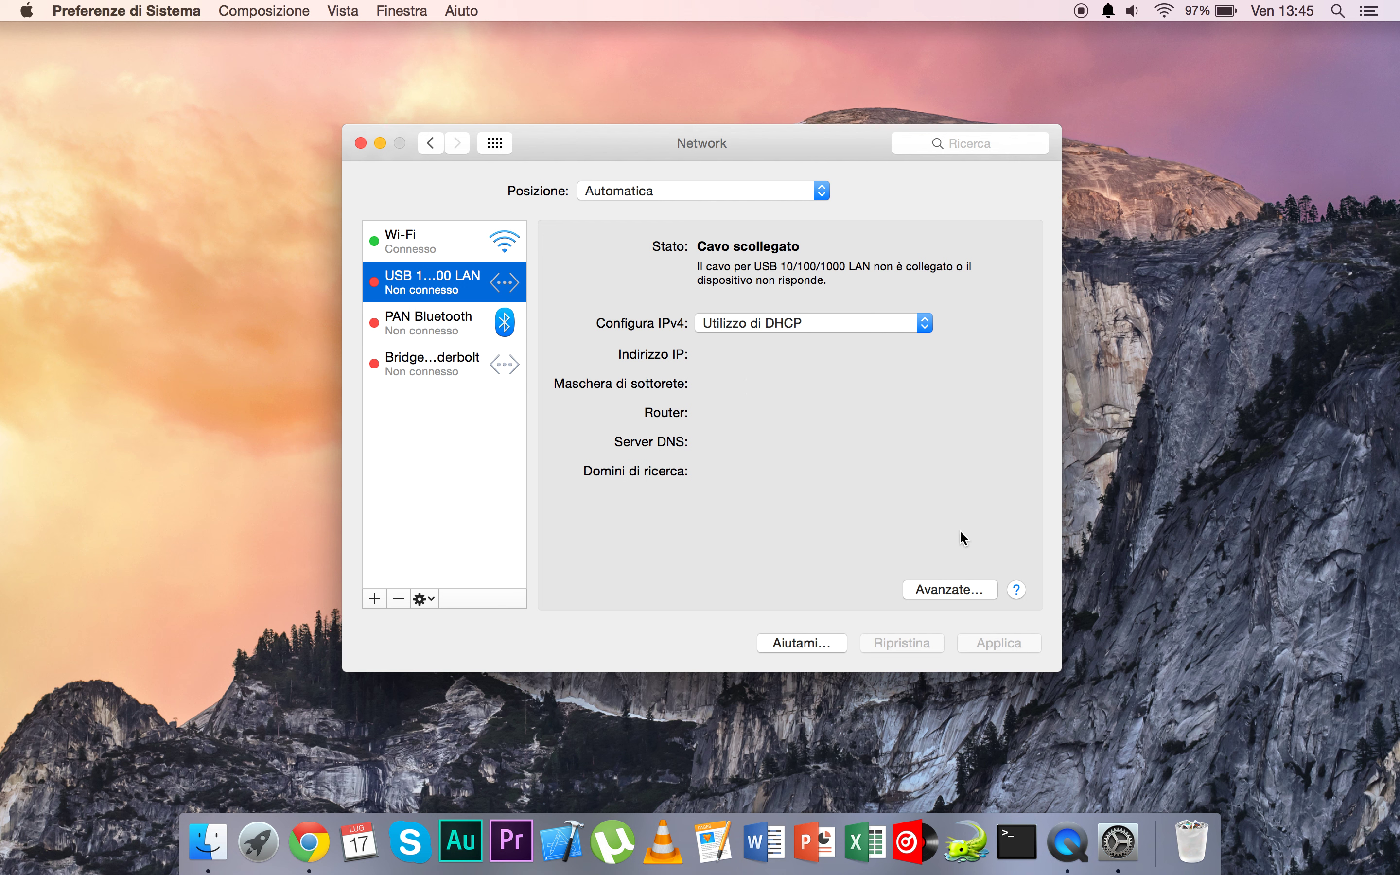
click(952, 590)
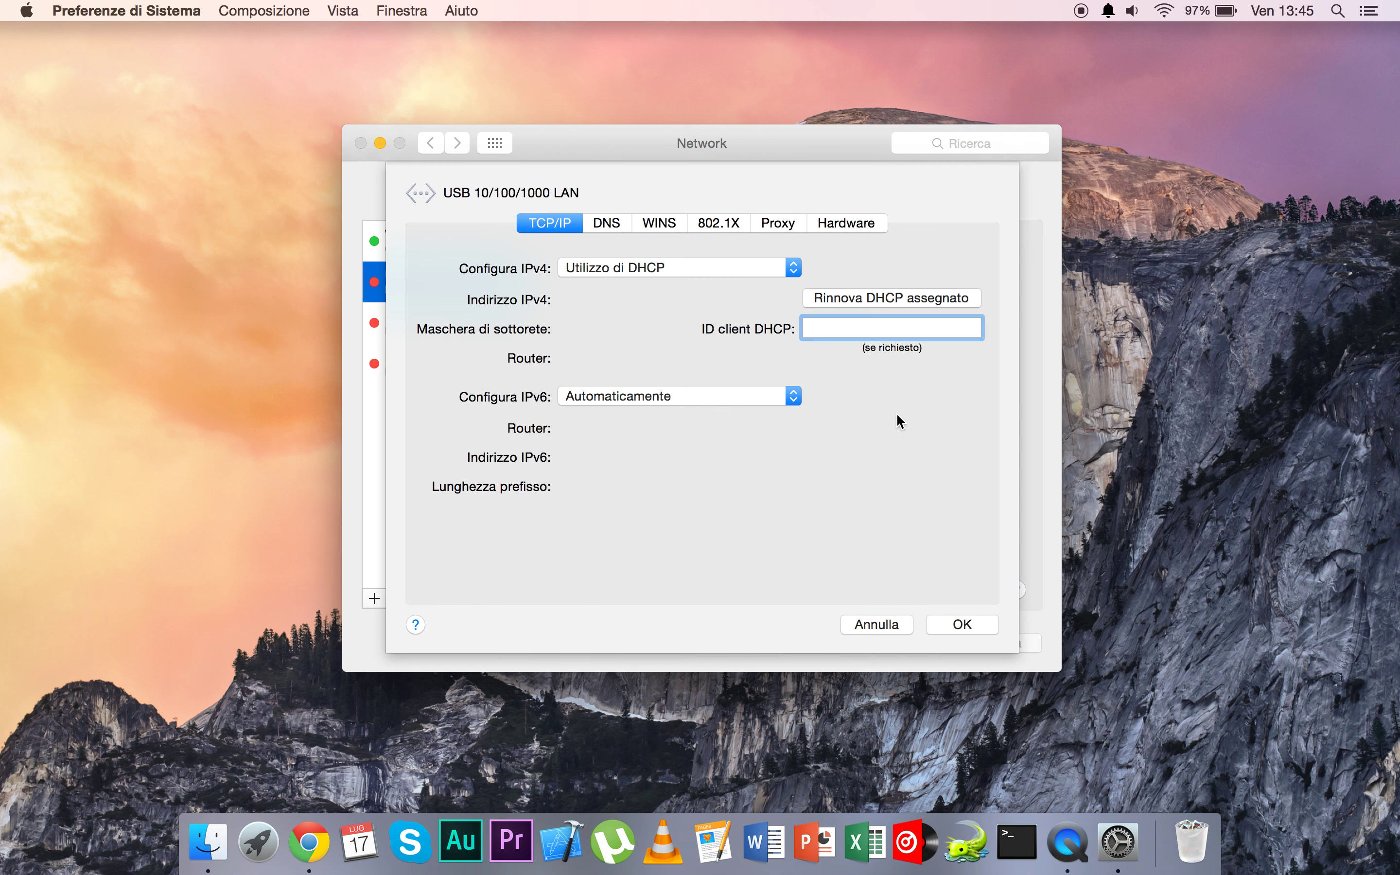
click(888, 625)
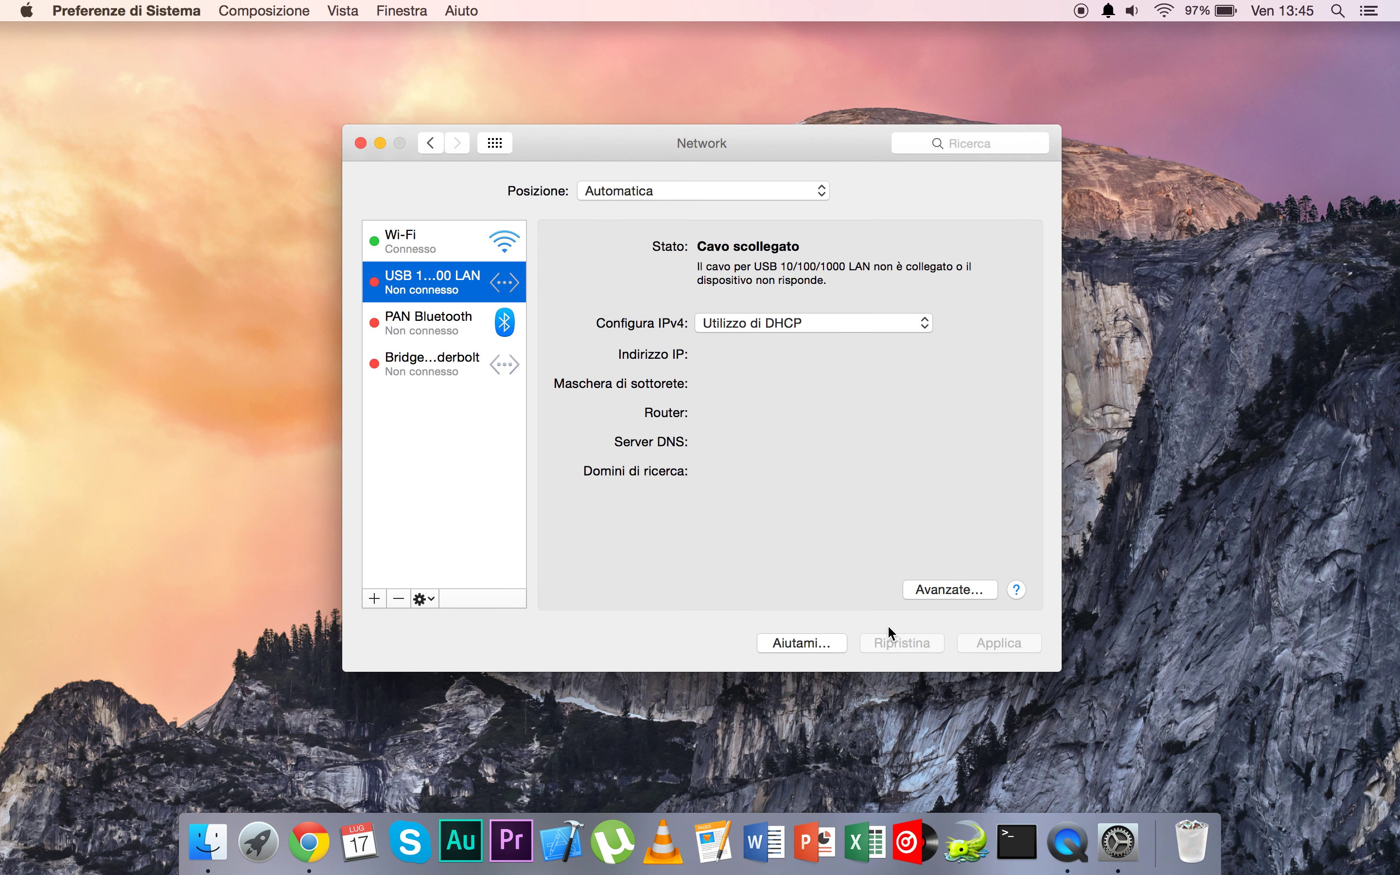
click(419, 143)
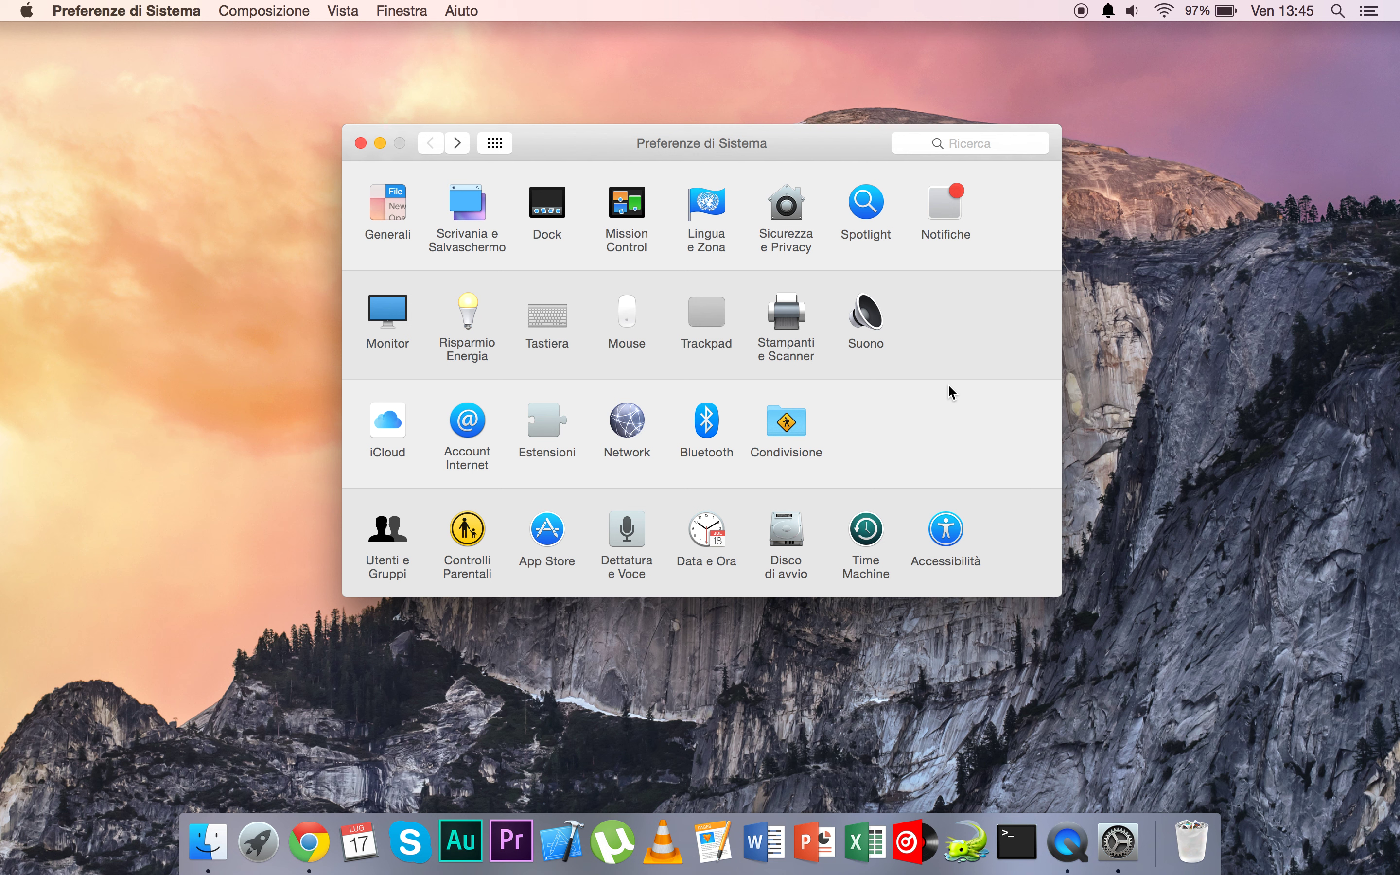
- Examine the input, output and sound effects settings in the Suono preferences, and return to the overview
click(868, 325)
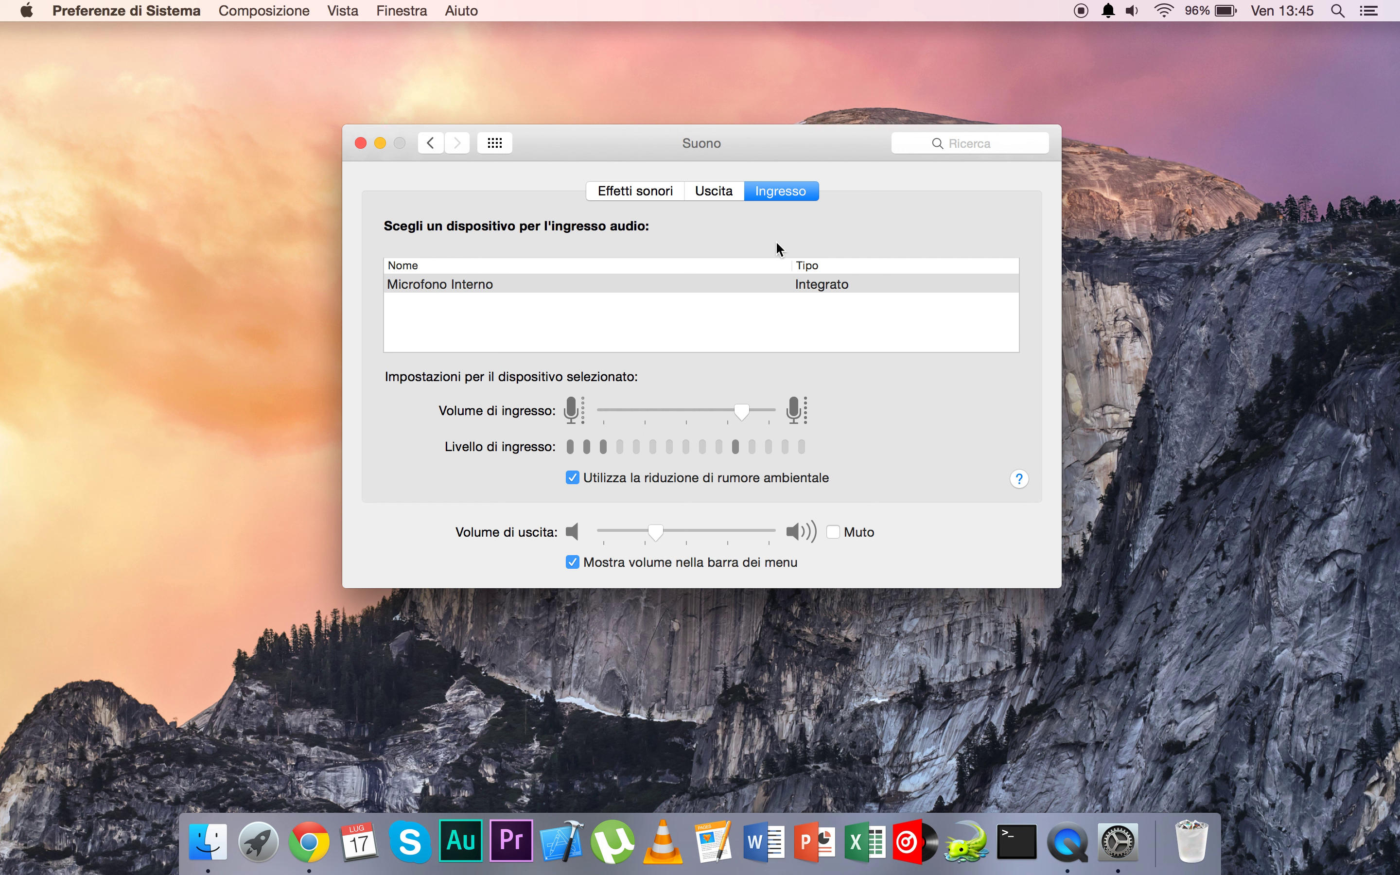
click(719, 195)
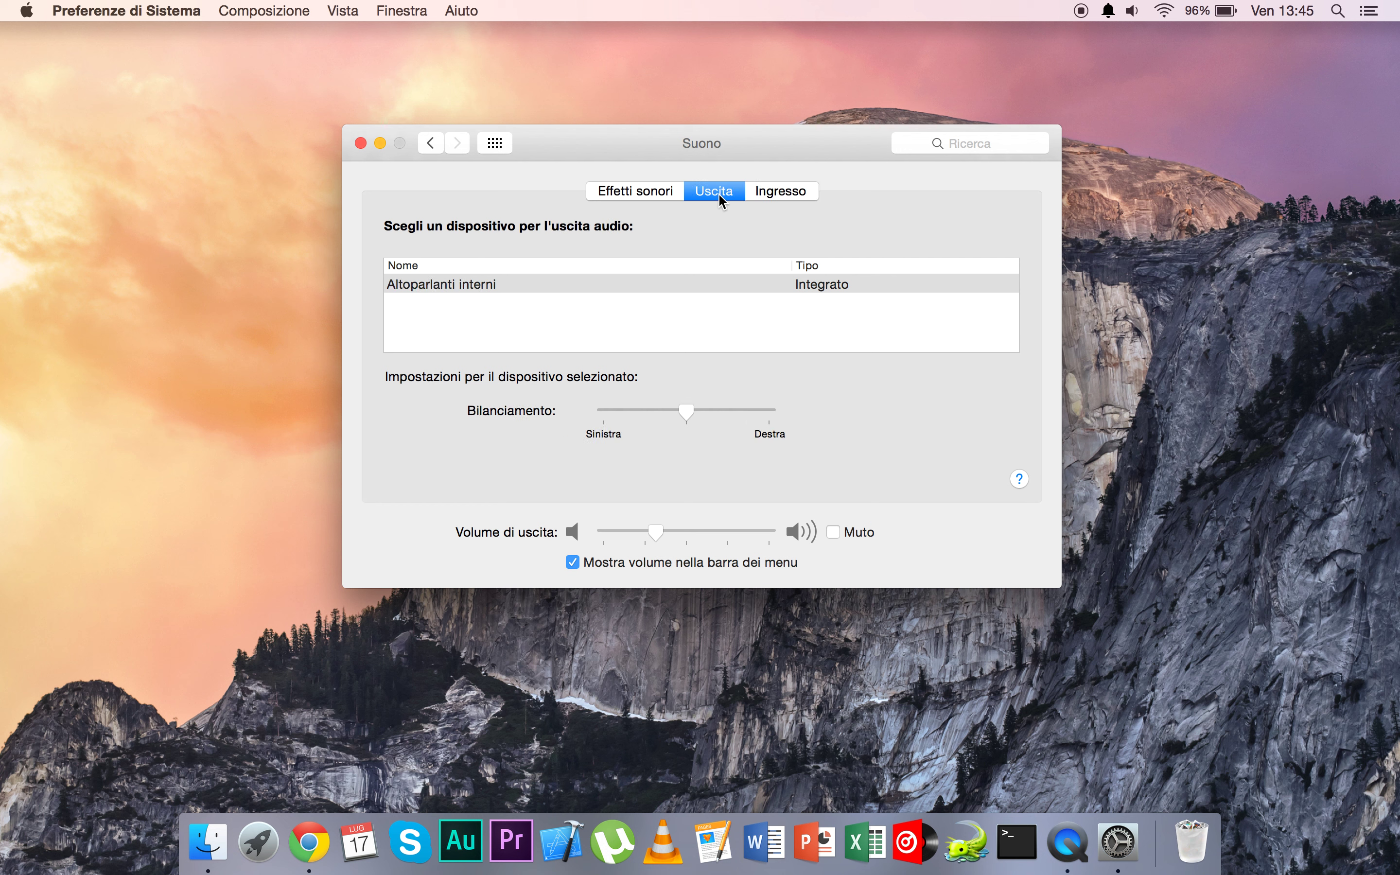
click(661, 194)
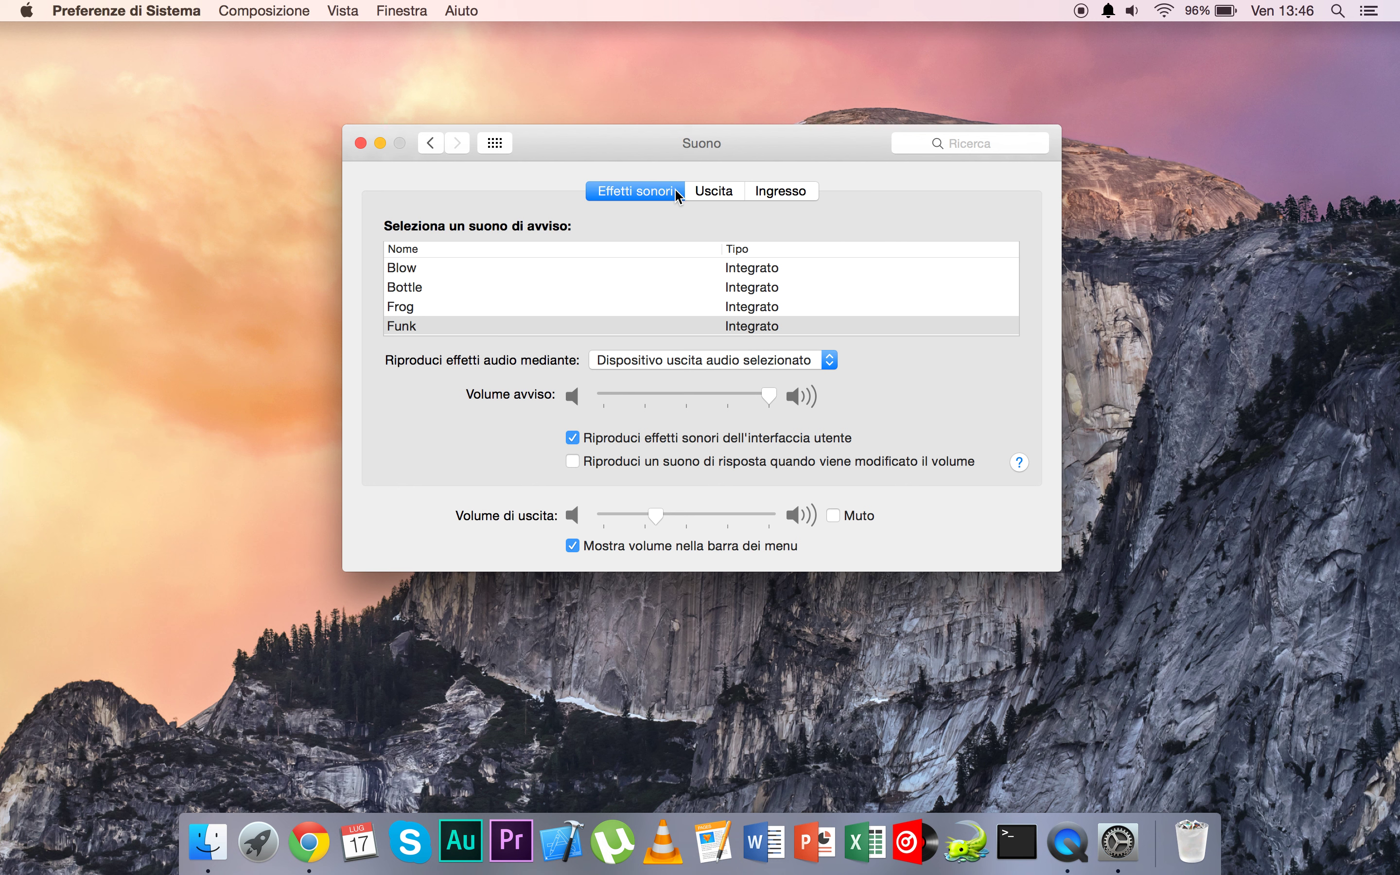
click(702, 195)
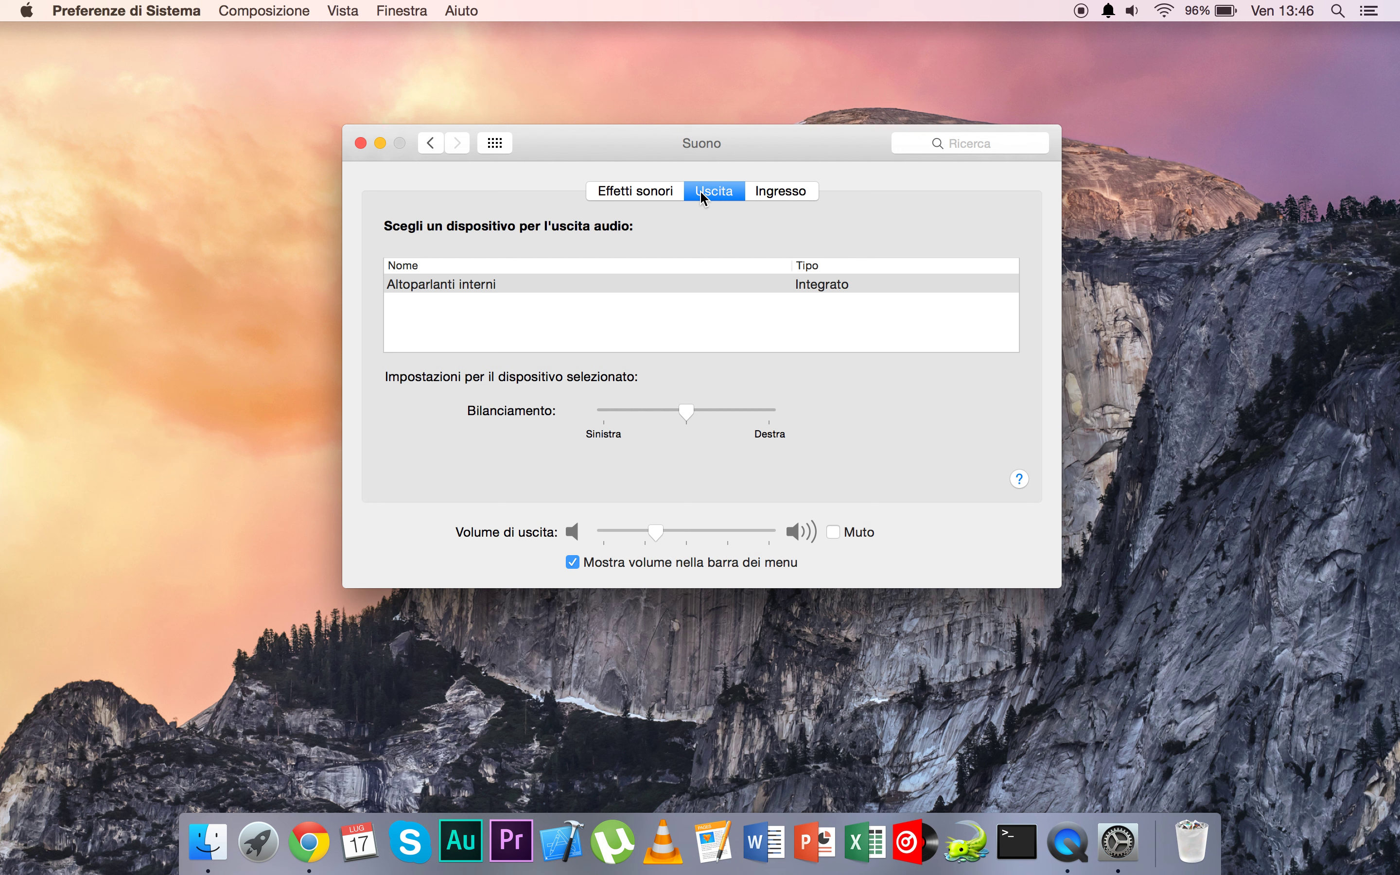
click(606, 192)
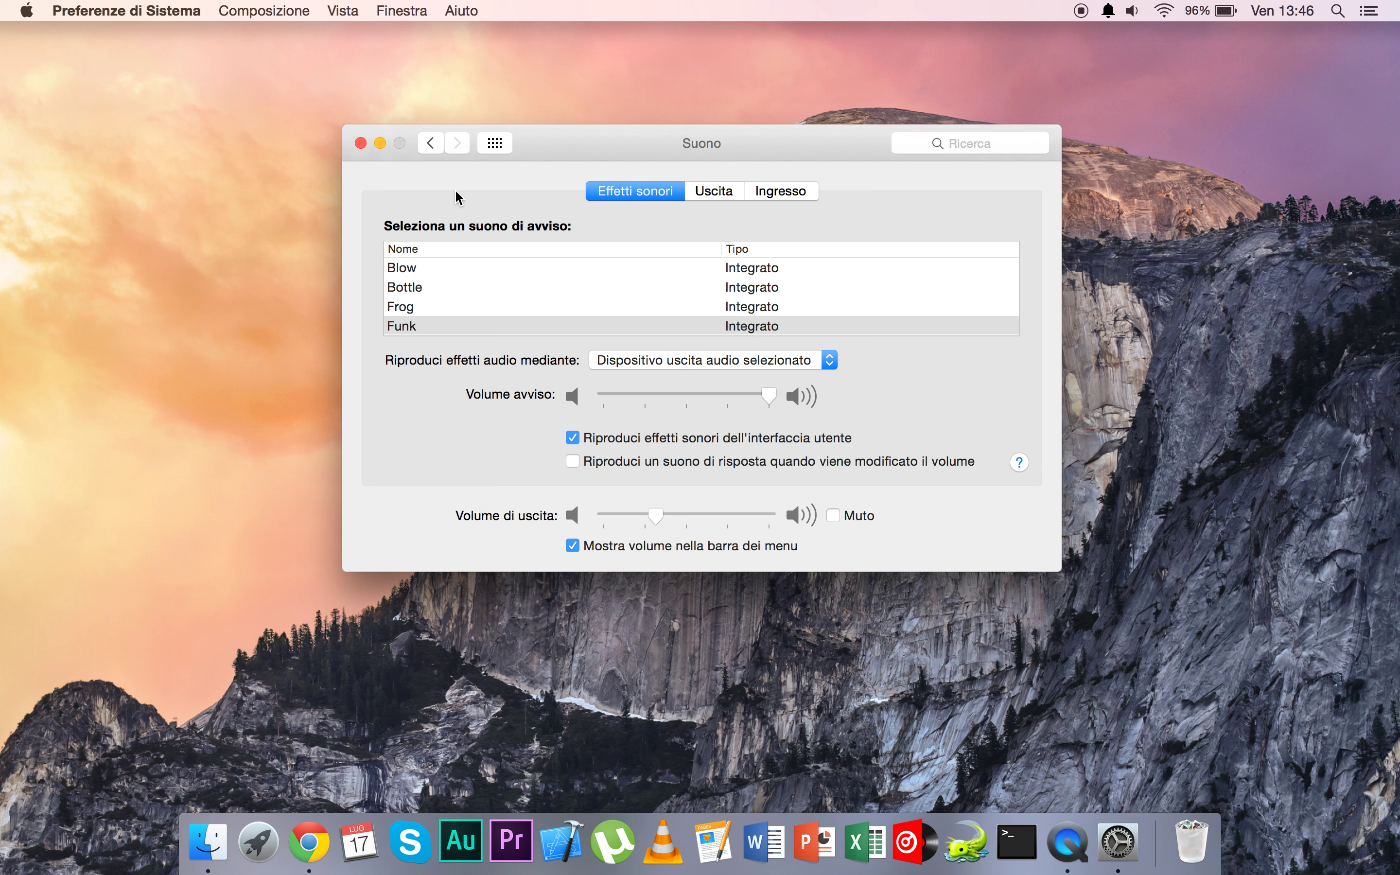
click(430, 145)
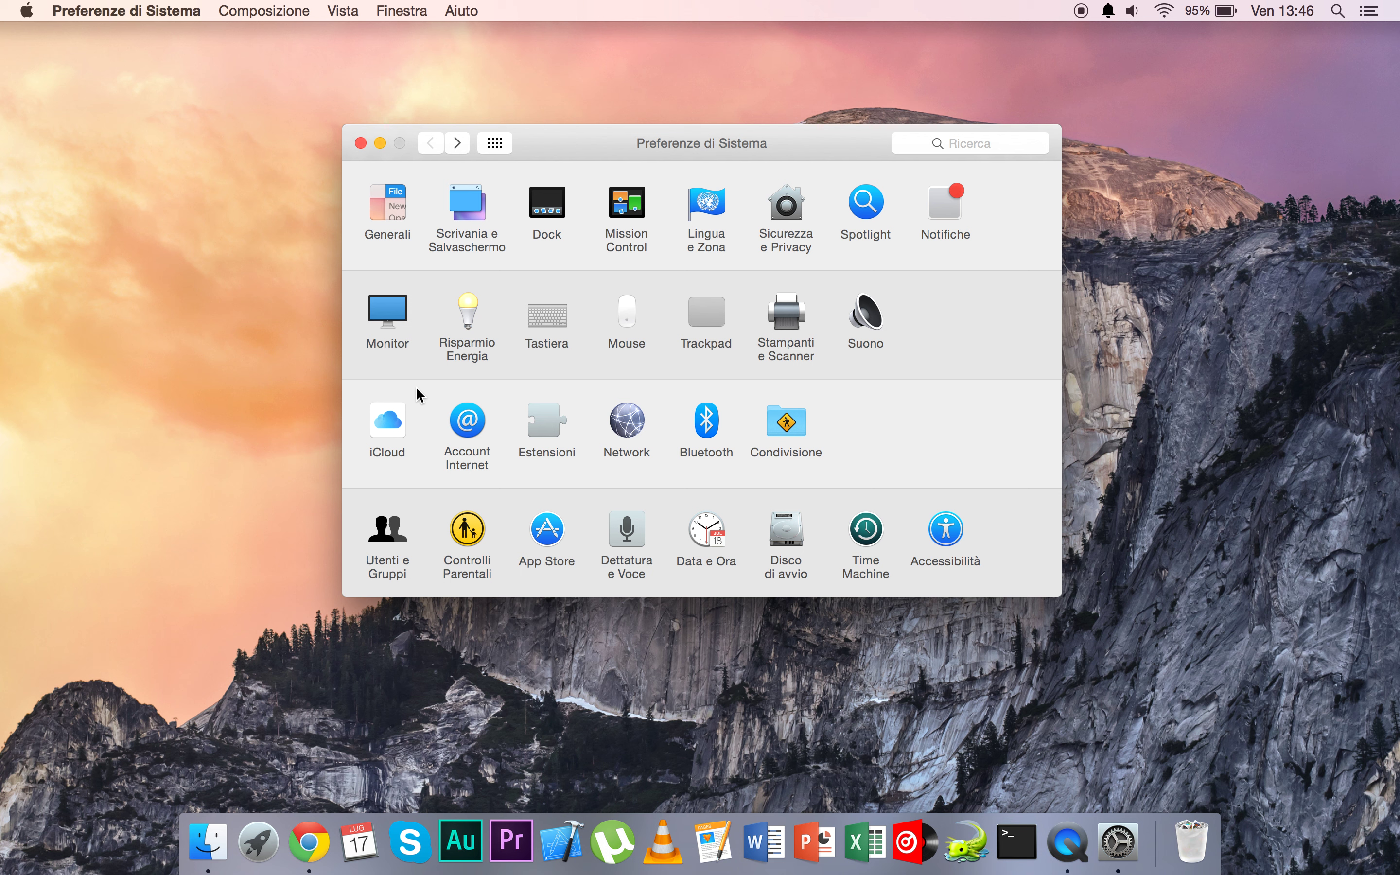
- In Stampanti e Scanner, examine the Windows and IP options for adding a printer, and close without adding one
click(801, 328)
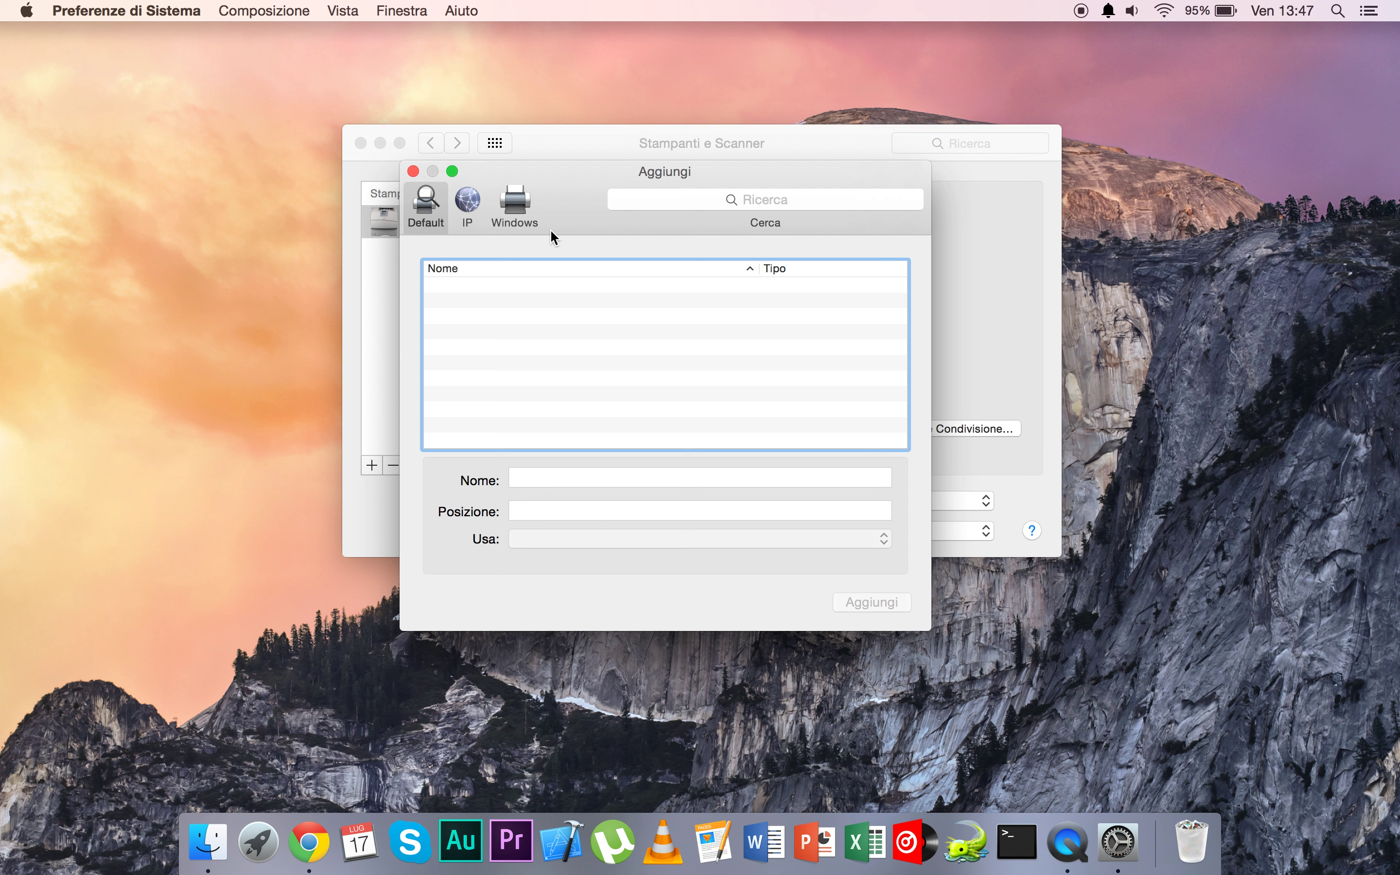
click(503, 205)
click(468, 210)
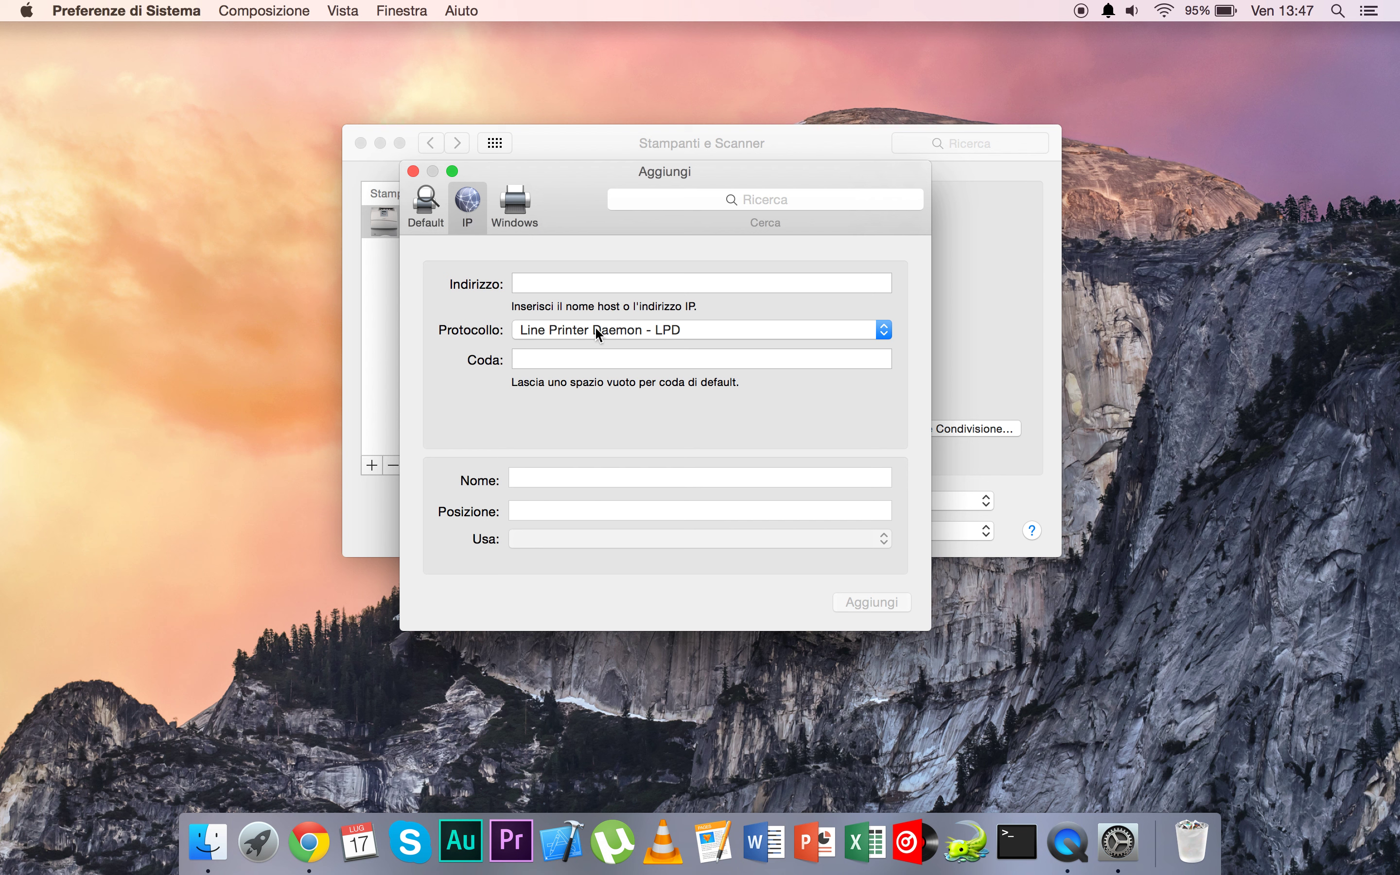
click(595, 326)
click(513, 260)
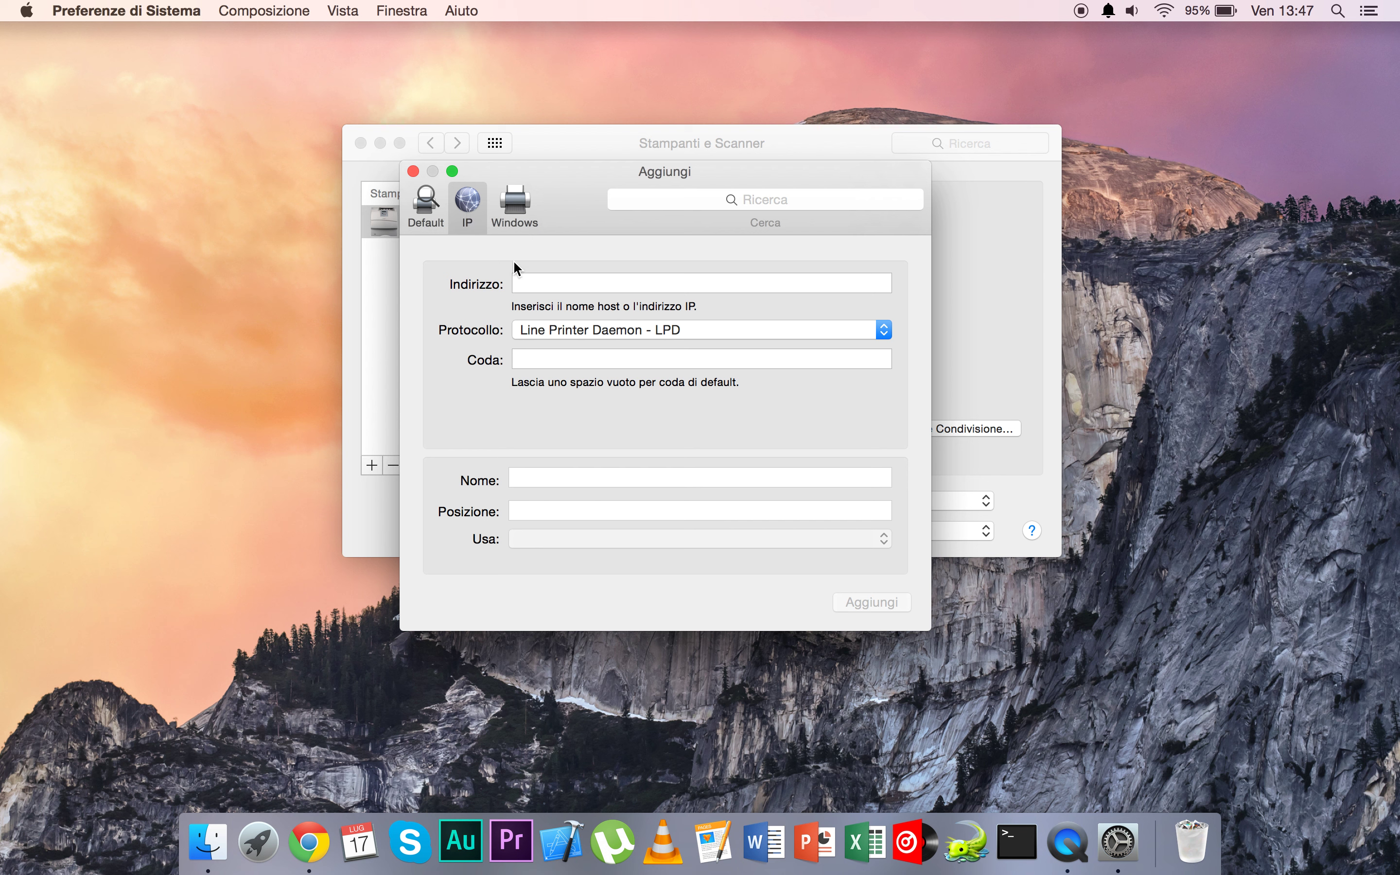
click(413, 171)
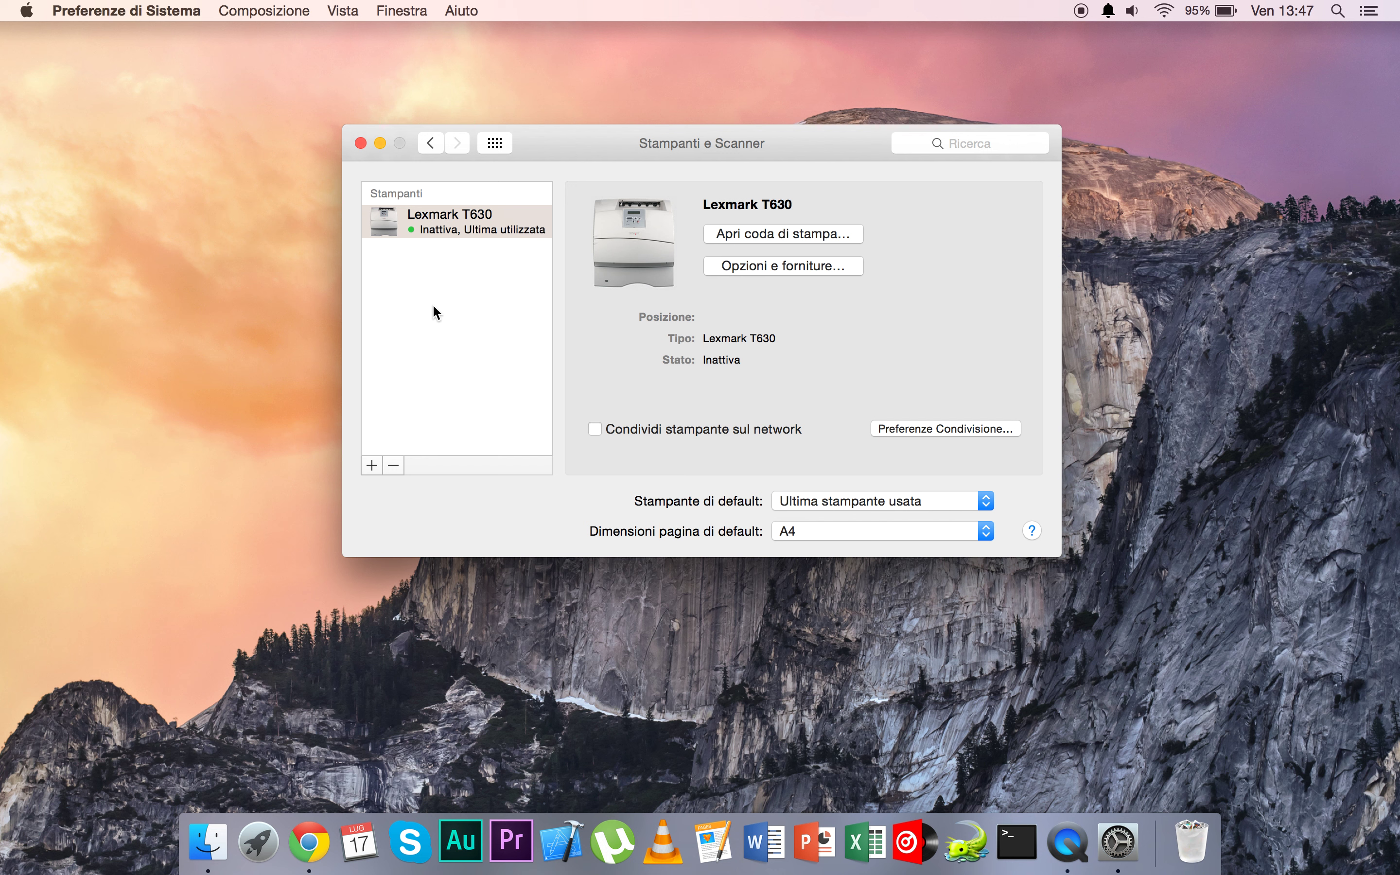
click(432, 142)
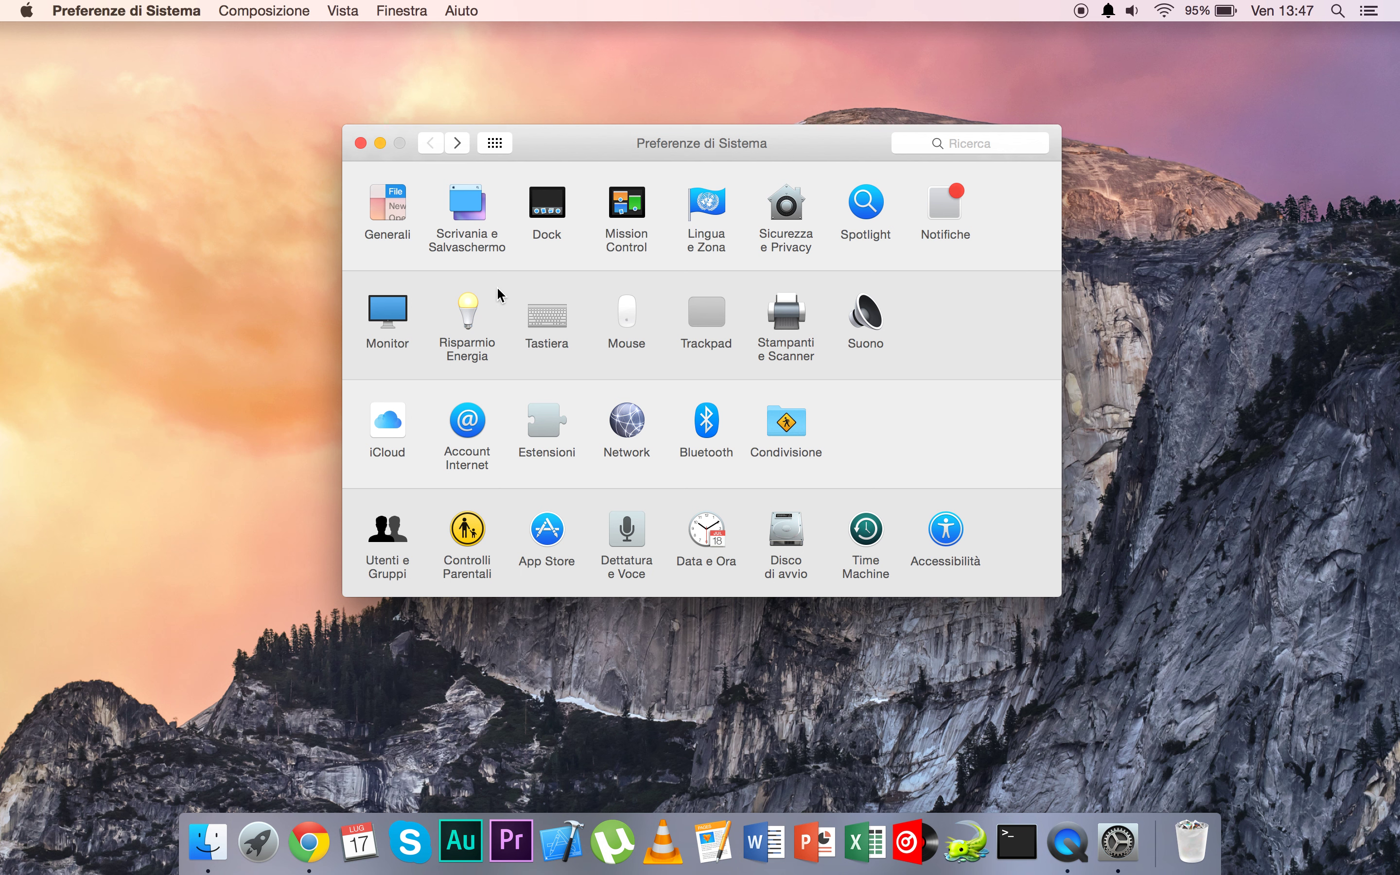
- Examine the general keyboard settings and the Mission Control shortcuts in the Tastiera preferences, and return to the overview
click(532, 316)
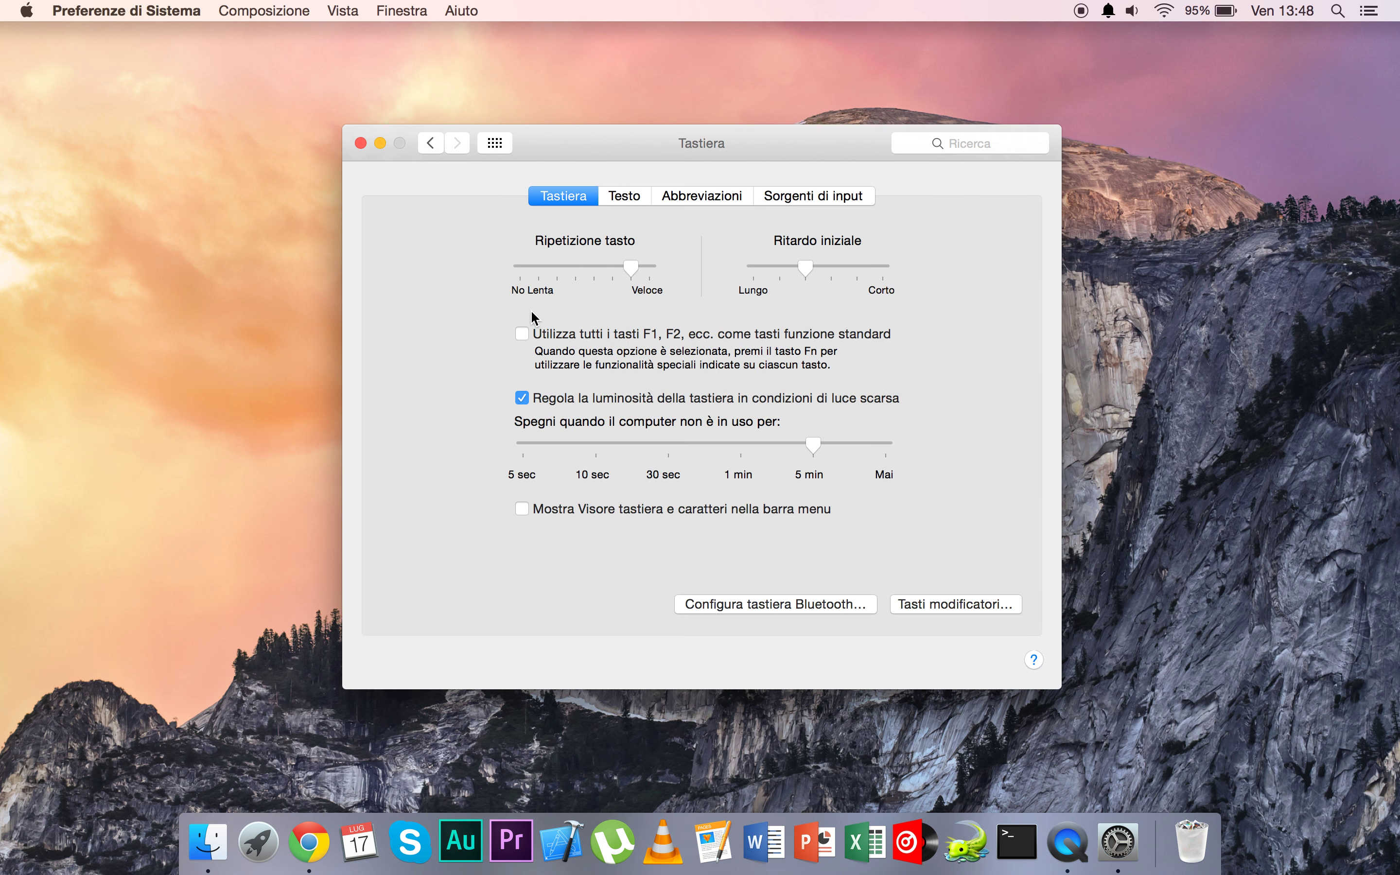
click(695, 196)
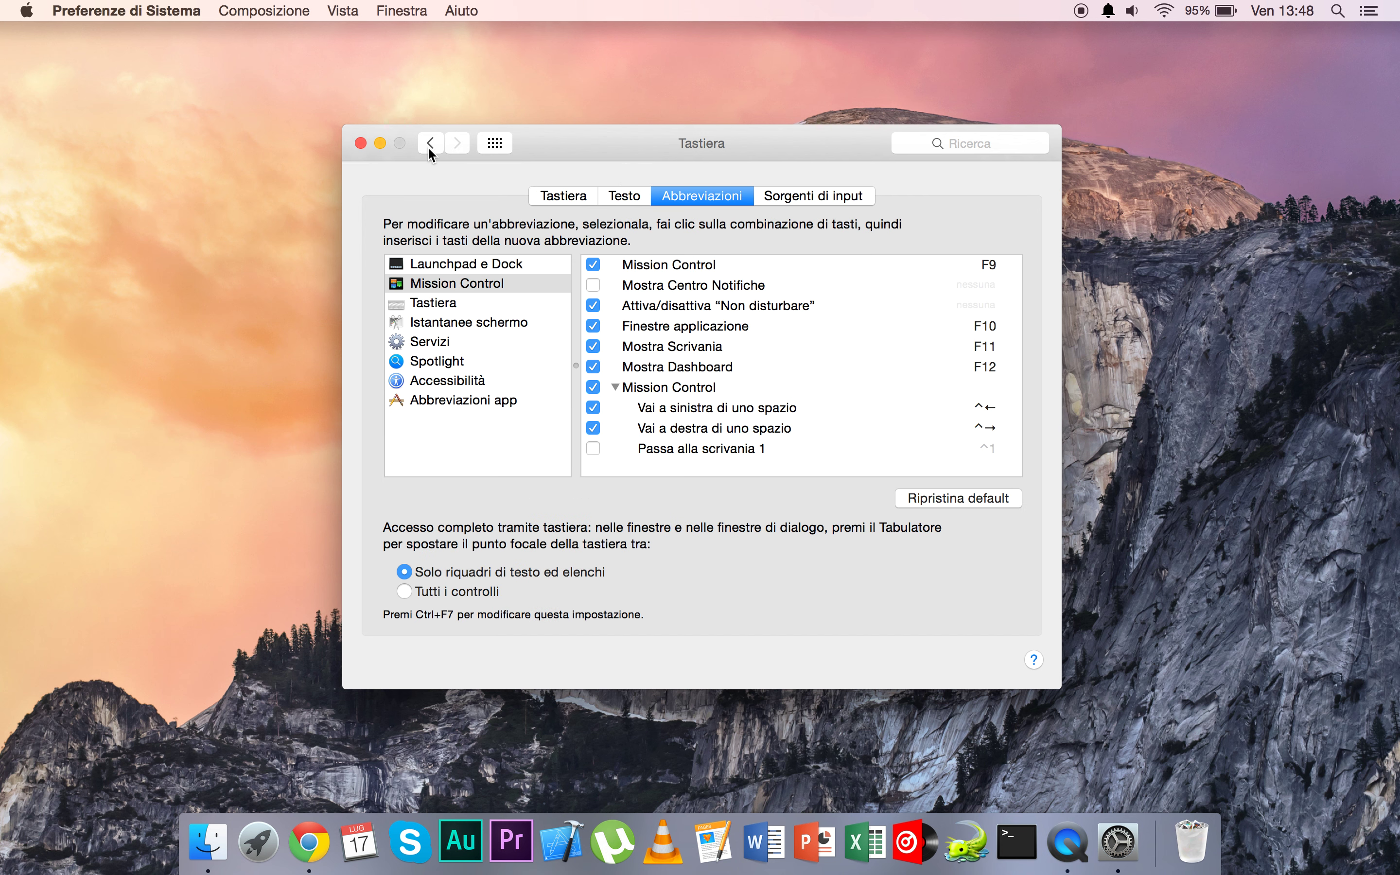
click(428, 148)
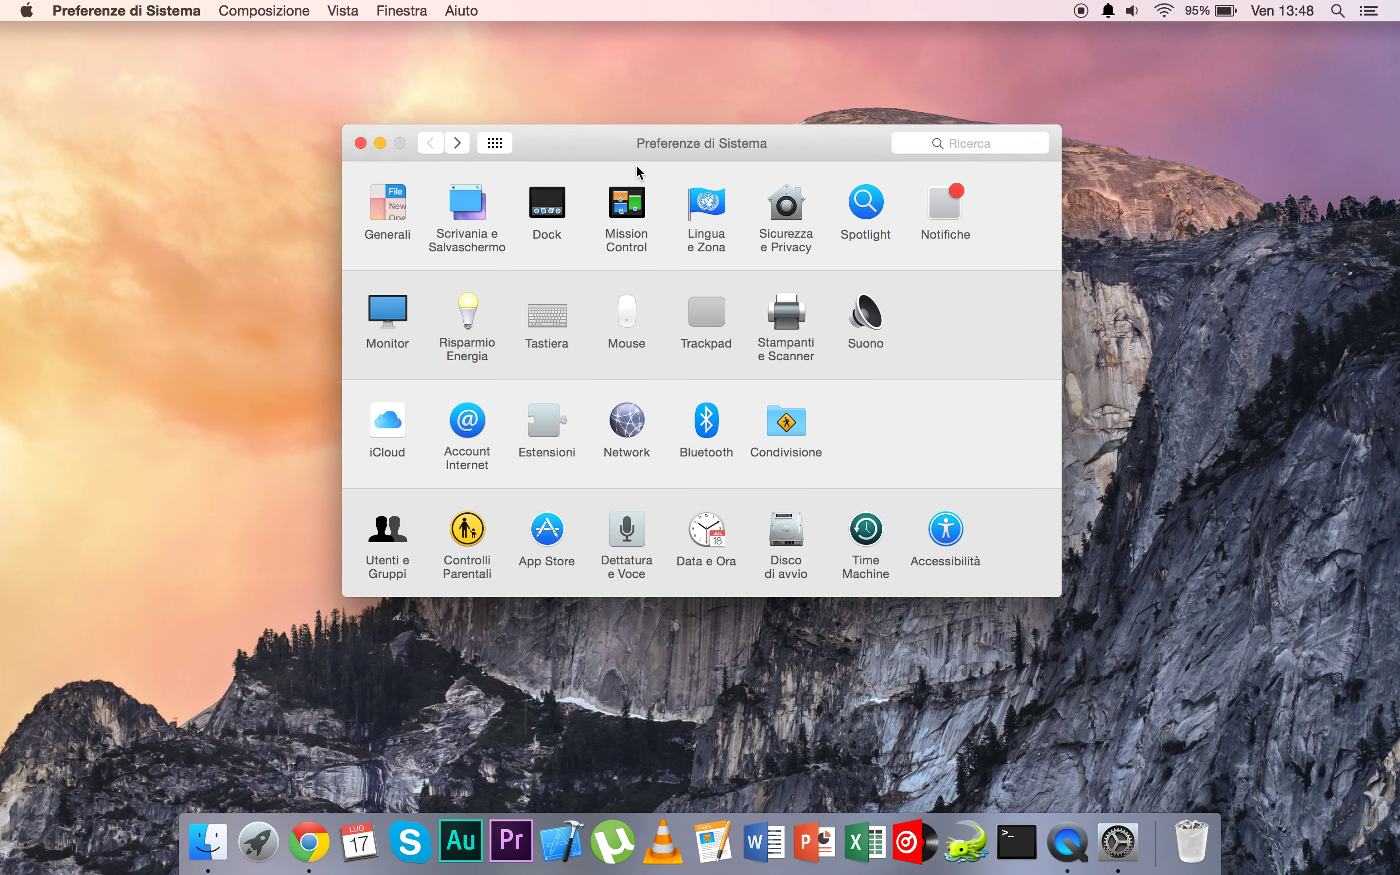
click(535, 315)
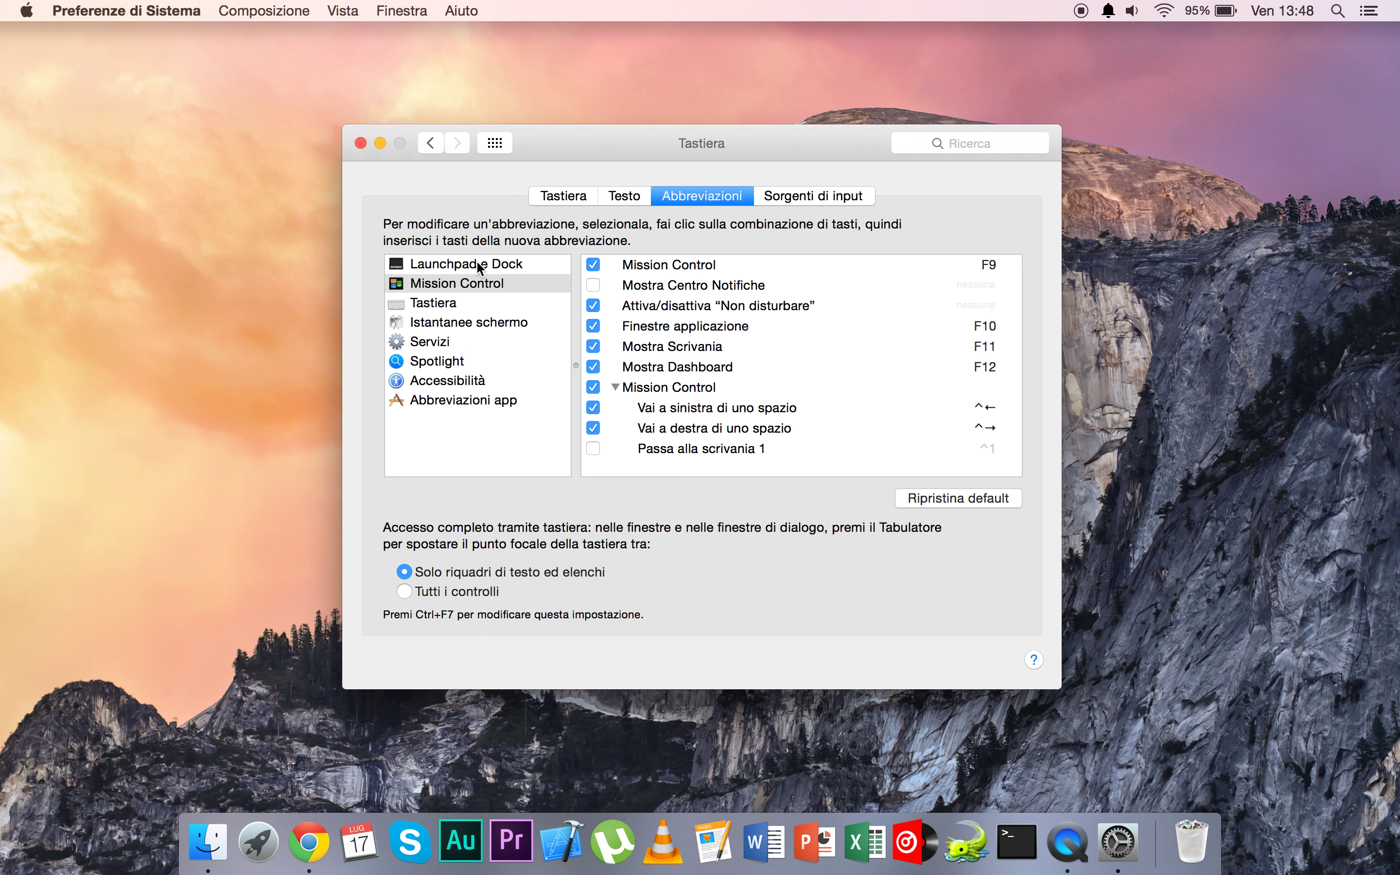
click(431, 144)
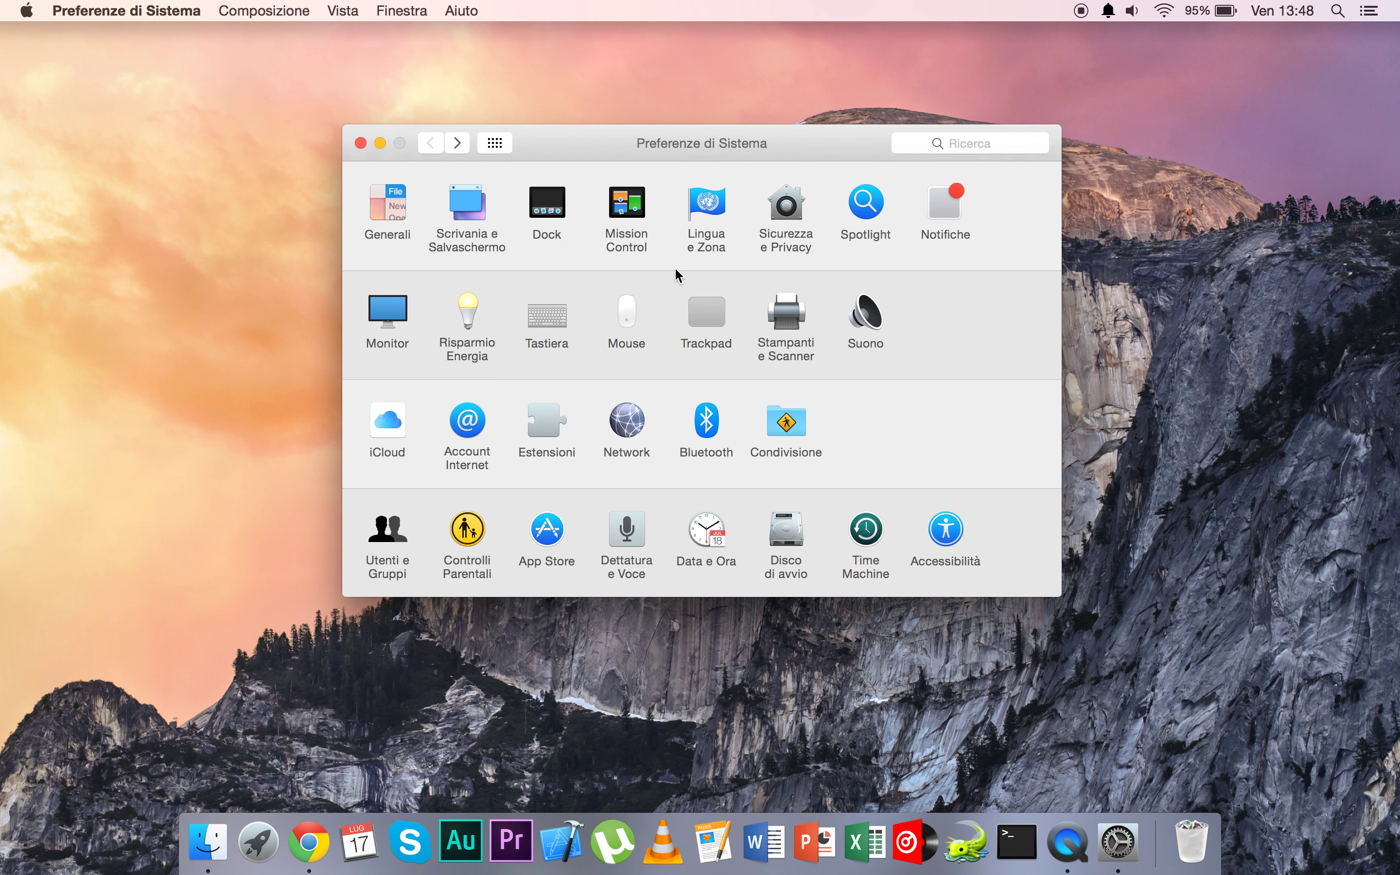
- Examine the pointing, scroll and zoom, and additional gesture settings in the Trackpad preferences, and return to the overview
click(728, 331)
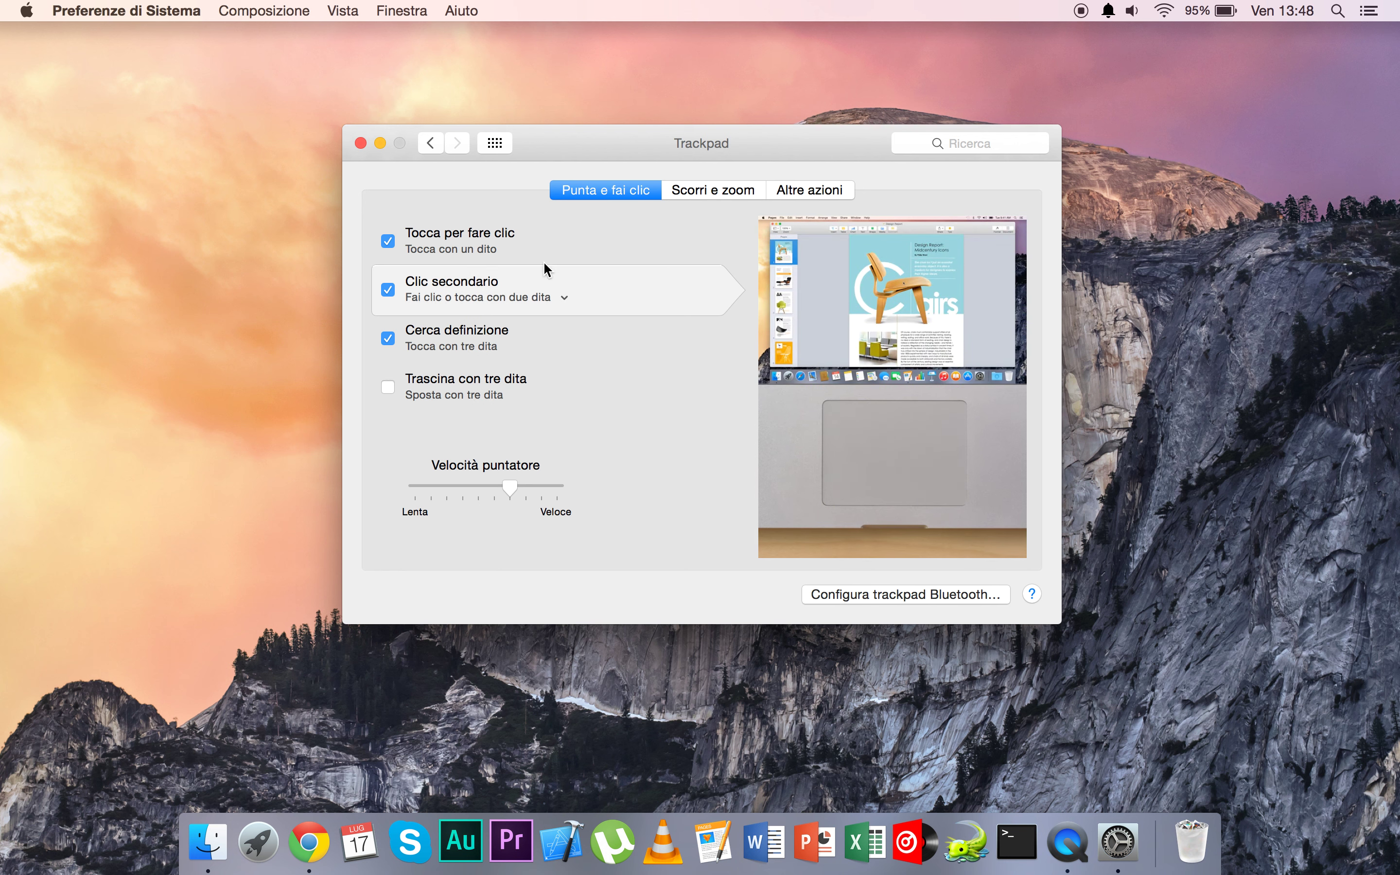
click(701, 189)
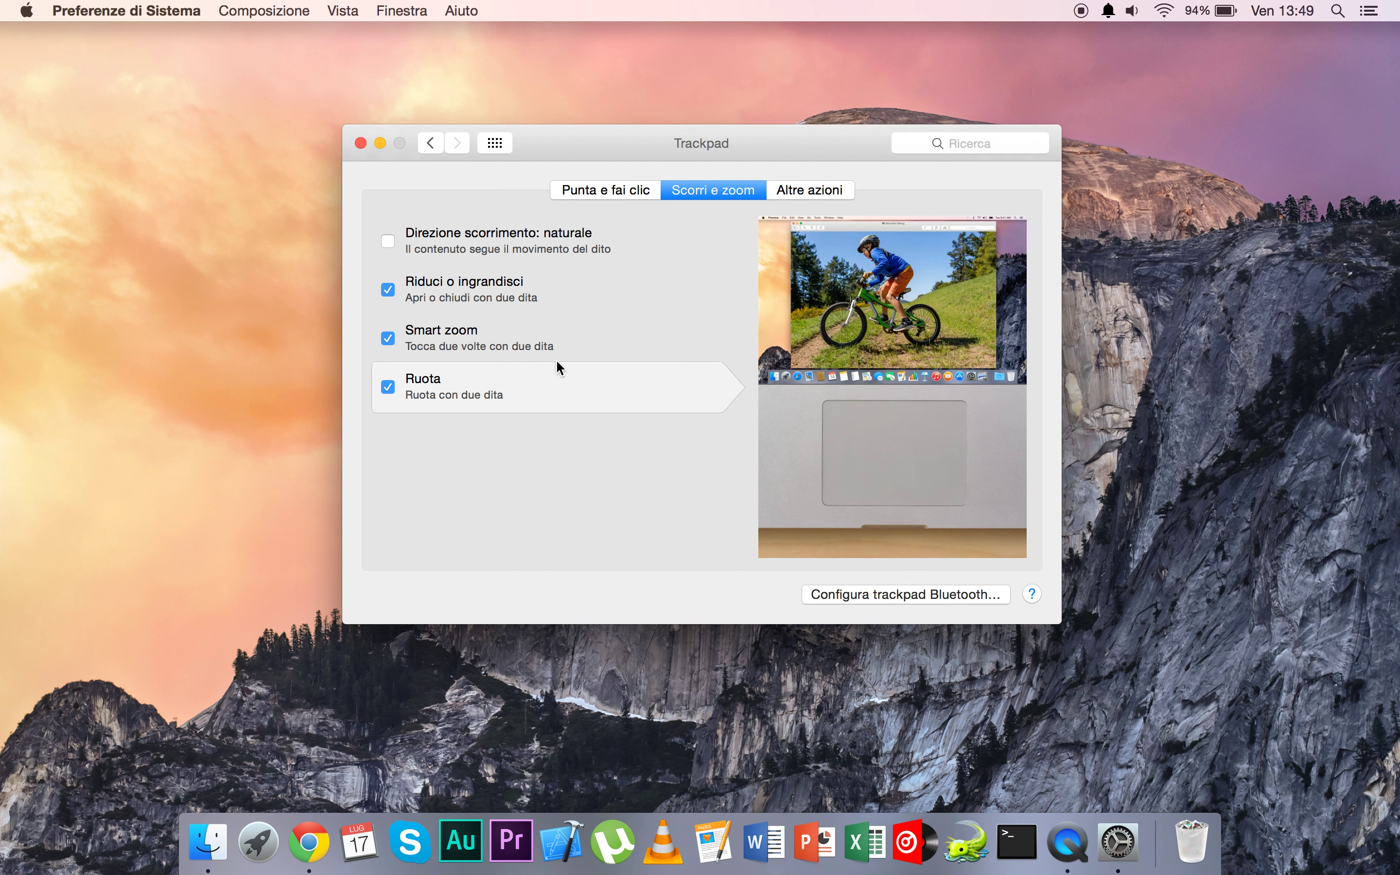
click(797, 191)
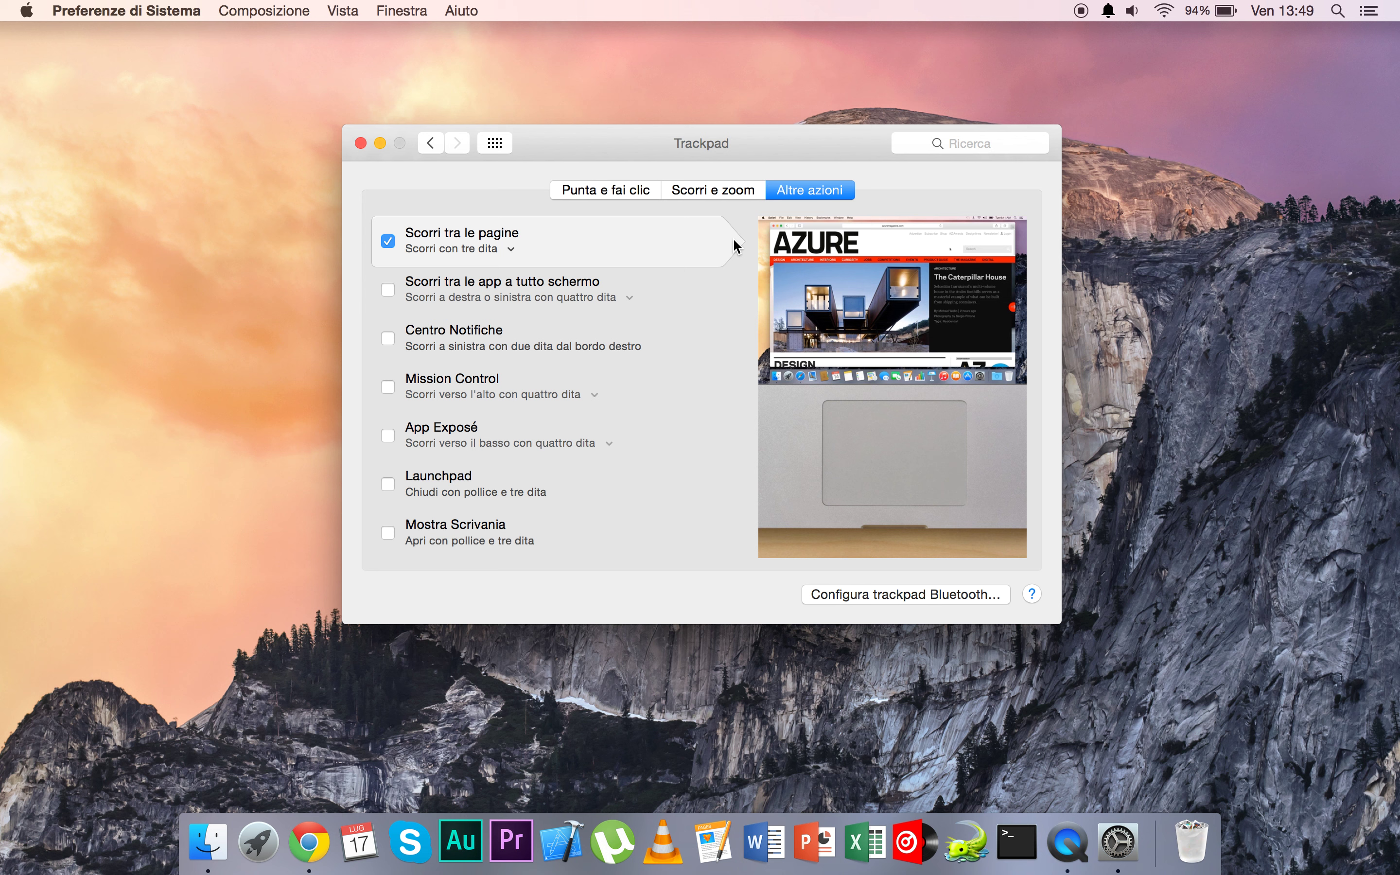
click(426, 150)
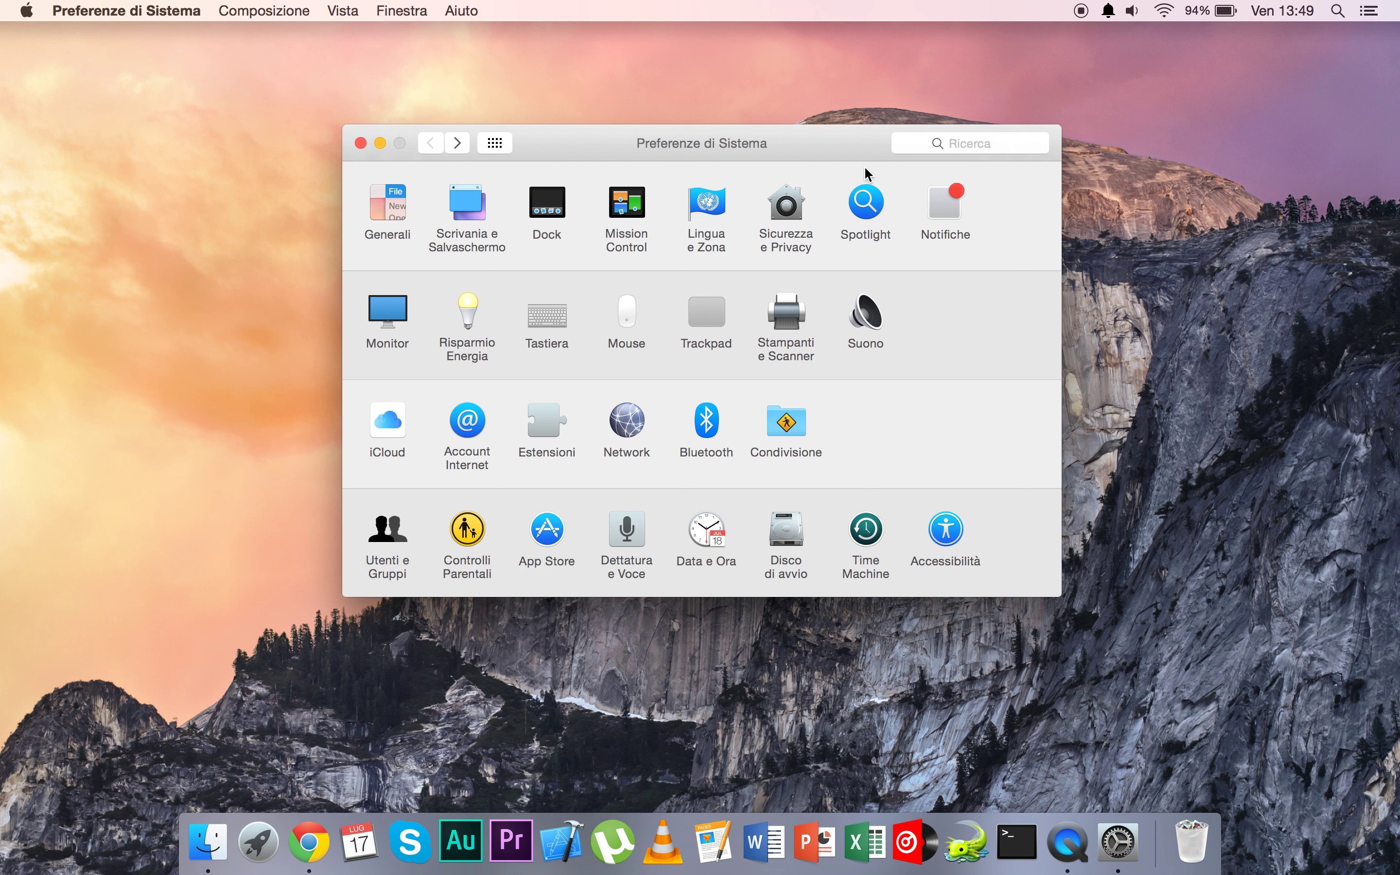
drag(828, 144, 795, 146)
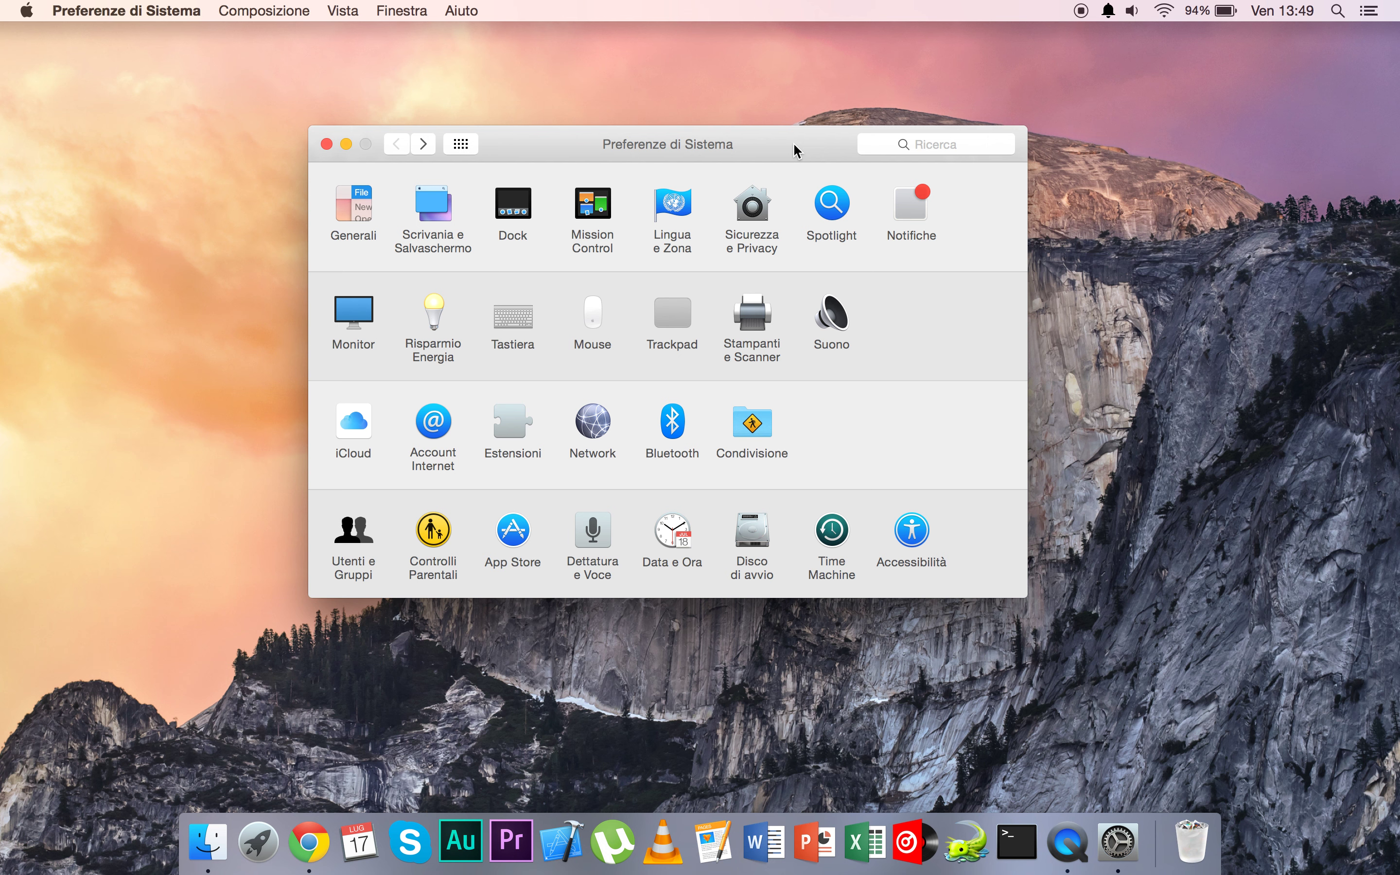
drag(637, 148, 719, 184)
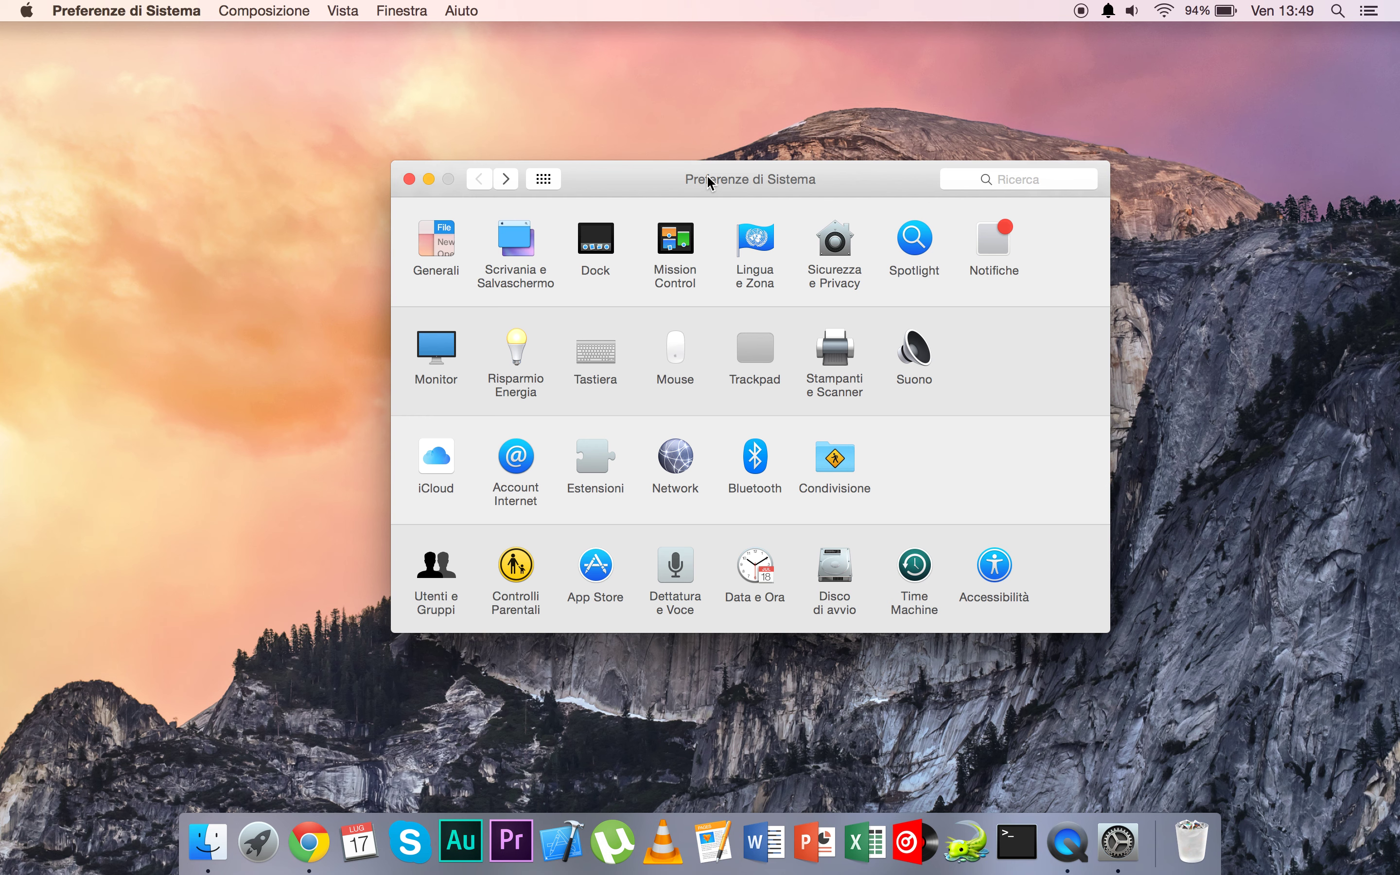
drag(707, 175, 642, 165)
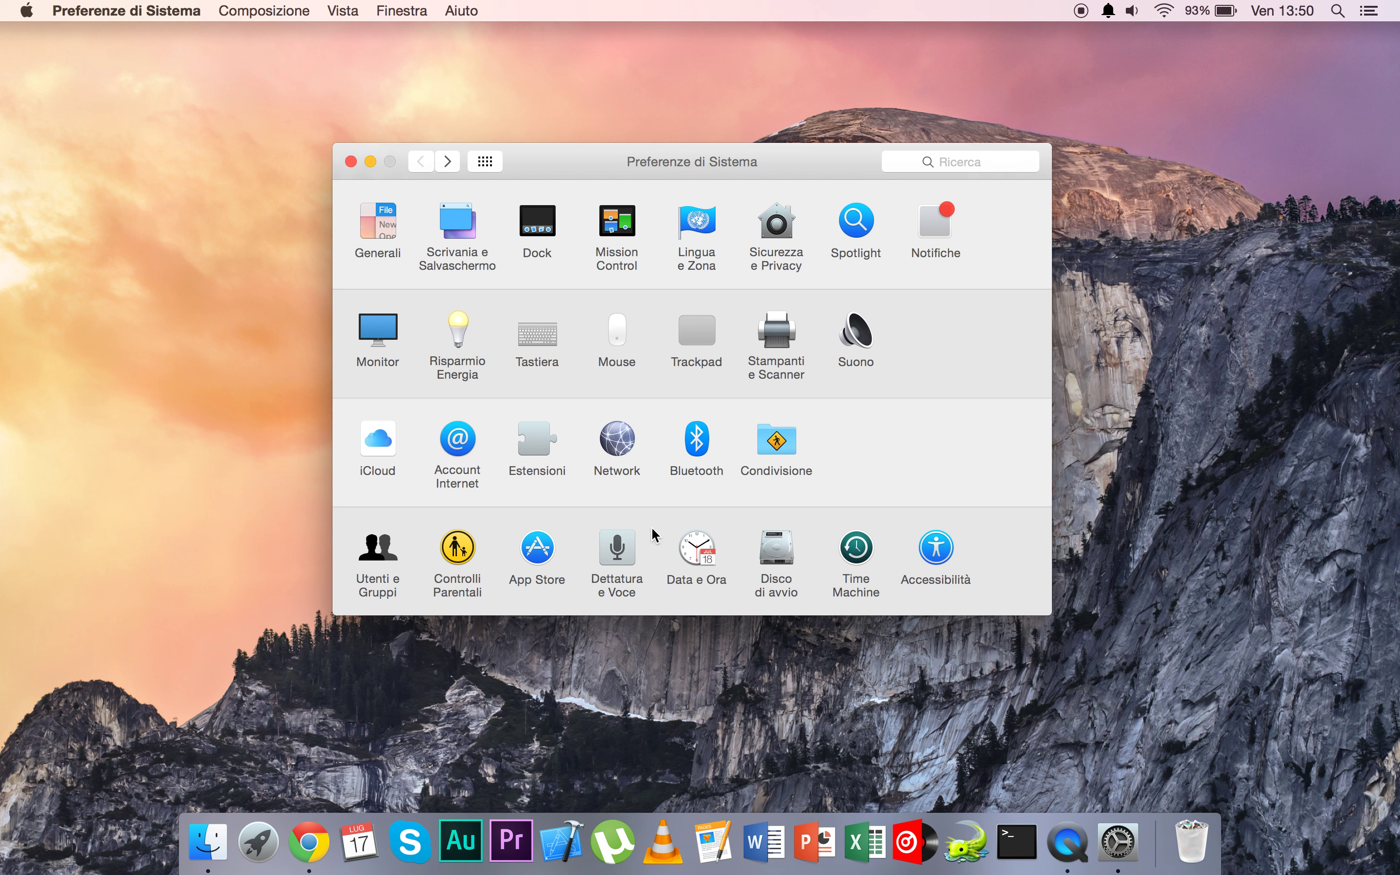
- In Accessibilità, examine the “Tasti mouse” options and the trackpad options under Mouse e trackpad, cancelling both without changes
click(938, 551)
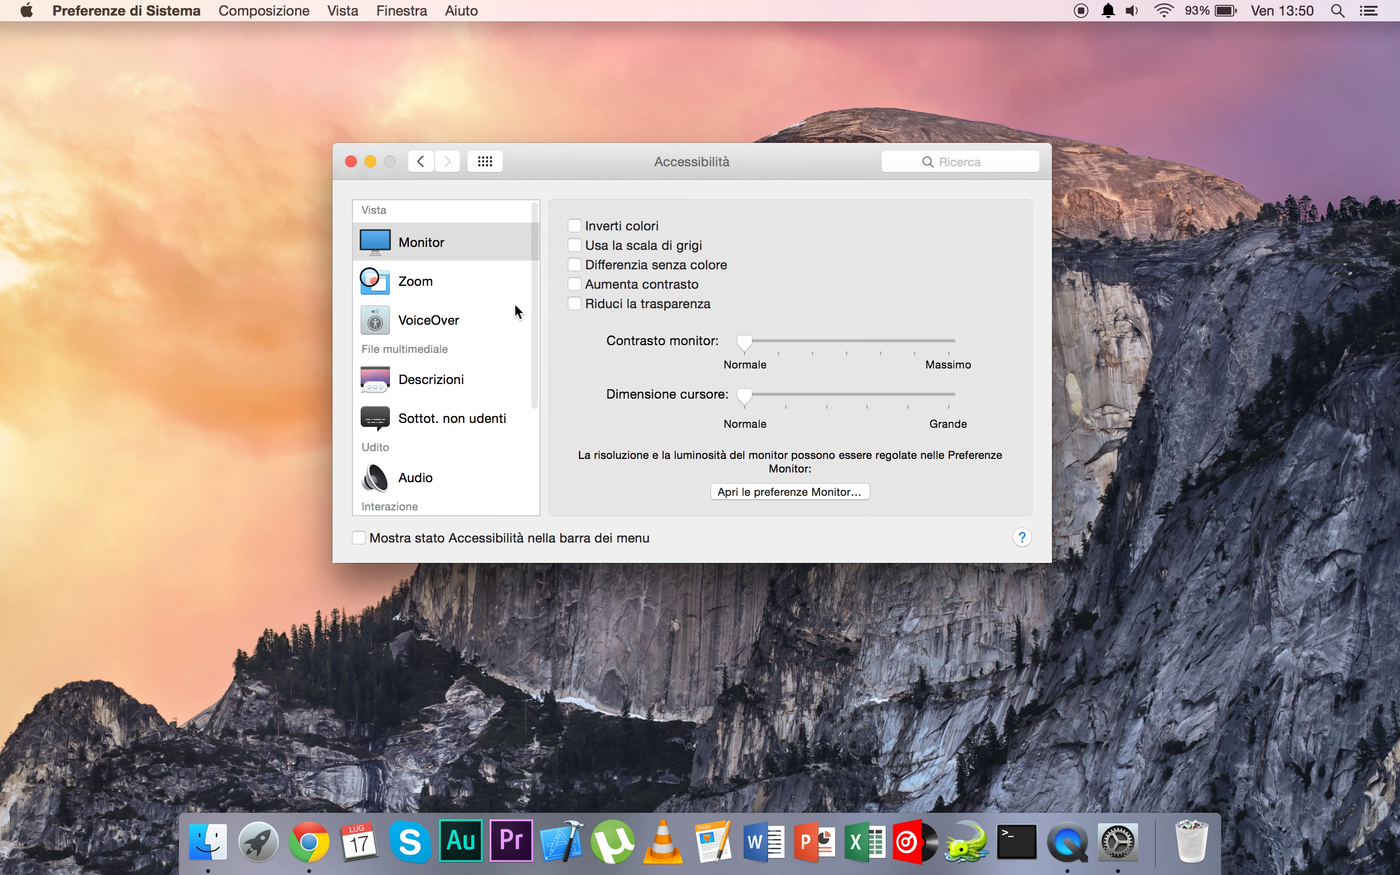
scroll(454, 334, down, 5)
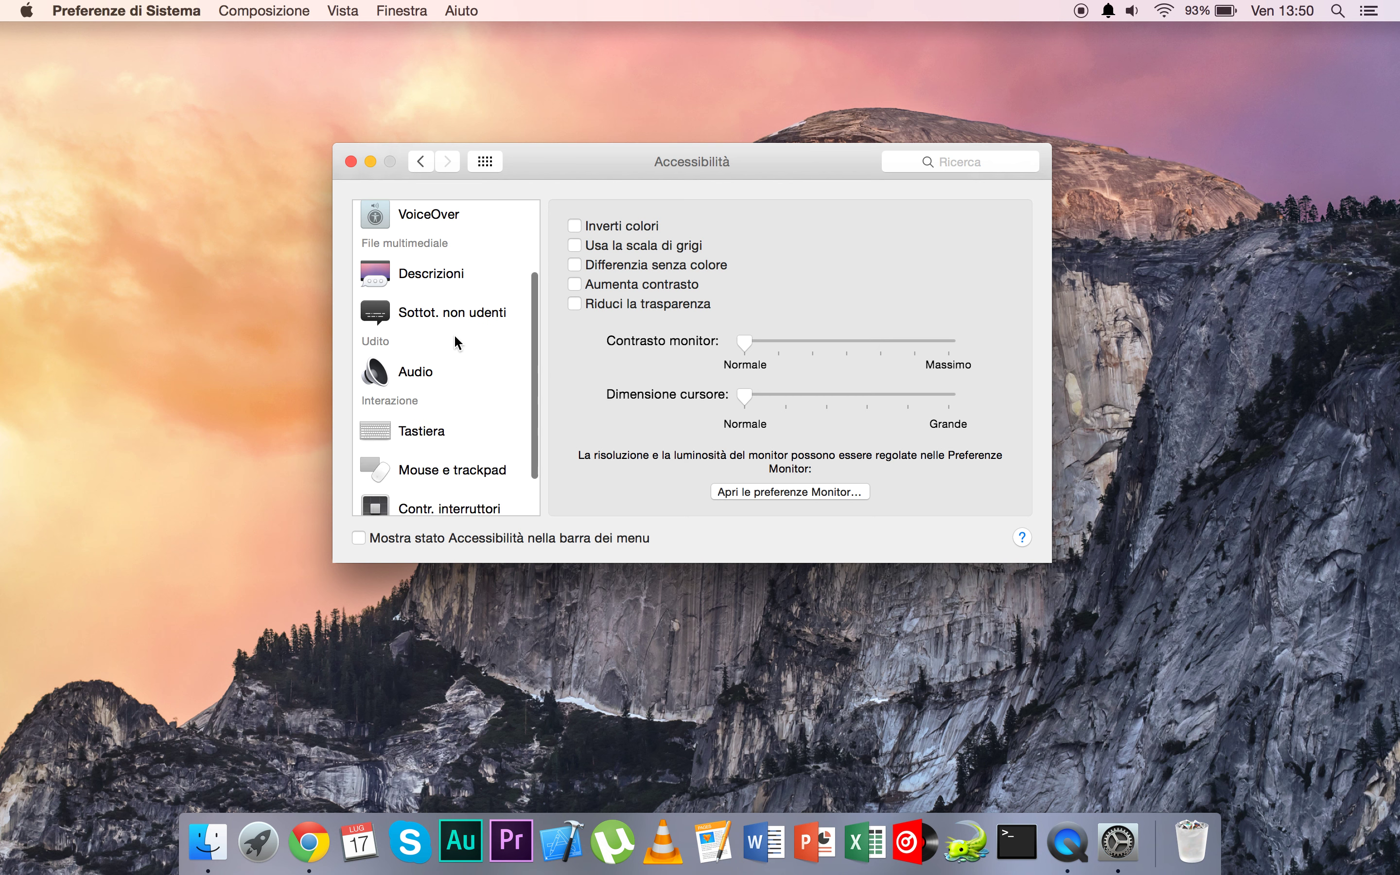
click(457, 446)
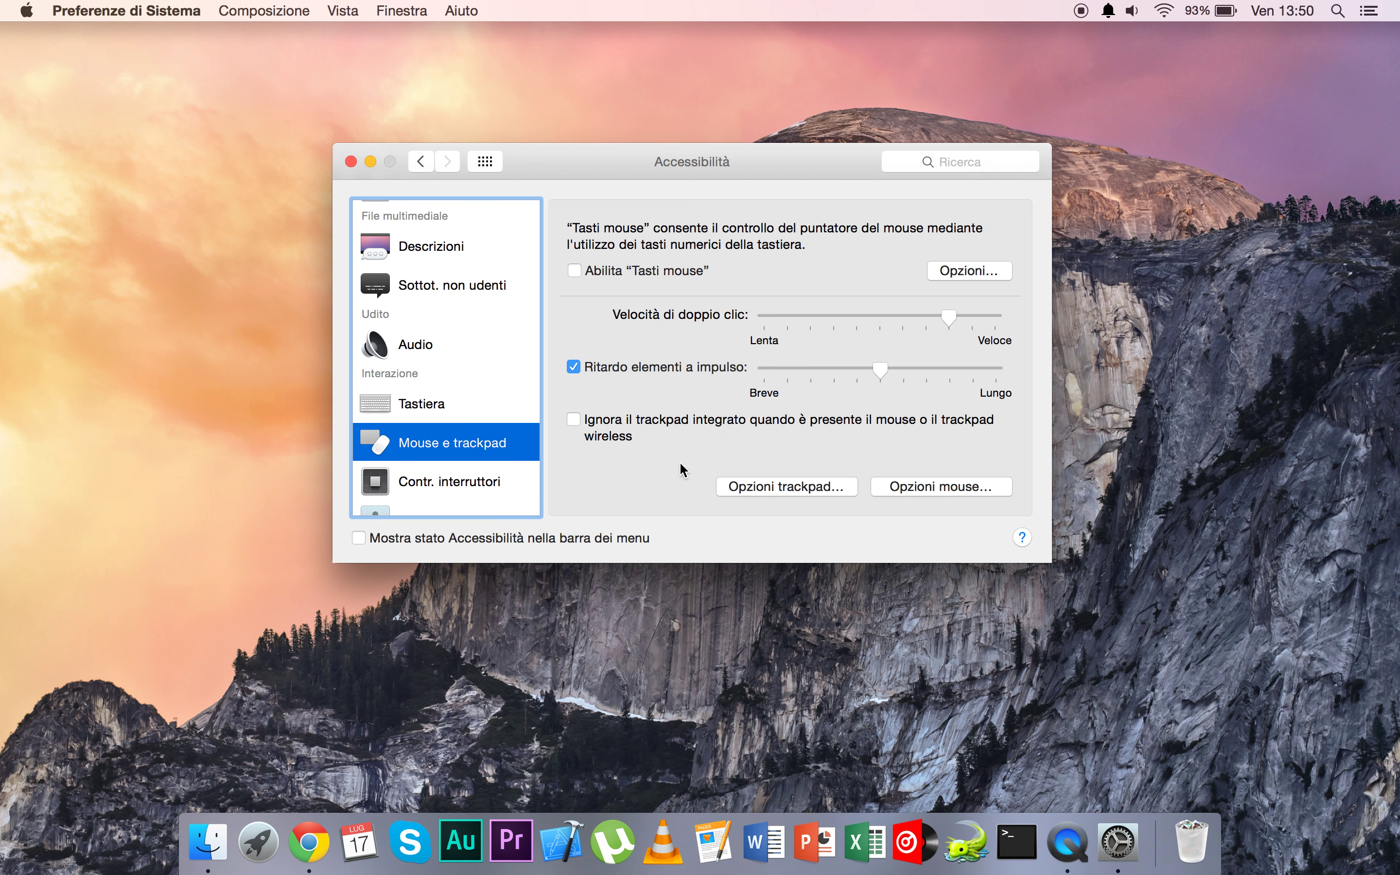
click(972, 271)
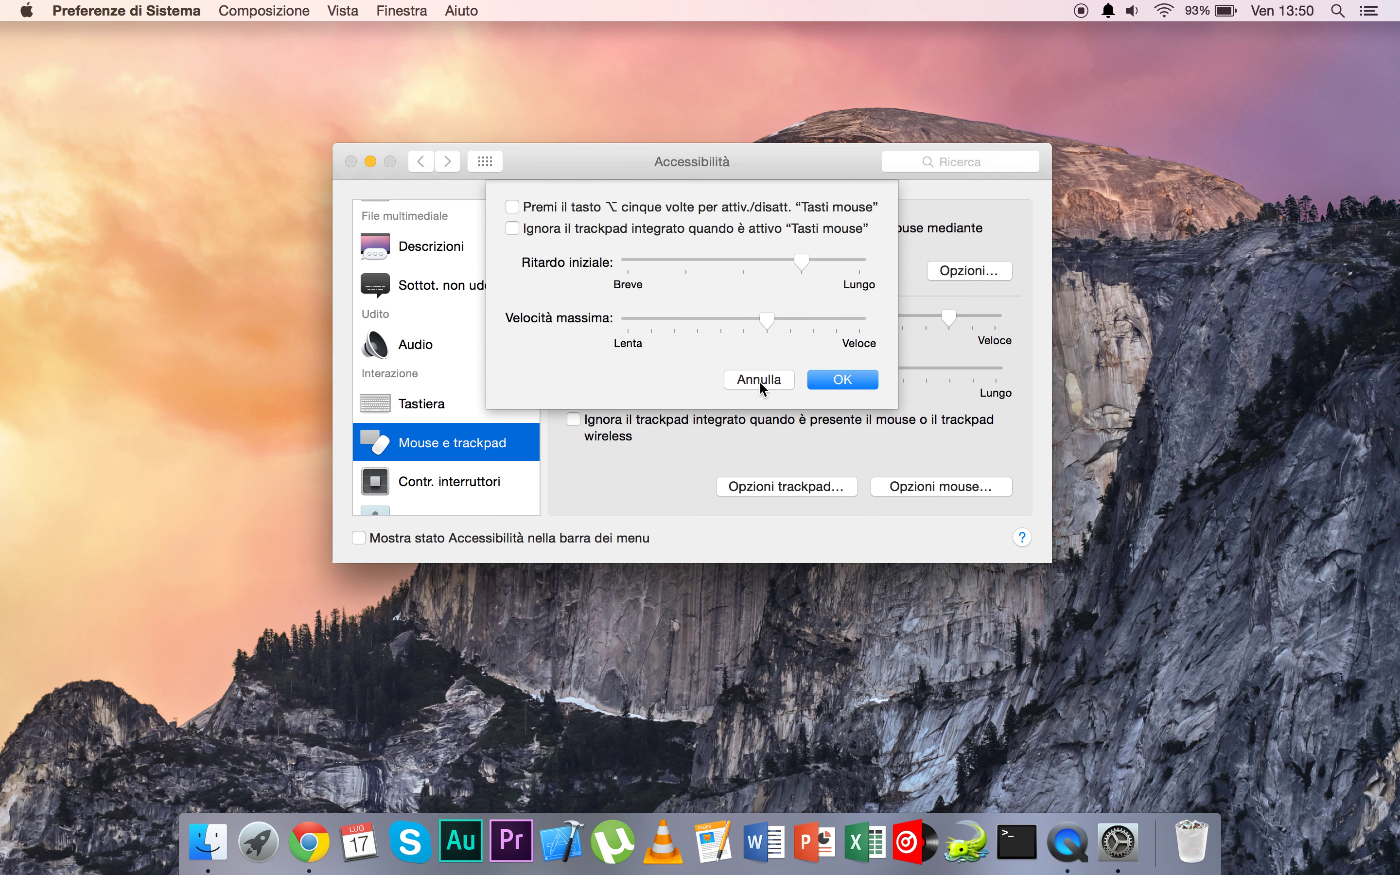
click(759, 379)
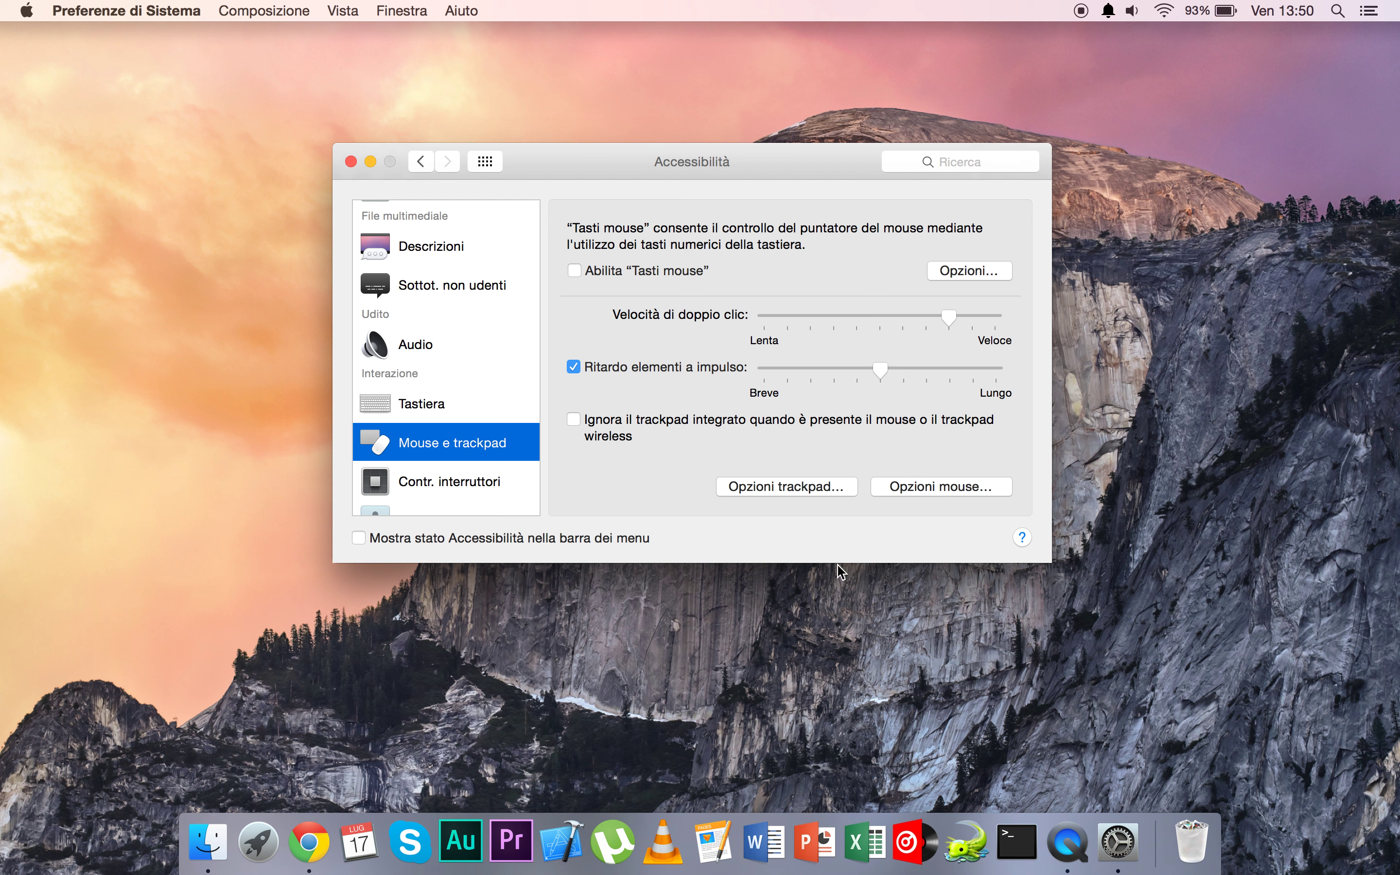
click(823, 491)
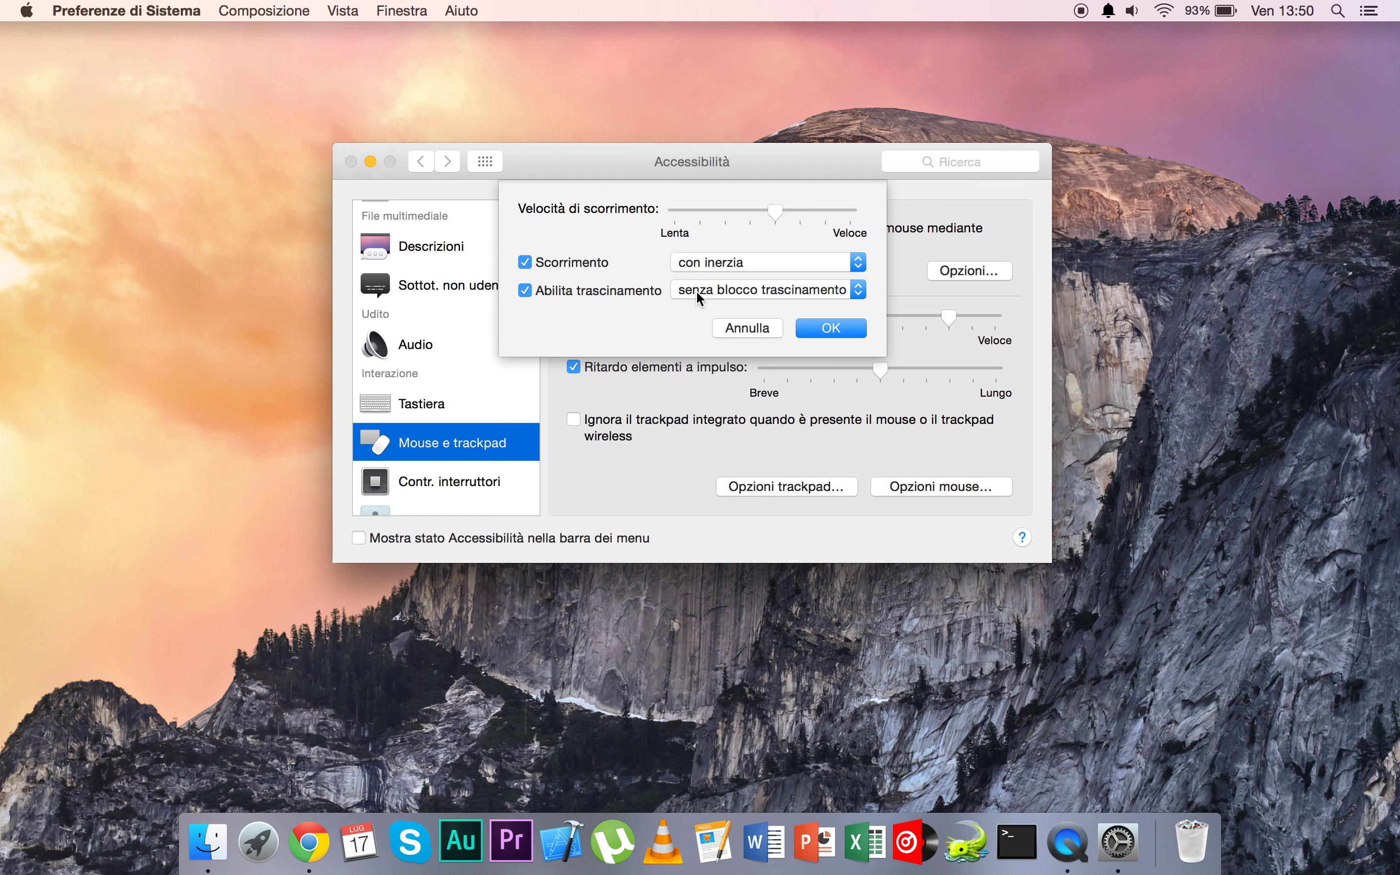
click(736, 336)
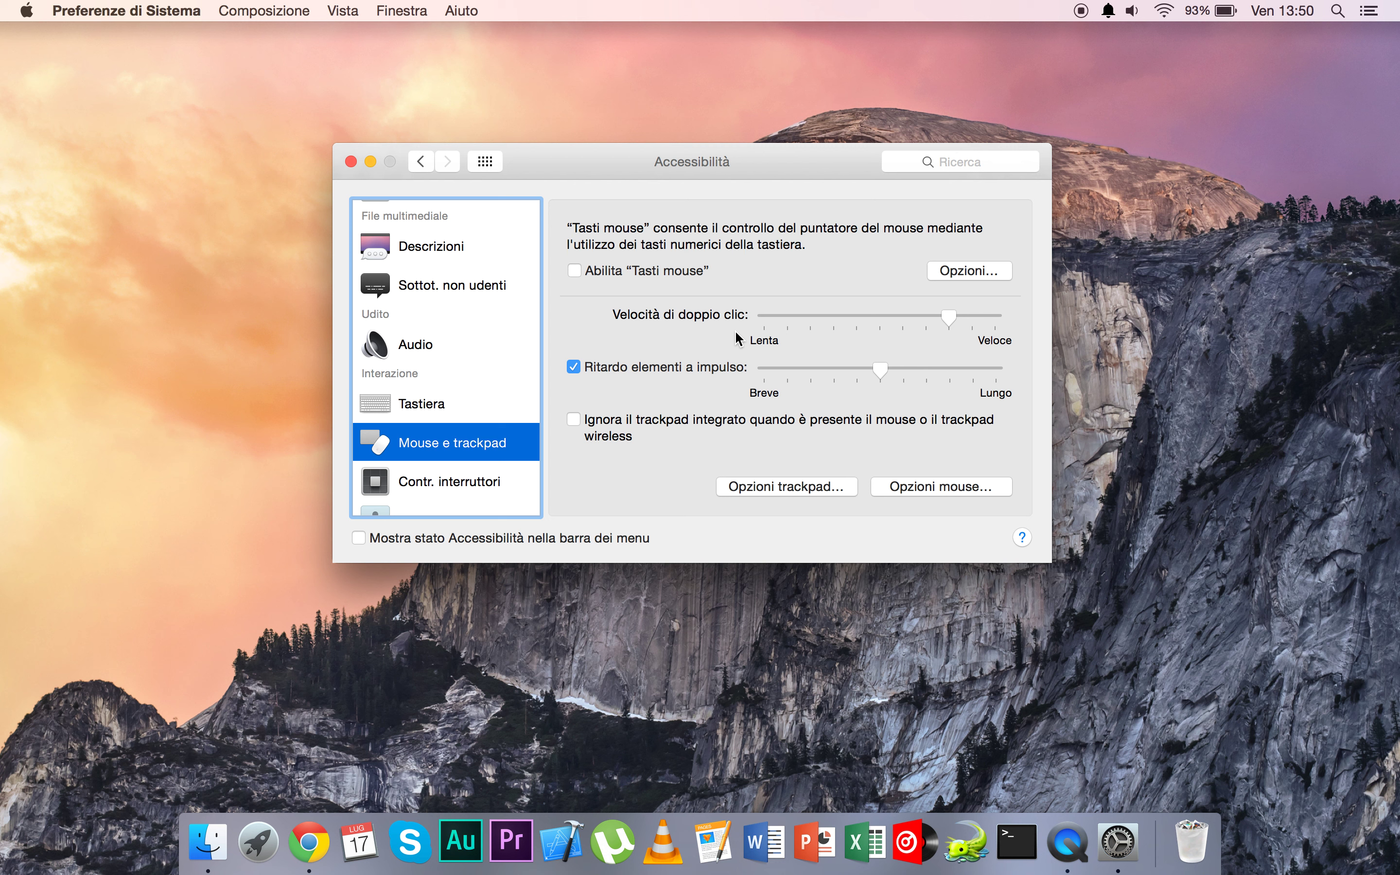
- Examine the Audio settings in Accessibilità, and return to the preferences overview
scroll(481, 313, down, 1)
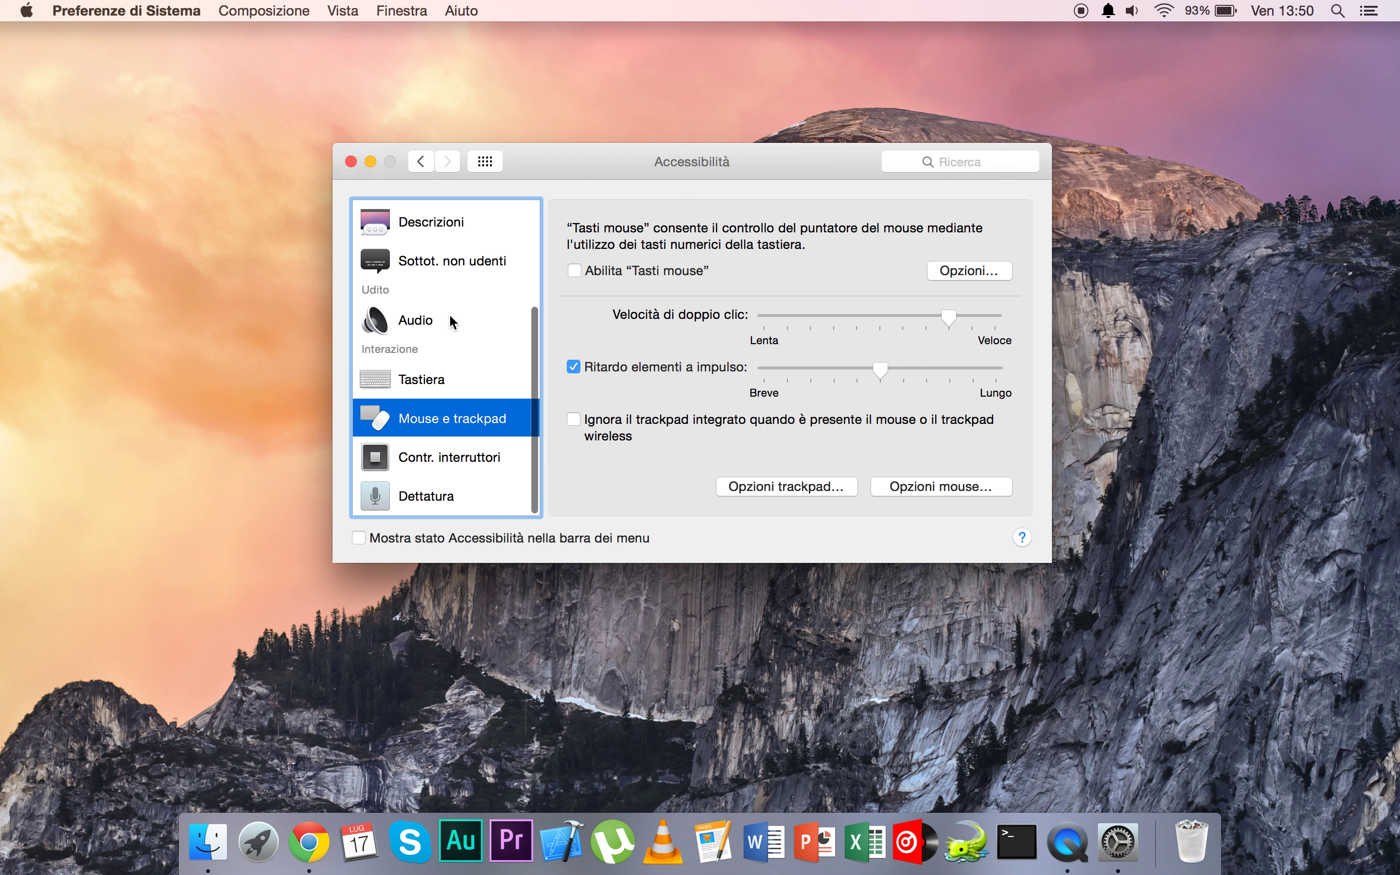
click(451, 320)
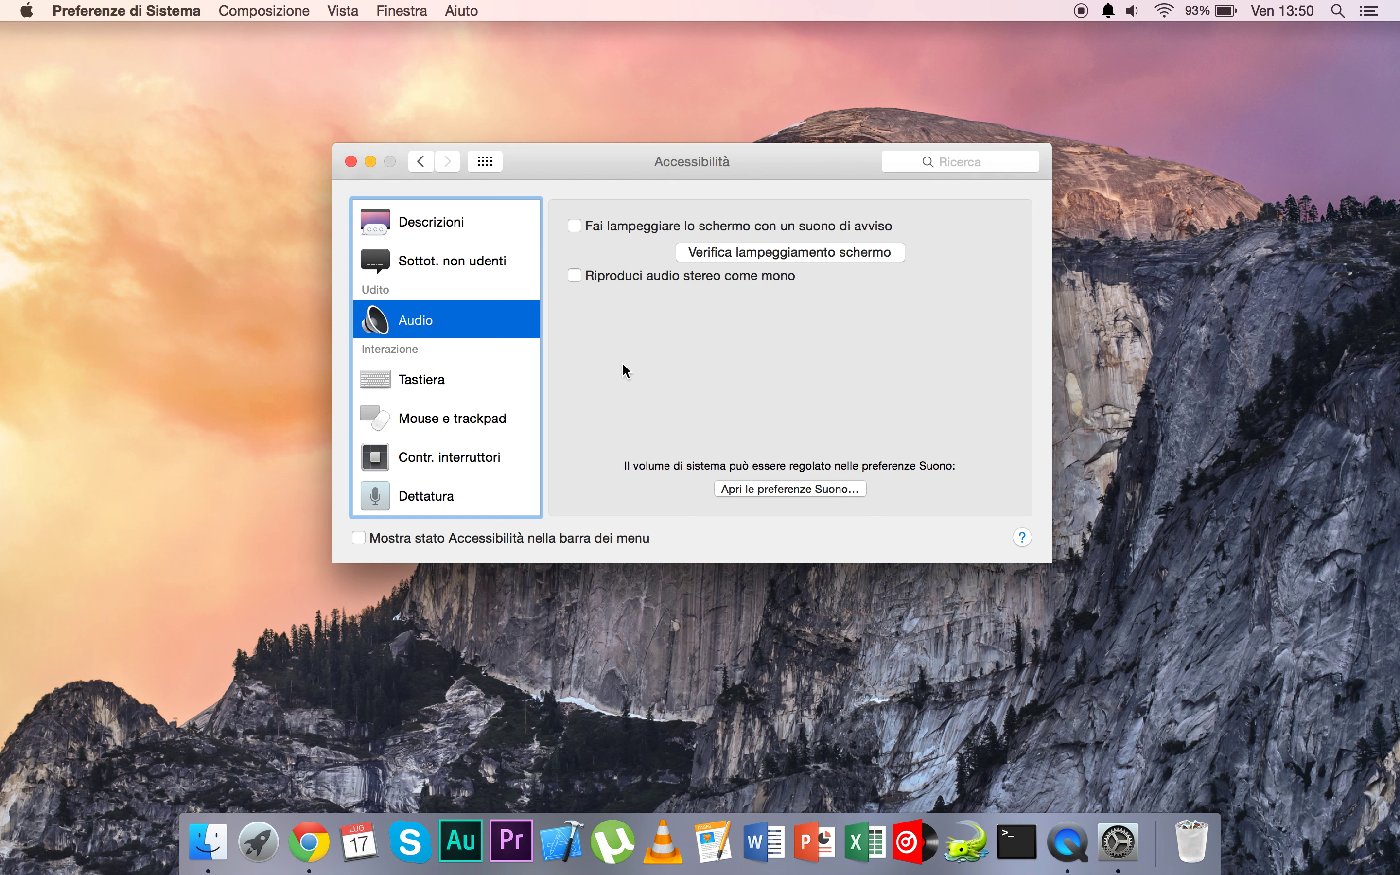
scroll(439, 292, up, 5)
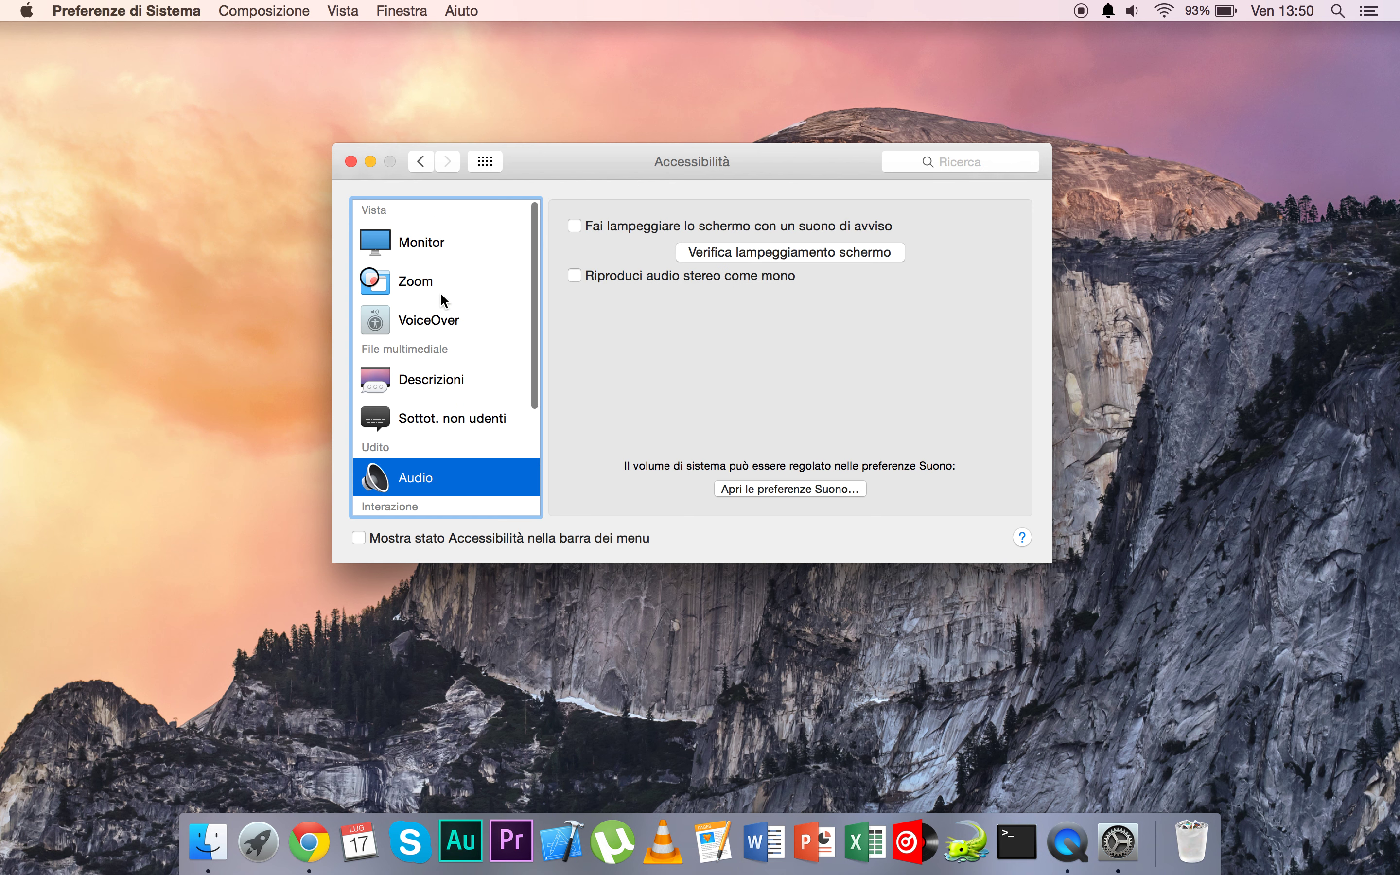
click(421, 162)
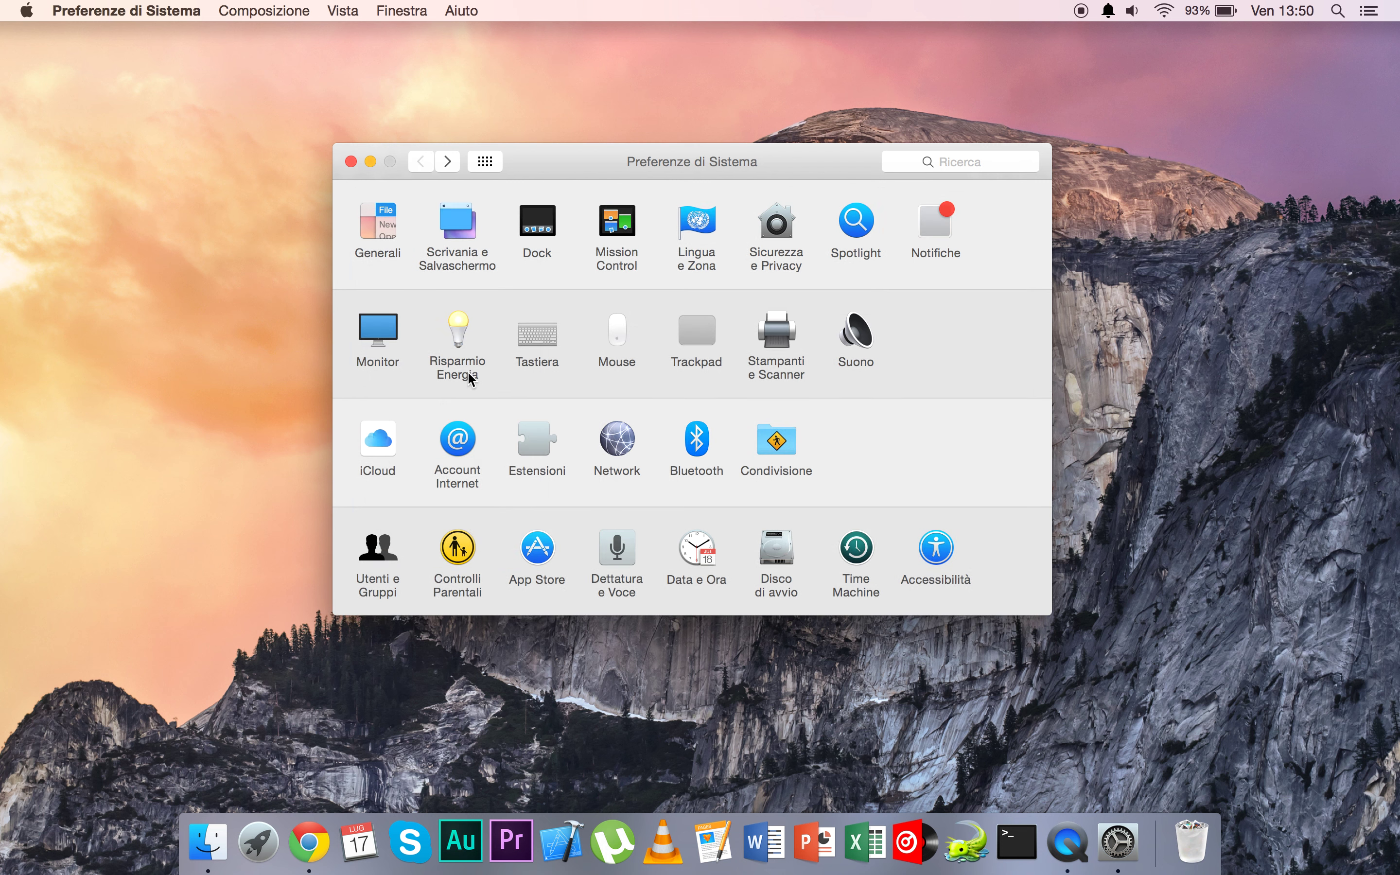
- Examine the resolution, brightness and colour profile settings in the Monitor preferences, and close System Preferences
click(377, 334)
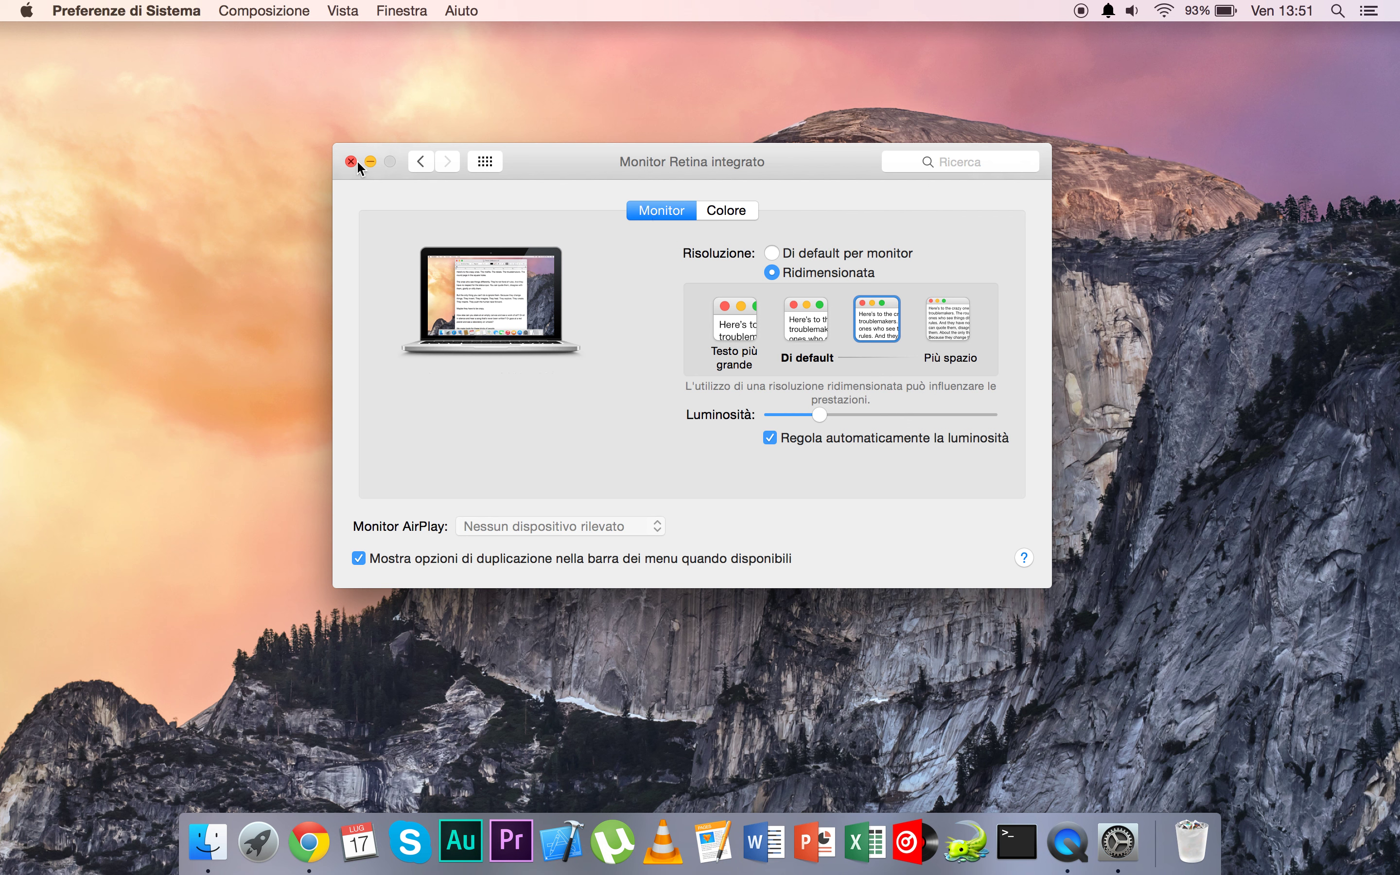
click(717, 210)
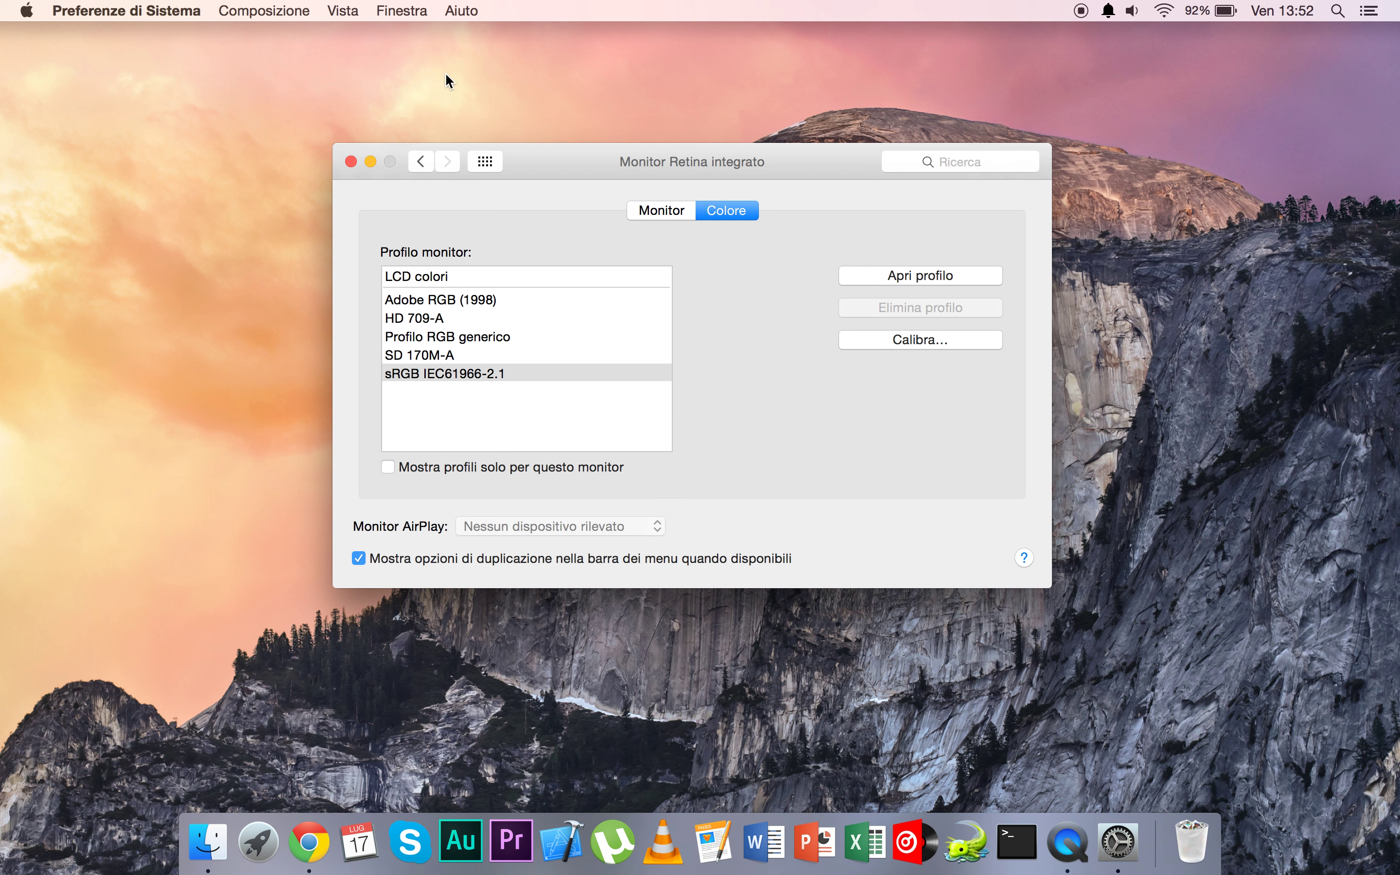
click(422, 157)
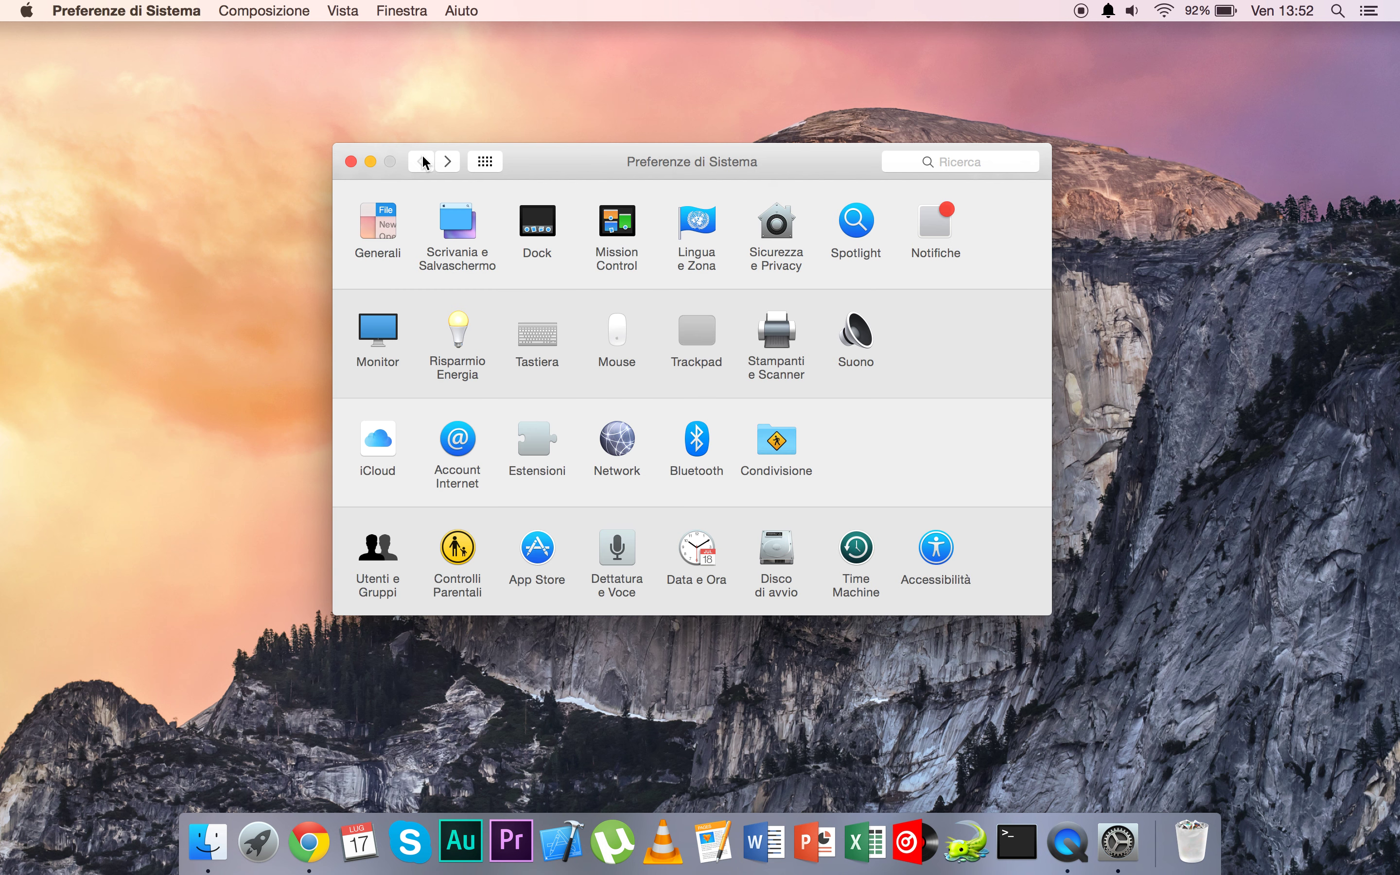
click(391, 335)
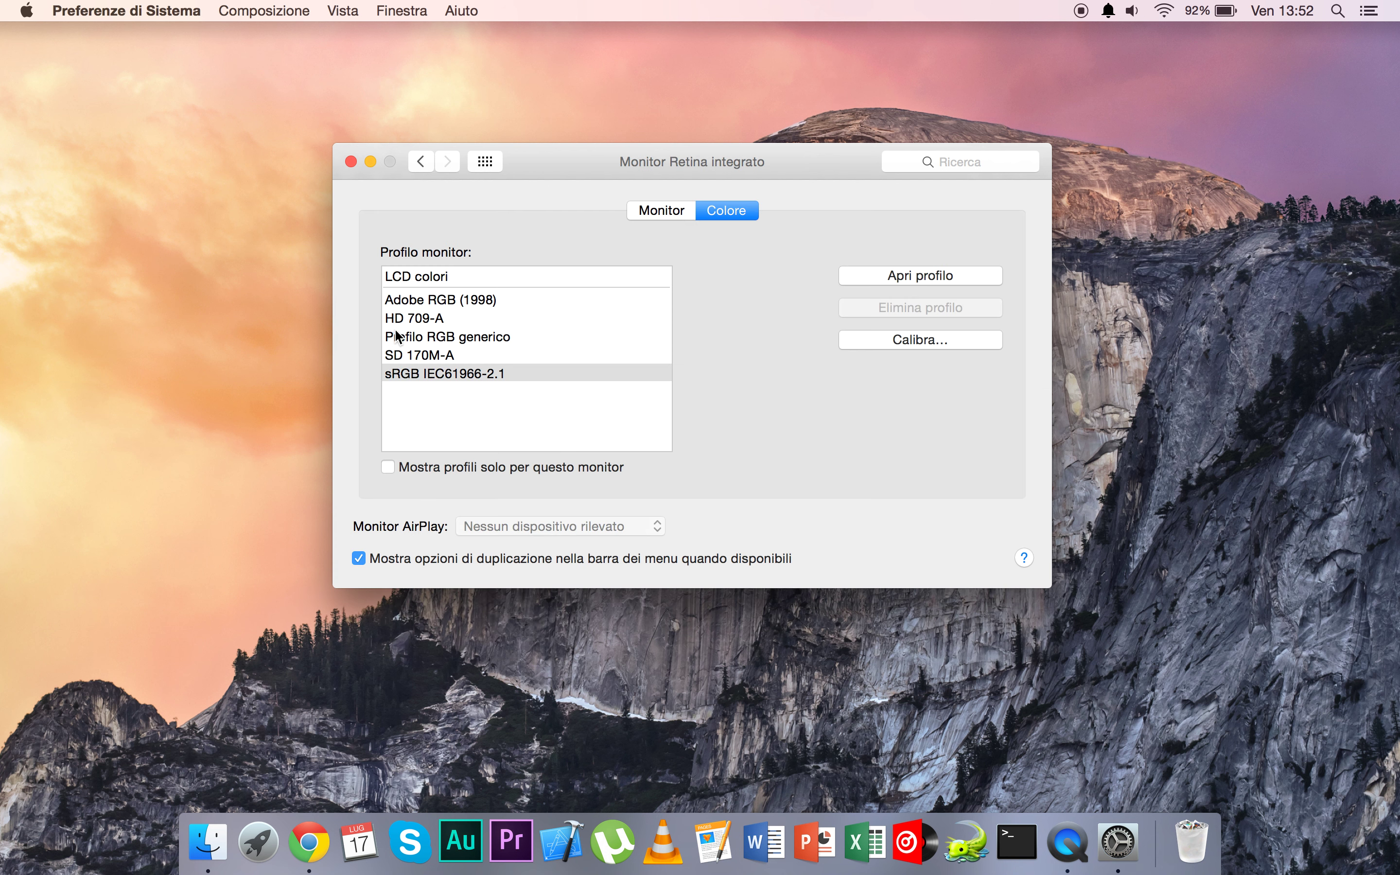
click(647, 213)
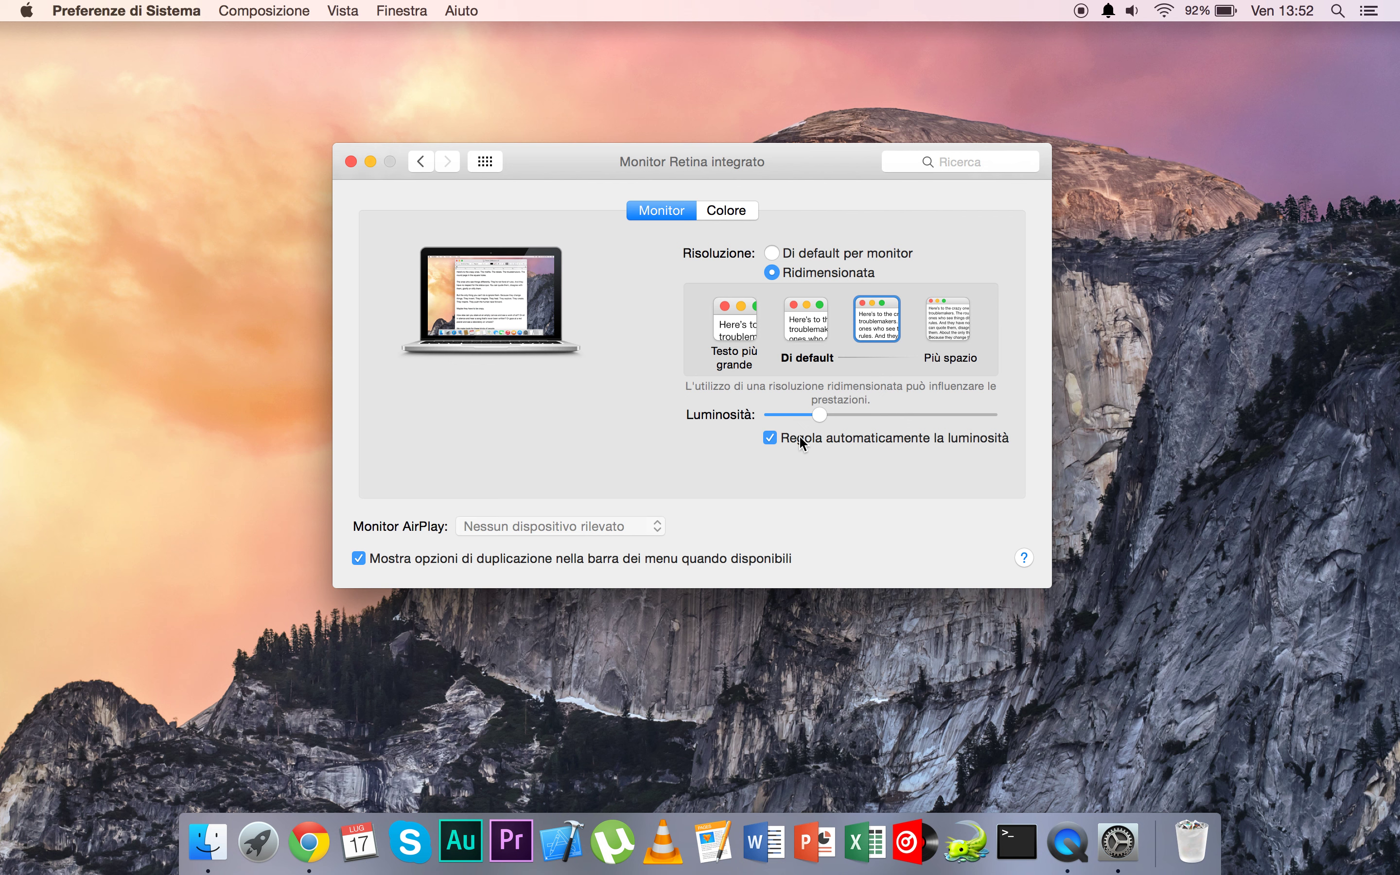
click(419, 164)
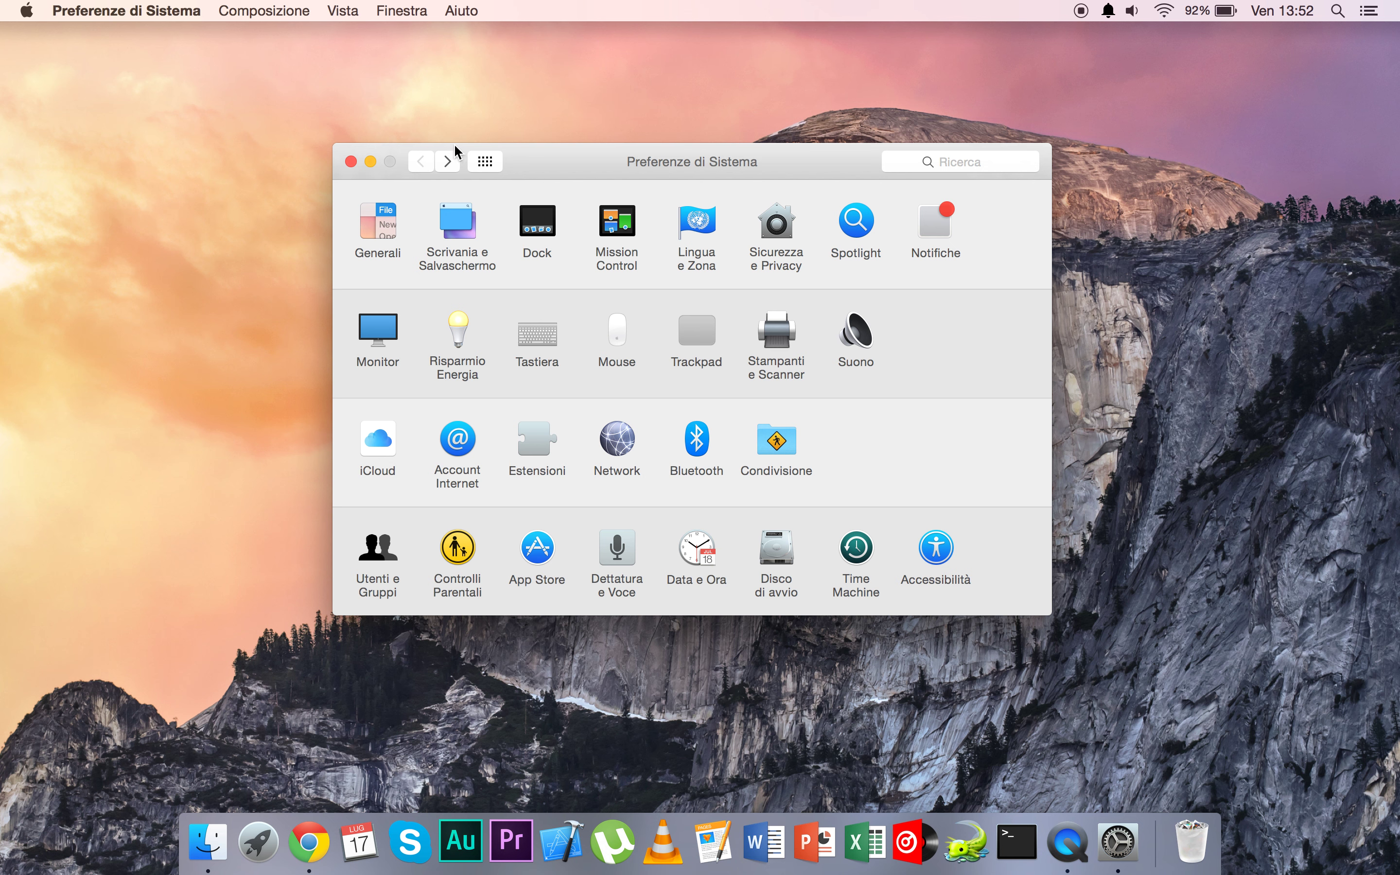
click(350, 161)
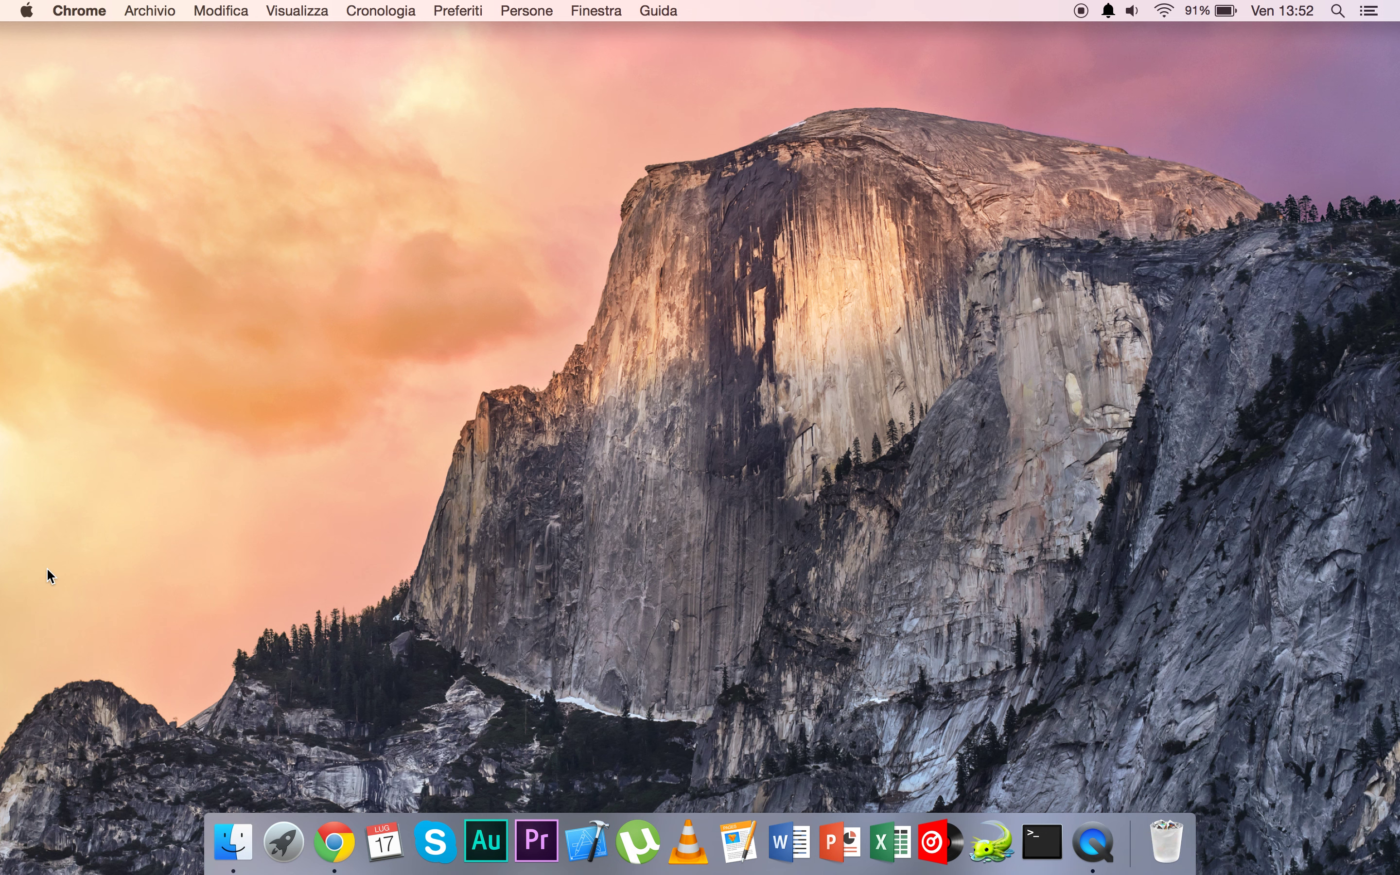
- Open a Finder window on Documenti and move the "esame architettura orale" document into the architettura folder
click(249, 852)
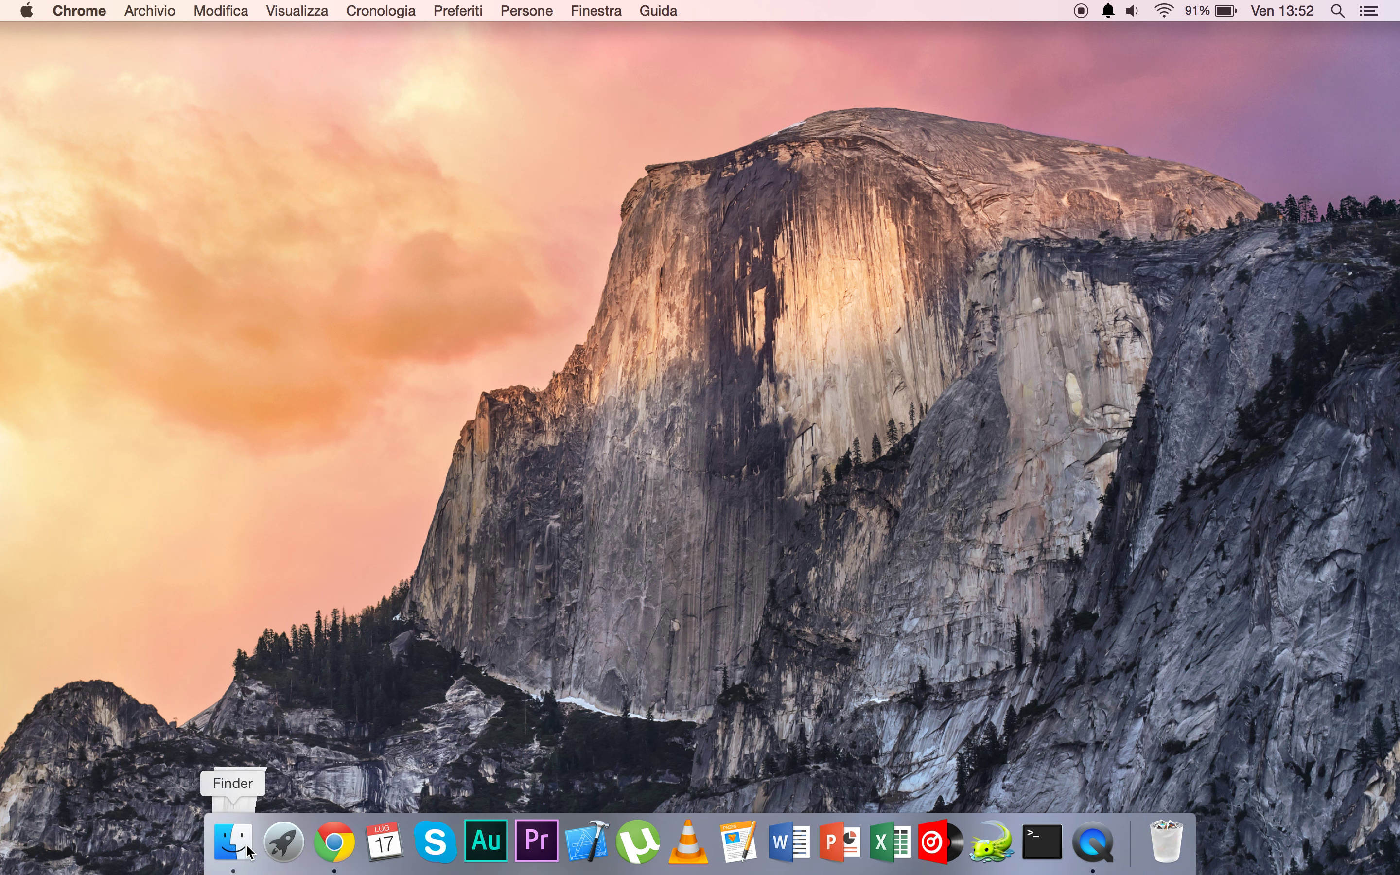
drag(612, 172, 467, 144)
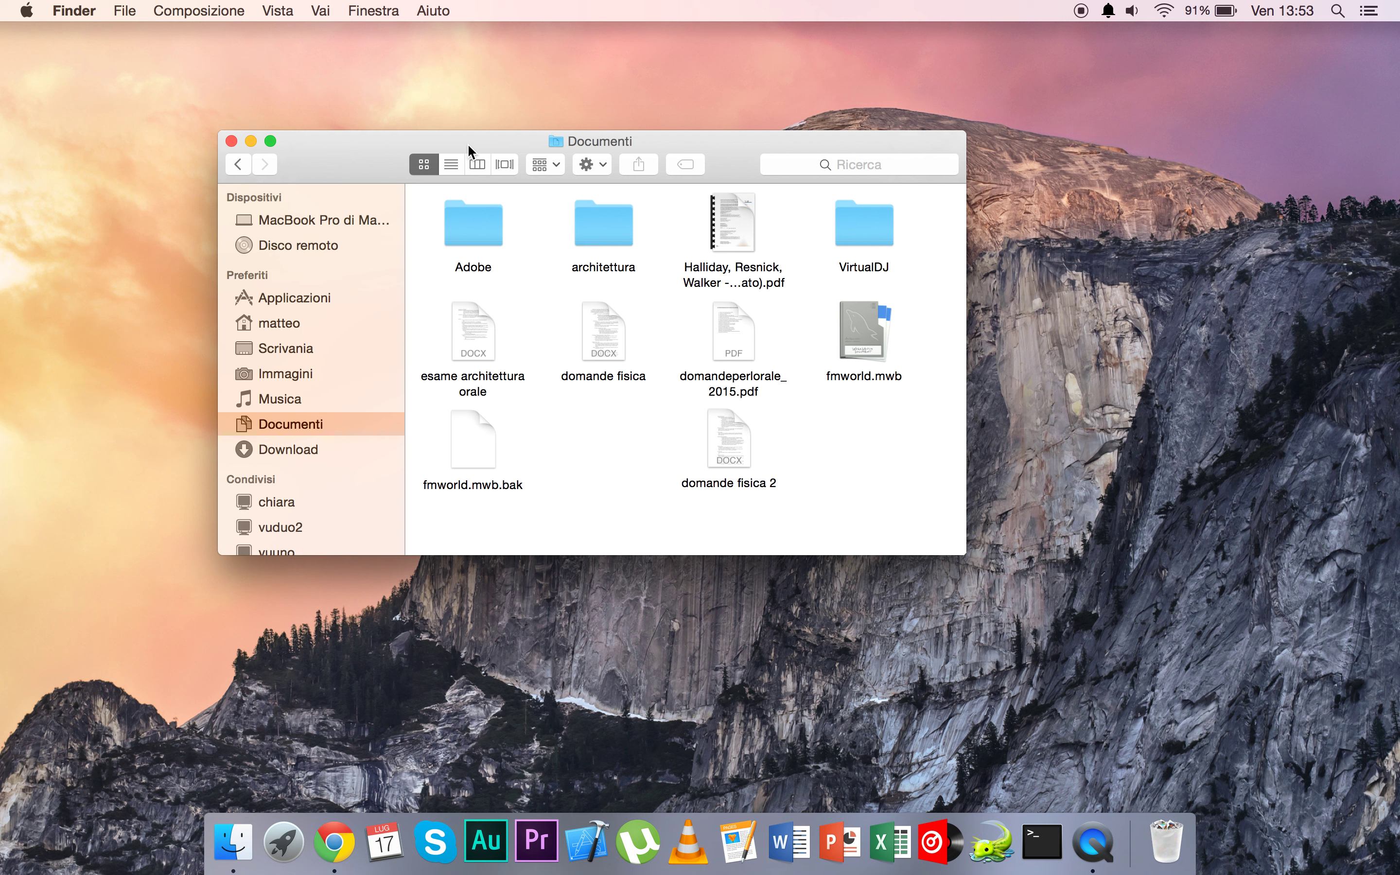
drag(465, 347, 861, 250)
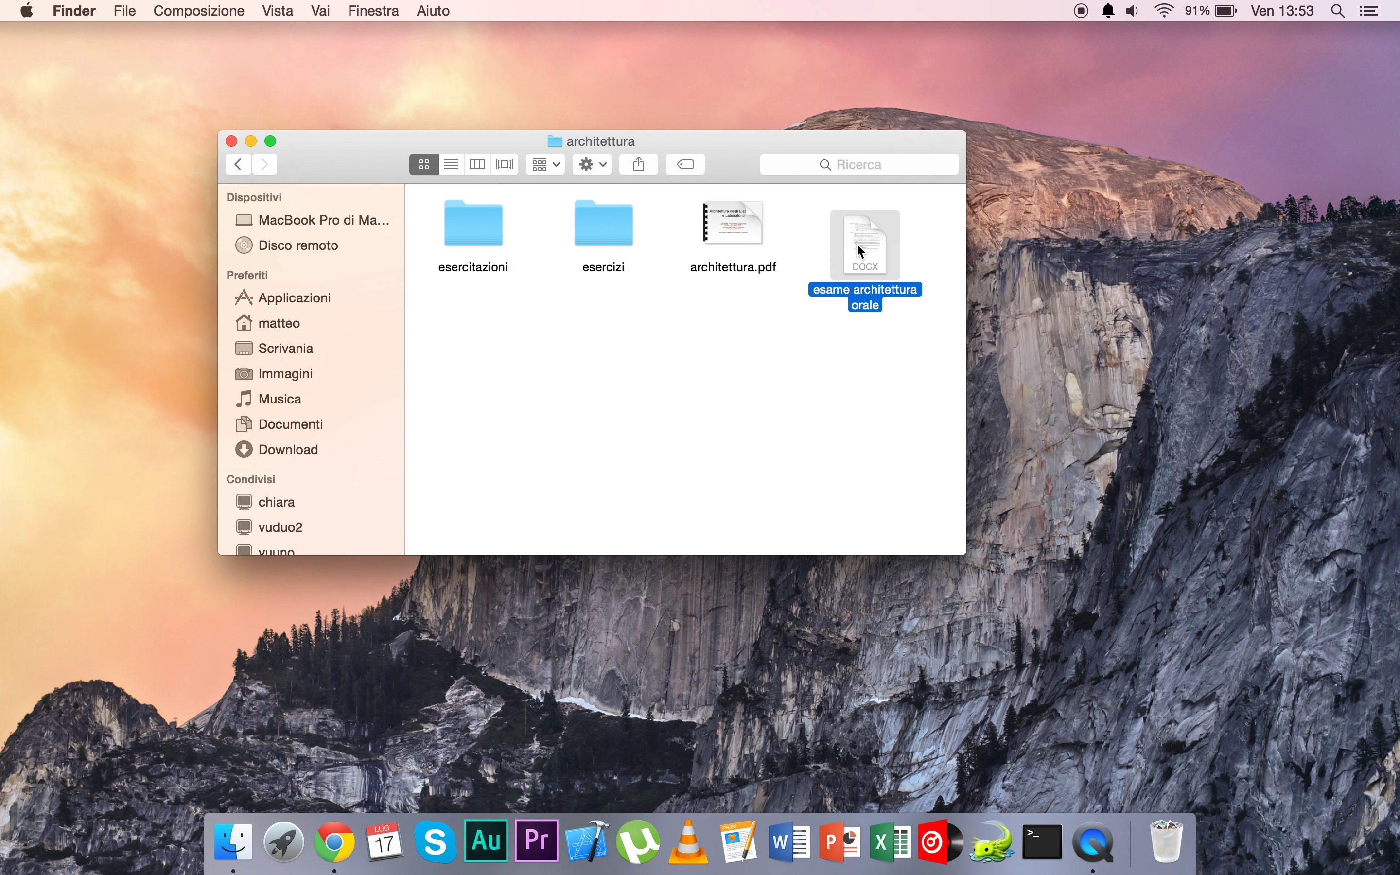
- Align the icons in the architettura folder with the Allinea command
click(786, 348)
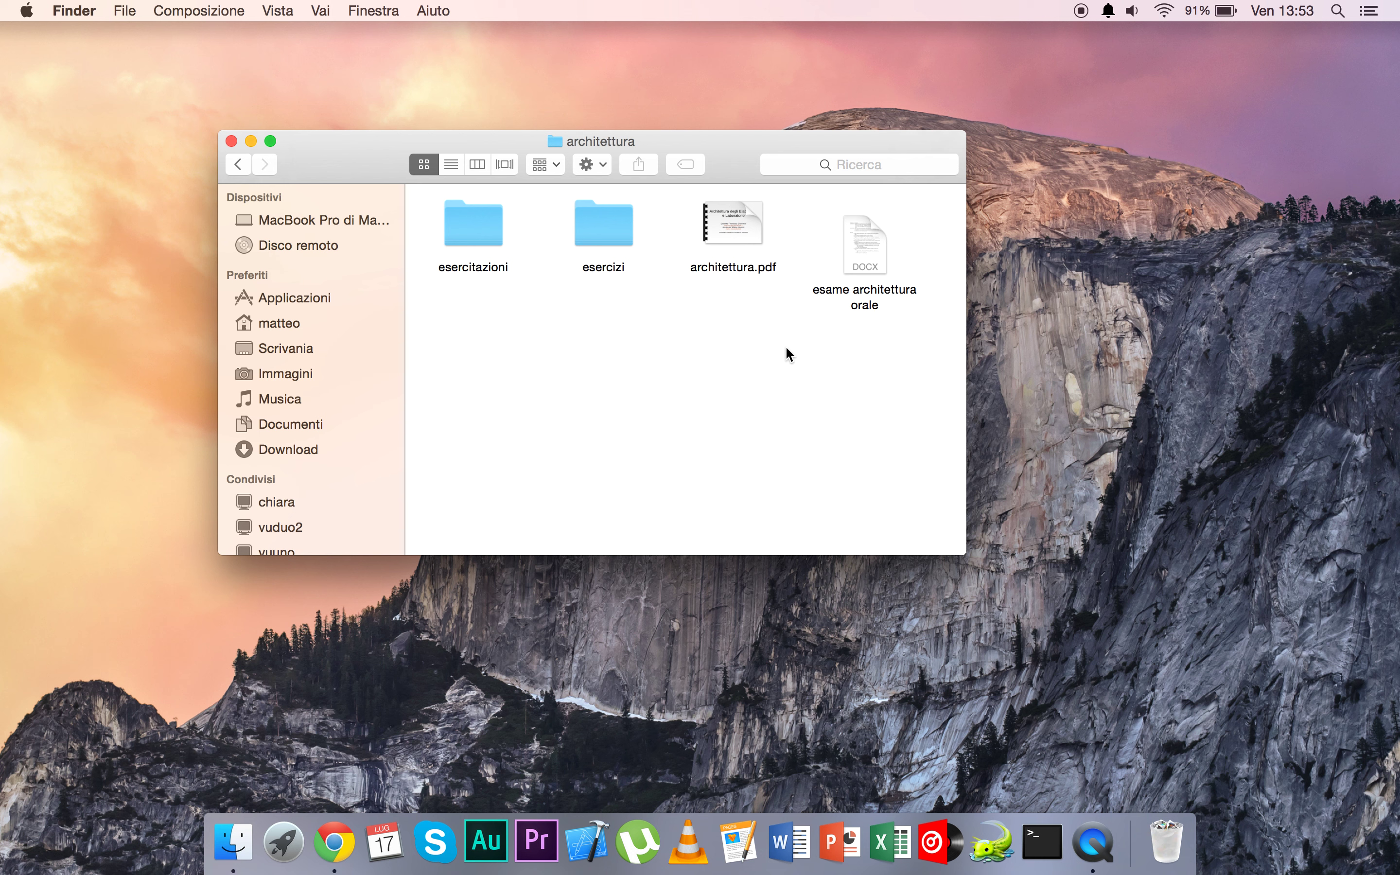
right_click(786, 348)
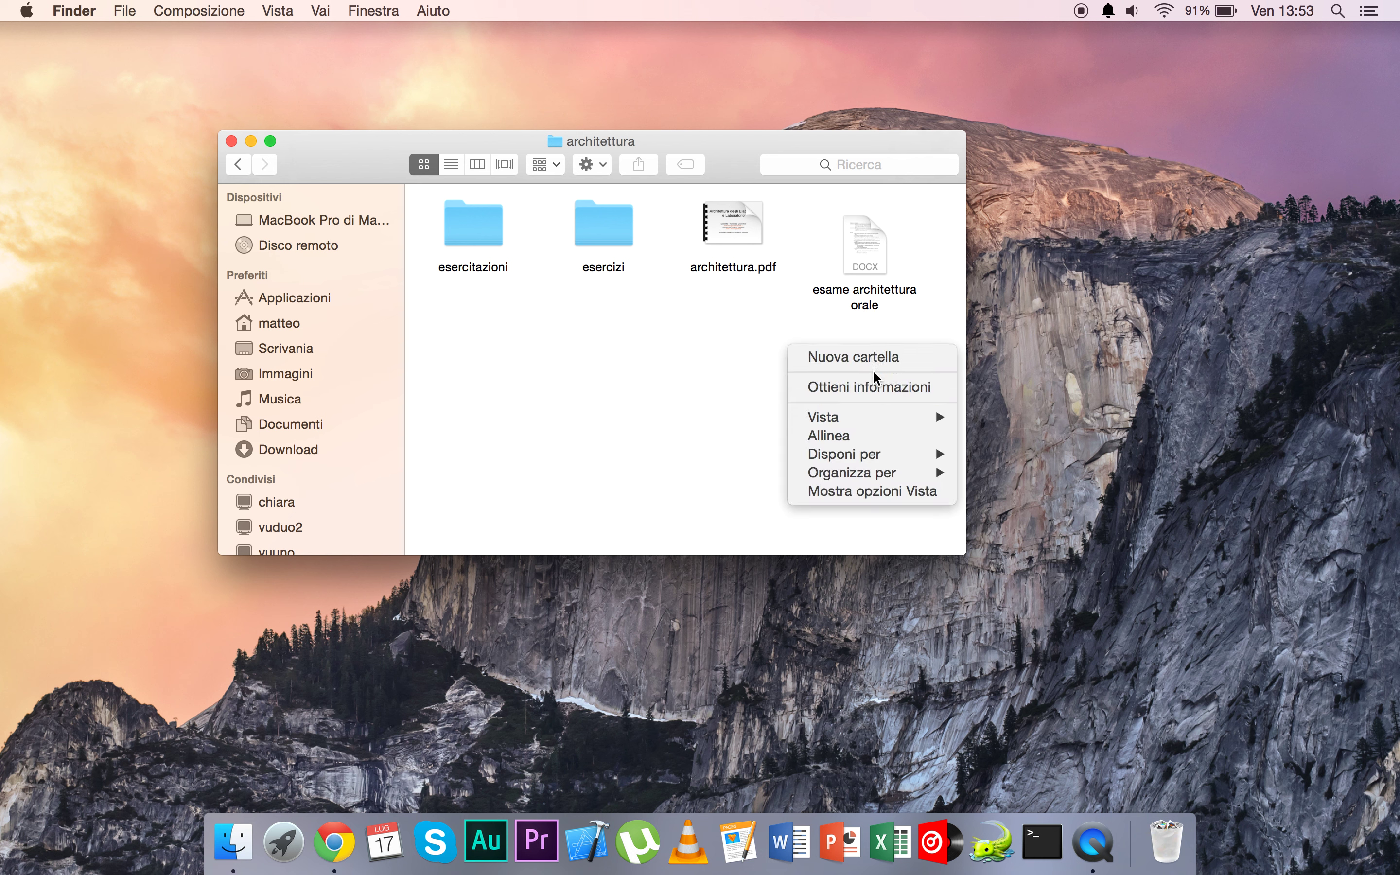
click(858, 435)
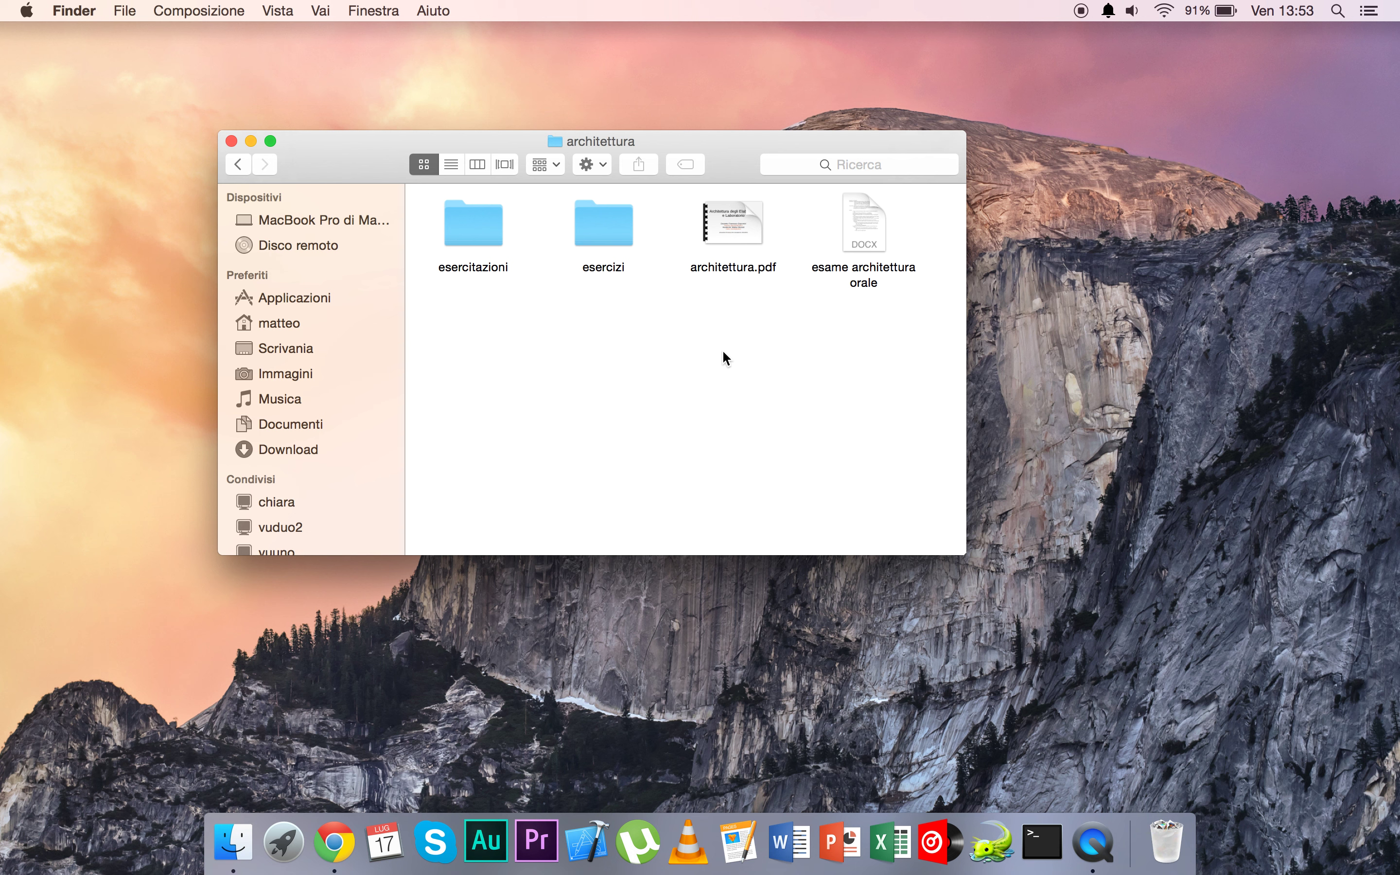
- Go back to the Documenti folder and compare its contents in list, icon and Cover Flow views
click(237, 165)
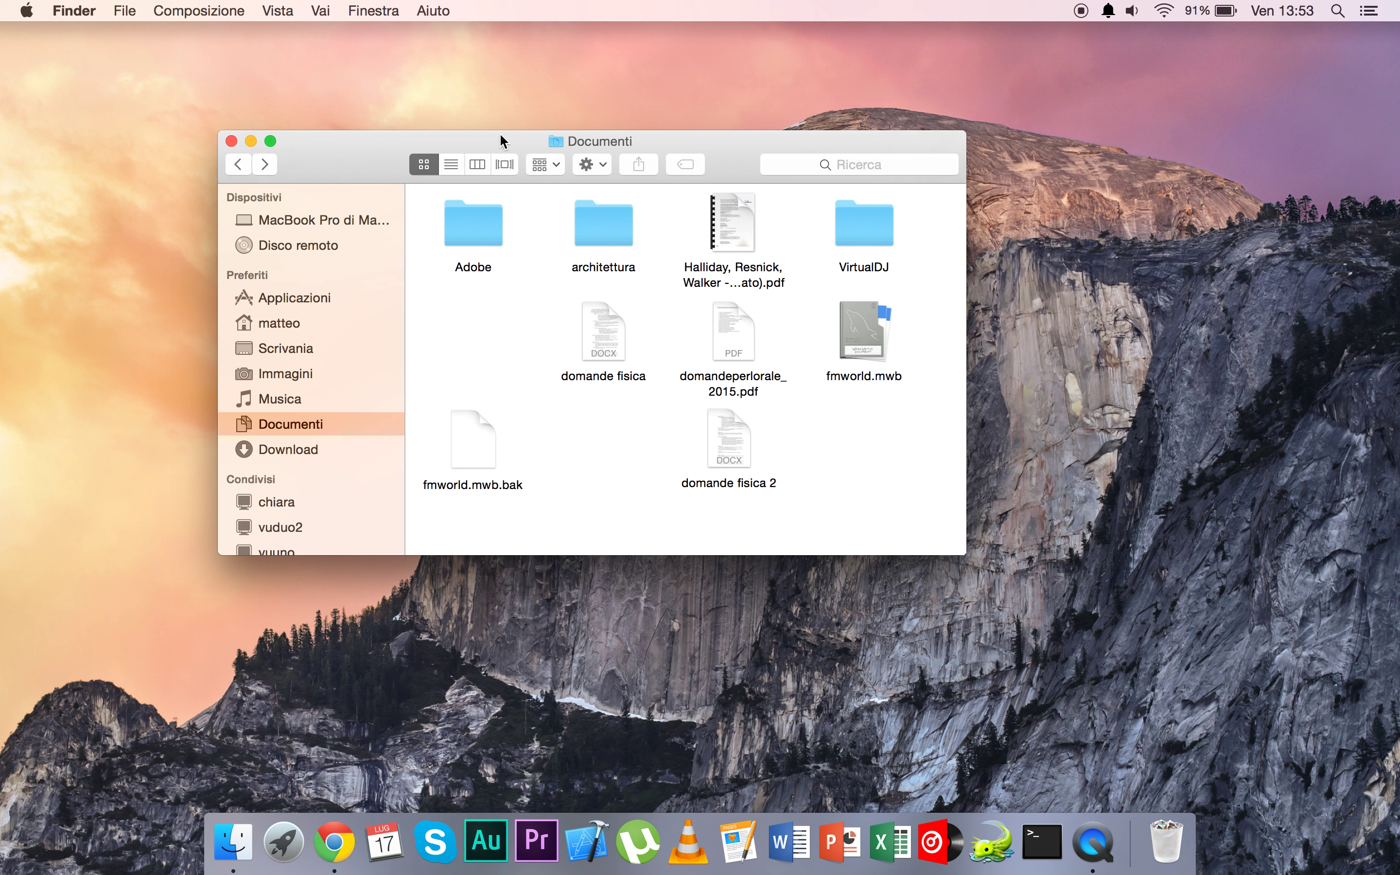
click(452, 165)
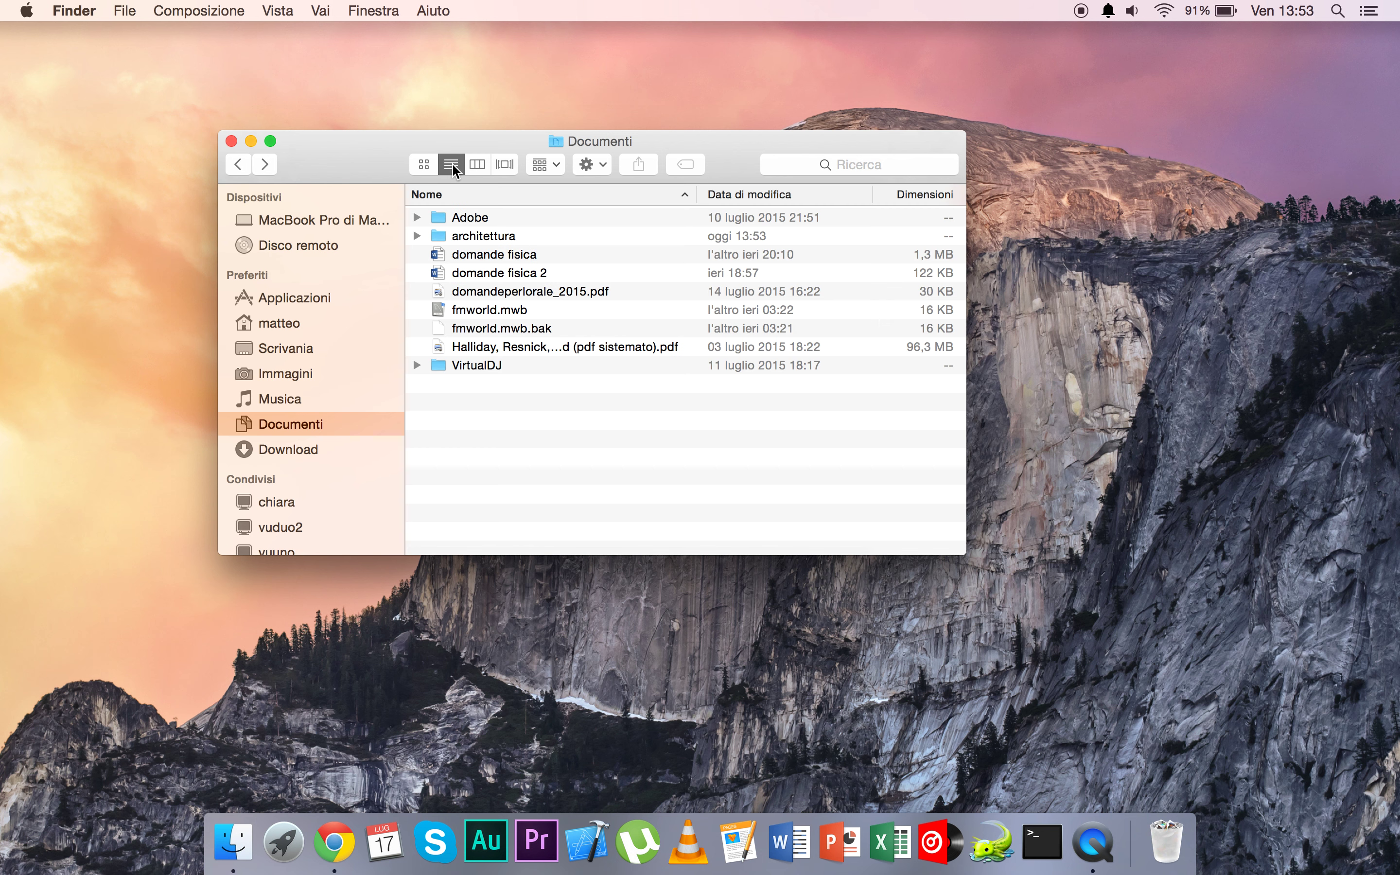
click(424, 165)
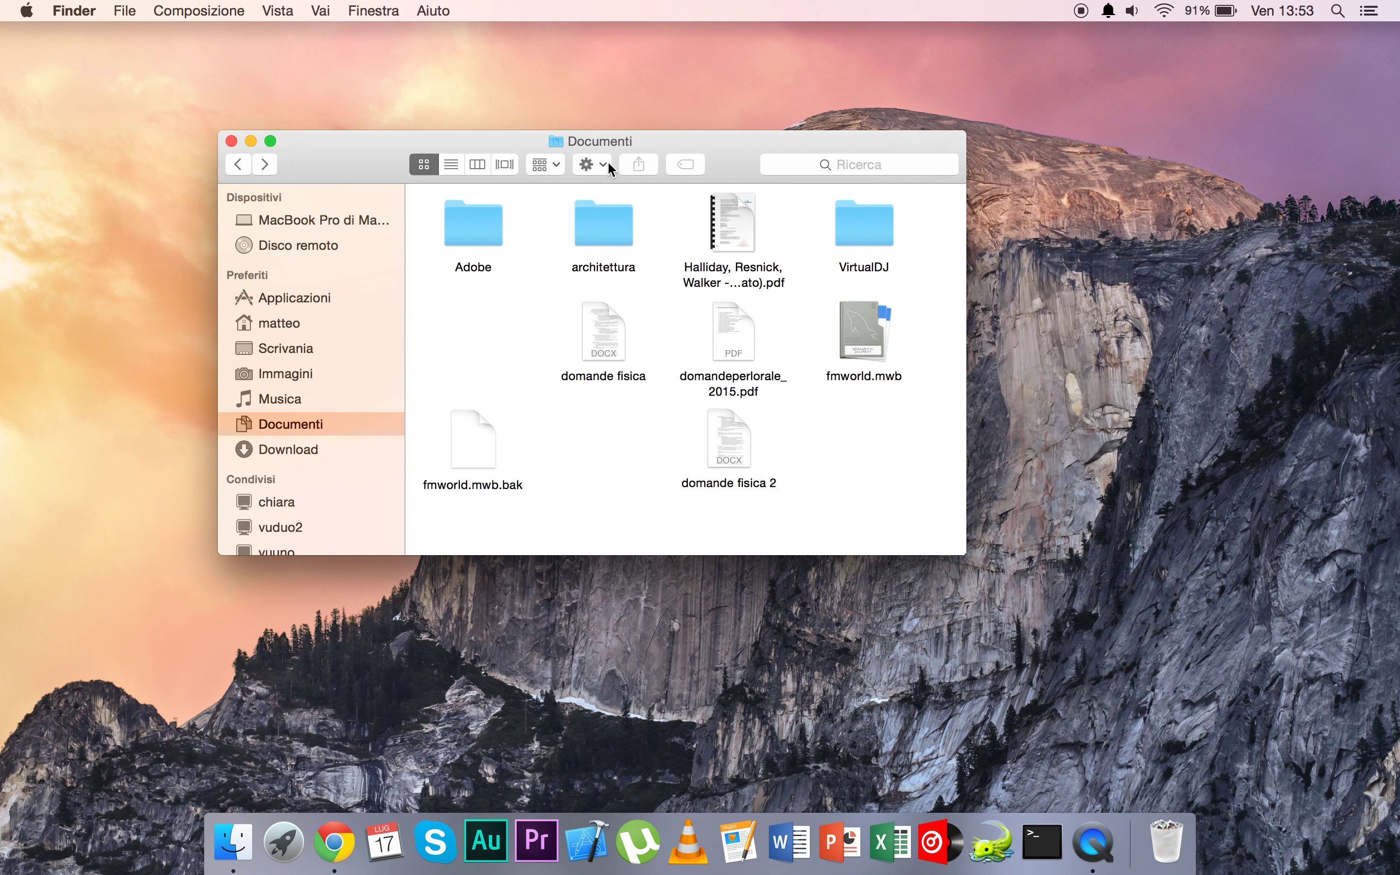
click(506, 165)
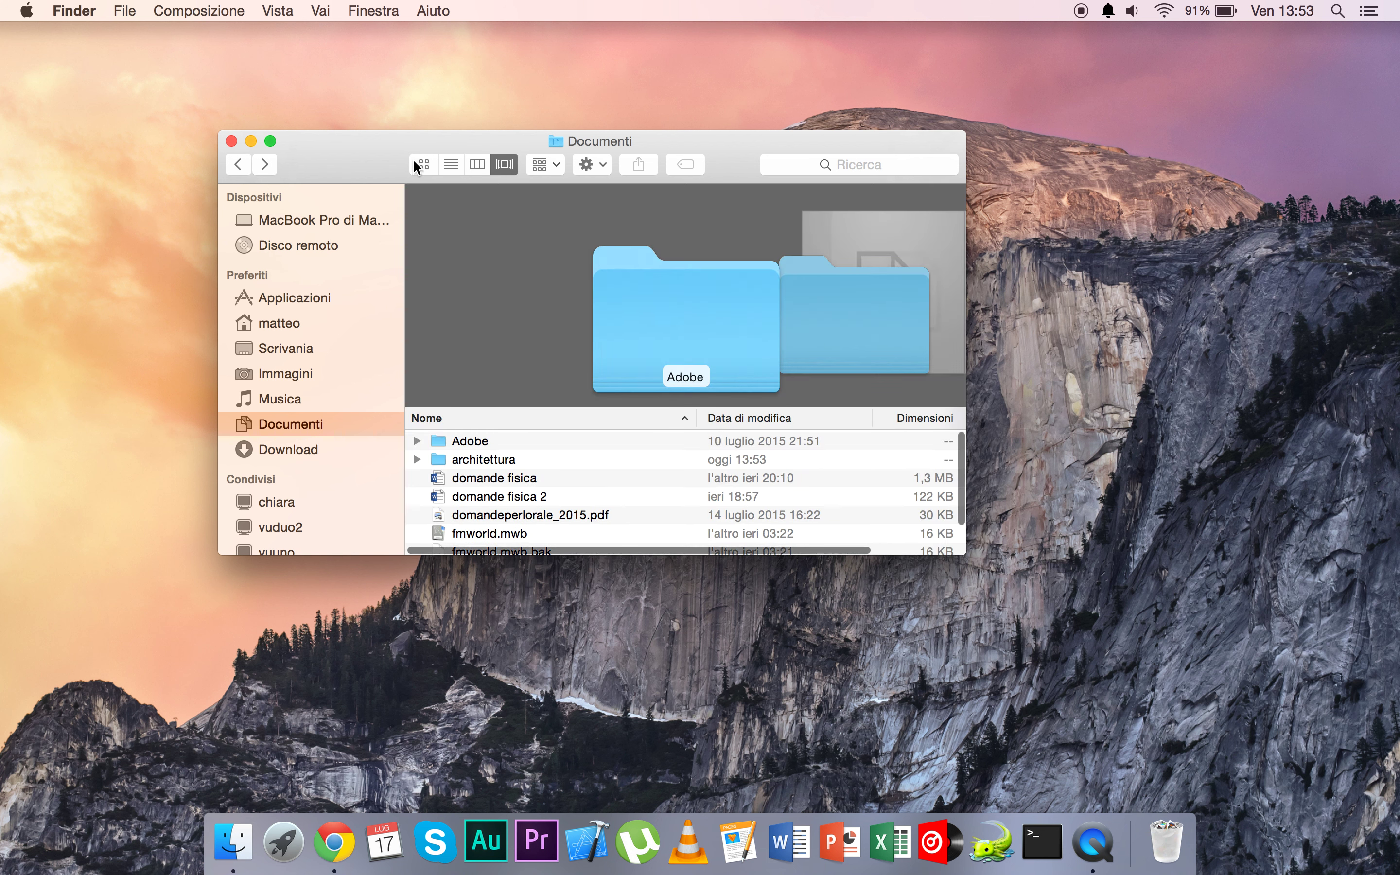
- Show the Documenti folder in icon view, move fmworld.mwb.bak into the Adobe folder and open that folder
click(424, 165)
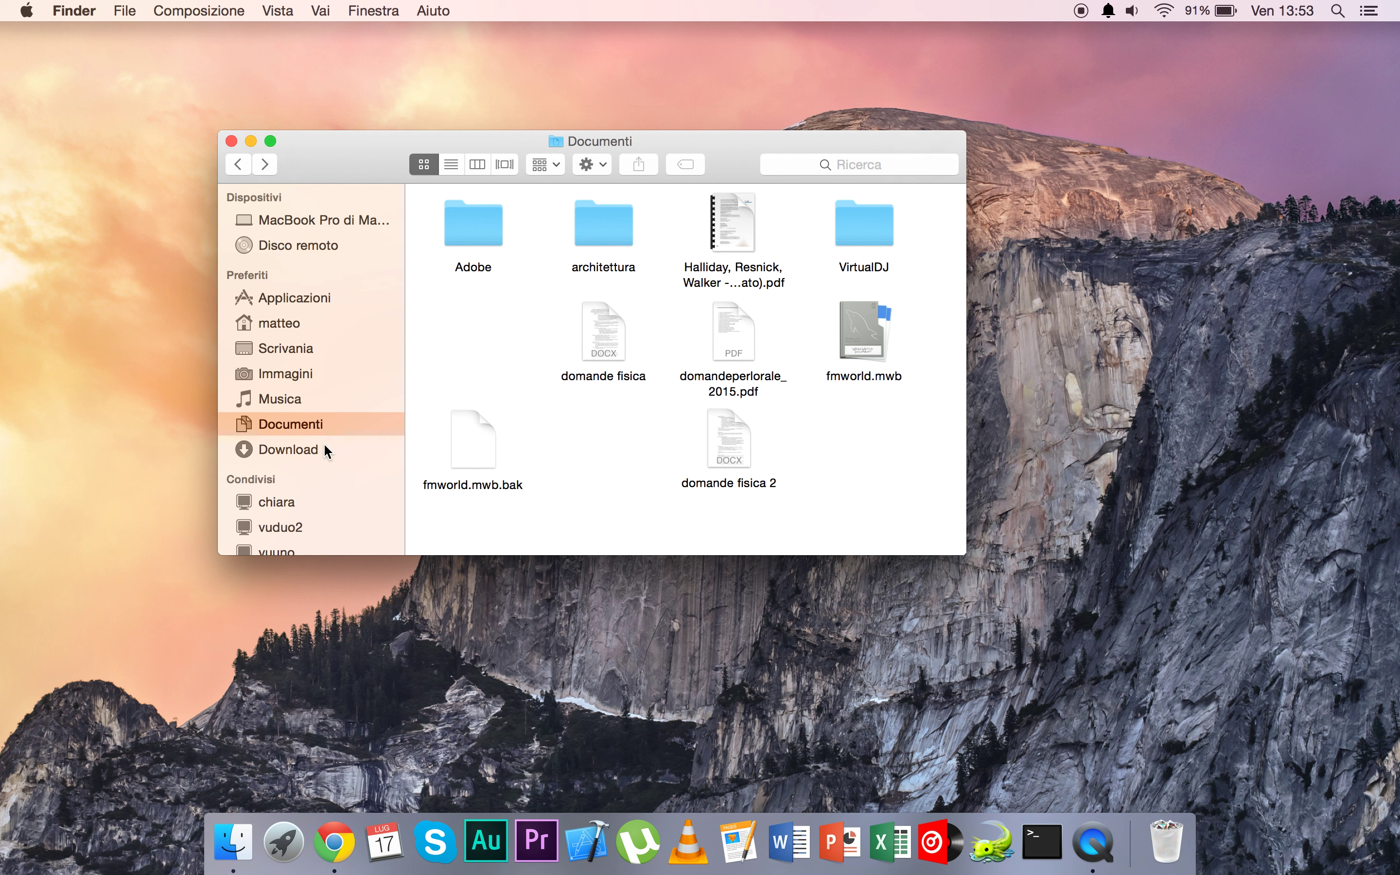
scroll(352, 441, down, 1)
scroll(352, 443, up, 1)
drag(489, 445, 490, 234)
double_click(490, 242)
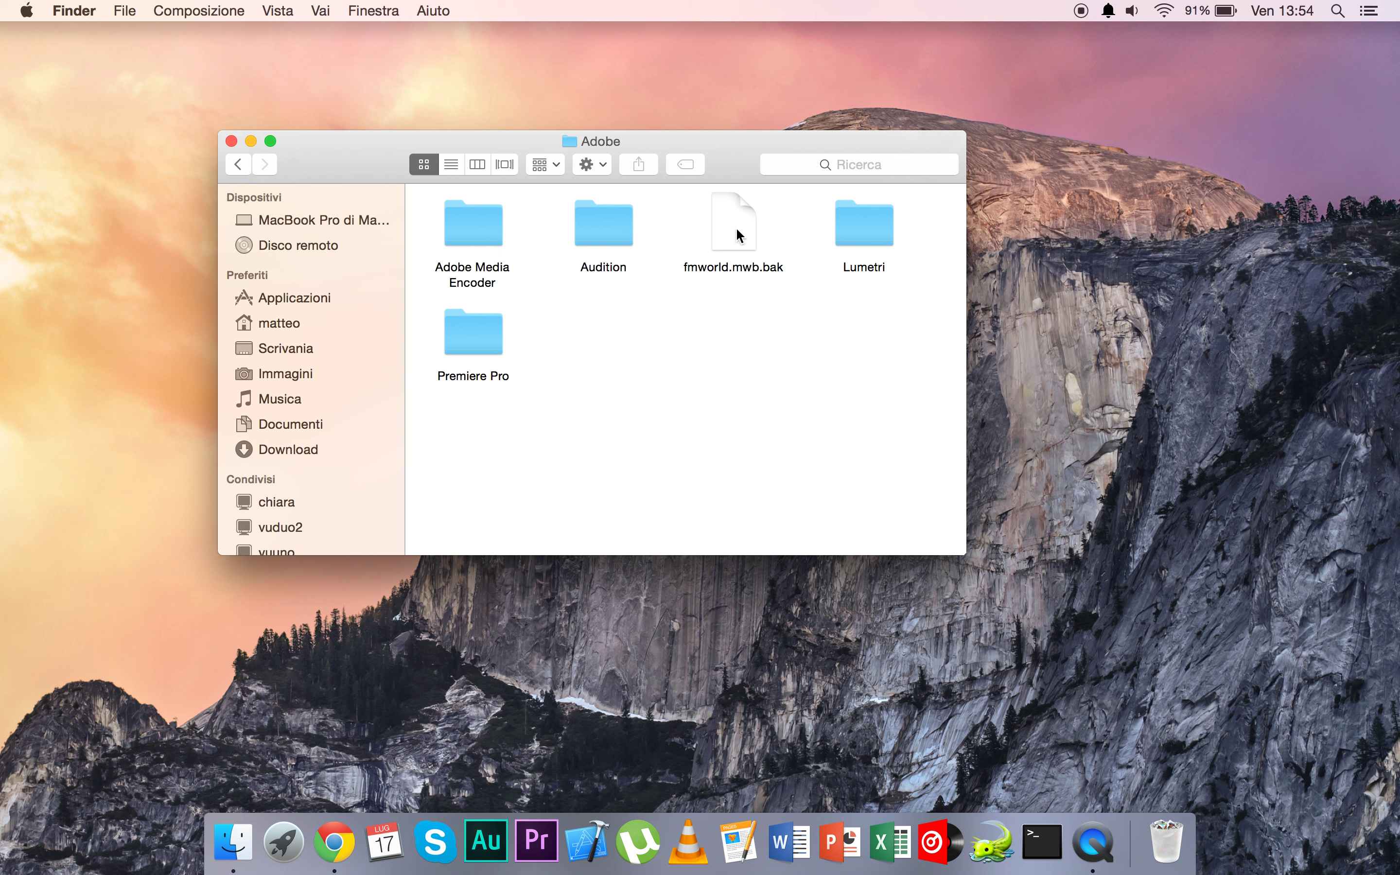
- Move fmworld.mwb.bak from Adobe back to Documenti, align the icons with Allinea, and close the window
drag(739, 228, 498, 314)
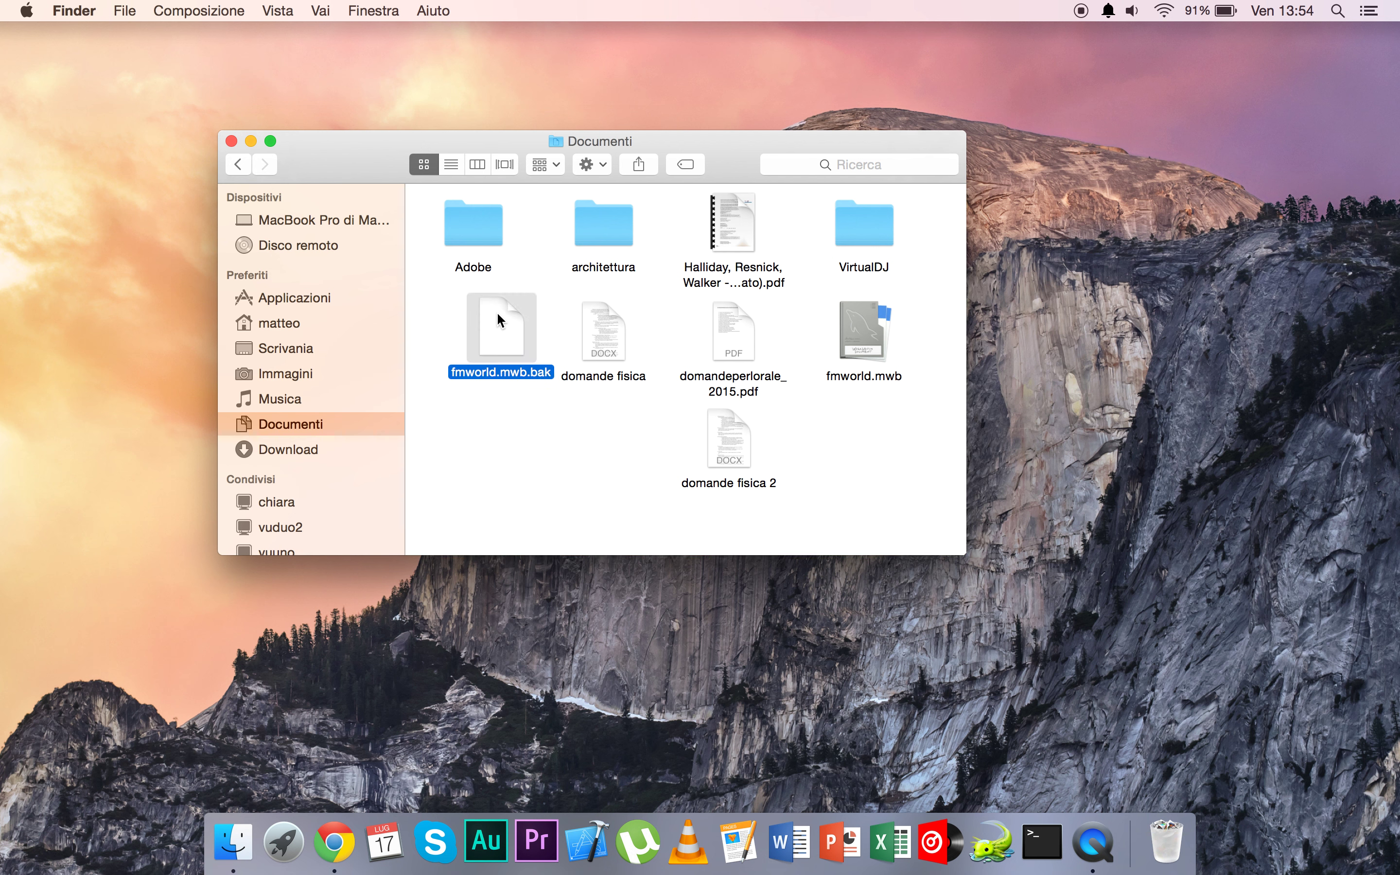
click(501, 407)
right_click(501, 407)
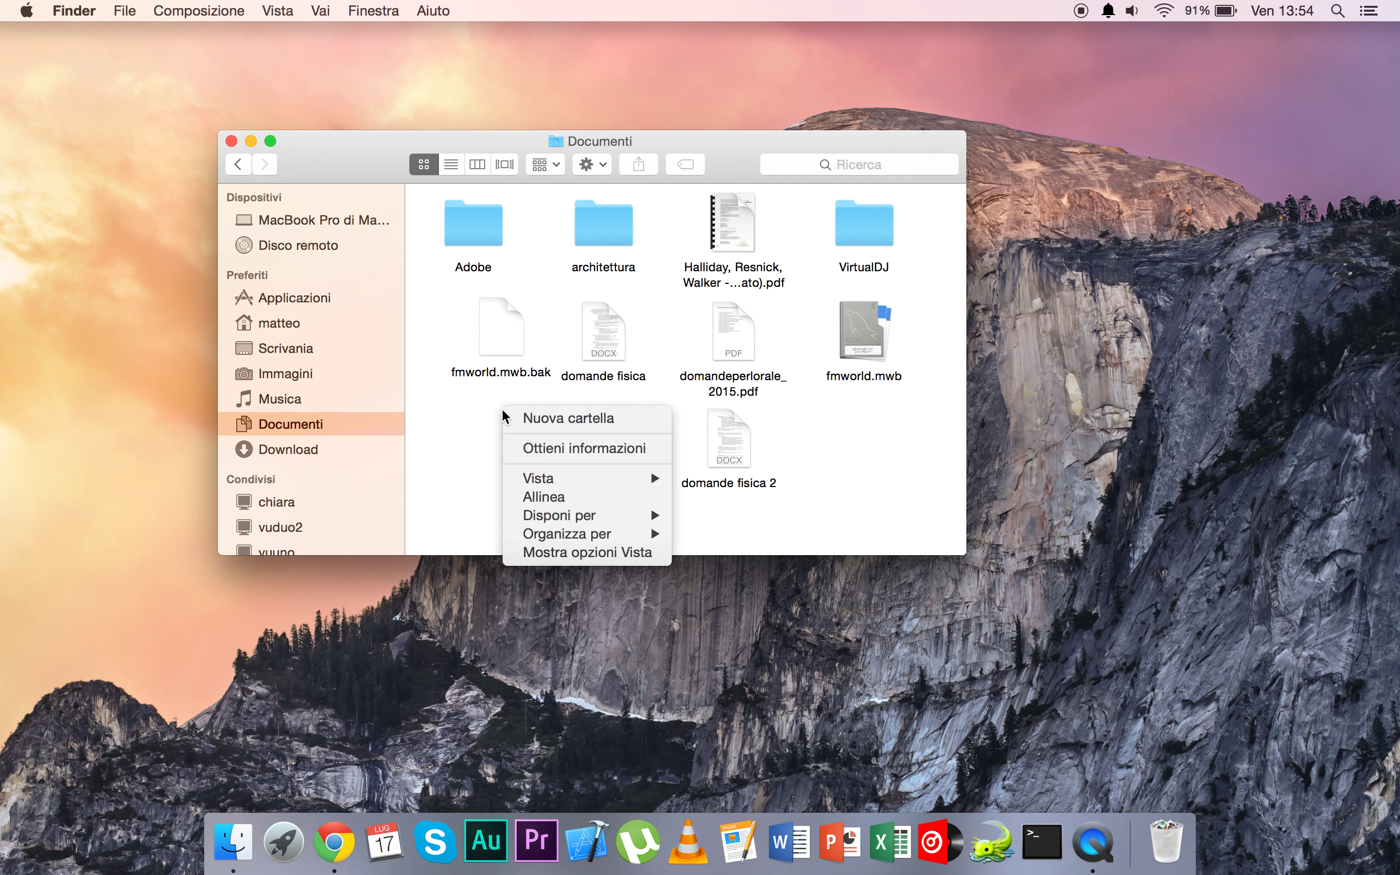
click(544, 497)
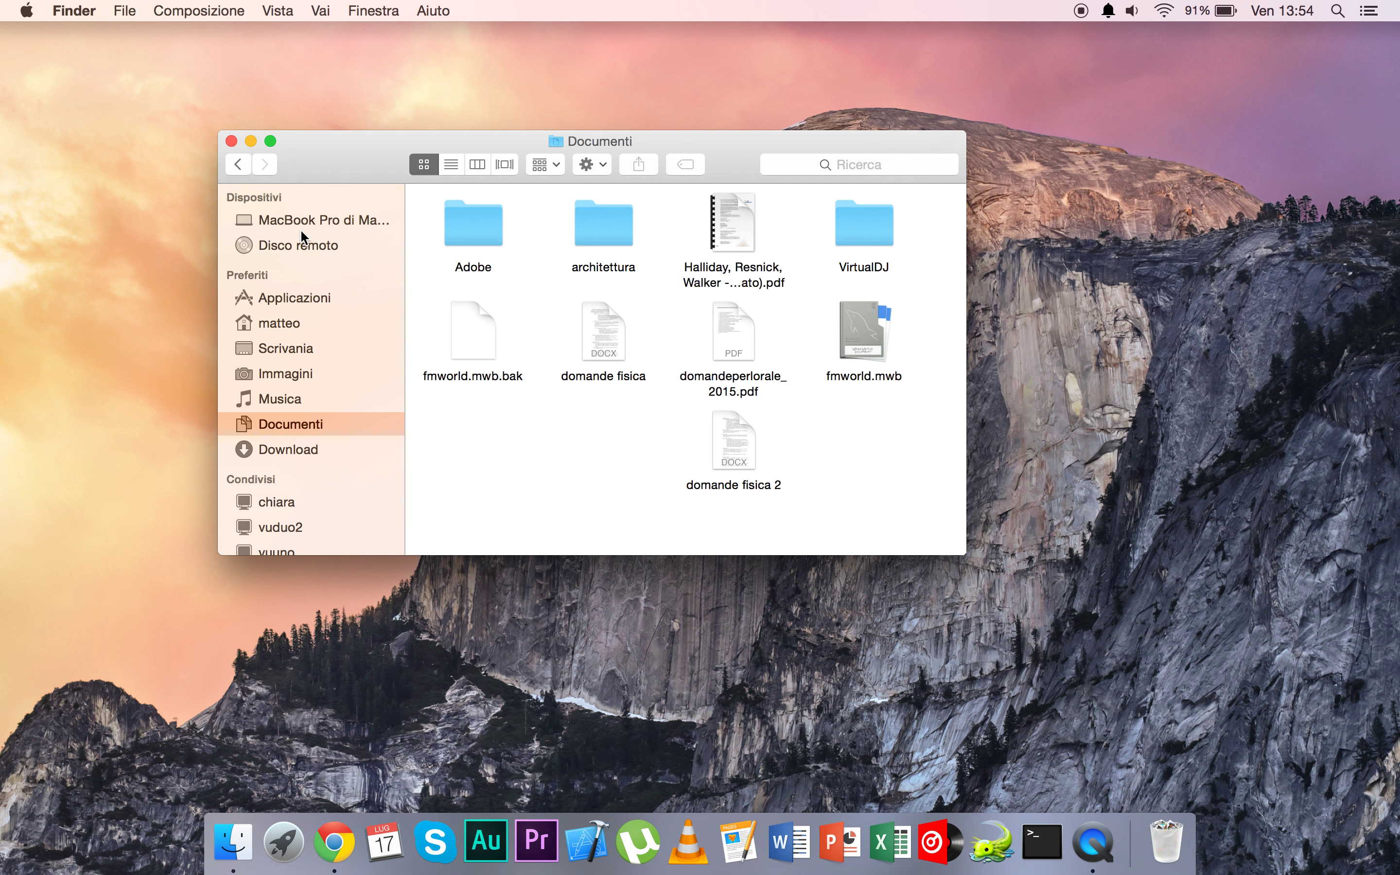
click(232, 142)
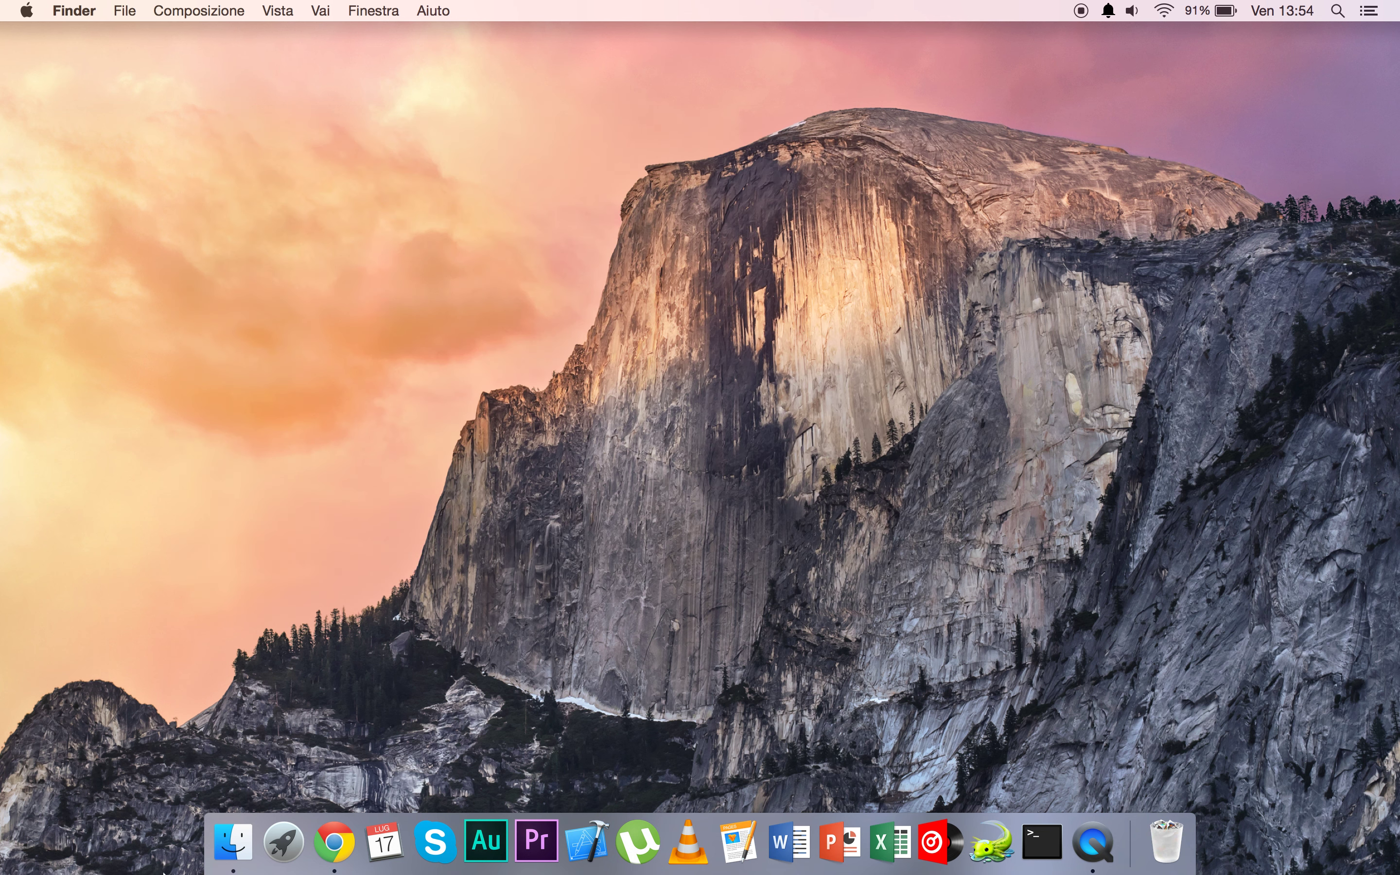
- Open a new Finder window and look through Tutti i miei file, the home folder and the Applicazioni folder
click(220, 850)
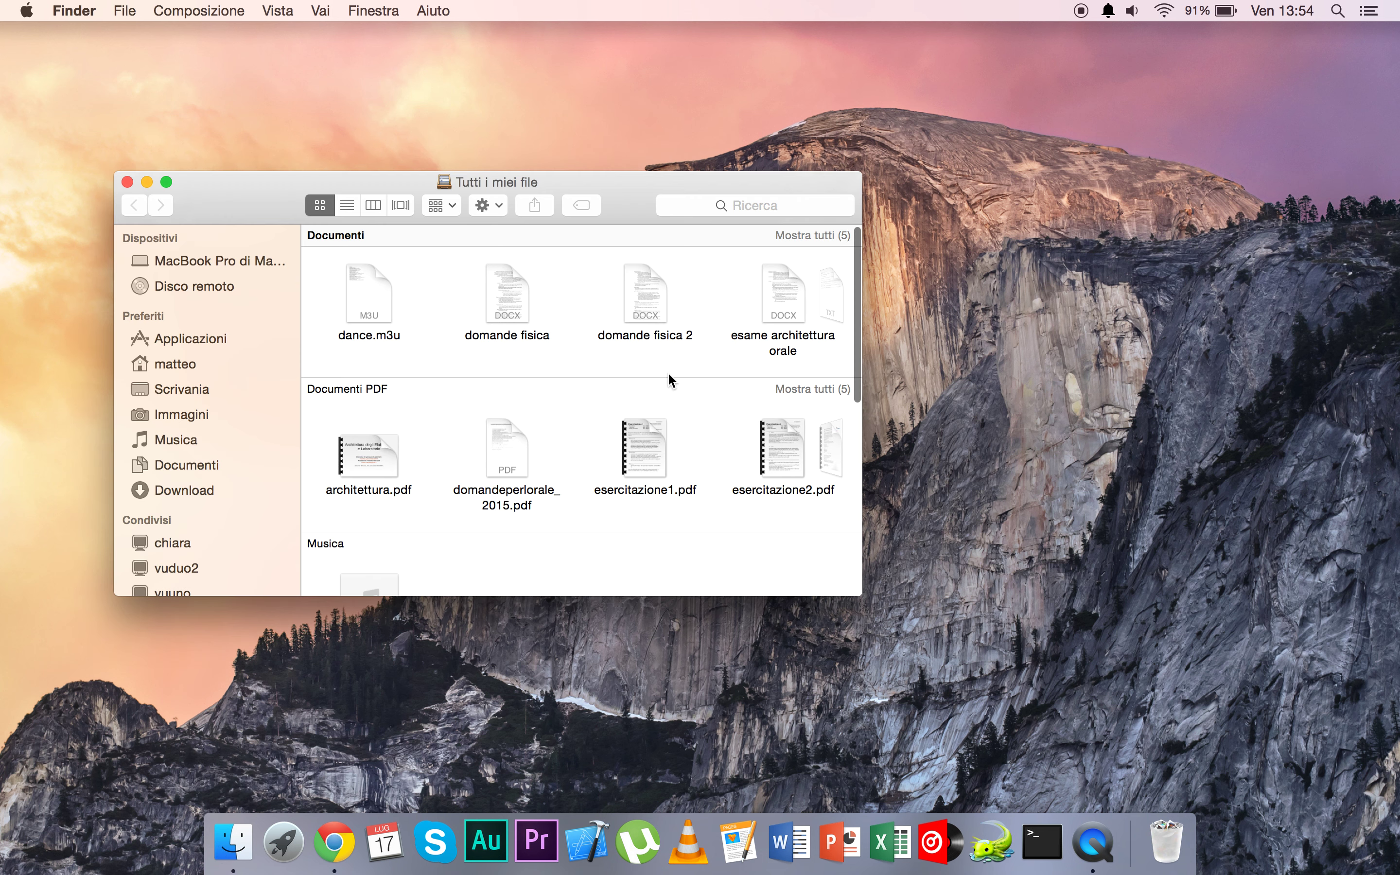
scroll(669, 375, down, 2)
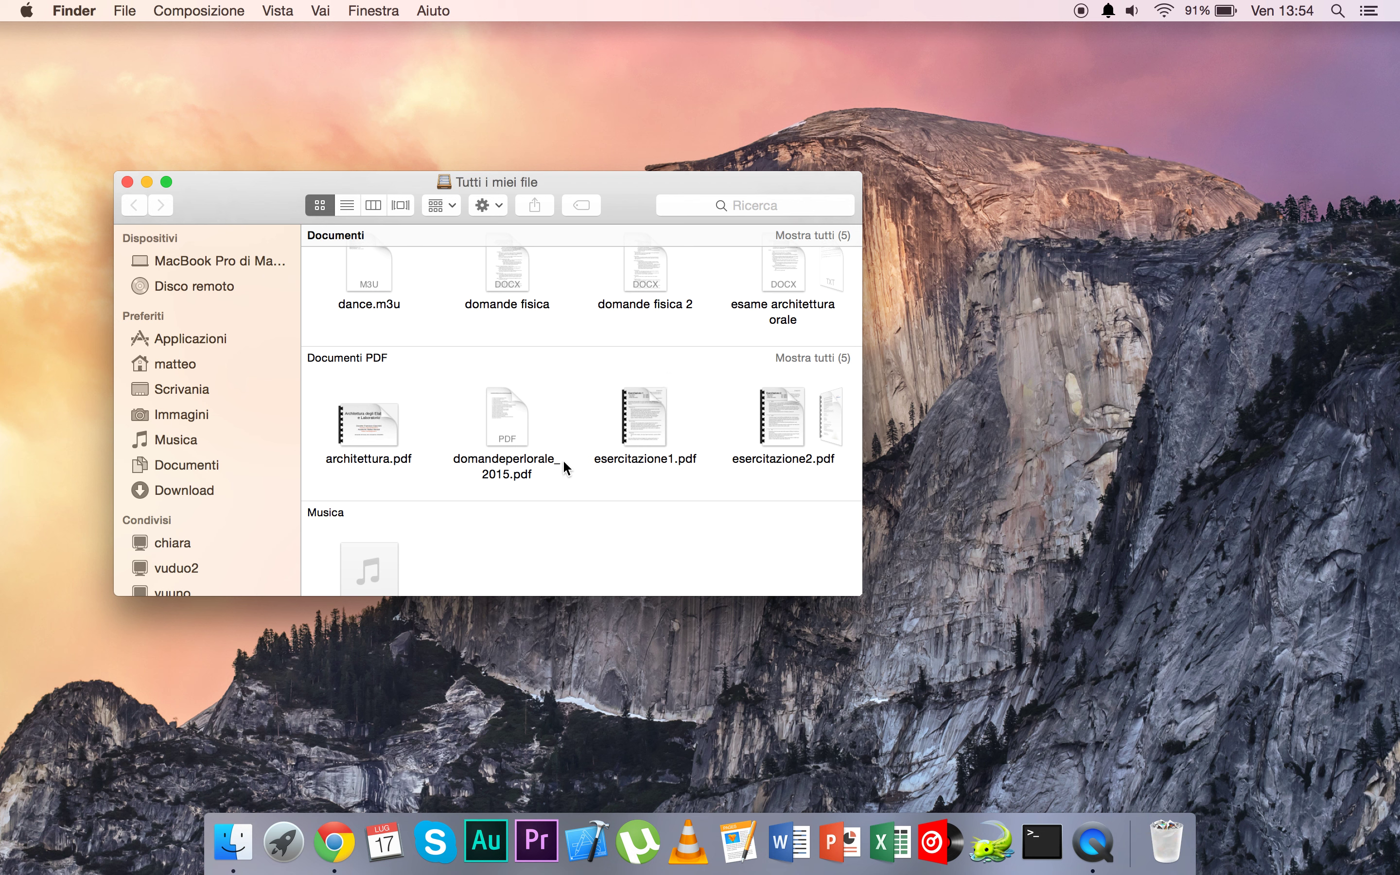
scroll(562, 463, down, 2)
scroll(564, 467, up, 3)
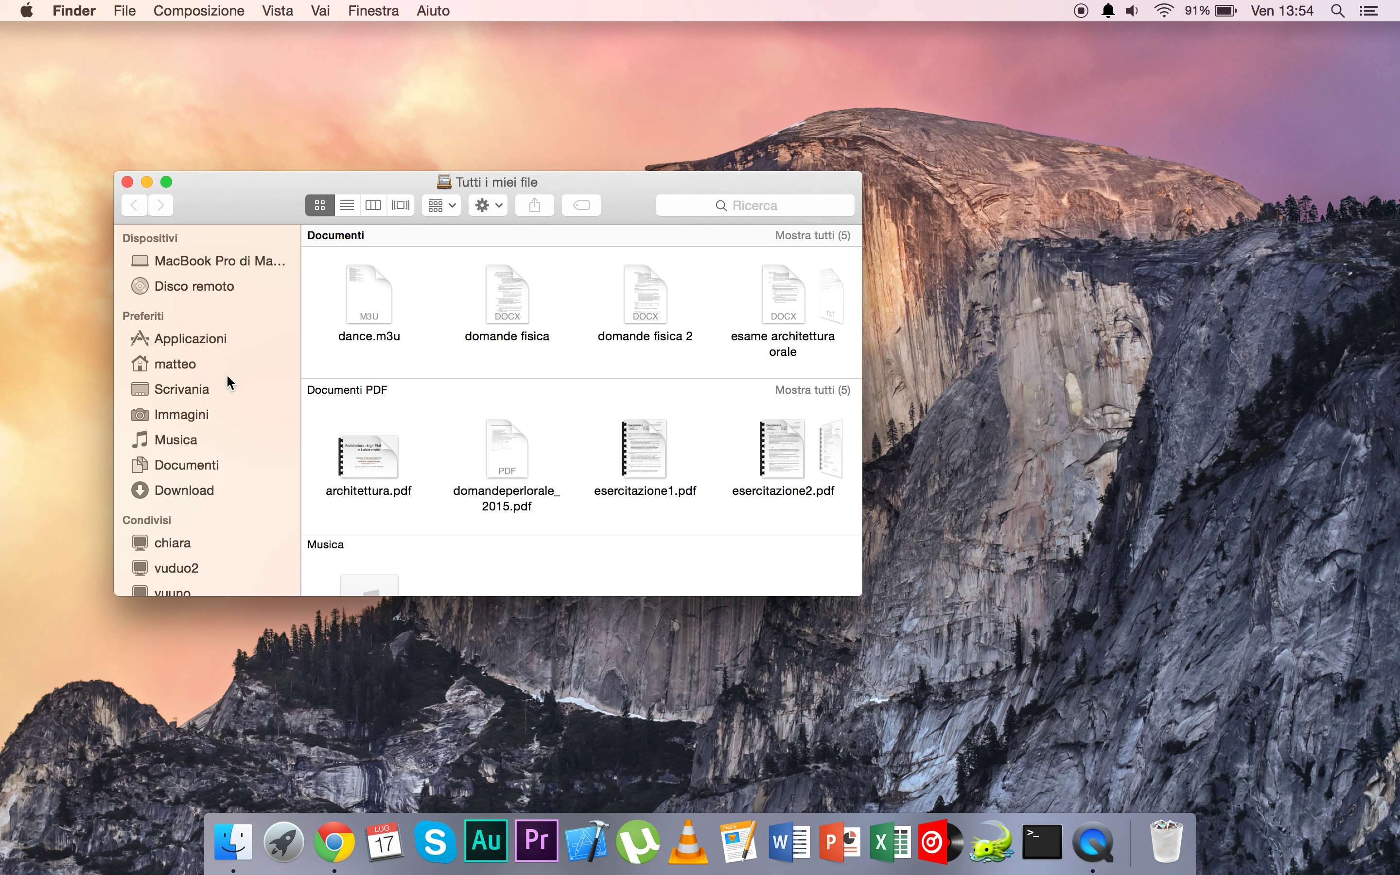
click(209, 370)
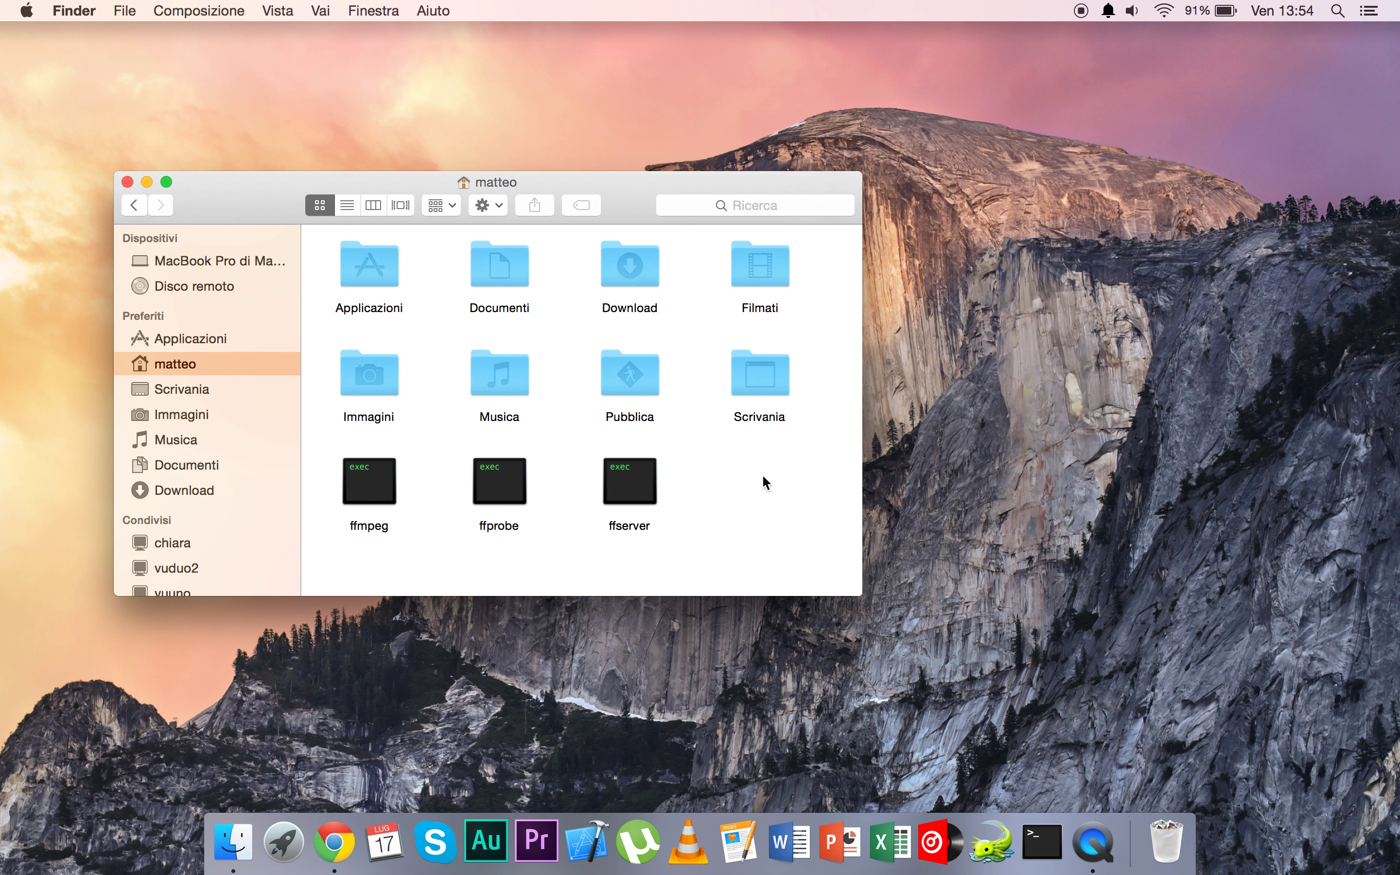
click(205, 337)
scroll(526, 379, up, 10)
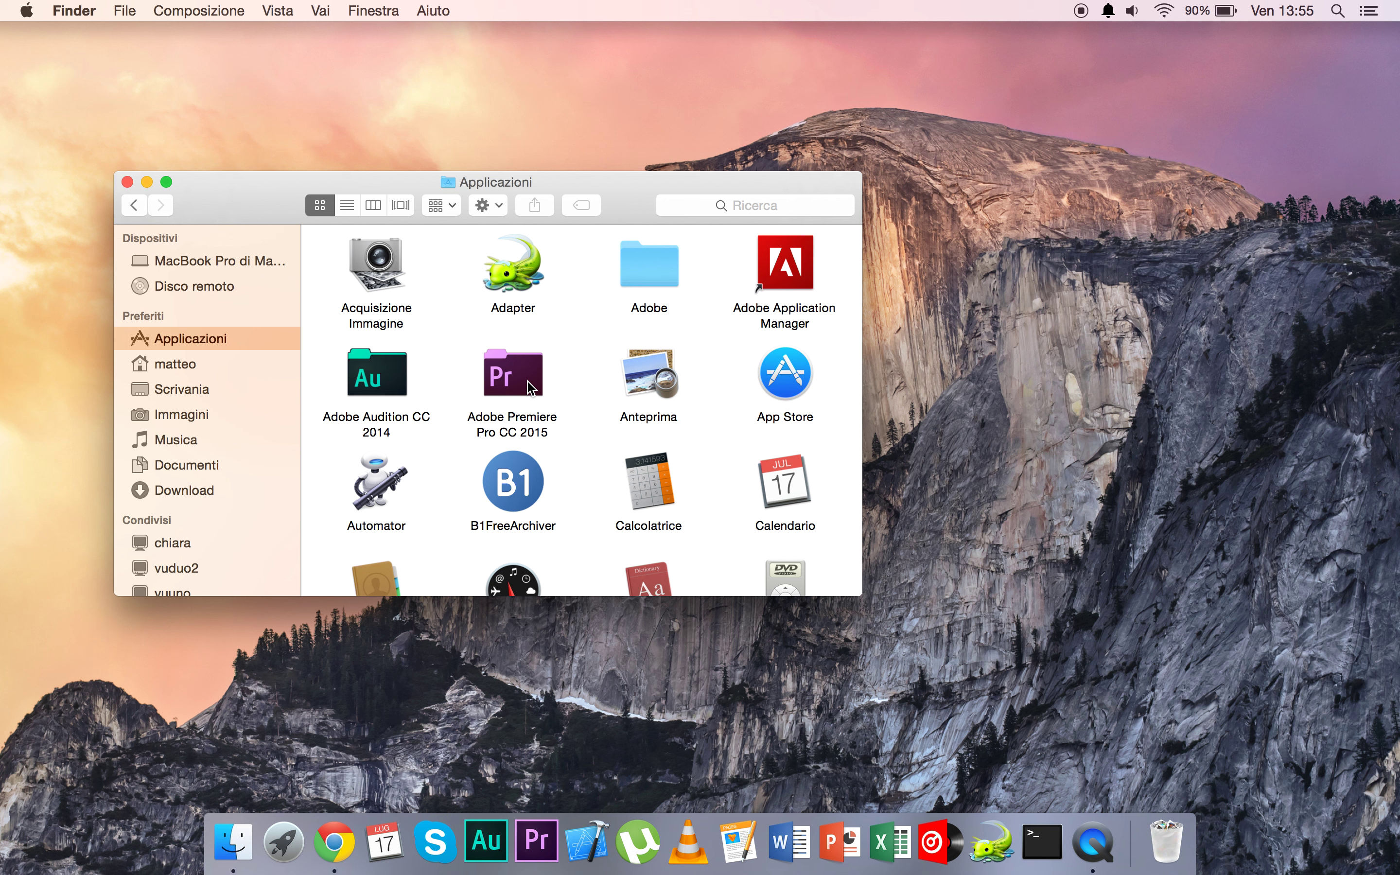
scroll(530, 387, down, 10)
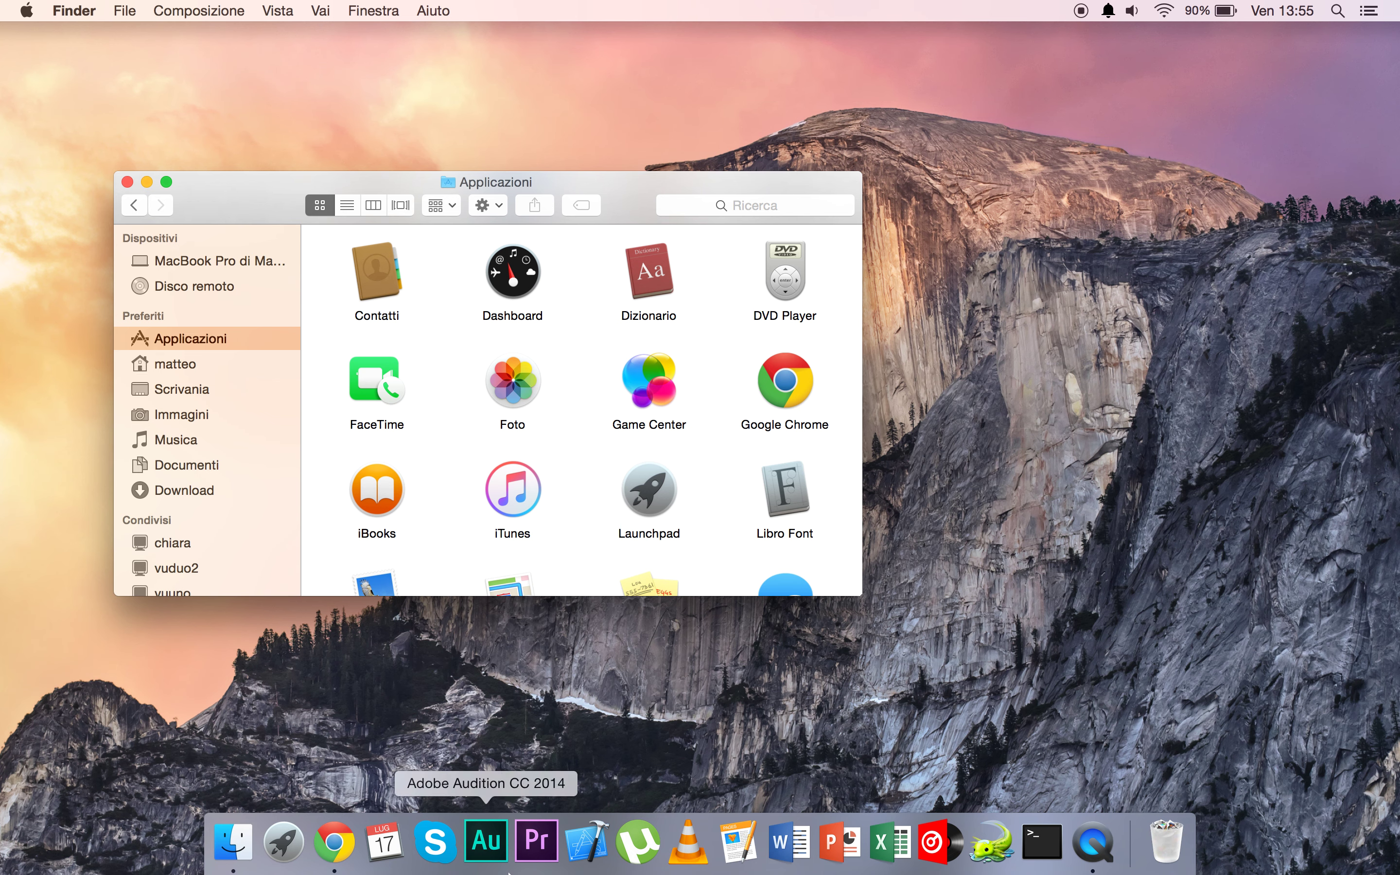
- Open Launchpad, leave the Altro group, browse both pages of applications and return to the desktop
click(270, 847)
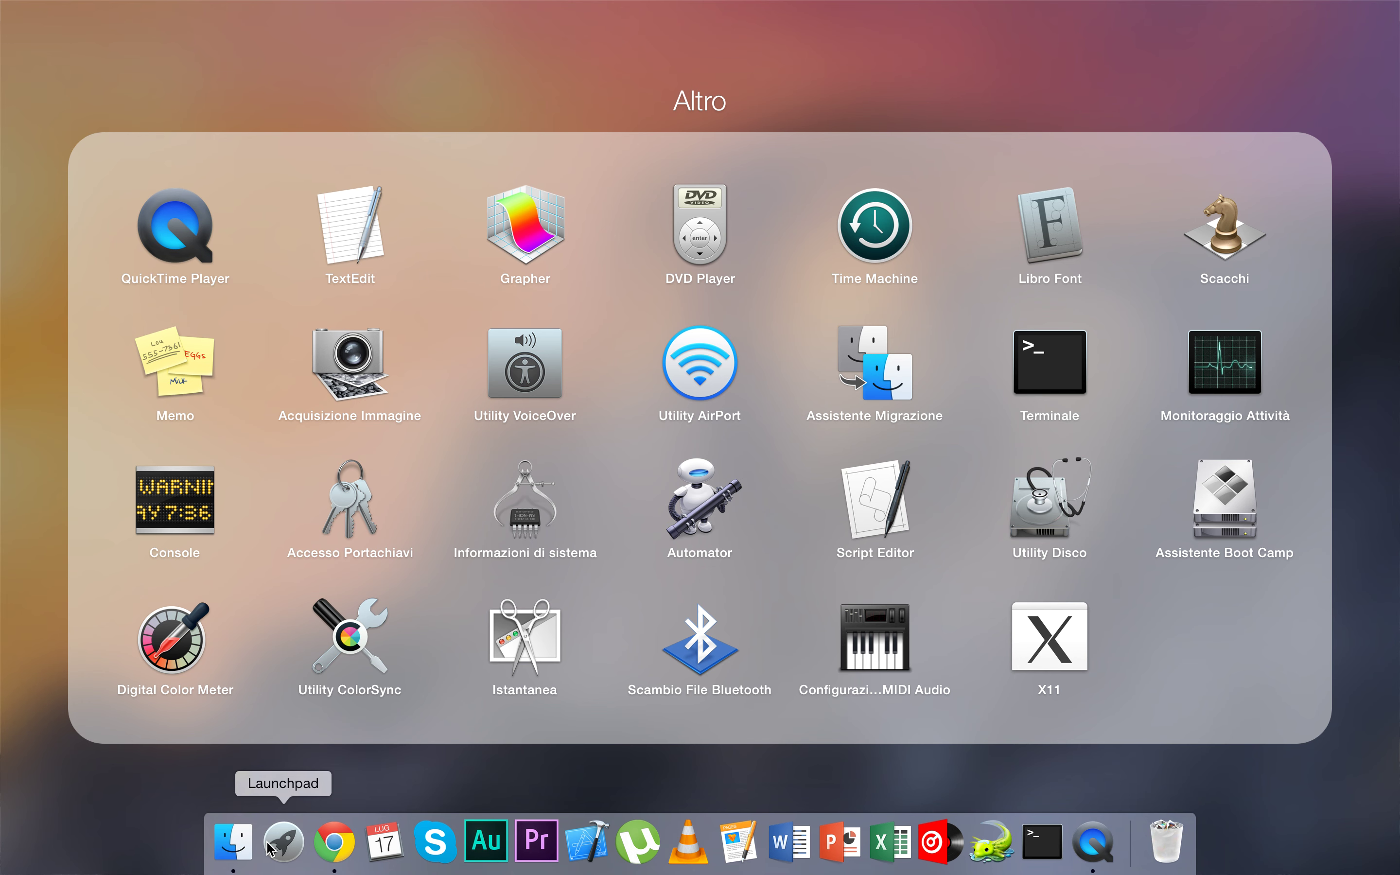
click(1135, 59)
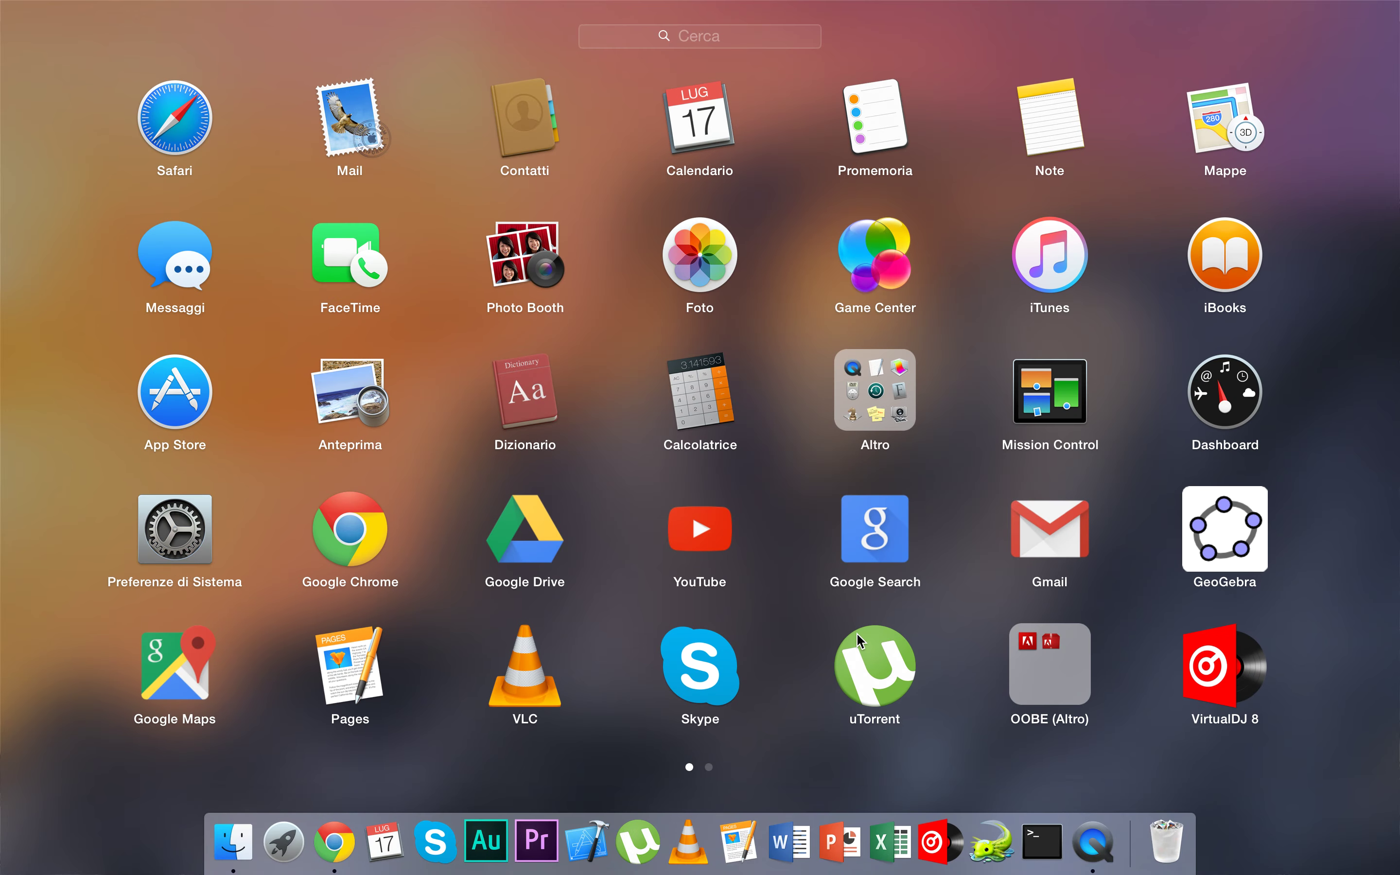
scroll(856, 633, right, 5)
scroll(857, 634, left, 5)
scroll(856, 632, right, 5)
scroll(856, 633, left, 5)
click(76, 777)
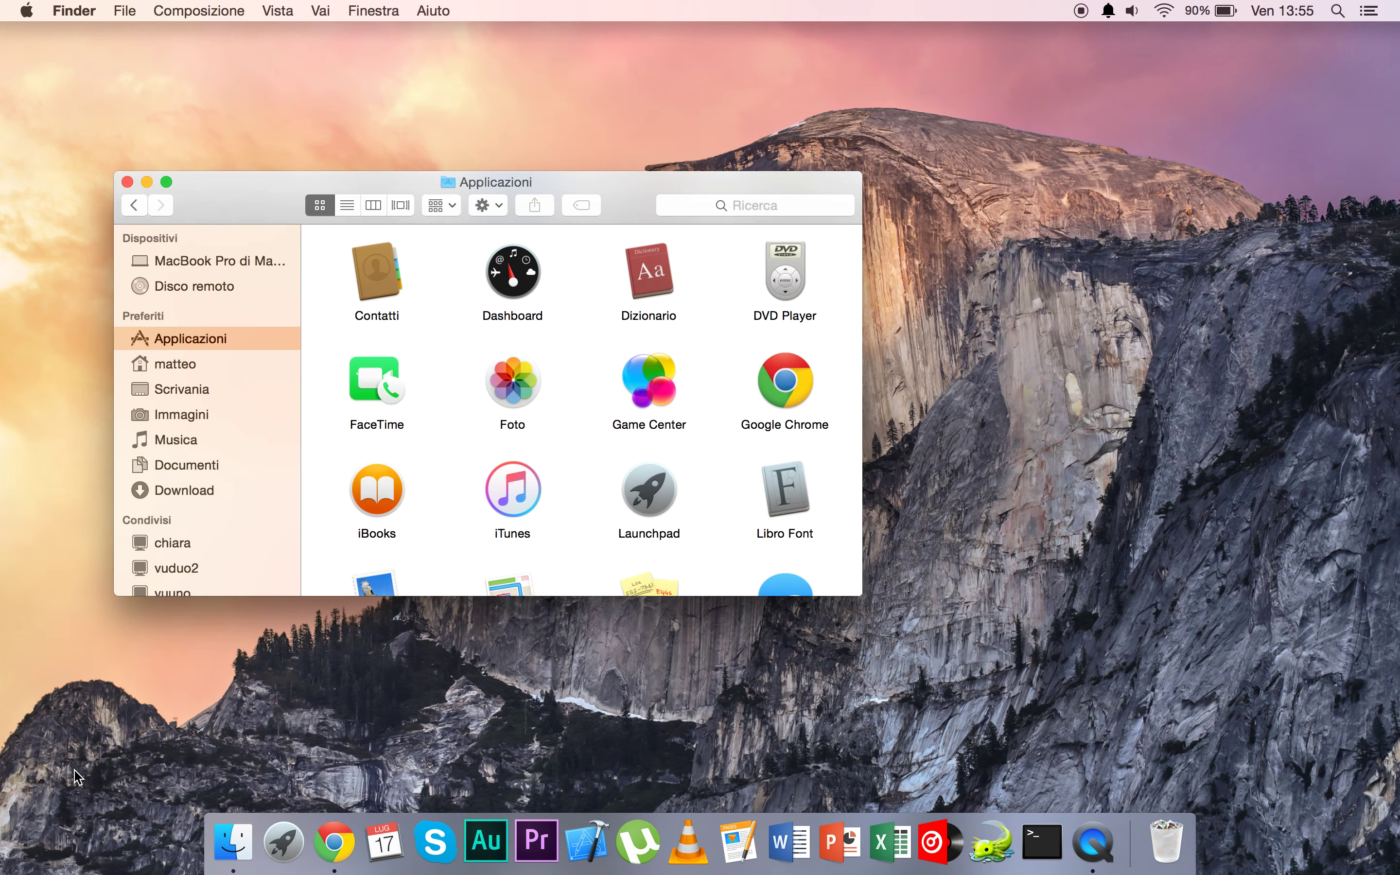
- Compare Launchpad's application pages with the Applicazioni folder in Finder, ending back at the Finder window
click(280, 853)
scroll(626, 491, right, 5)
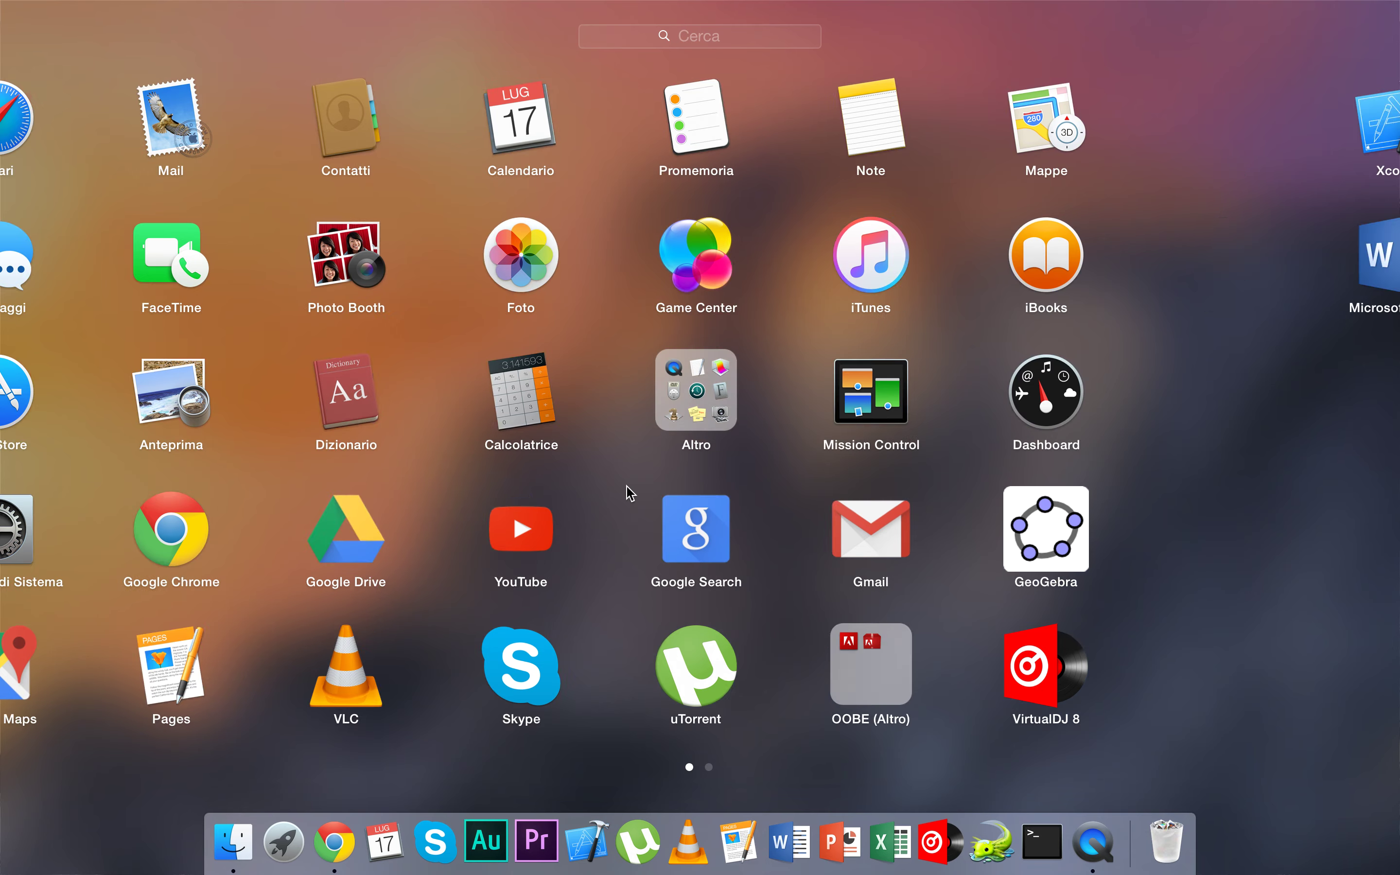
scroll(626, 491, left, 5)
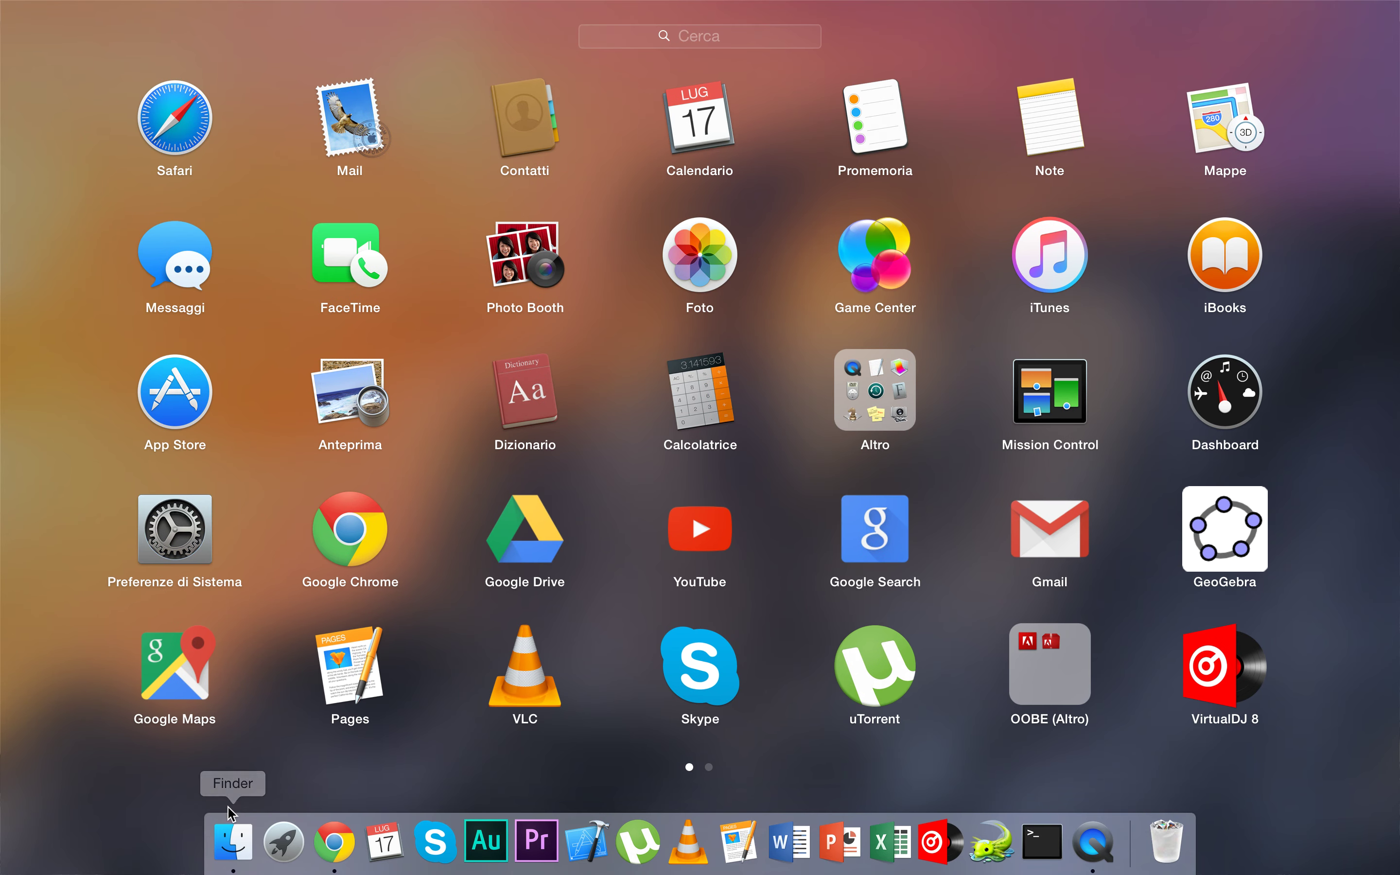
click(250, 850)
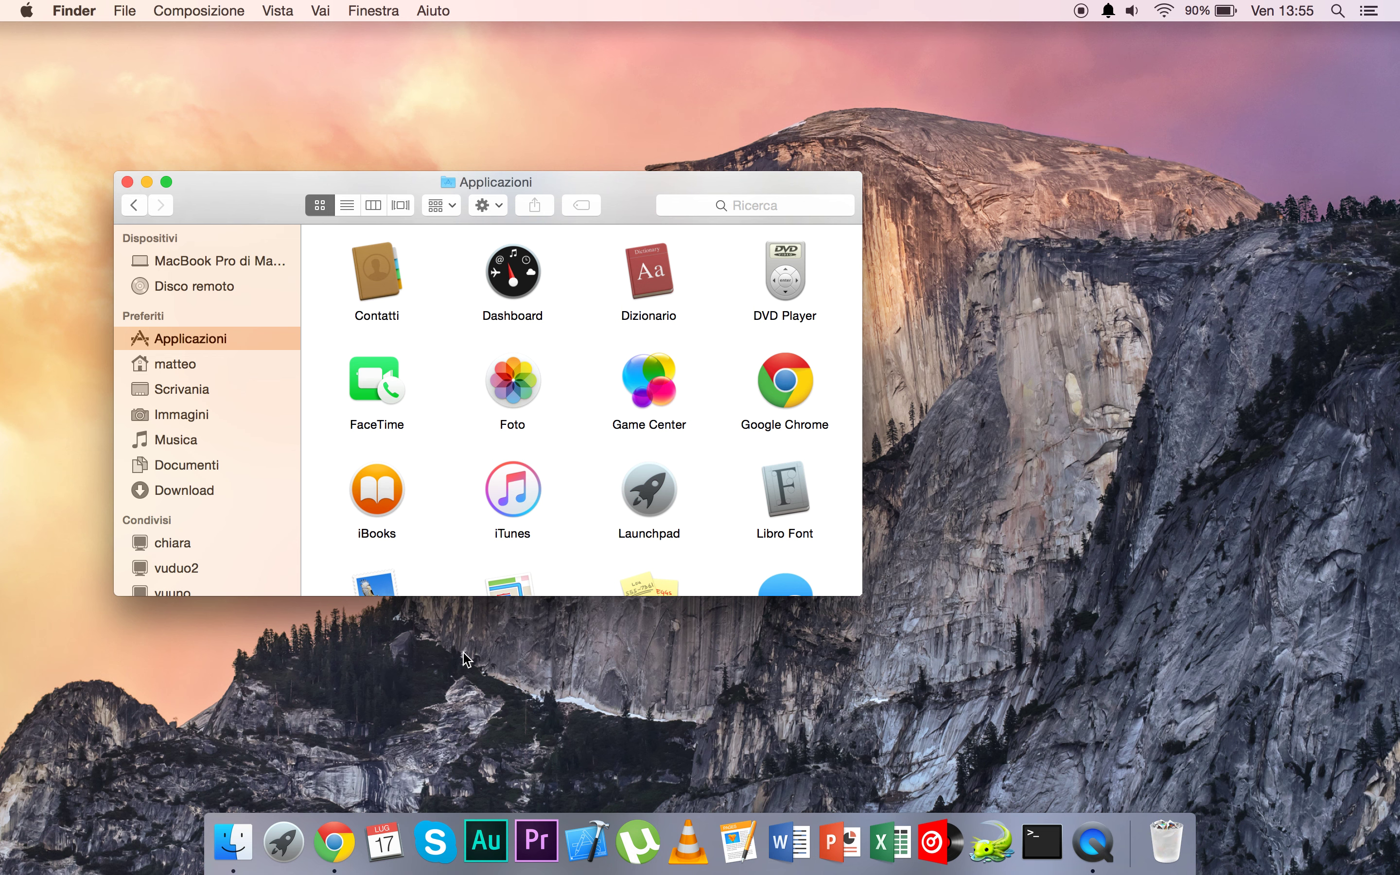
click(298, 846)
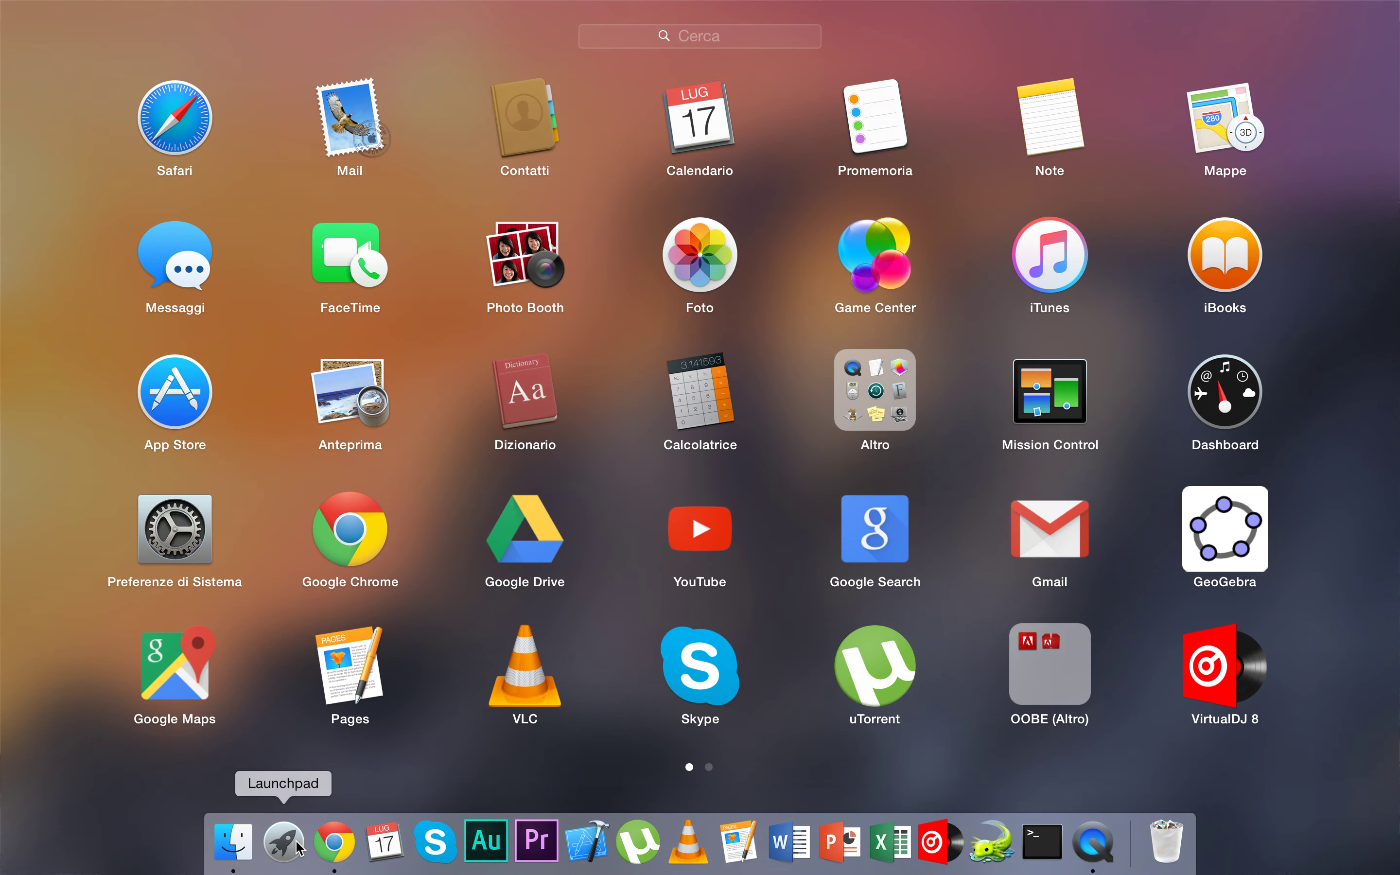
click(298, 846)
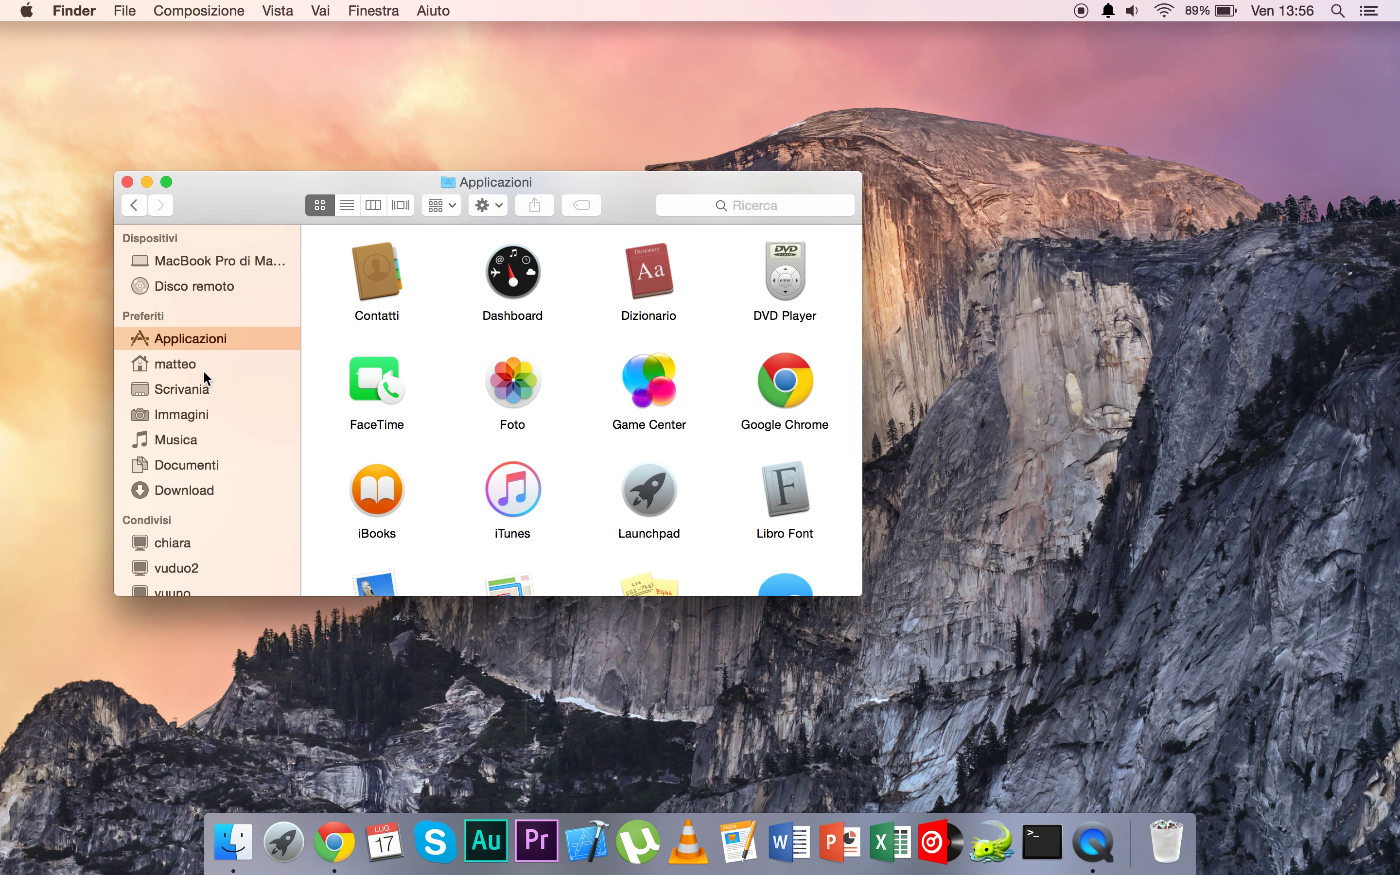
- Examine the Finder sidebar and the Barra laterale and Tag preferences, and close the preferences and Finder windows
scroll(204, 373, down, 1)
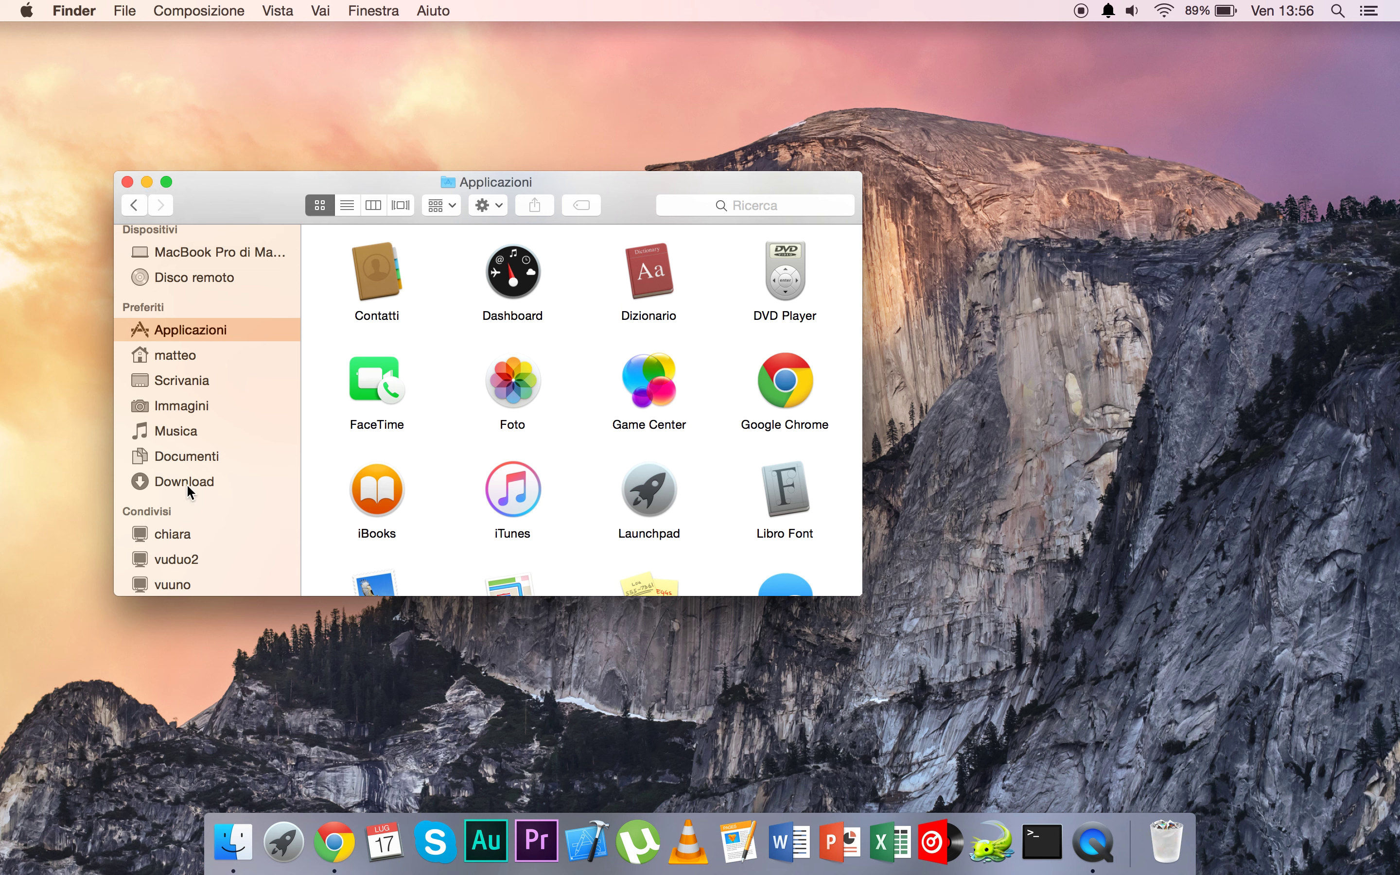
scroll(185, 484, up, 1)
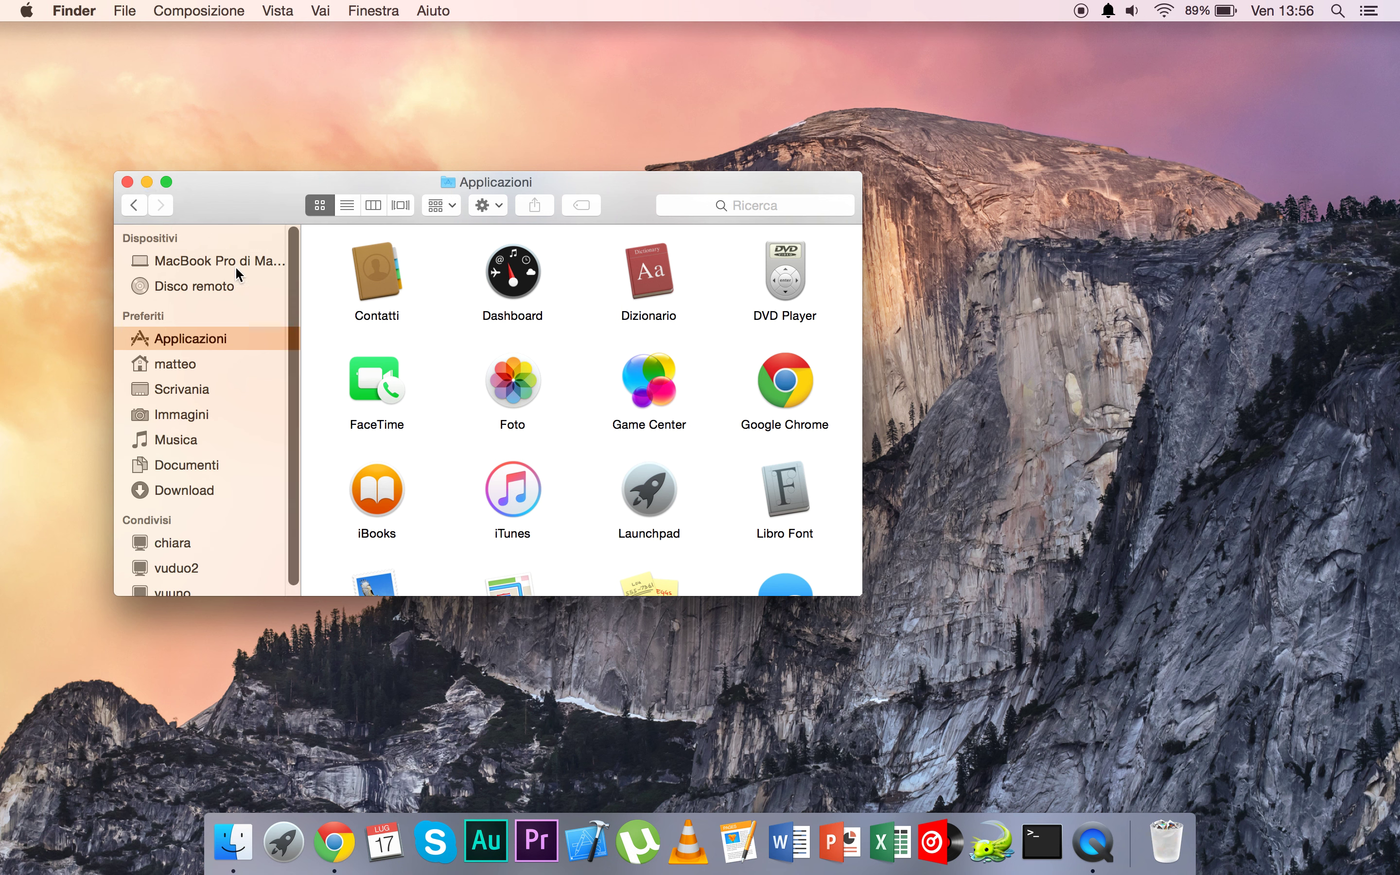
click(91, 10)
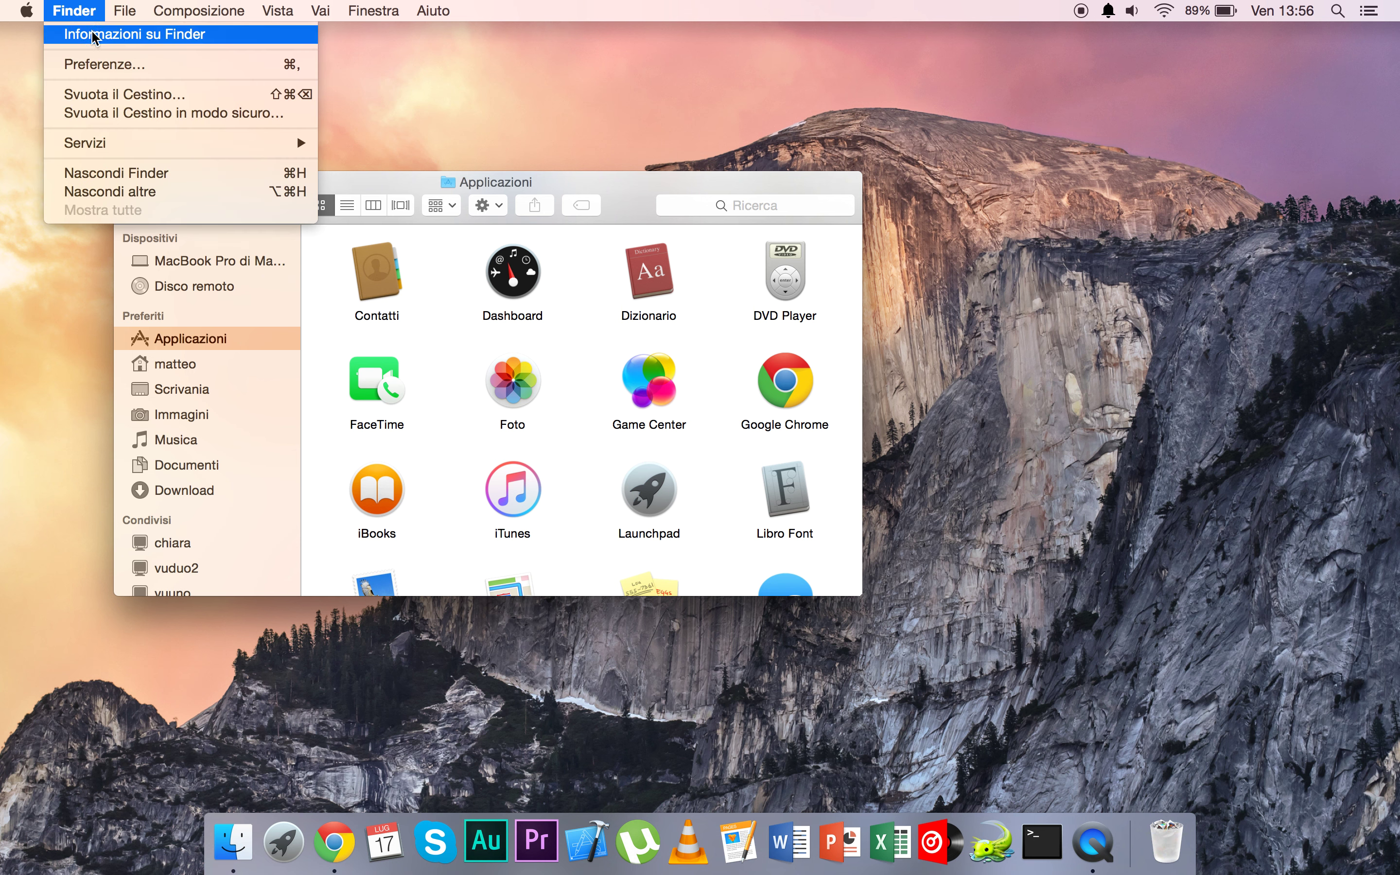
click(104, 65)
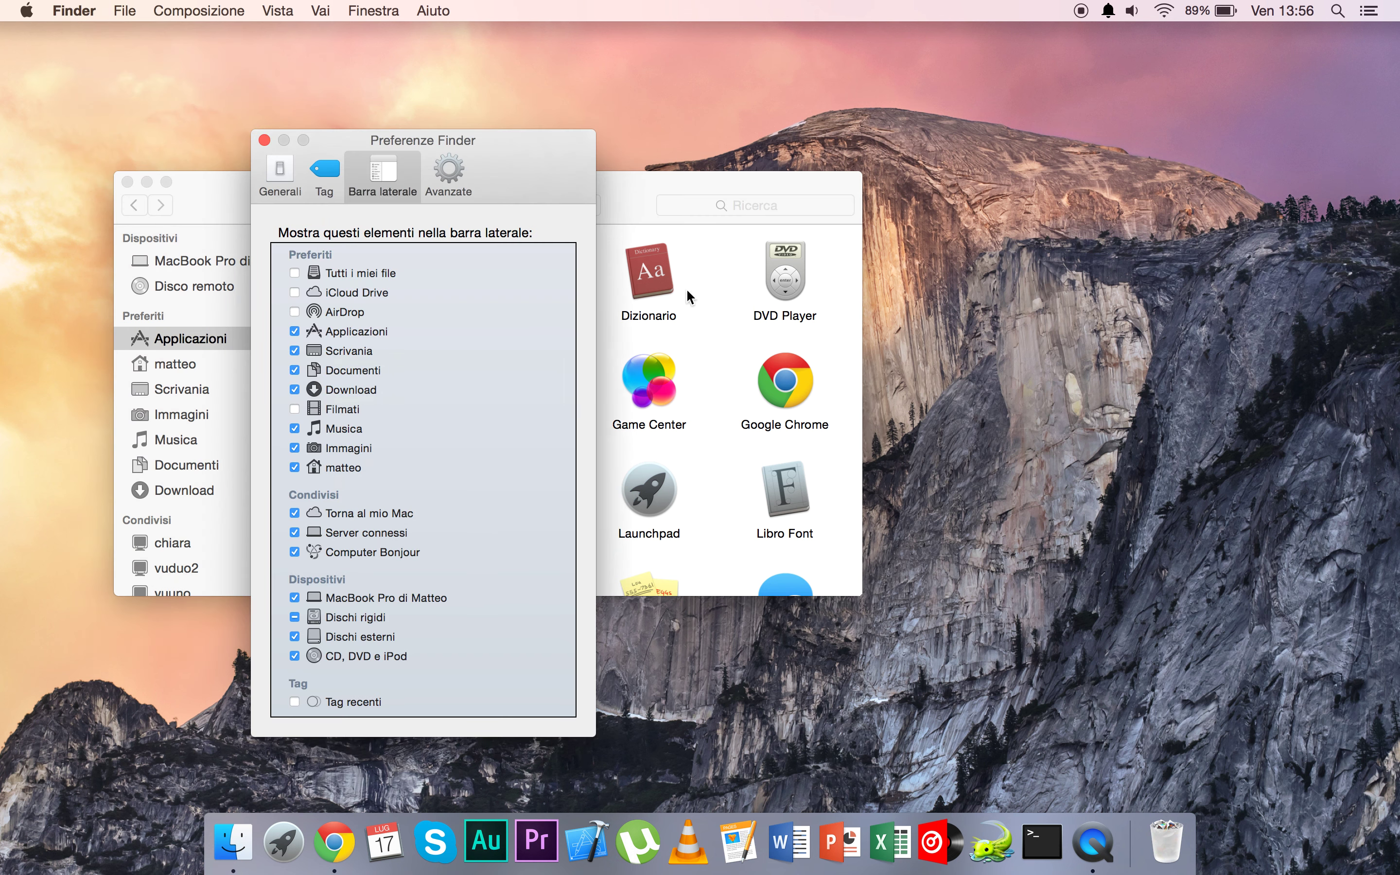
click(322, 179)
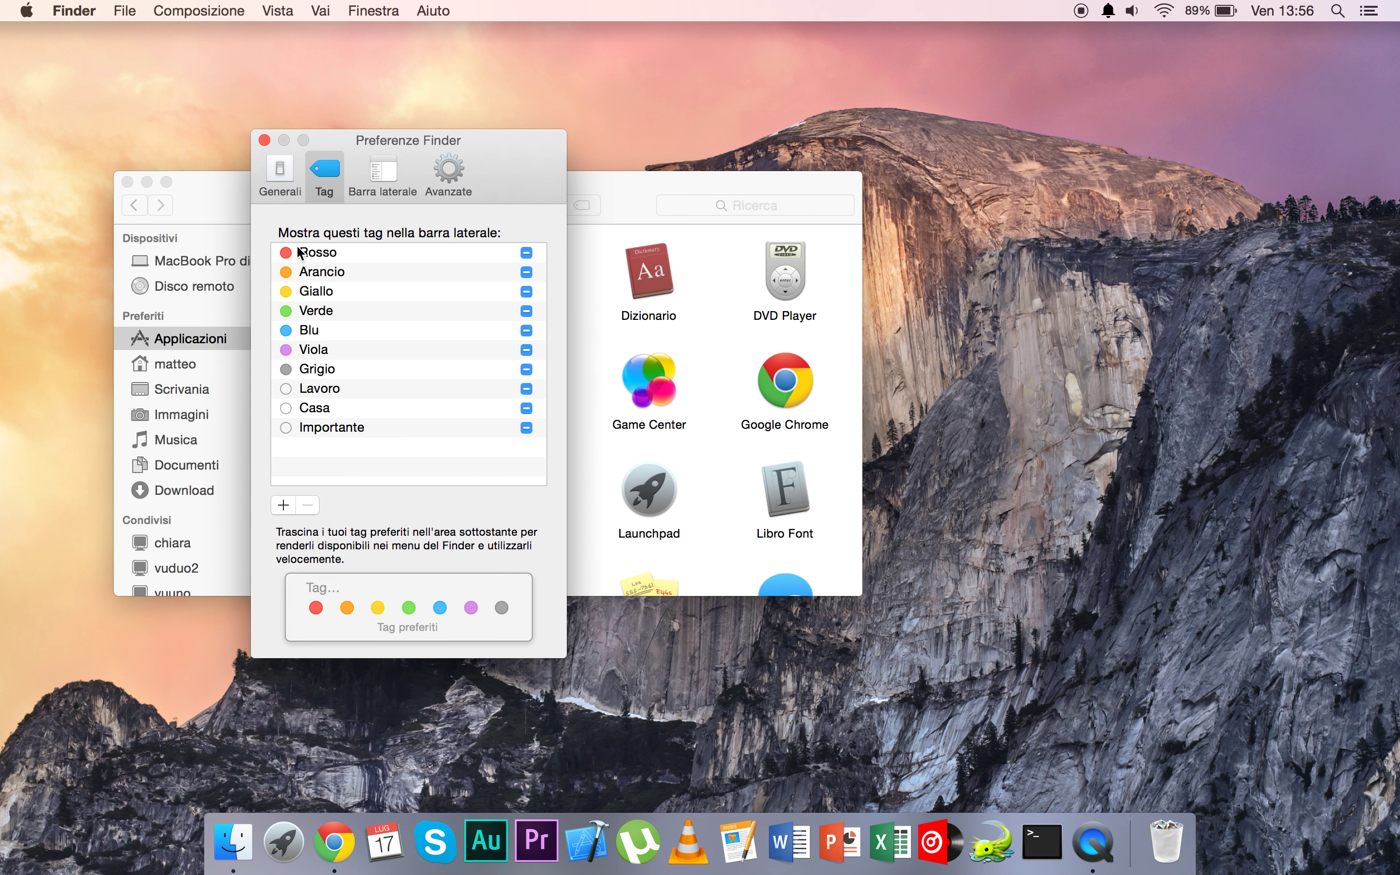
click(264, 140)
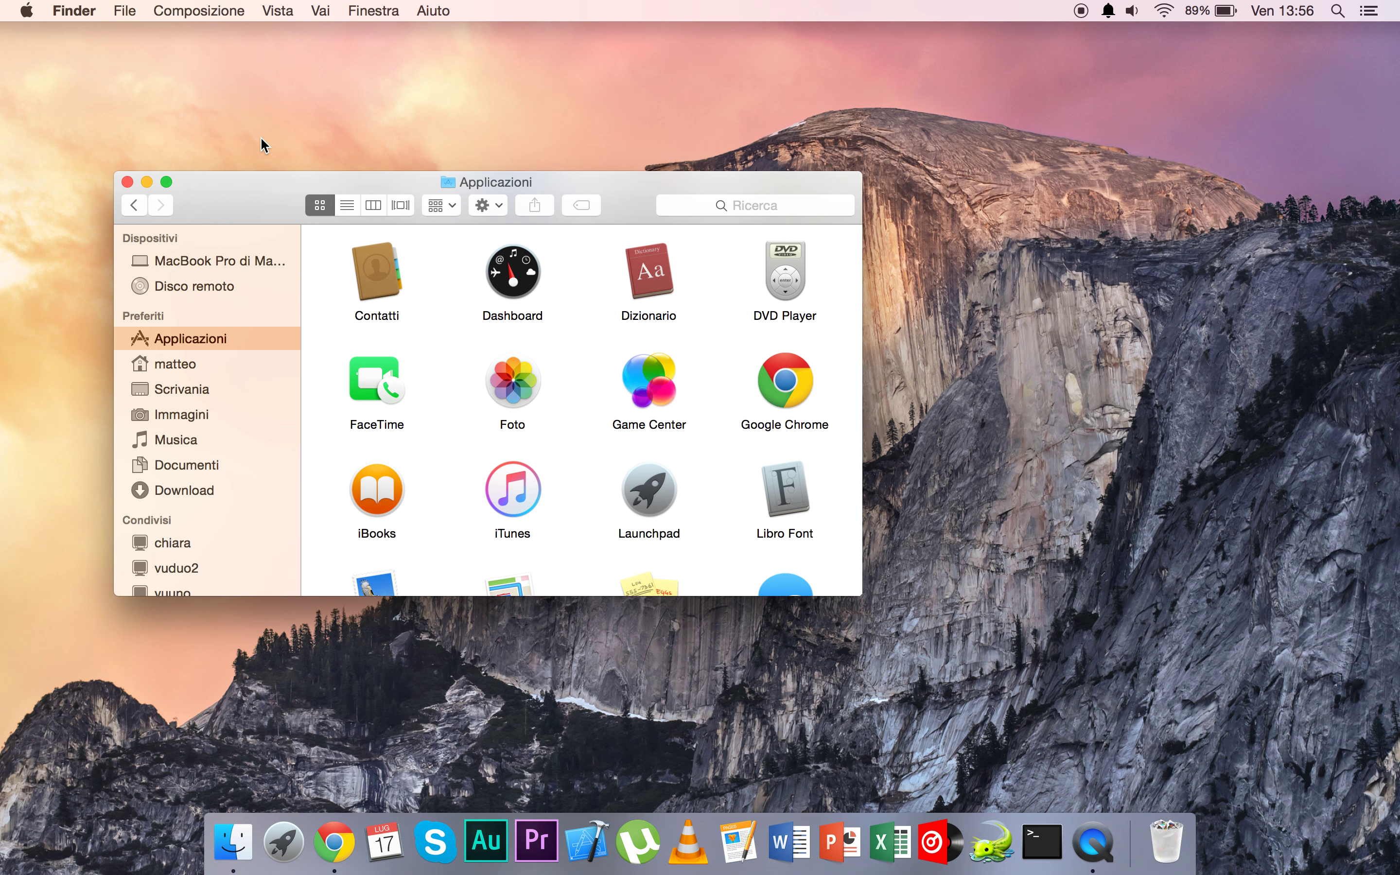
click(127, 182)
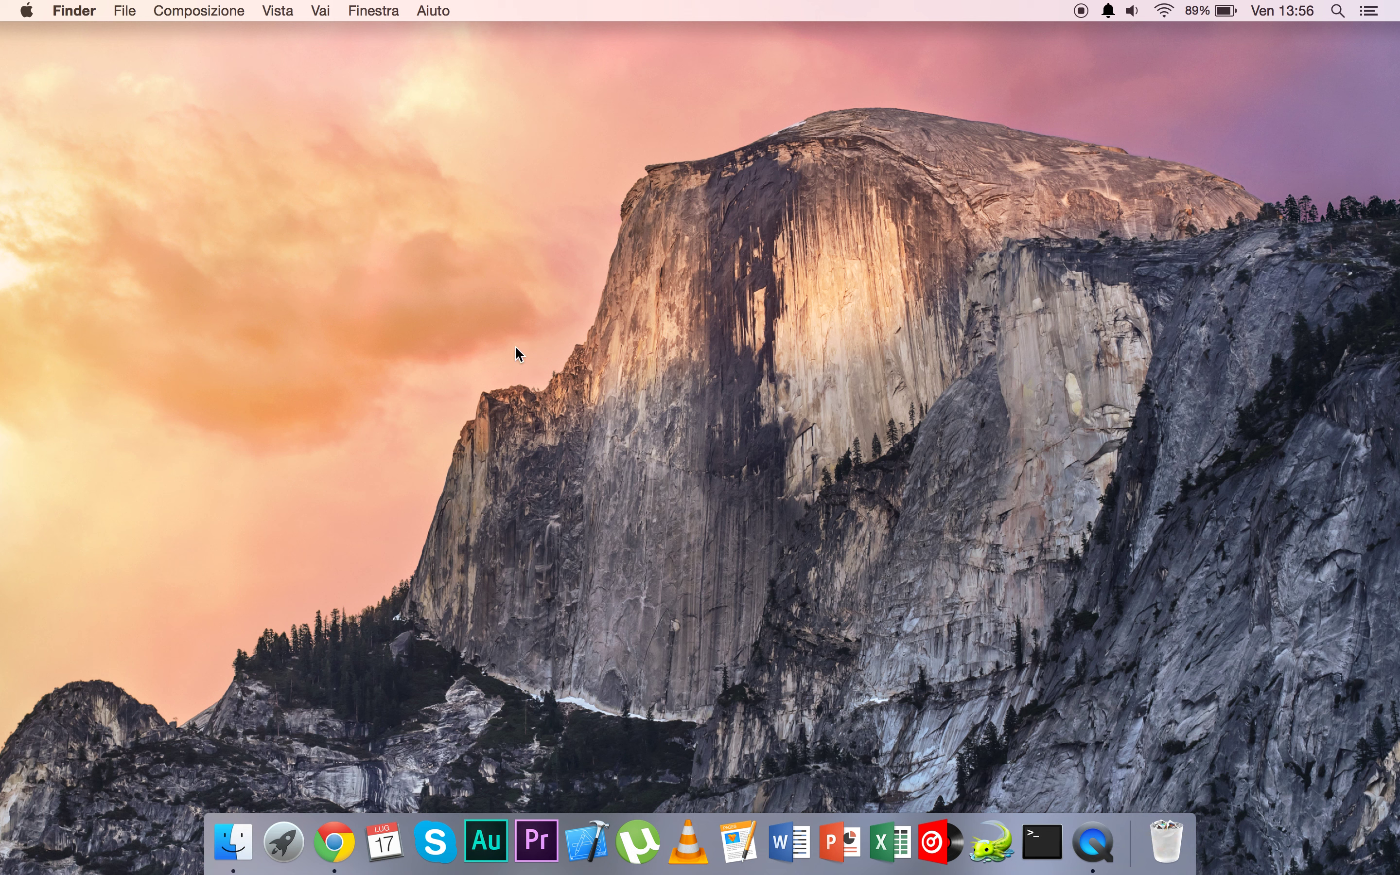
- Launch Monitoraggio Attività from the Altro group in Launchpad
click(283, 842)
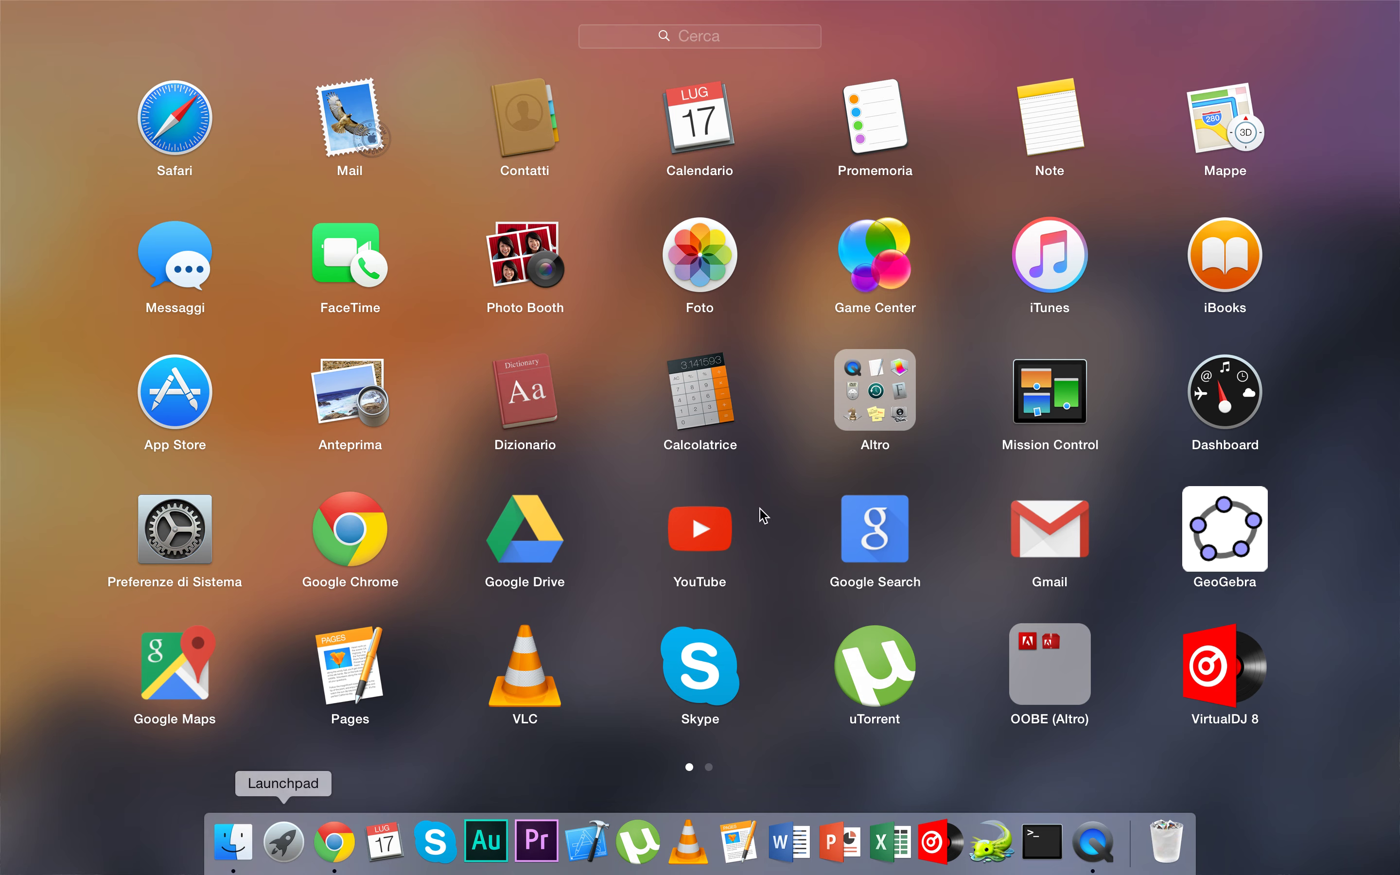
click(887, 418)
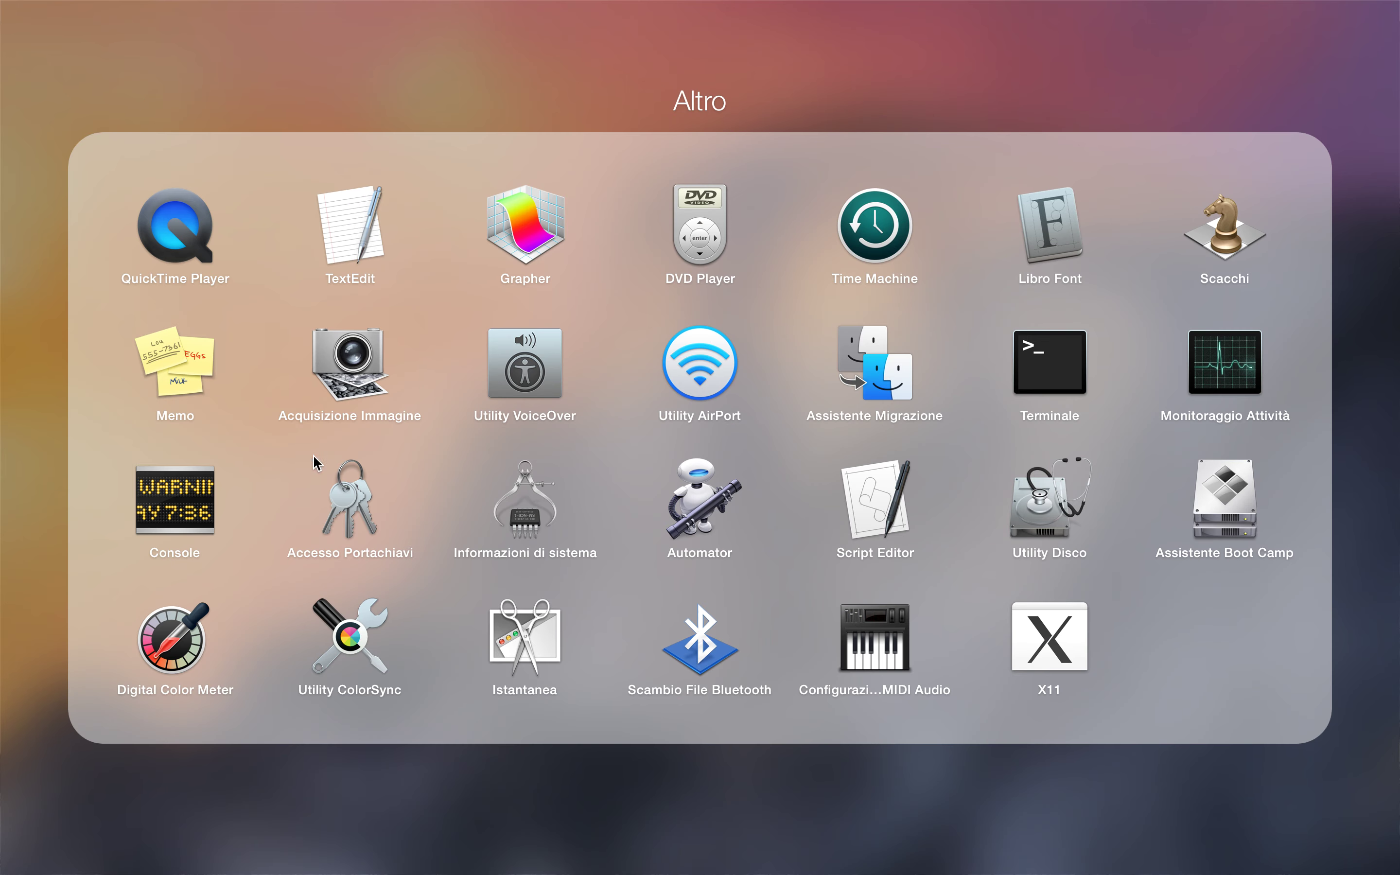
click(1201, 380)
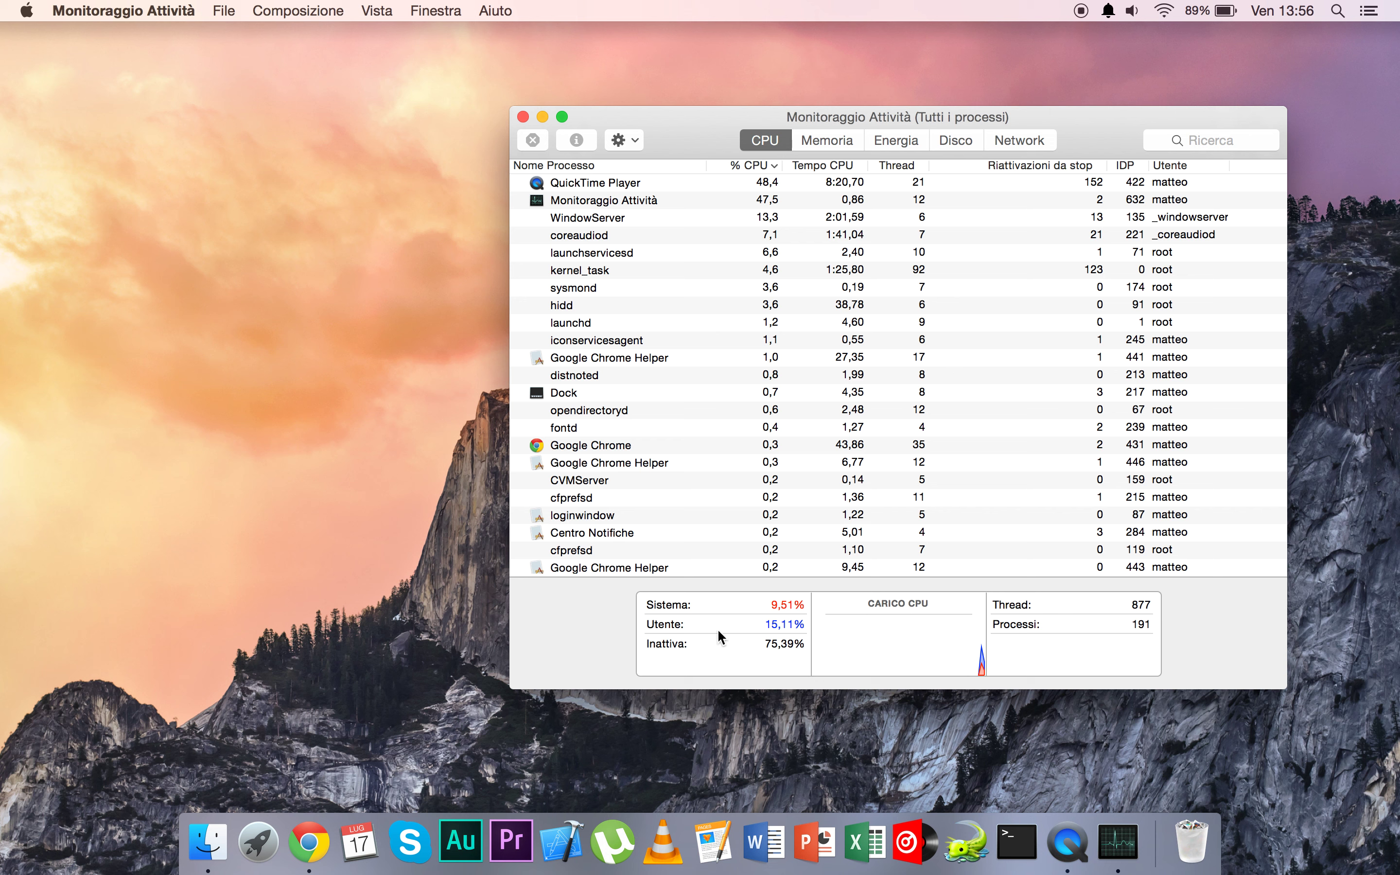
- Compare the Memoria and CPU statistics in Monitoraggio Attività, and close and reopen its window
click(832, 141)
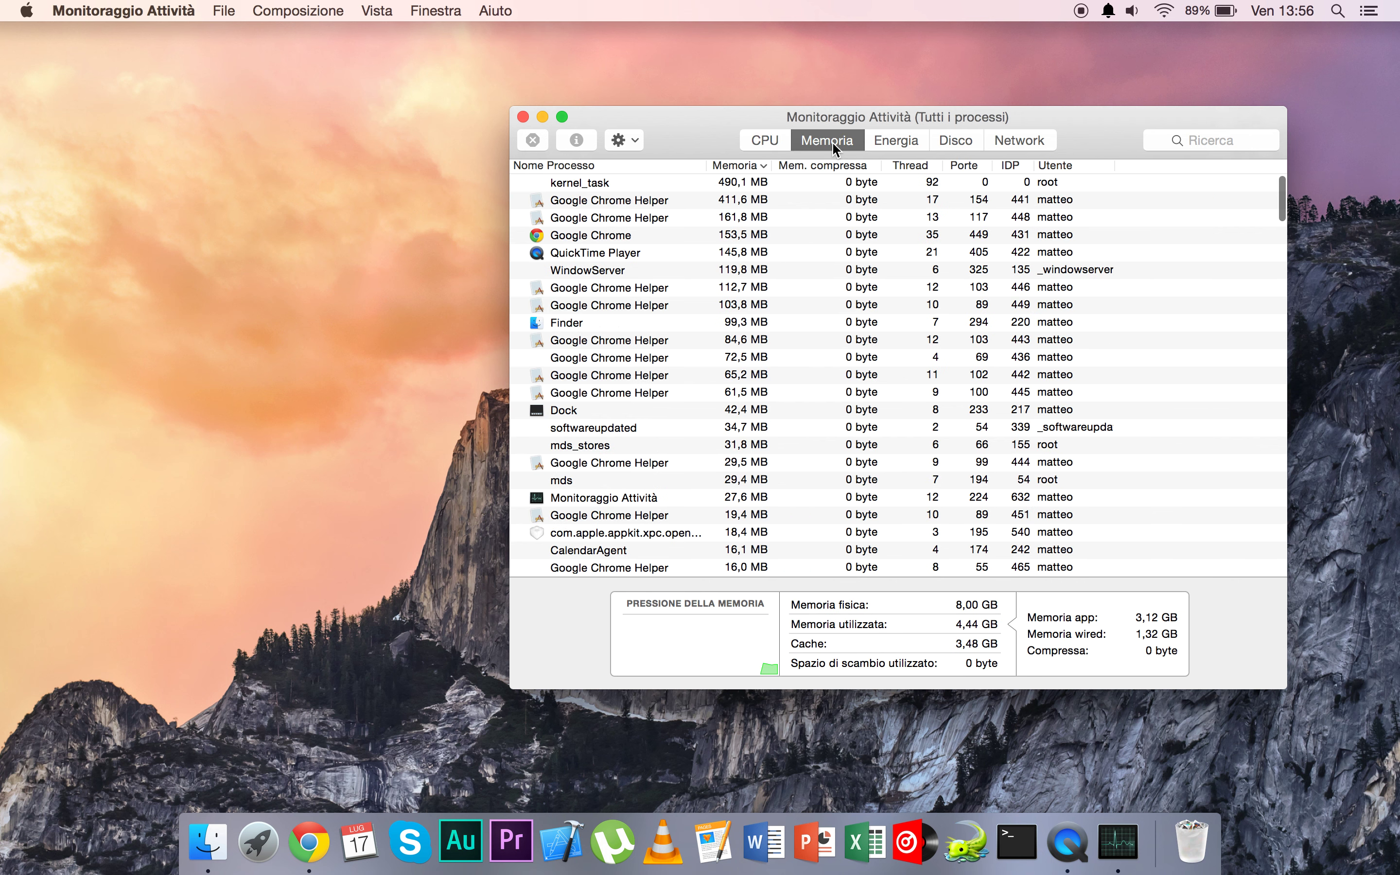
click(908, 137)
click(758, 145)
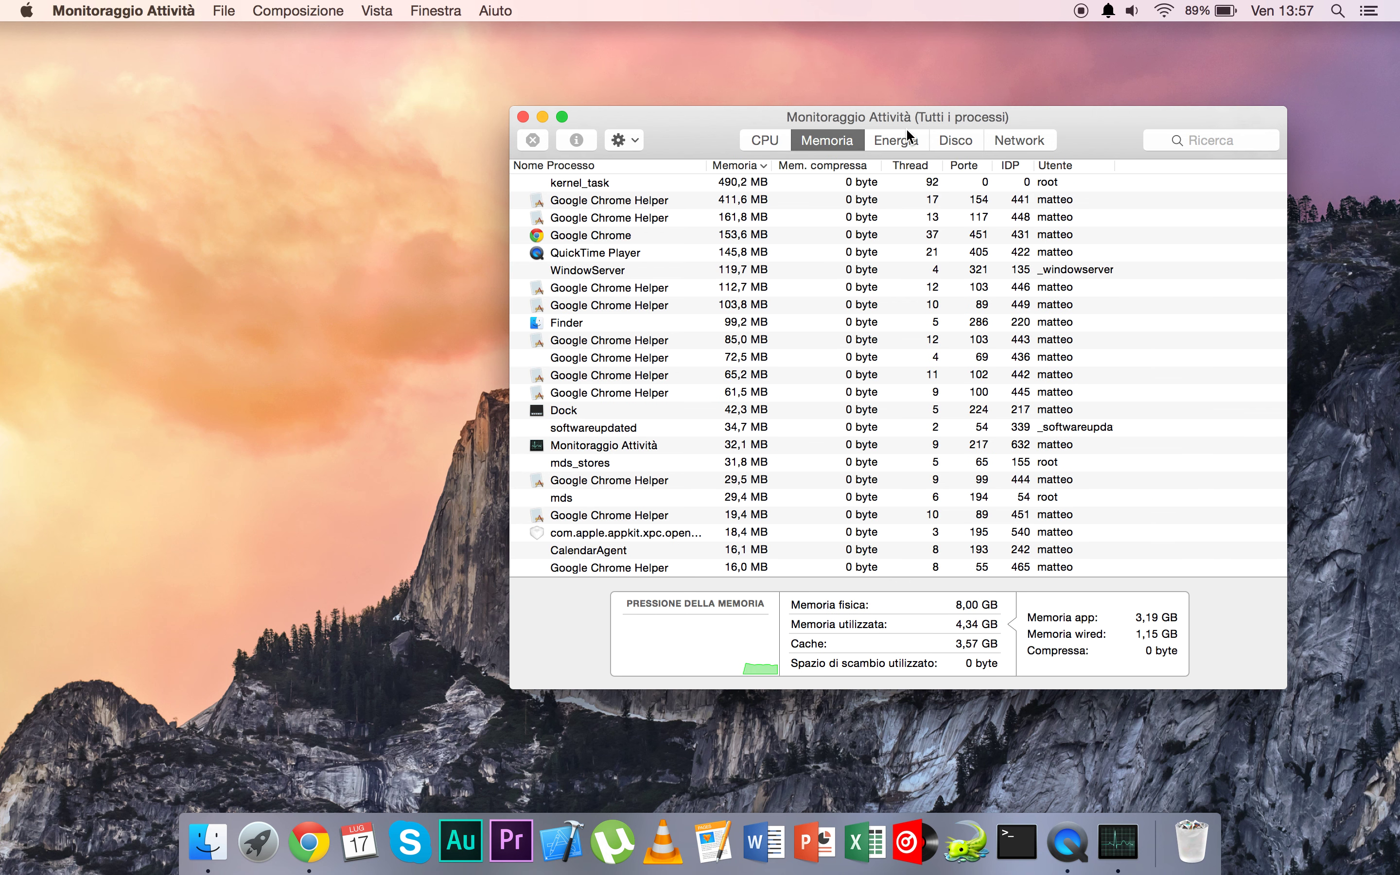
click(907, 134)
click(765, 139)
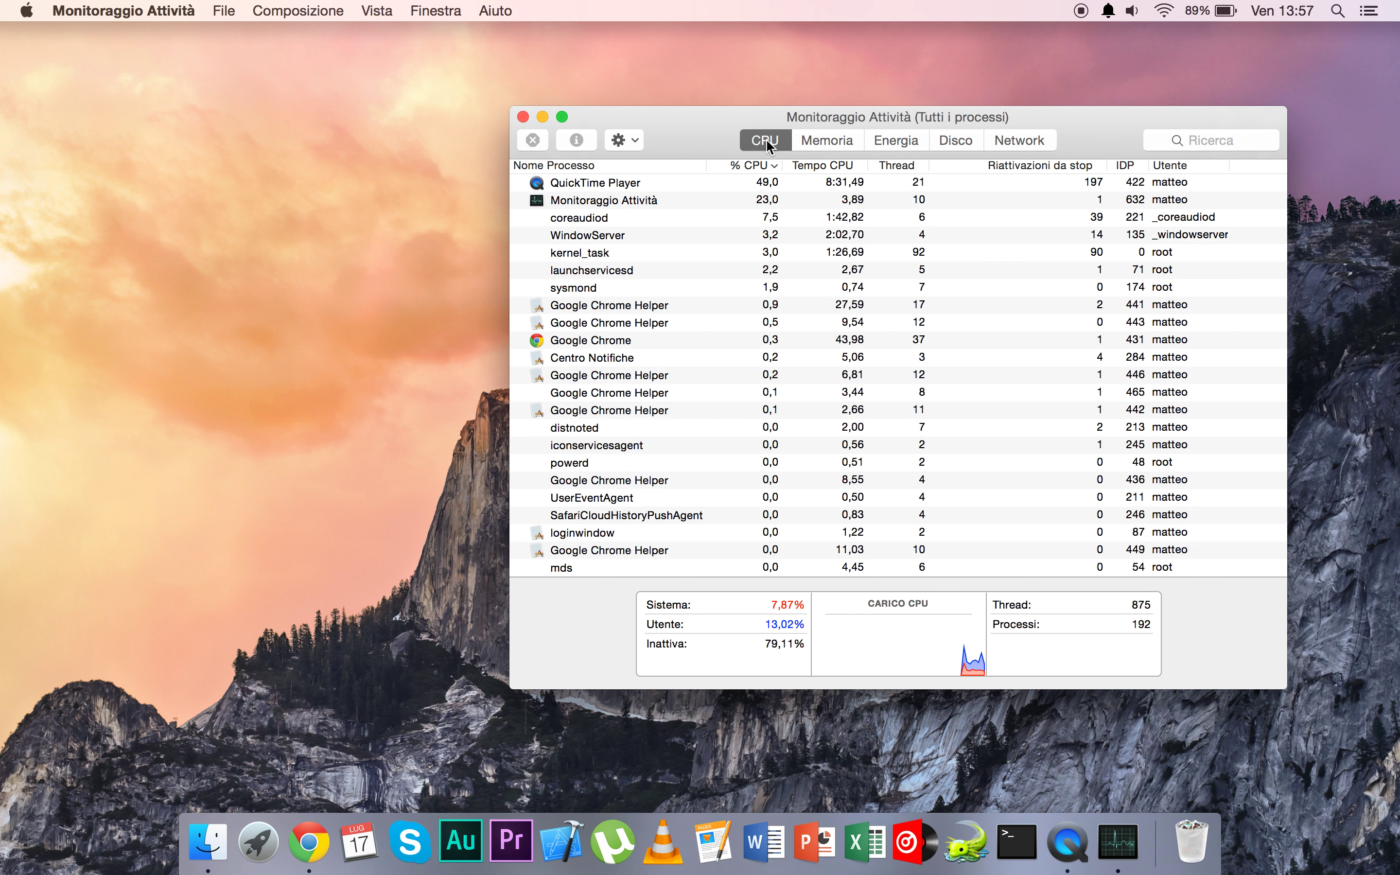
click(521, 115)
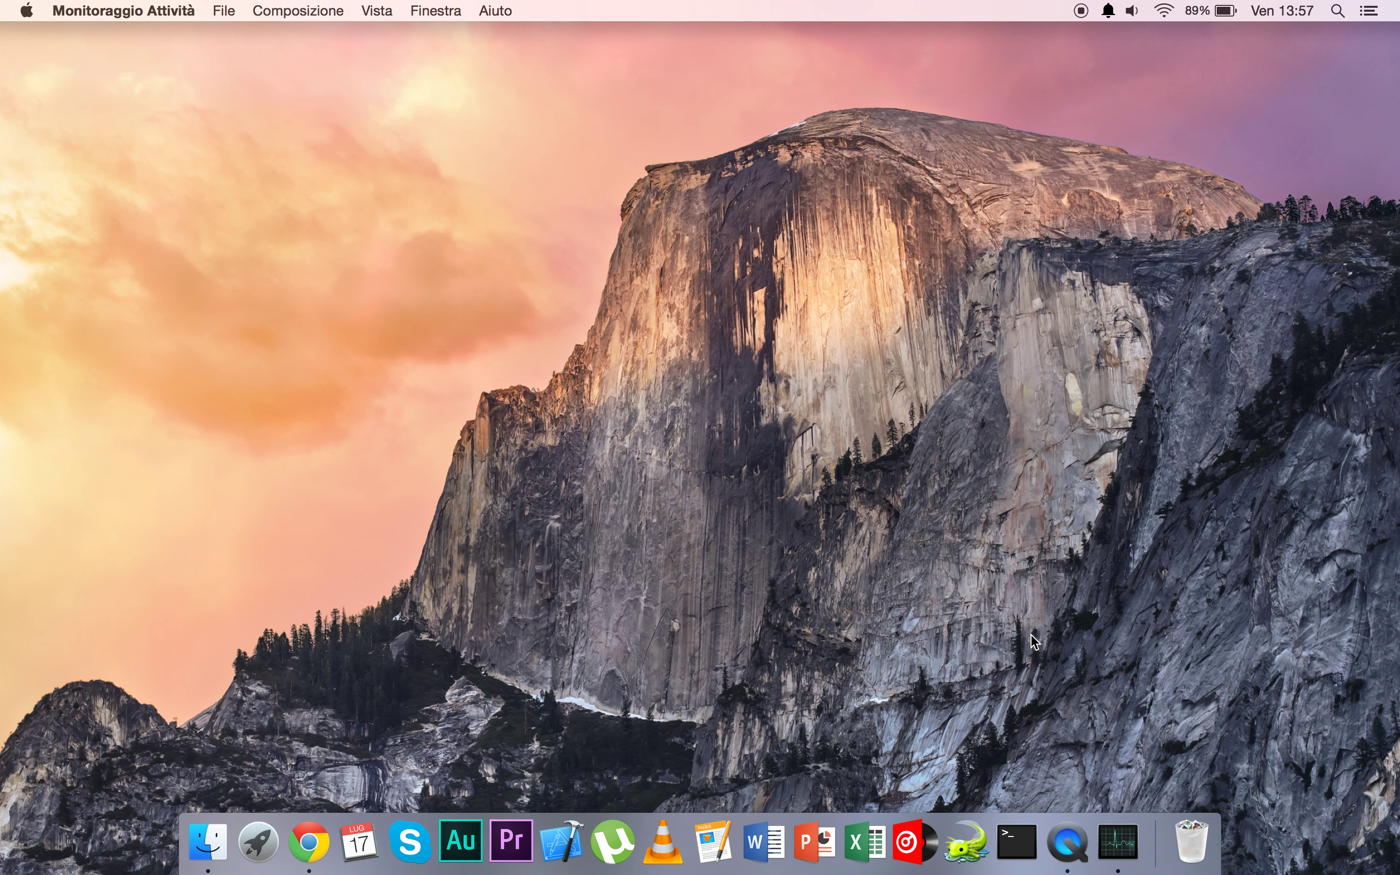
click(1143, 846)
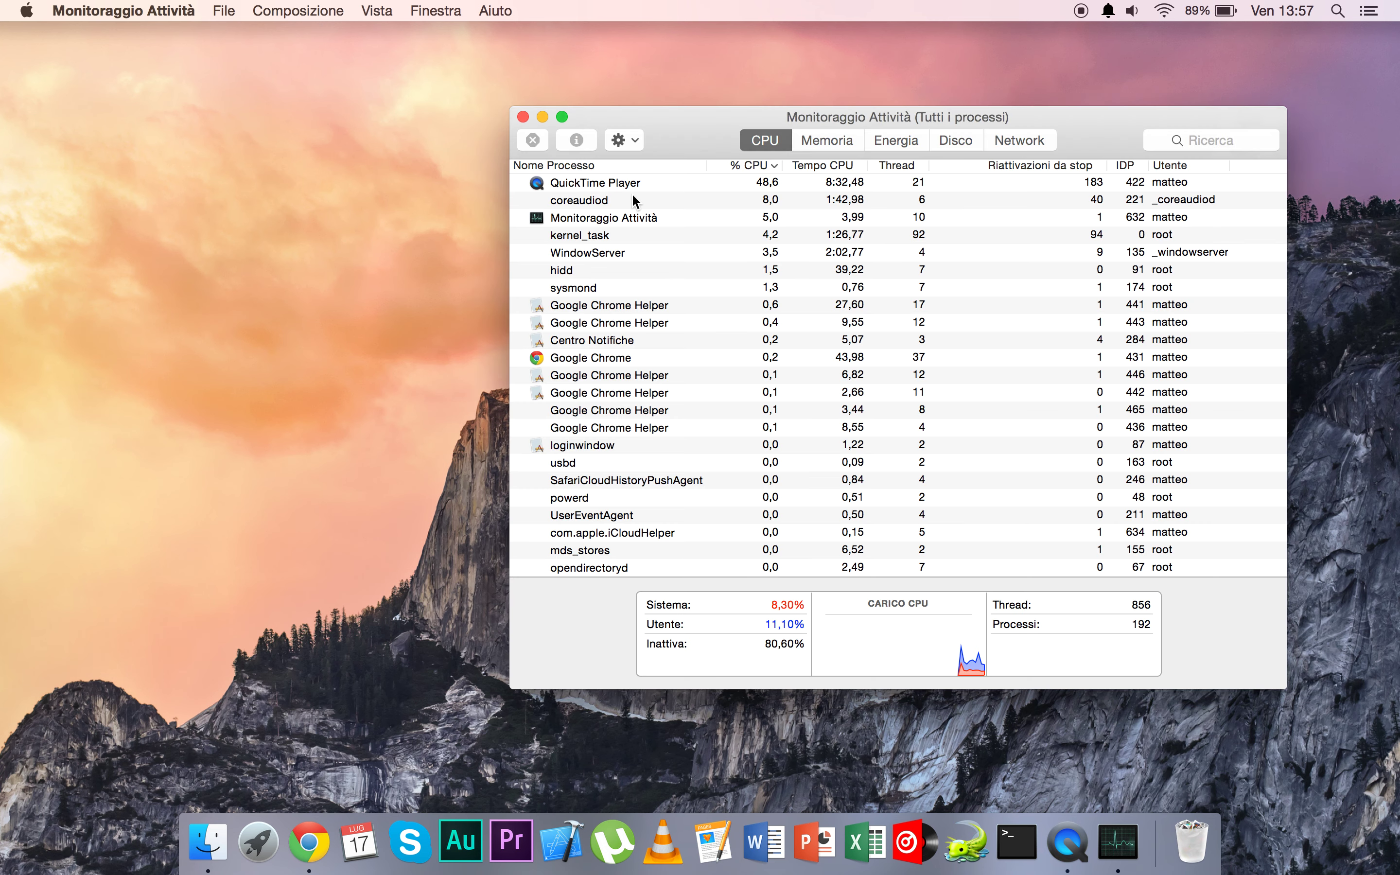
- Close and reopen the Monitoraggio Attività window, and view the application's Dock menu
click(522, 117)
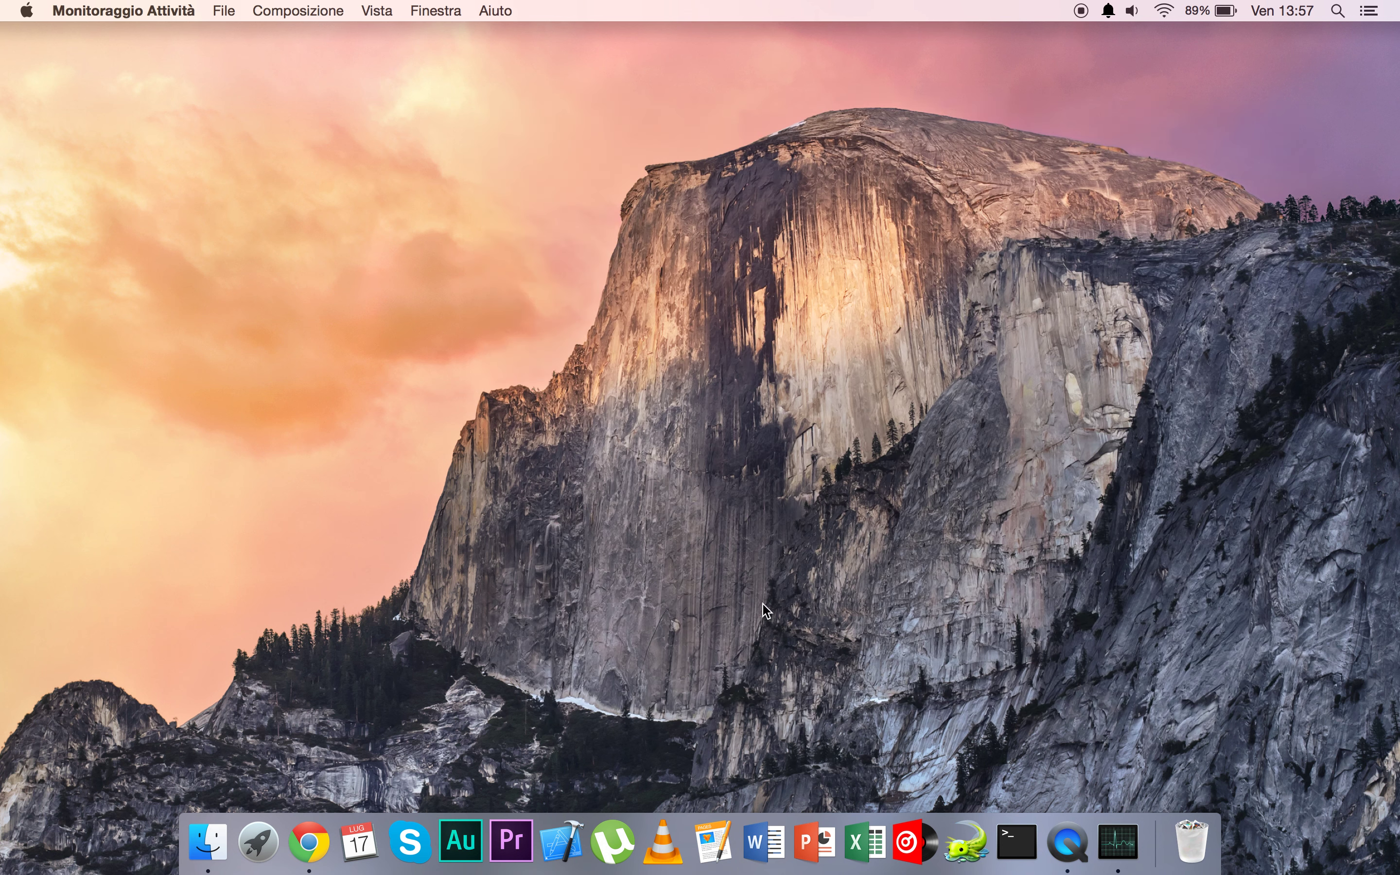
click(1120, 845)
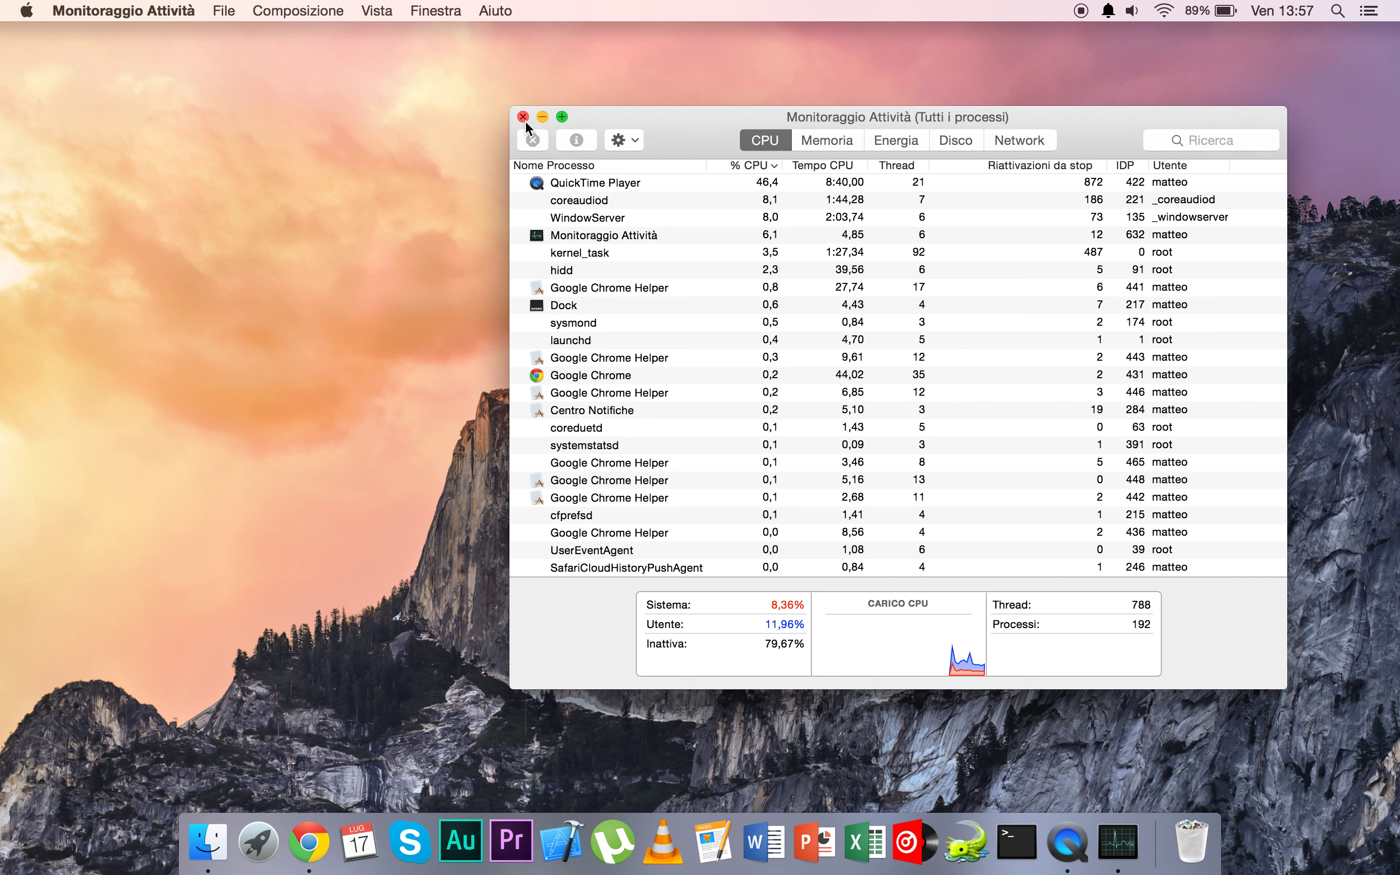
right_click(1132, 869)
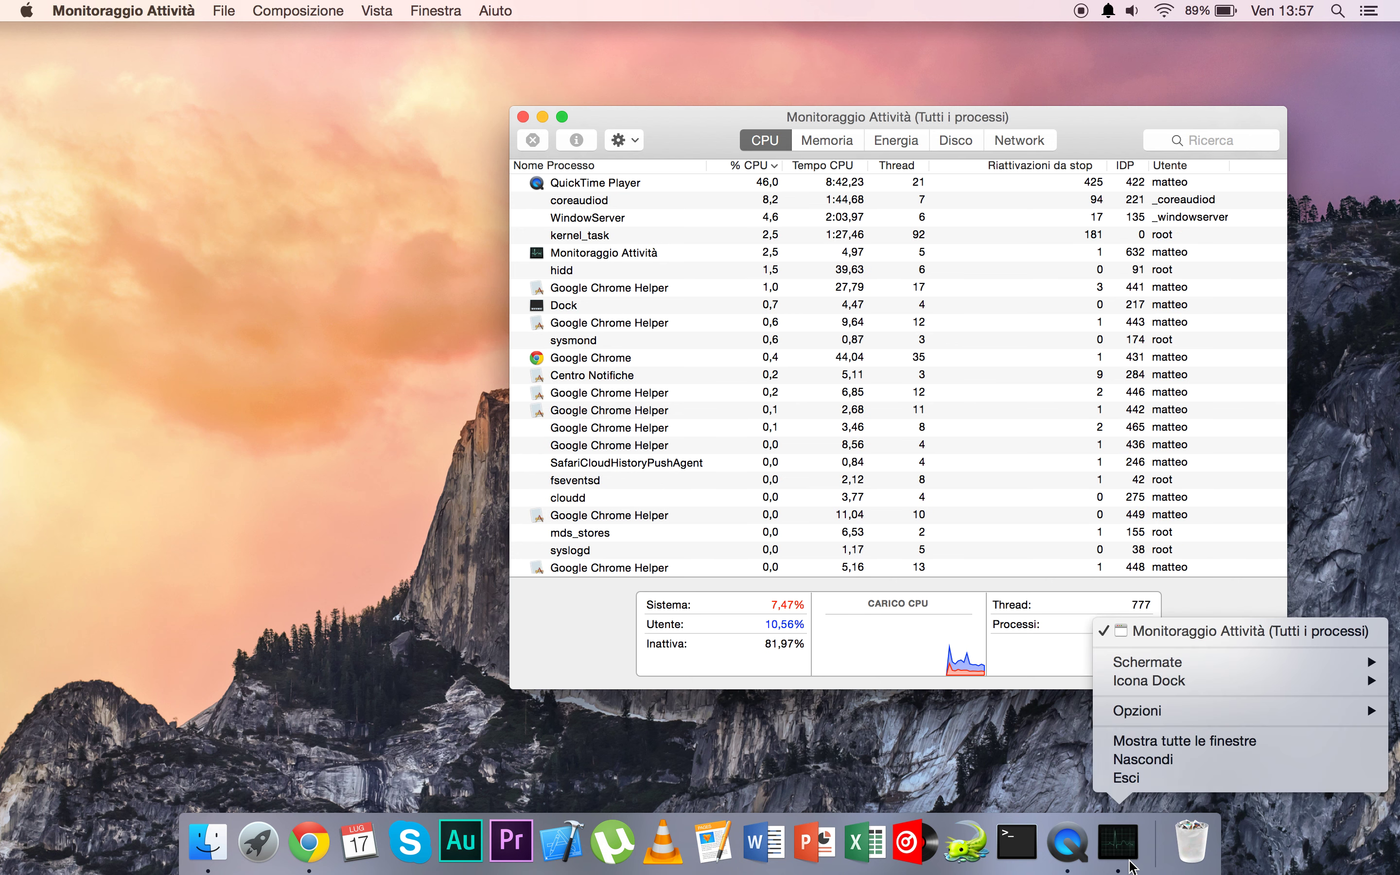
click(1129, 783)
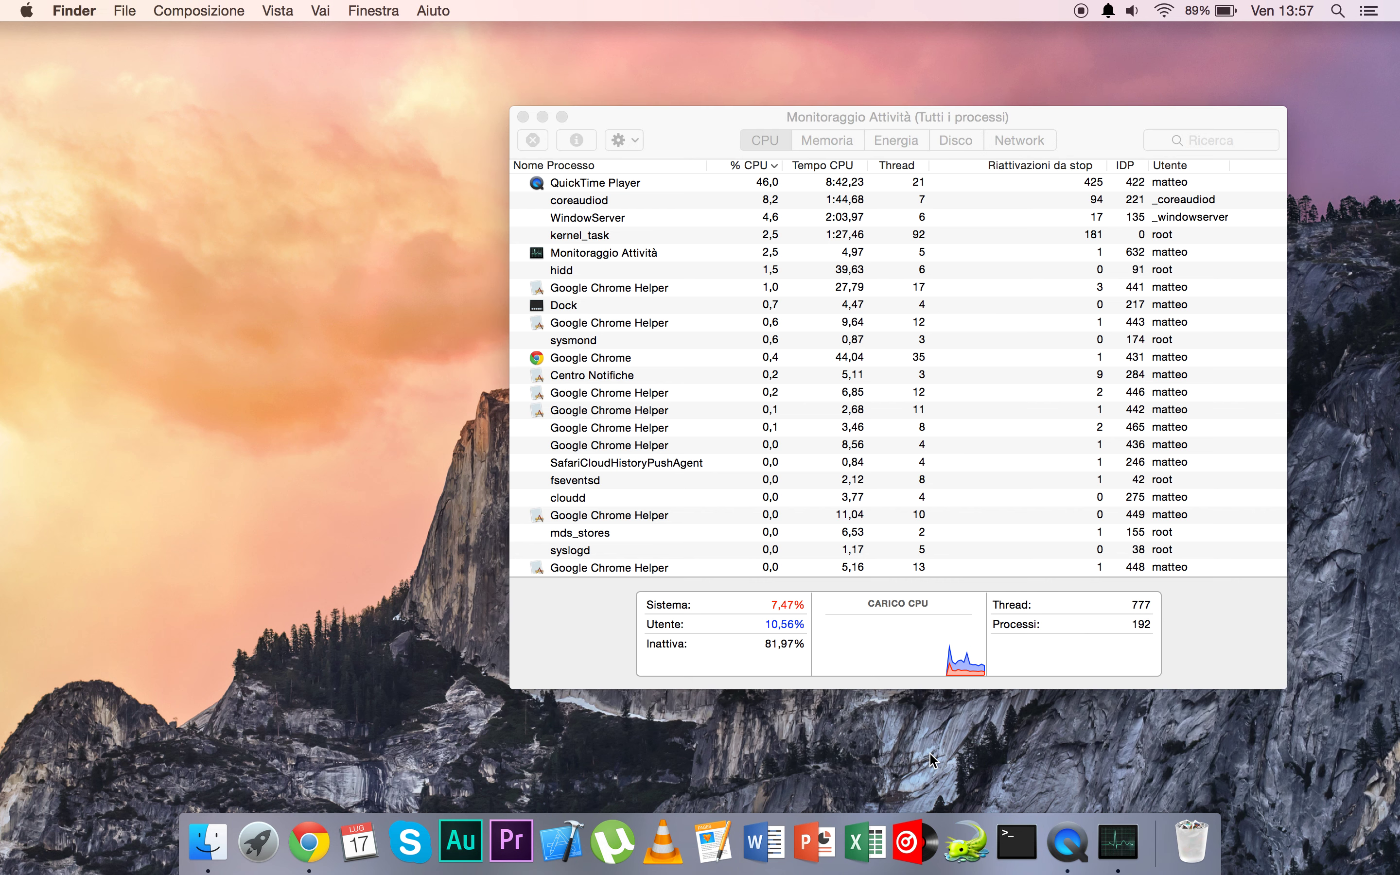
- Minimize the Monitoraggio Attività window into its Dock icon and quit the application
click(656, 115)
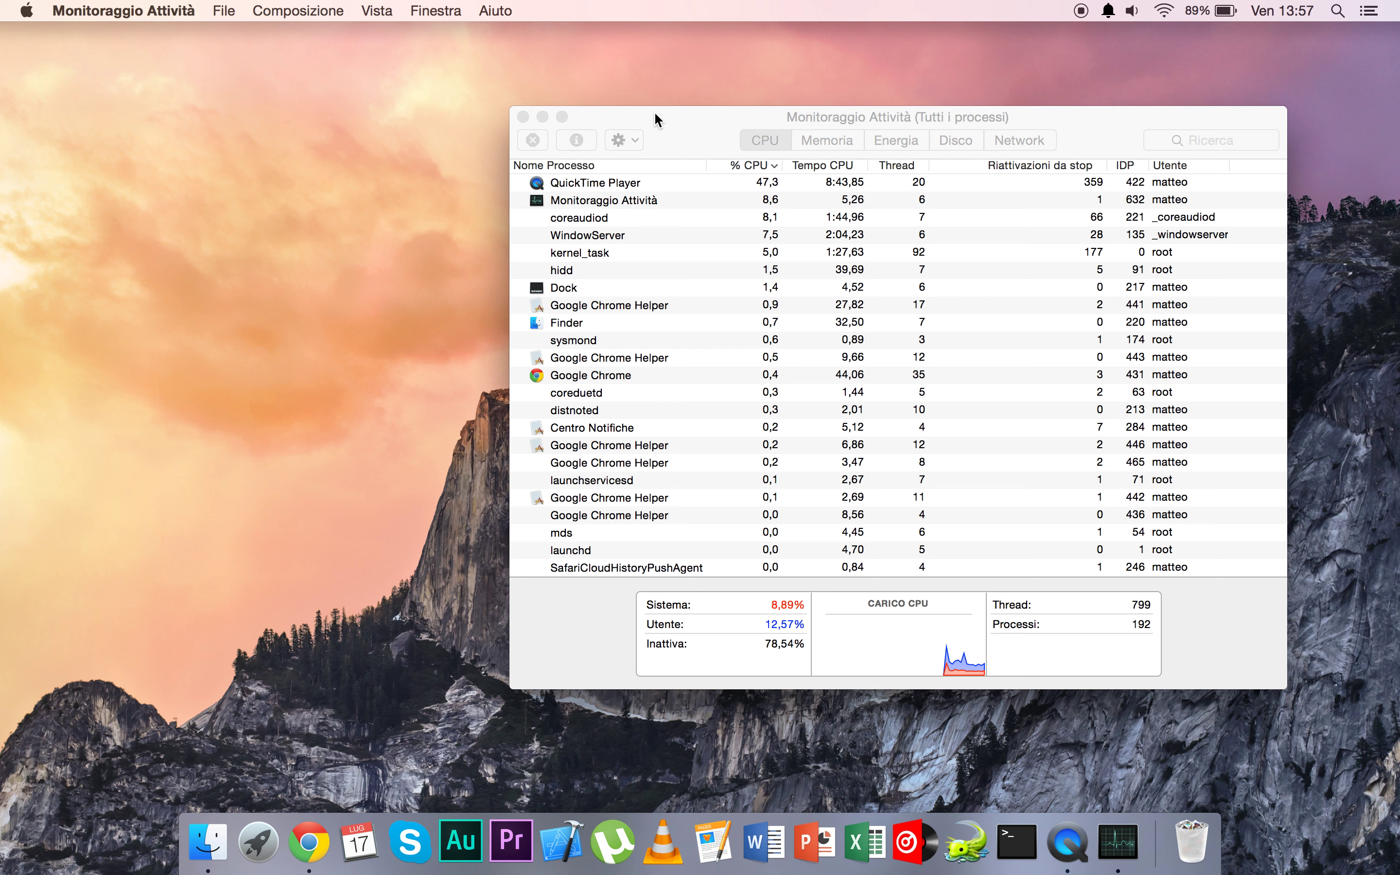
click(542, 118)
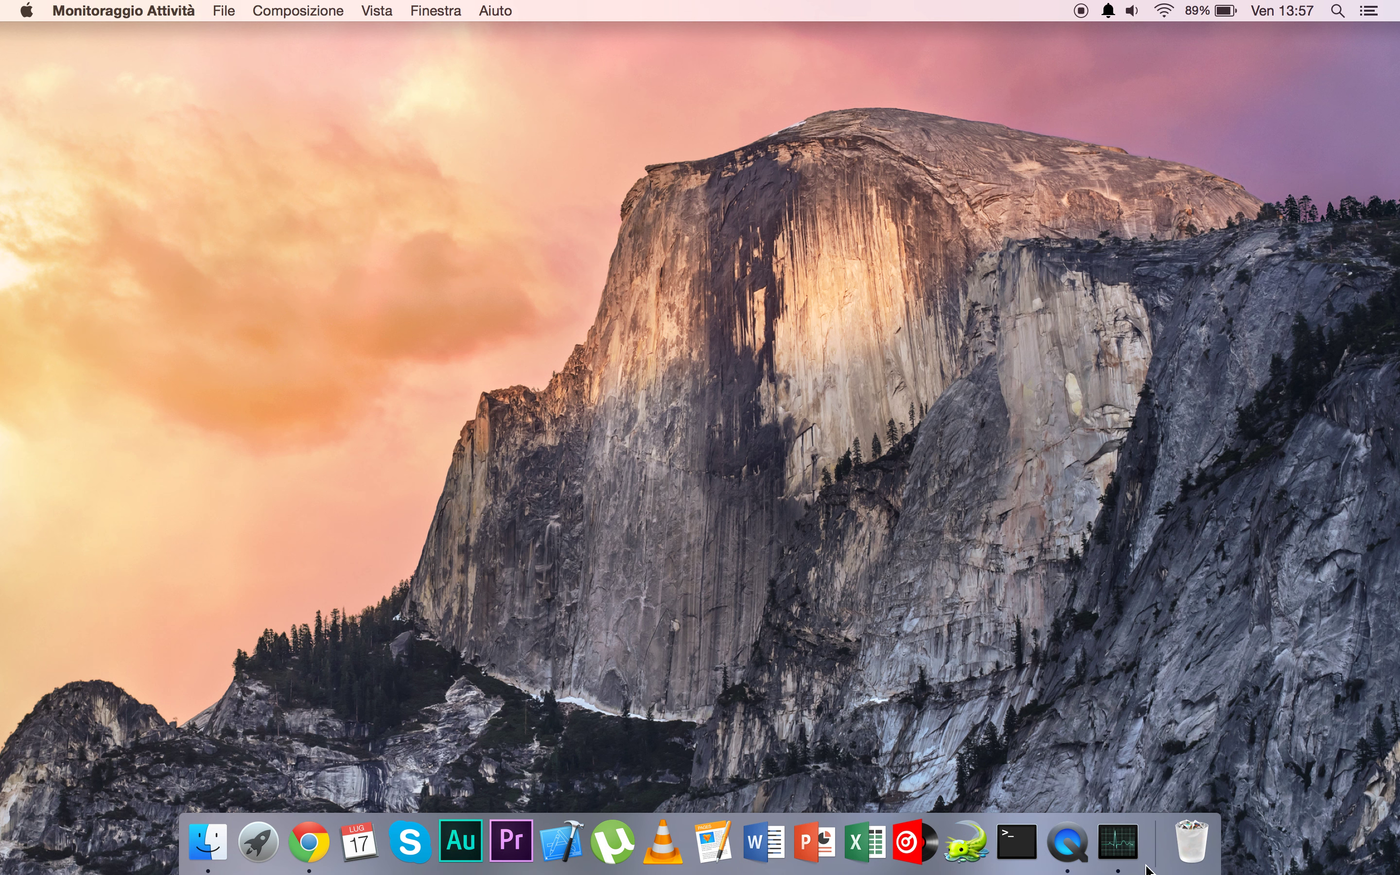
right_click(1123, 832)
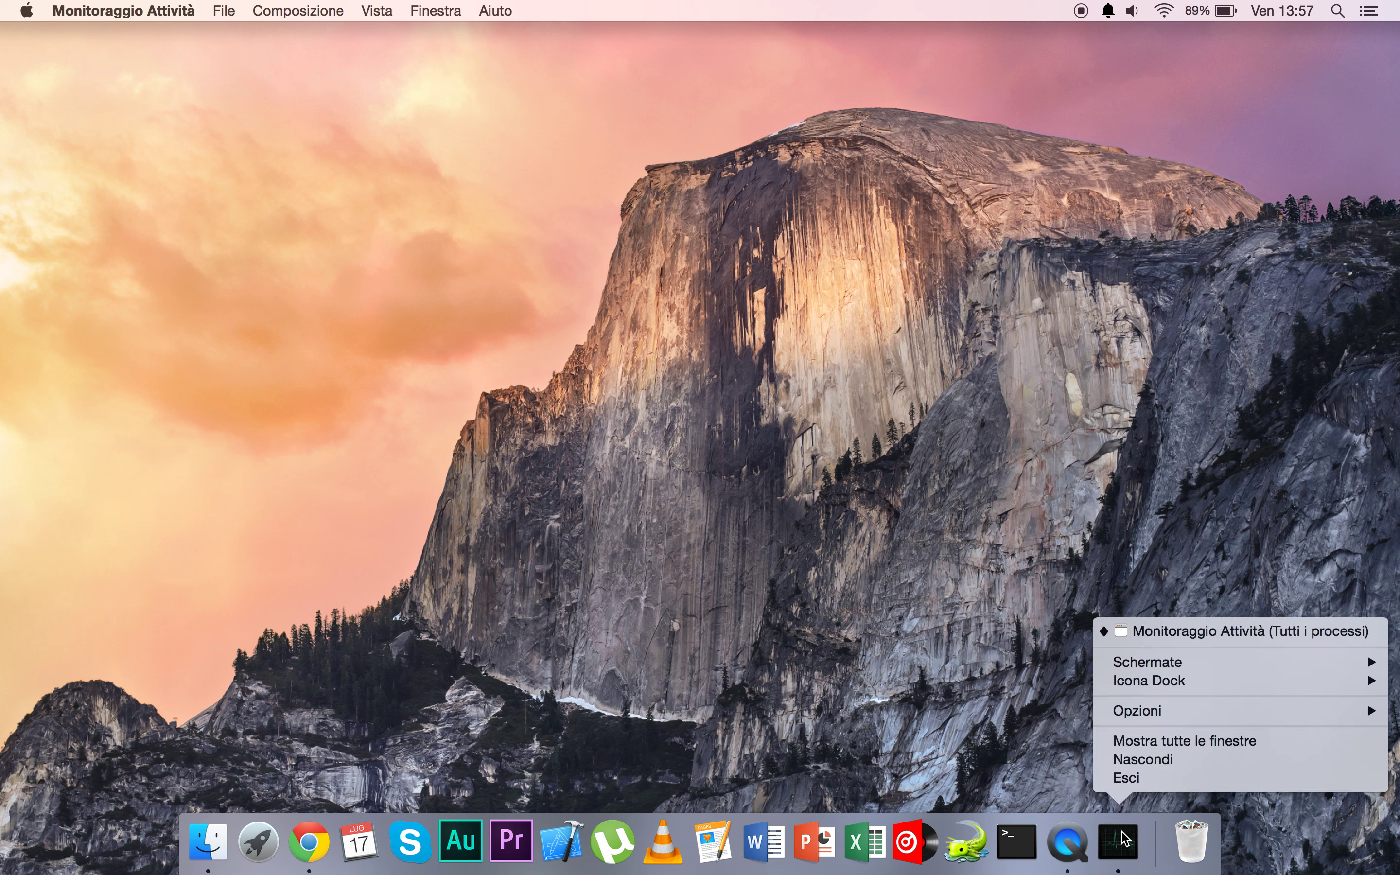
click(1132, 779)
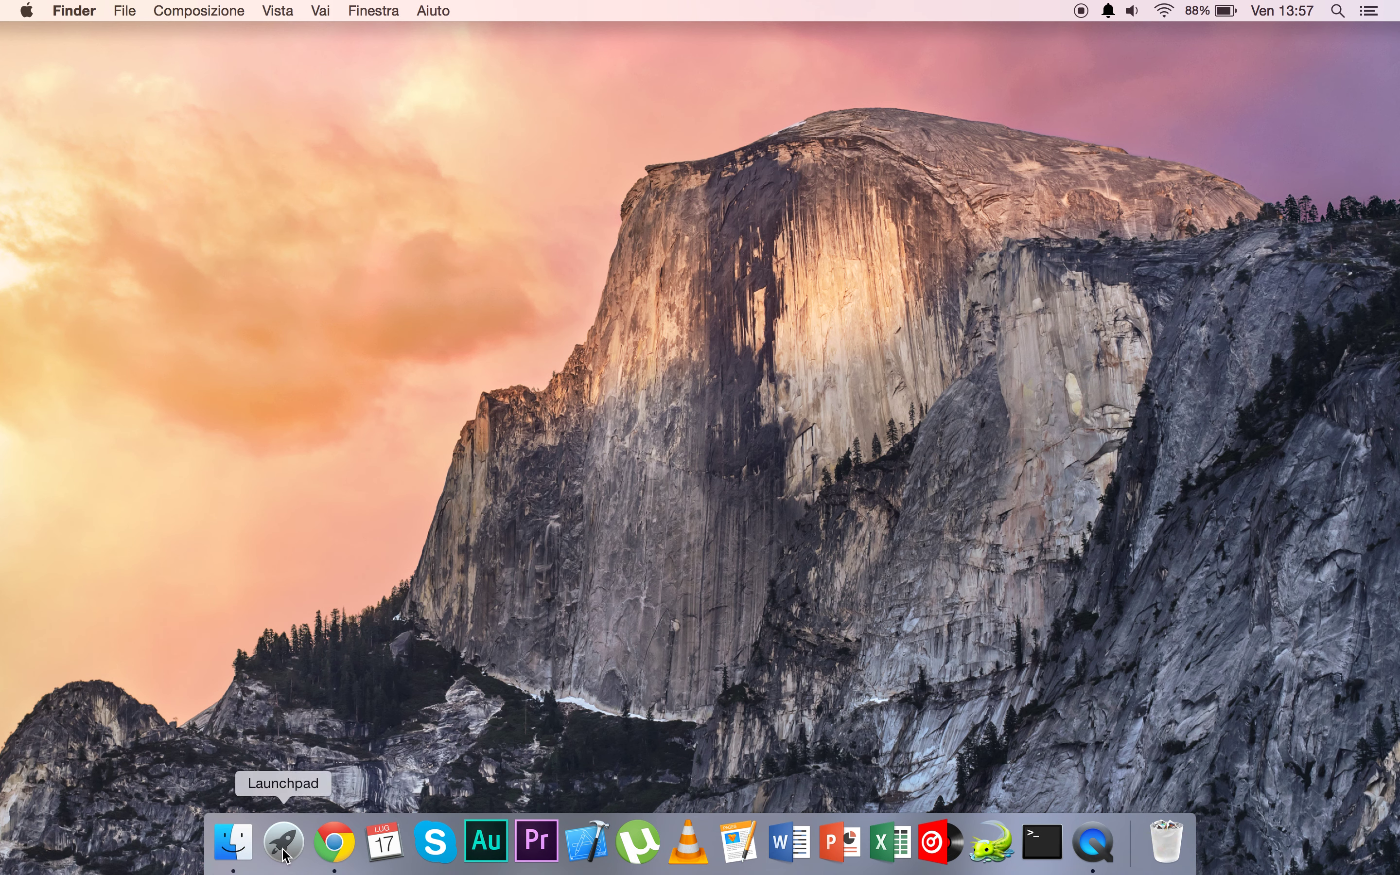
- Bring up the Google Chrome window, minimize it into its Dock icon and restore it
click(334, 841)
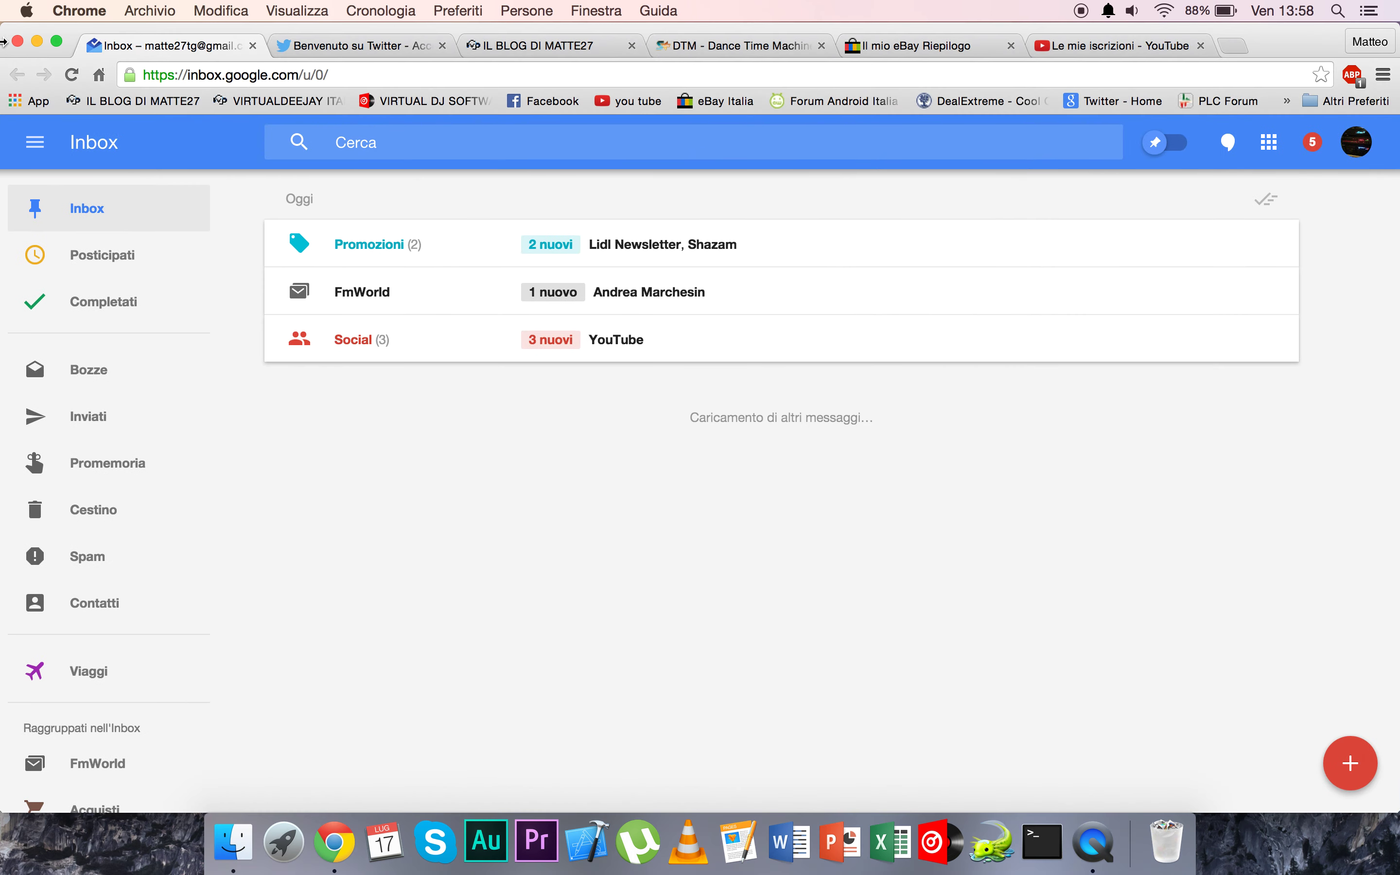
click(34, 42)
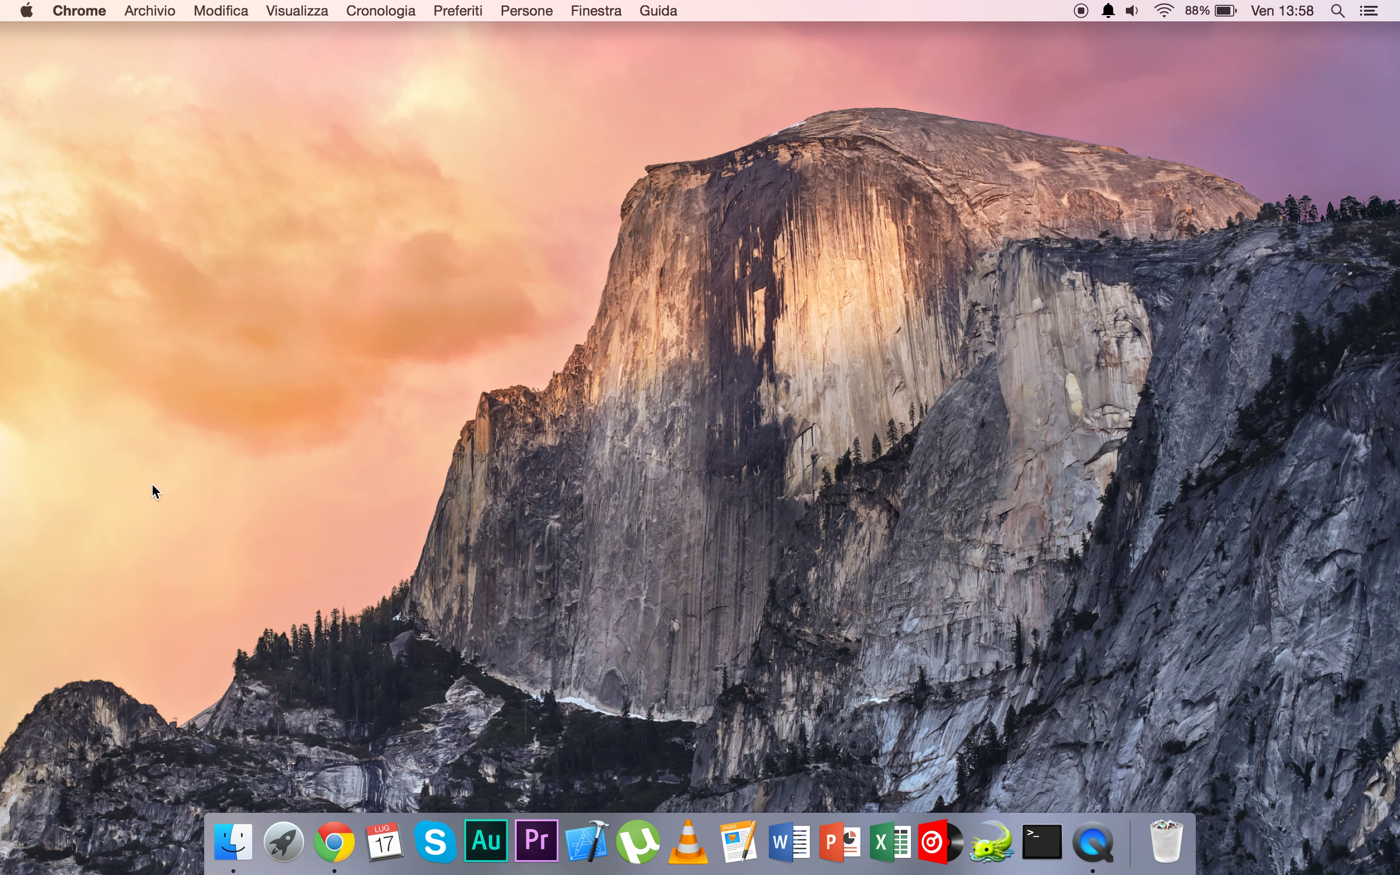
click(334, 832)
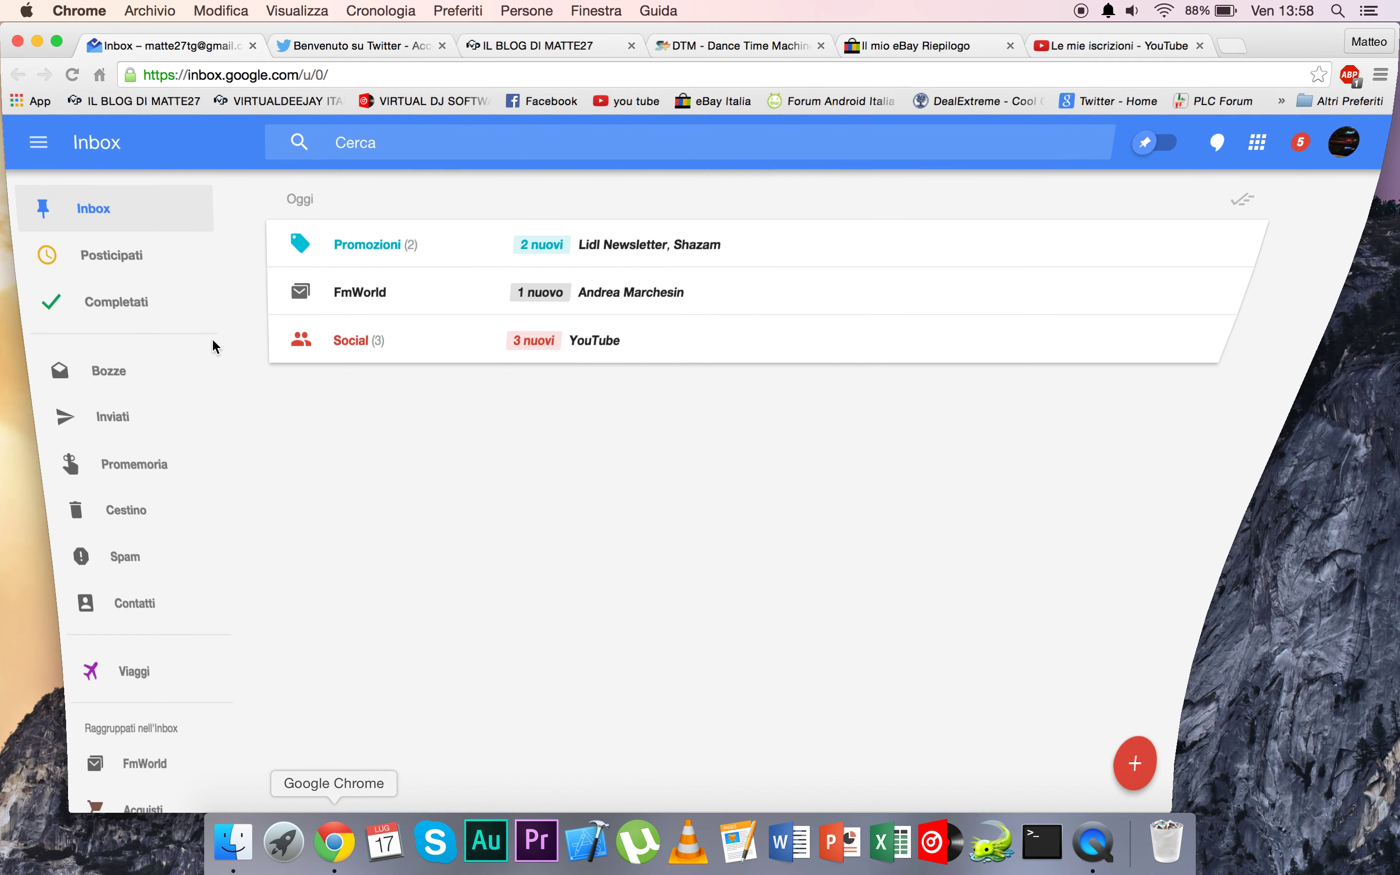
- Close the Chrome window with all its tabs, open a new empty window and quit Chrome
click(18, 42)
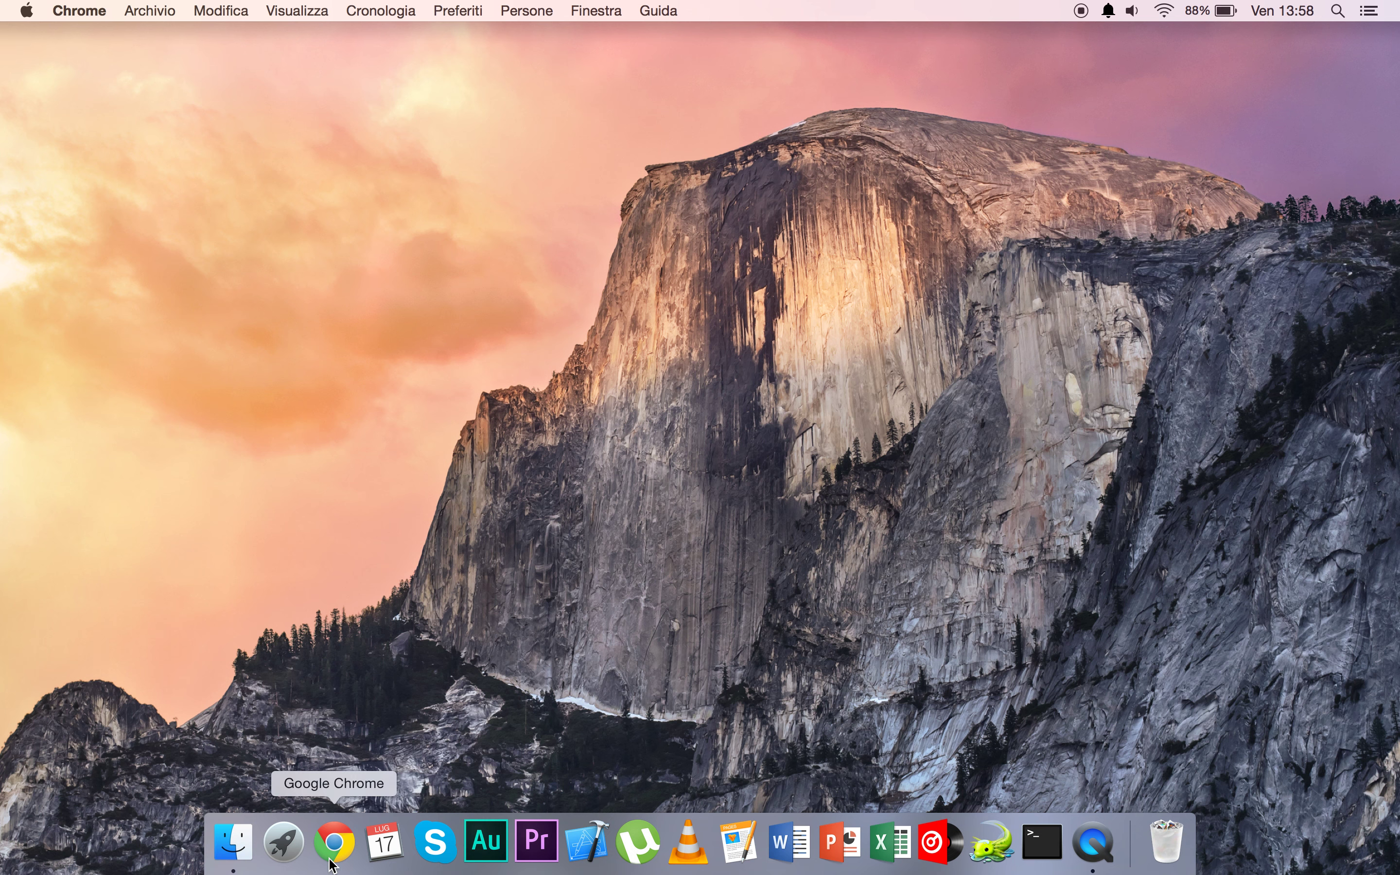
click(333, 845)
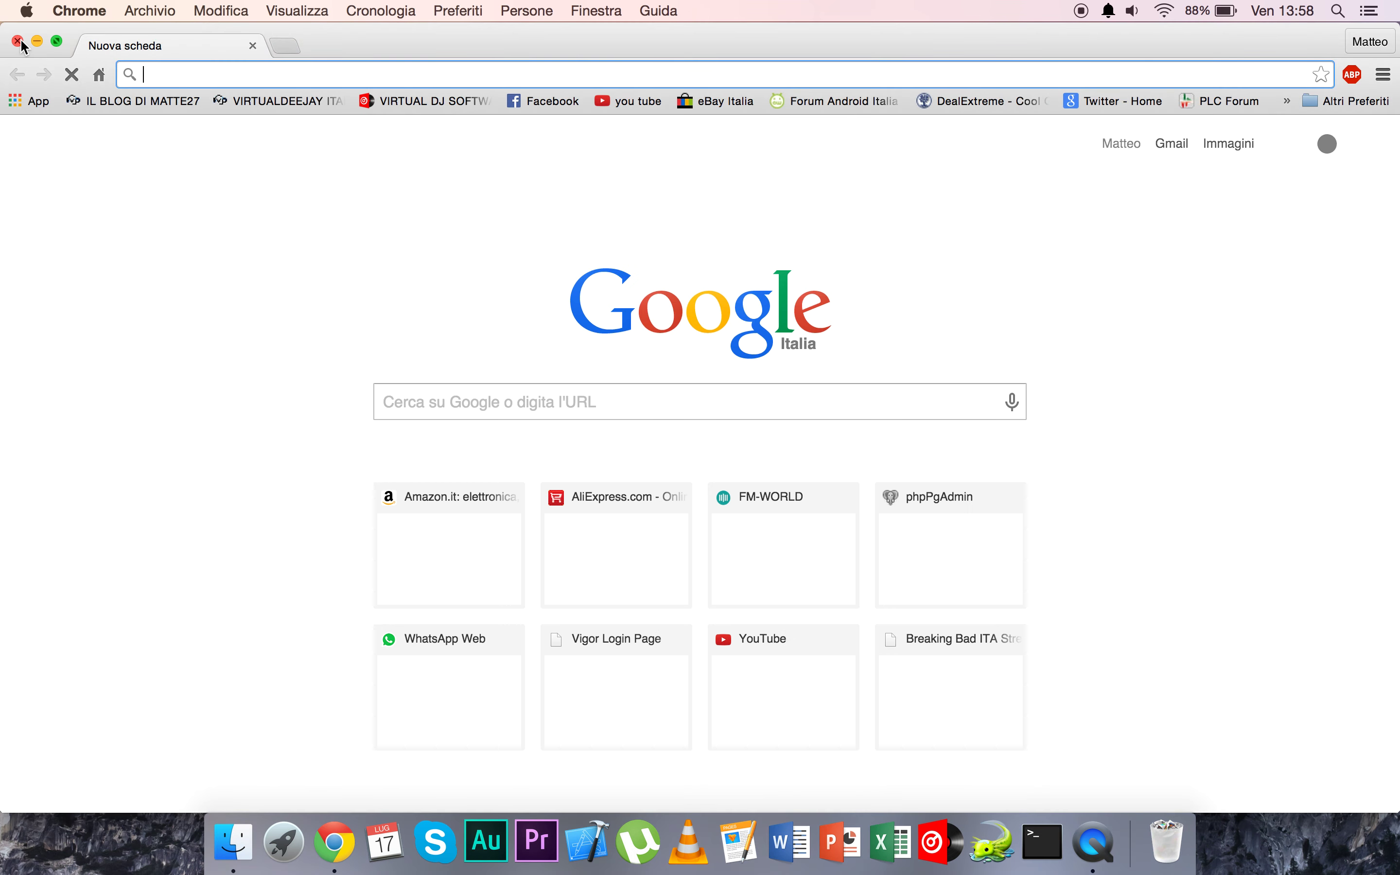
click(18, 42)
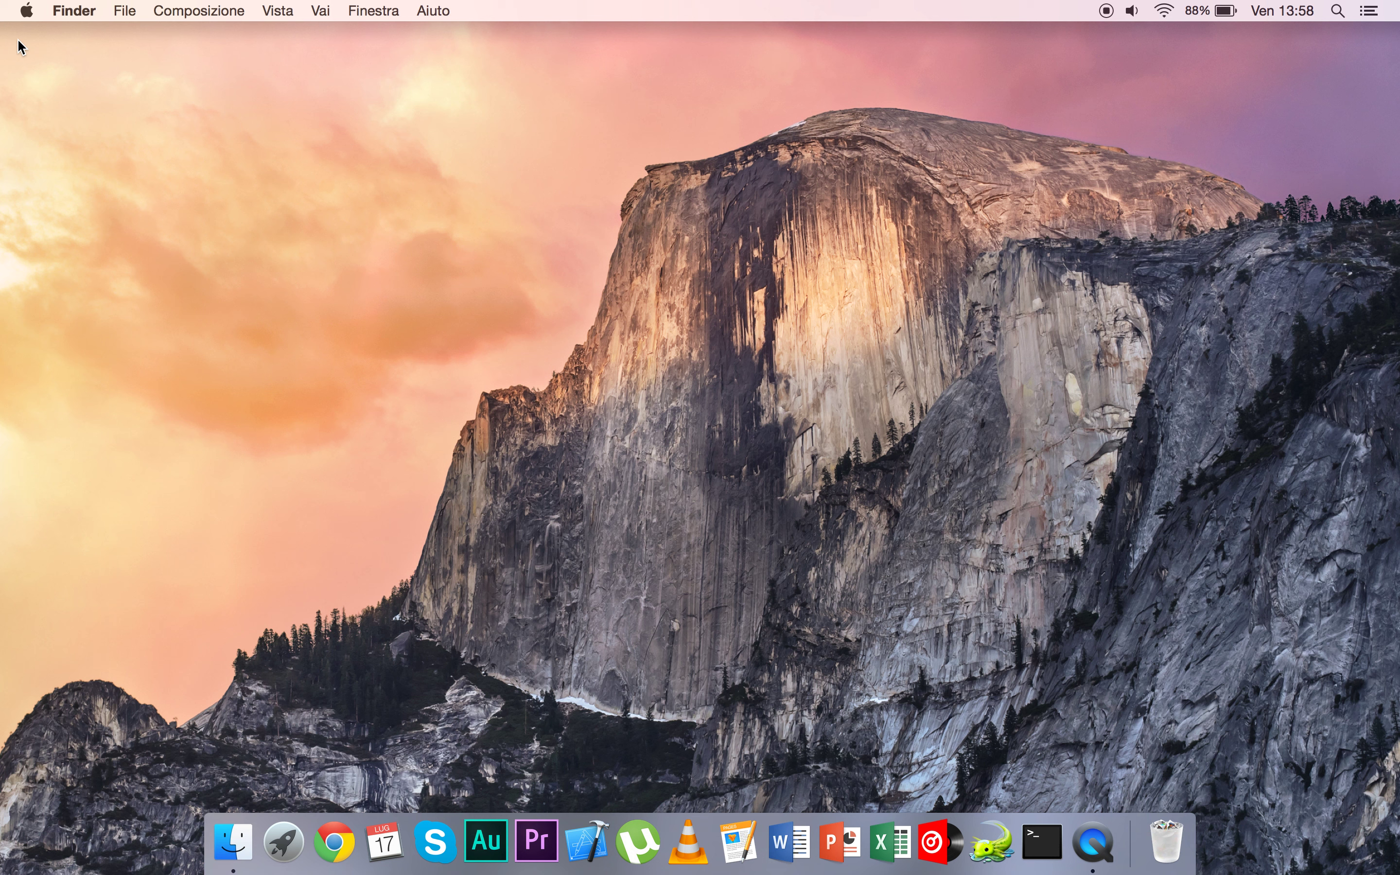
- Examine the Dock options in Preferenze di Sistema, including minimizing windows into the application icon, and close the preferences
click(27, 10)
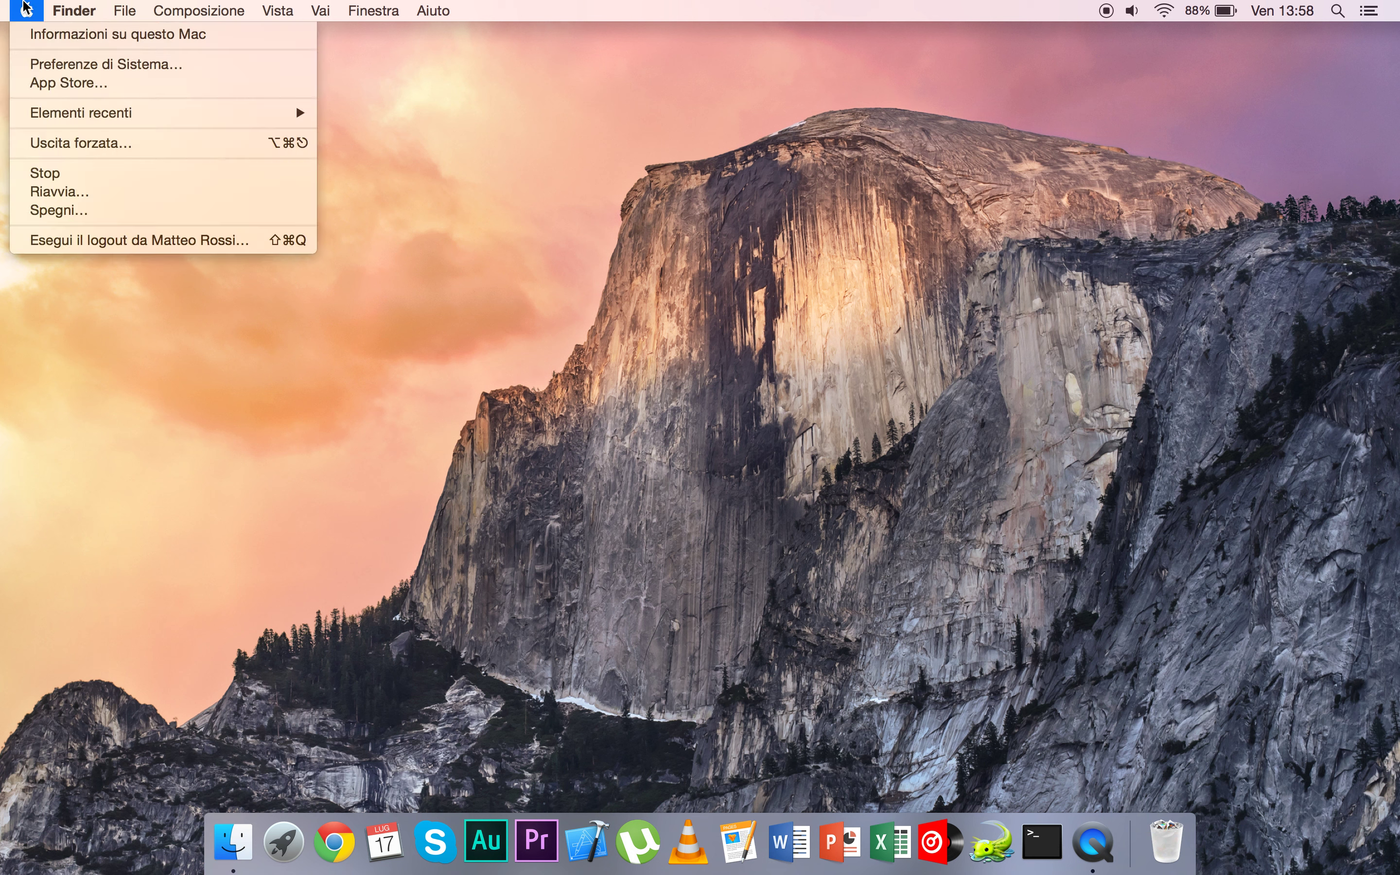
click(106, 66)
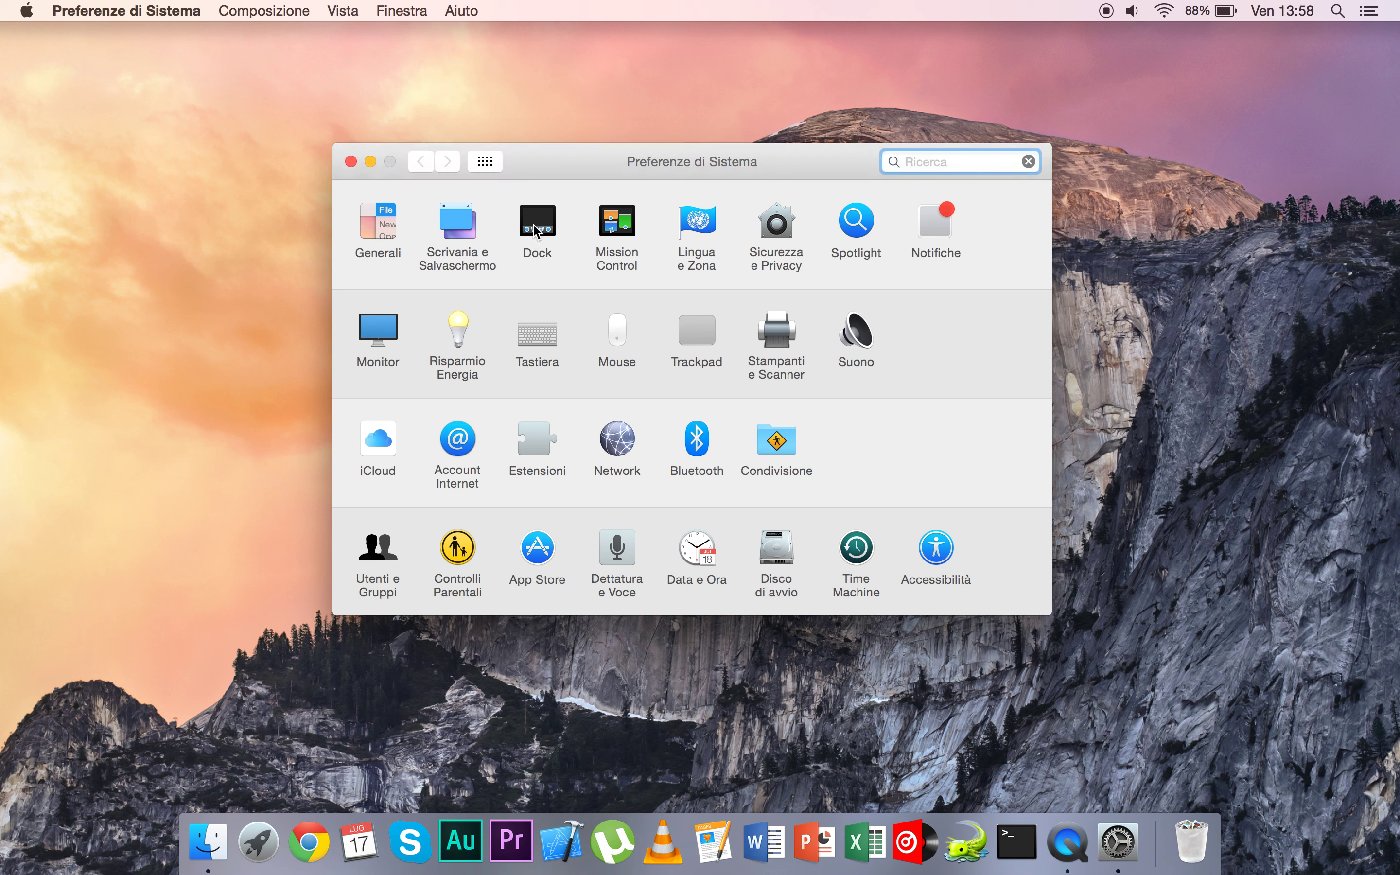
click(538, 229)
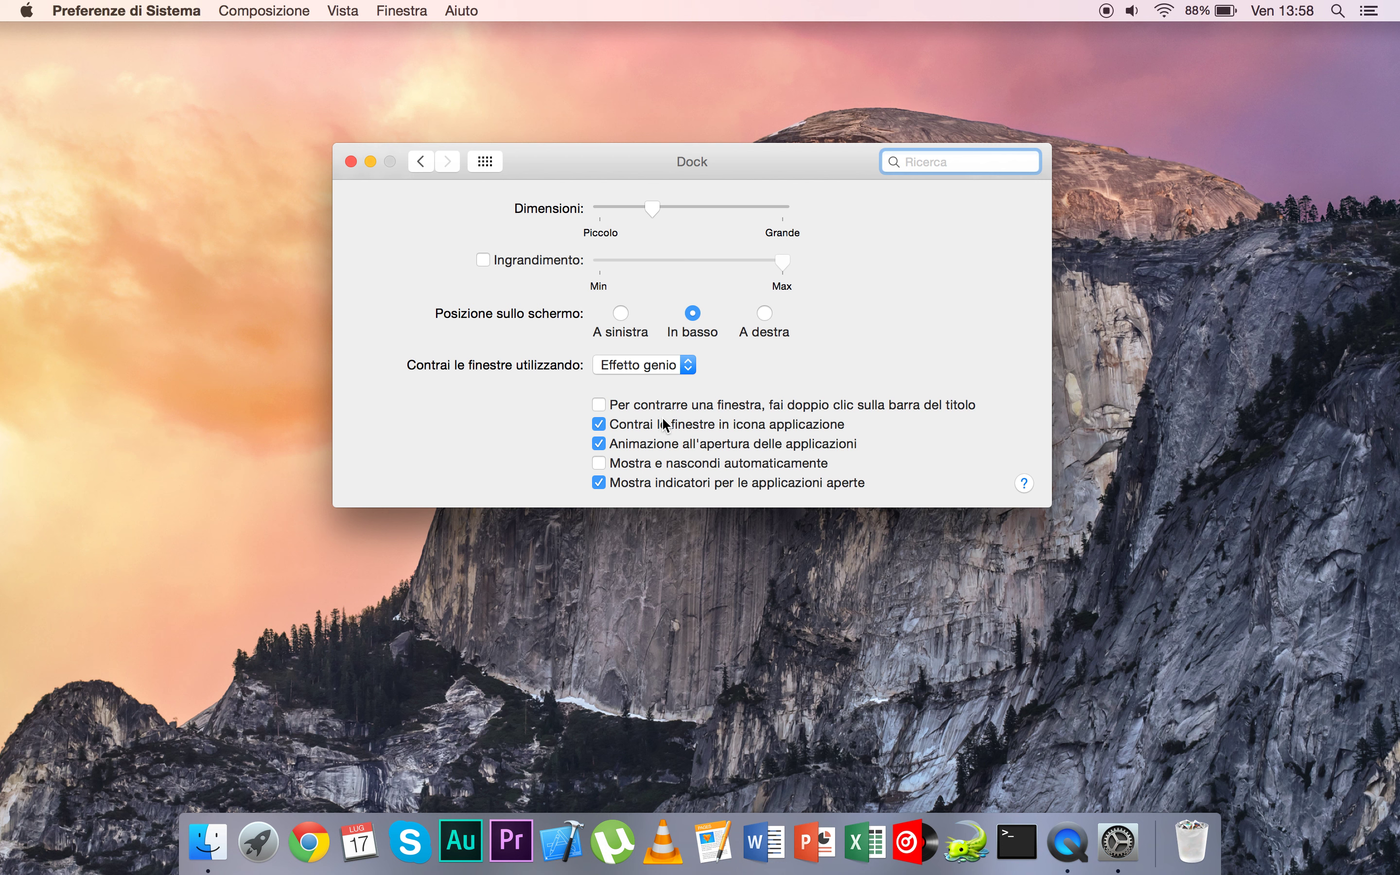
click(351, 161)
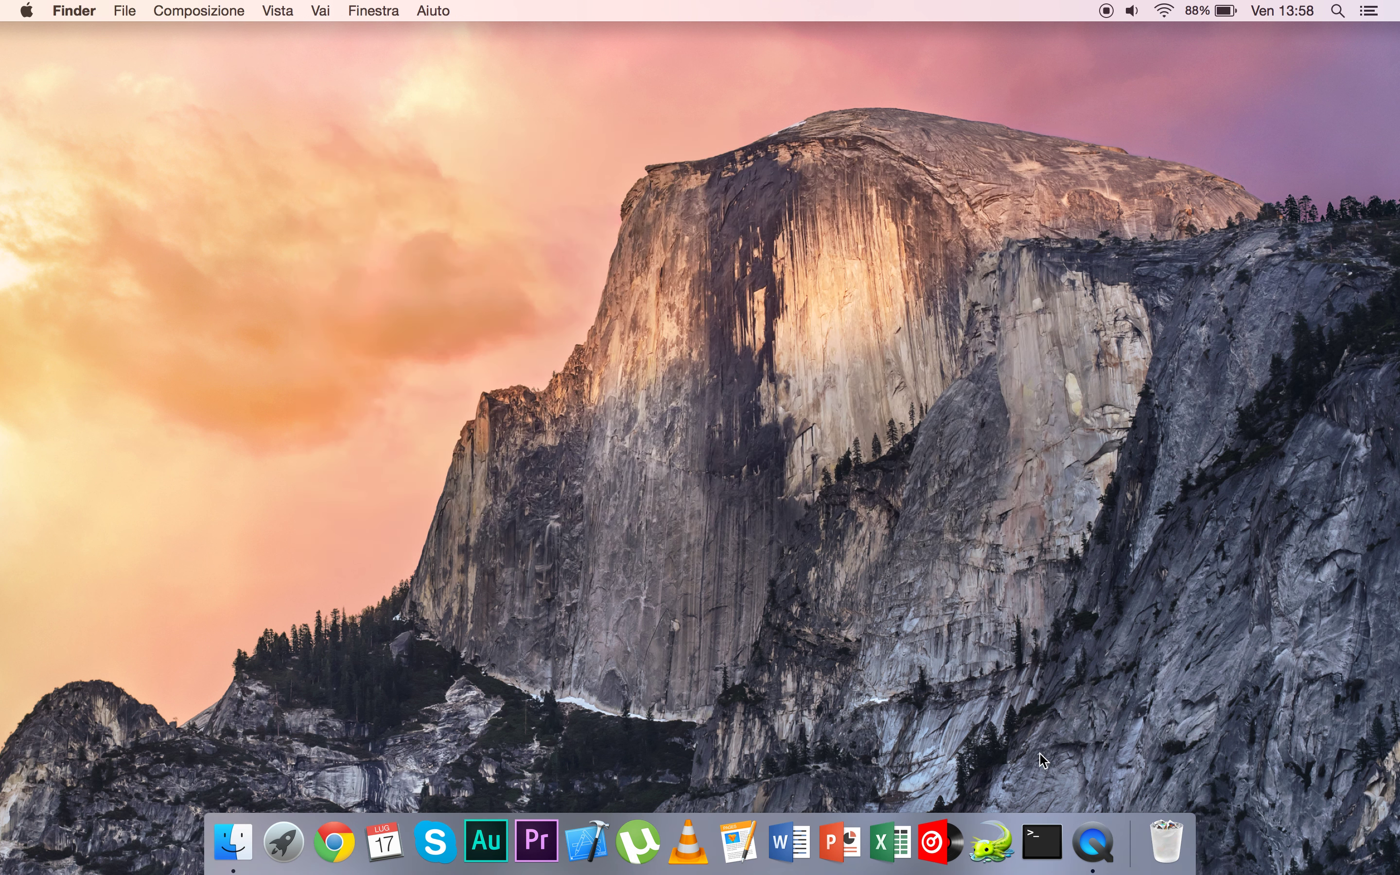
- Relaunch Google Chrome and minimize its window into the Dock icon
click(335, 842)
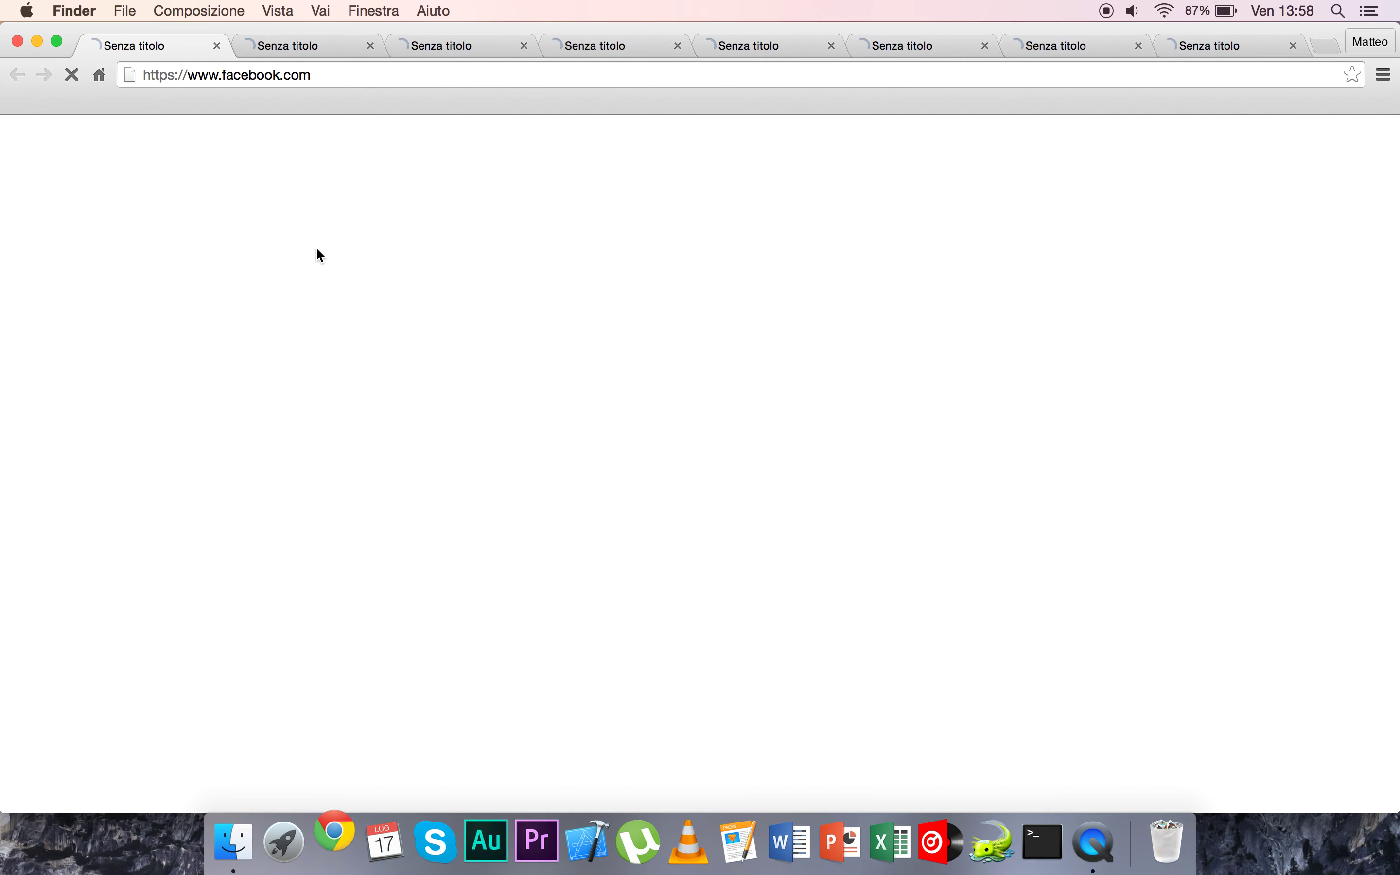
click(39, 43)
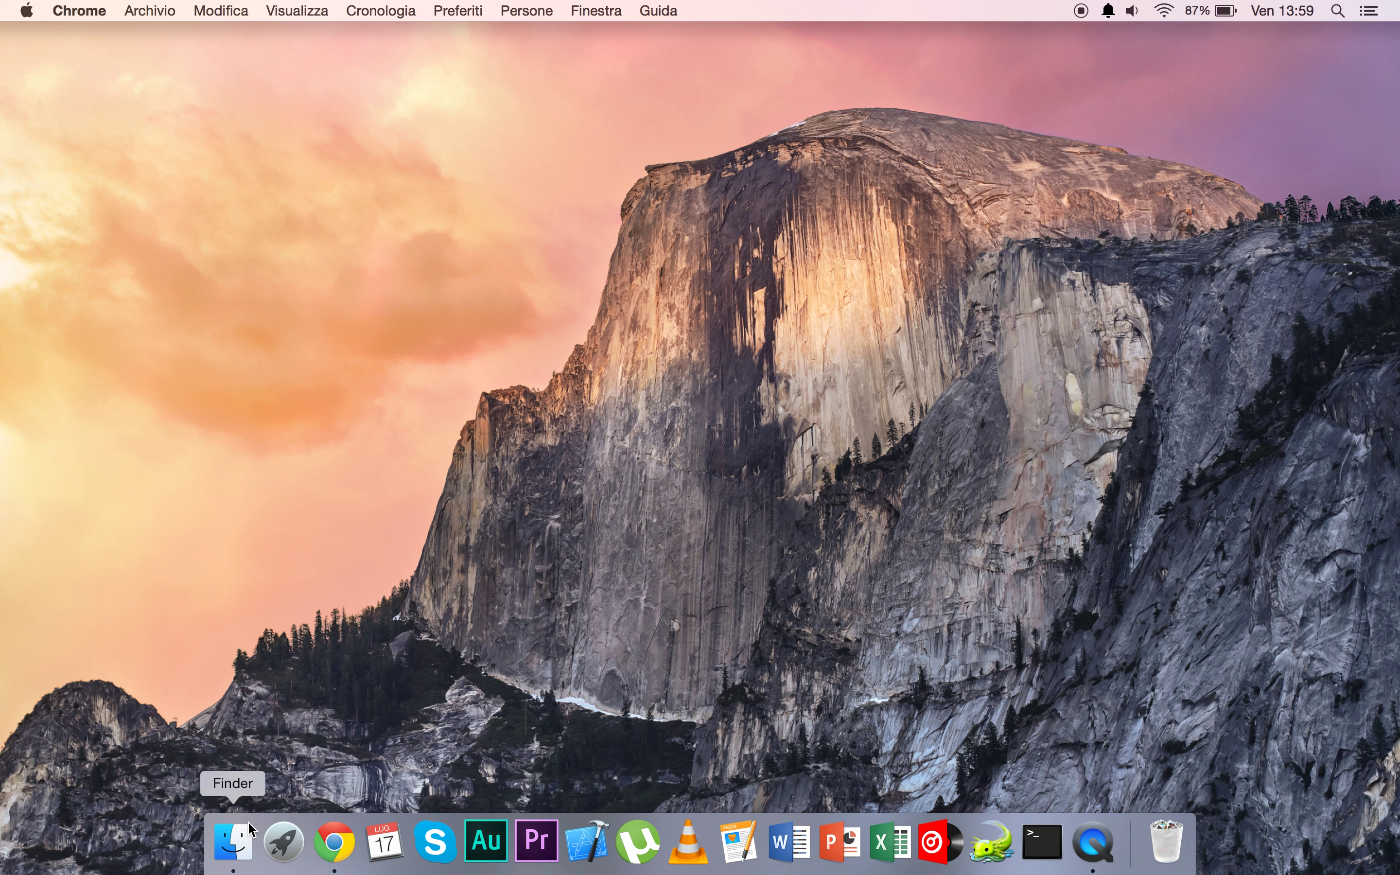
- View and dismiss the Dock menus of Word and Finder
right_click(788, 851)
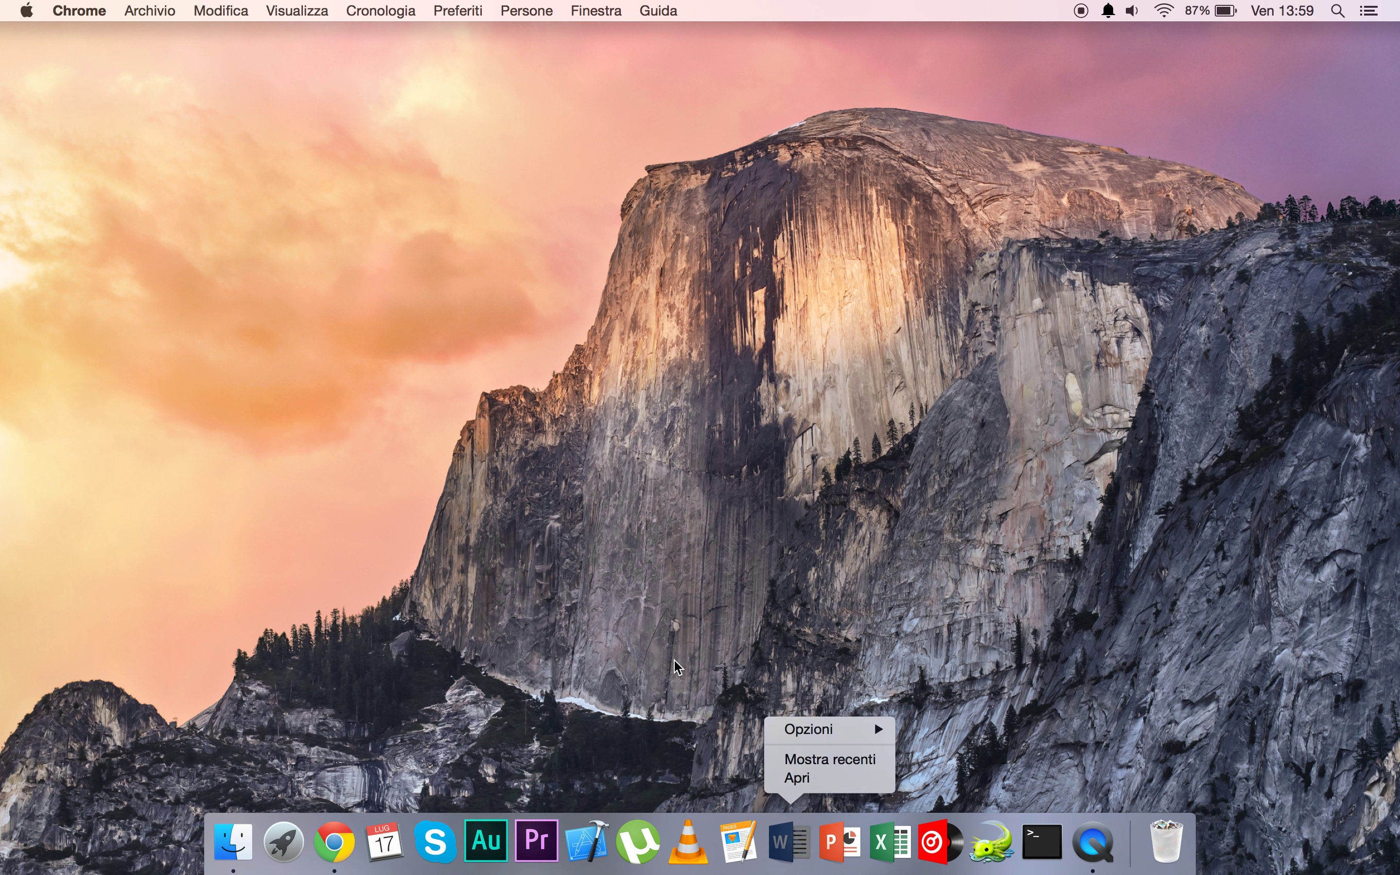
click(663, 629)
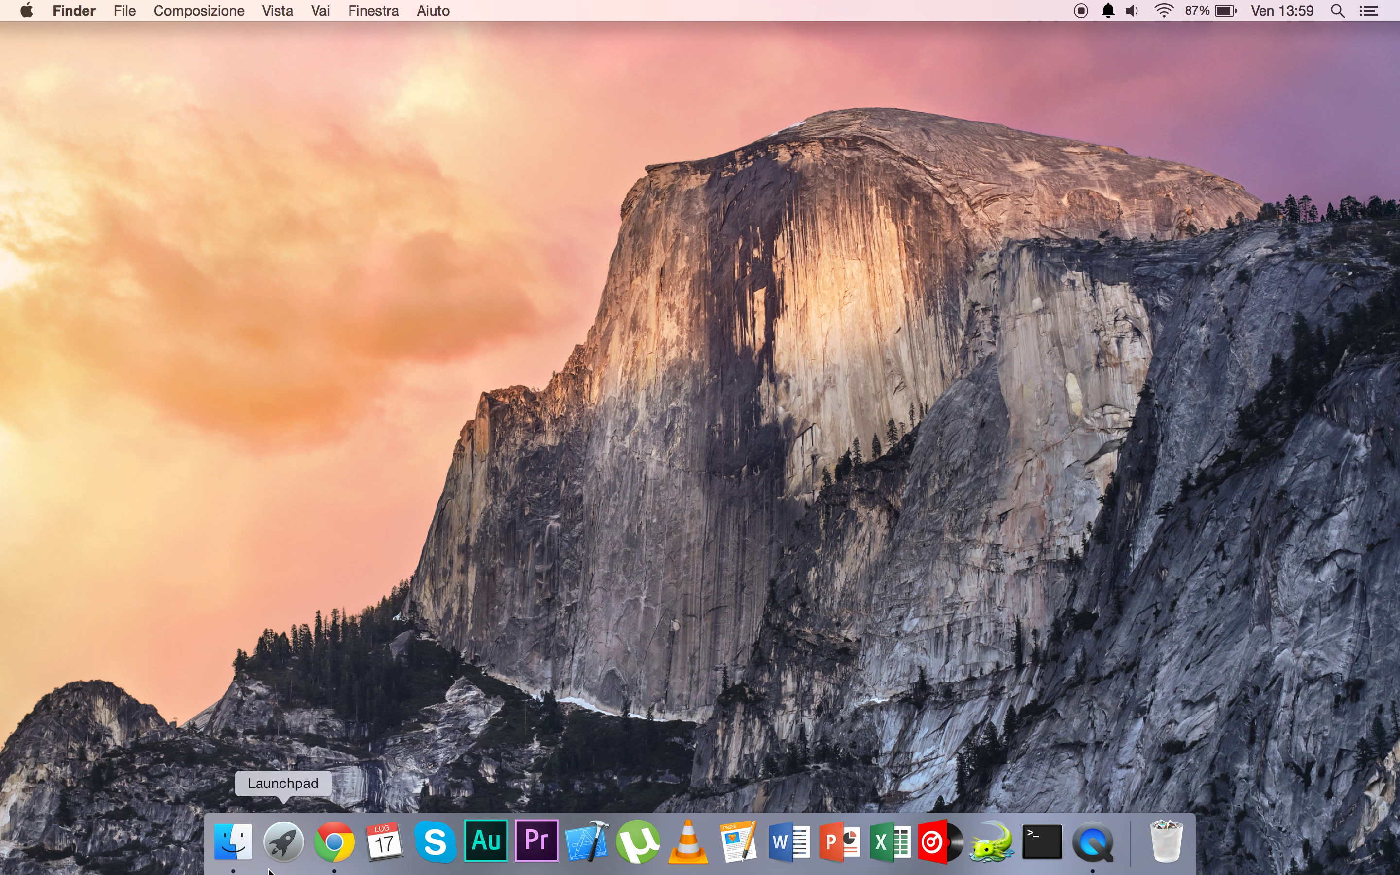
right_click(234, 843)
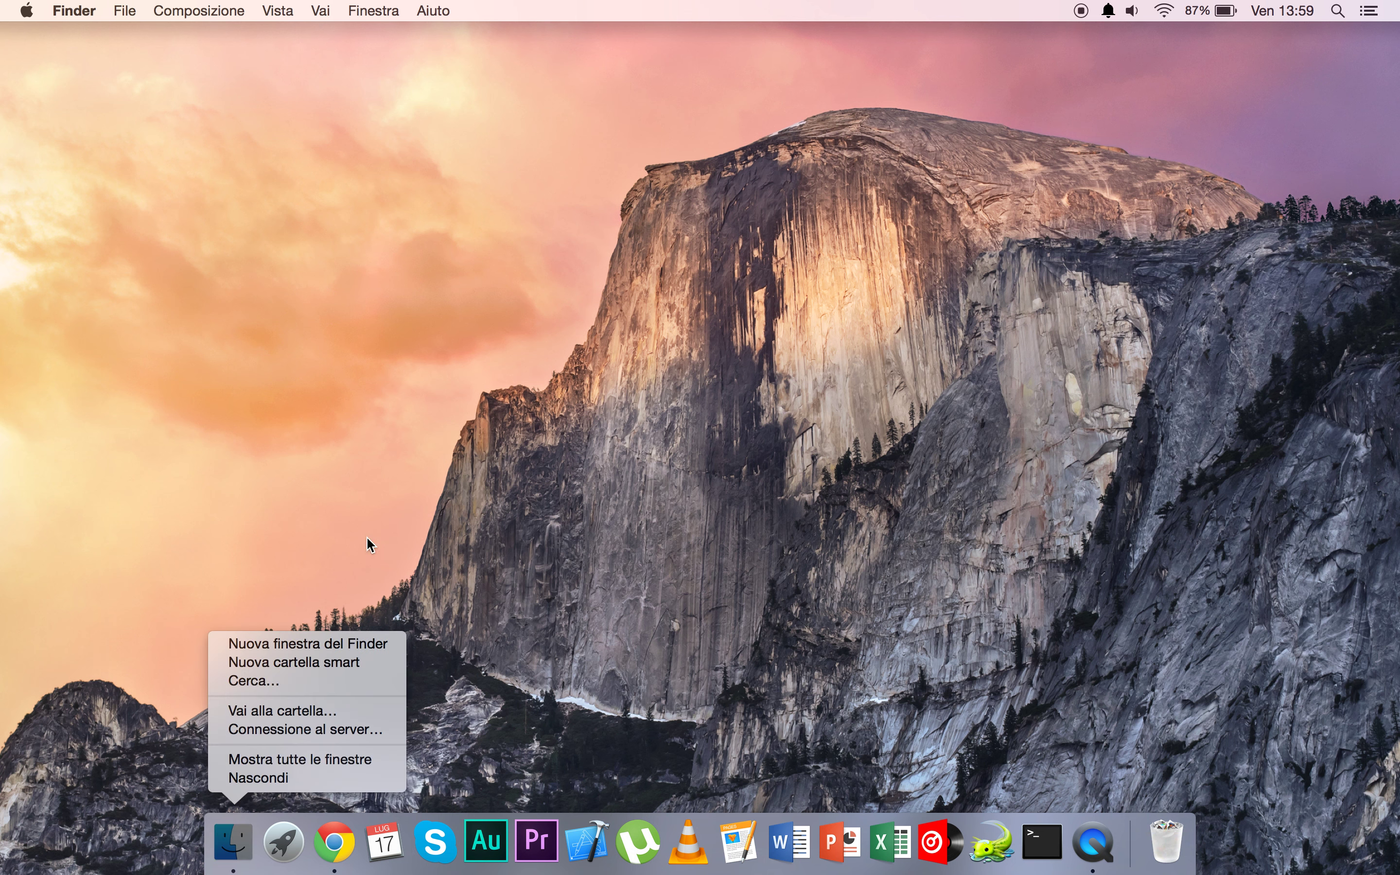
click(449, 532)
- Open two Finder windows, one showing Scrivania and one showing Applicazioni, and minimize both
click(238, 840)
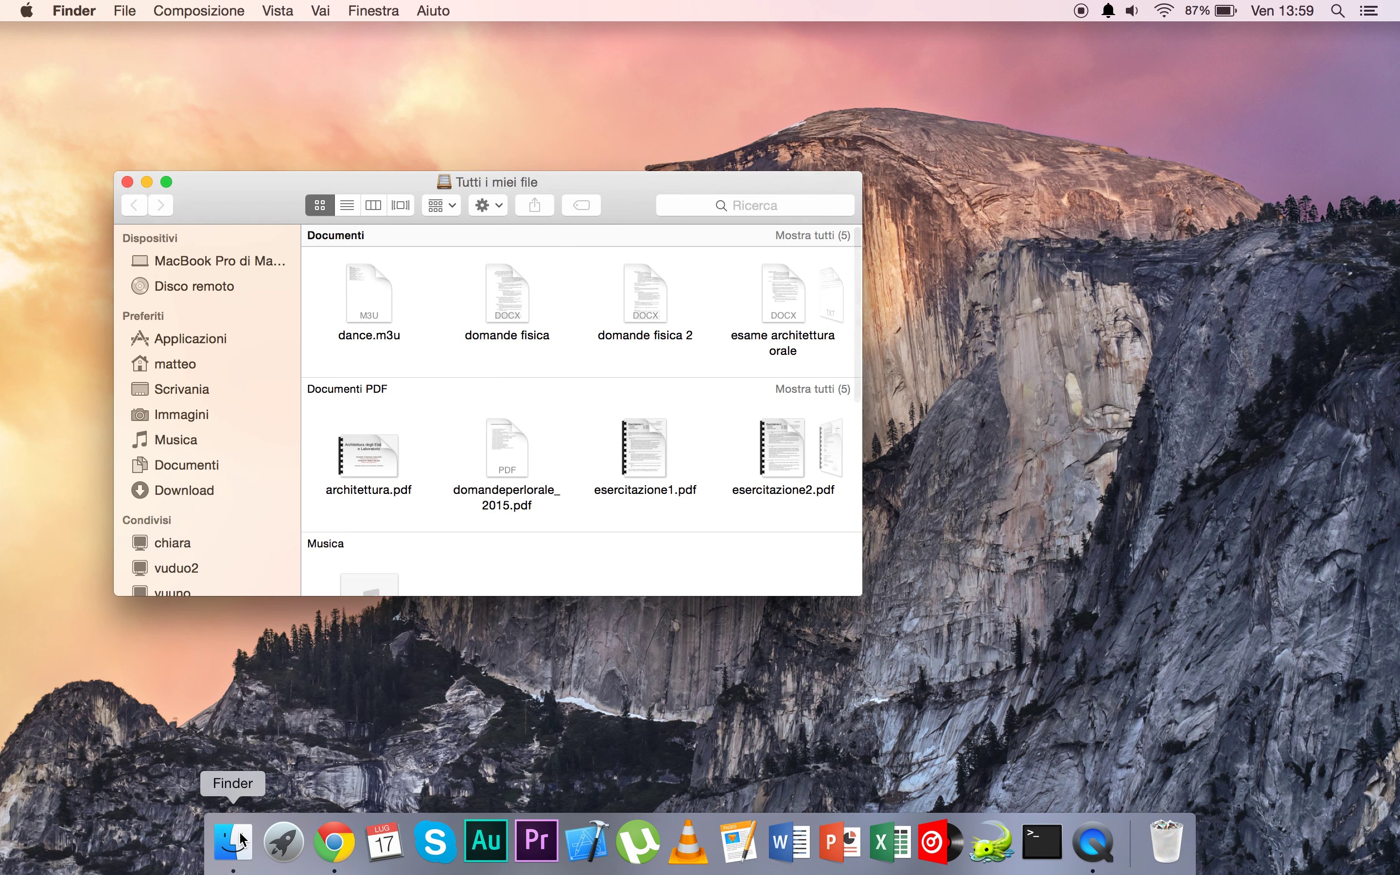
click(178, 398)
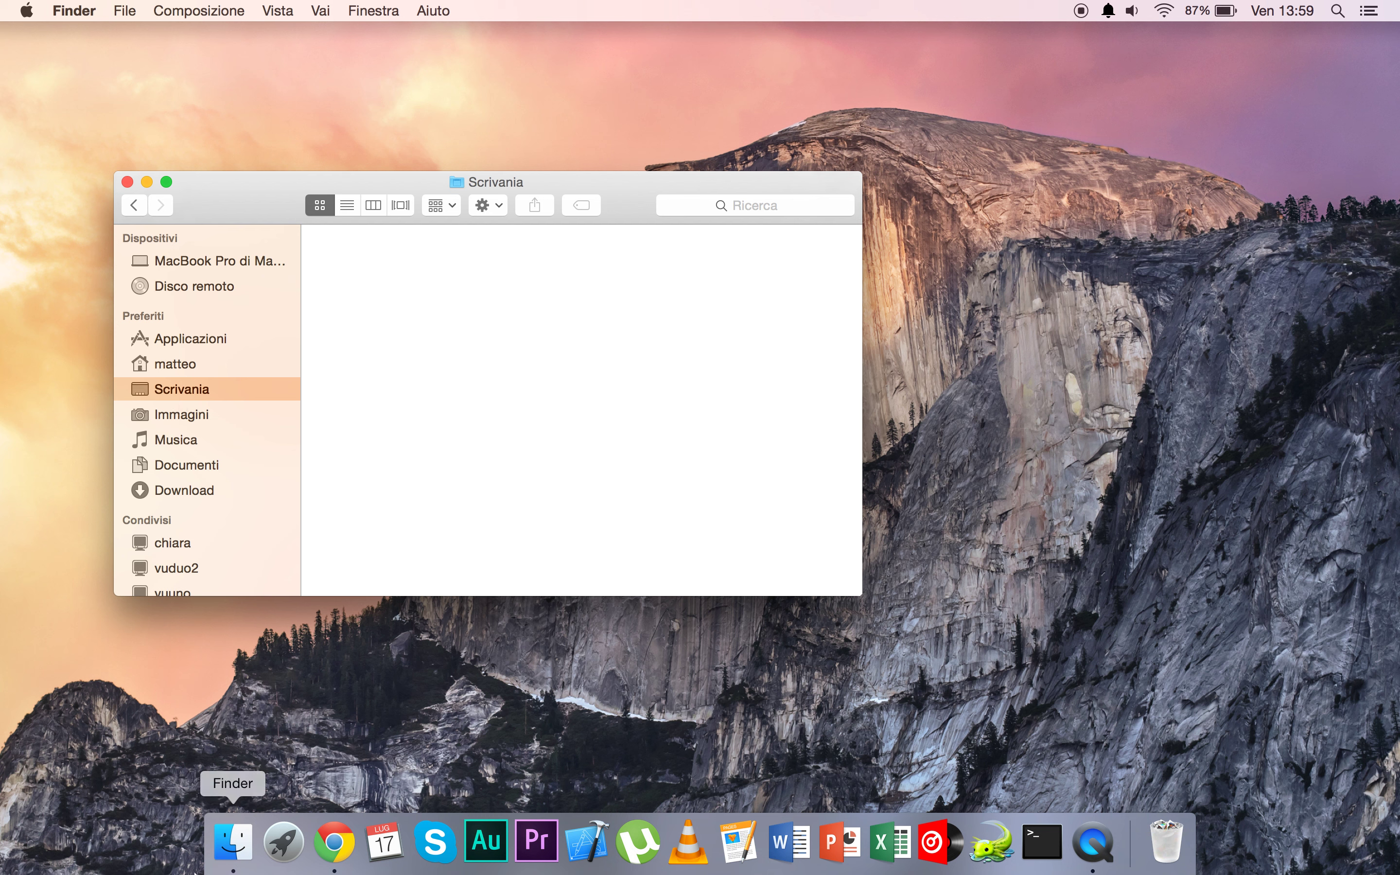
right_click(248, 854)
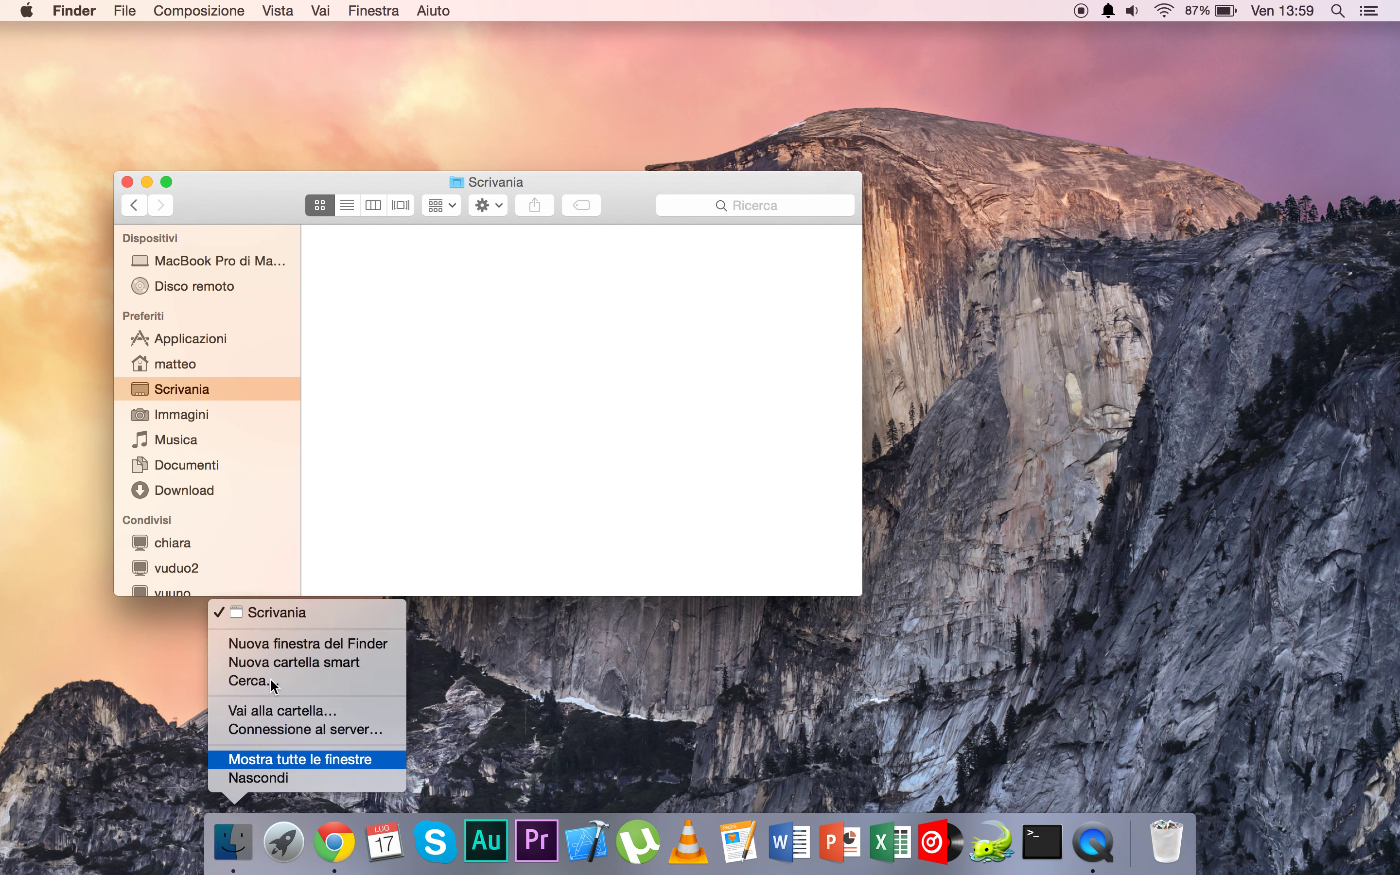
click(277, 649)
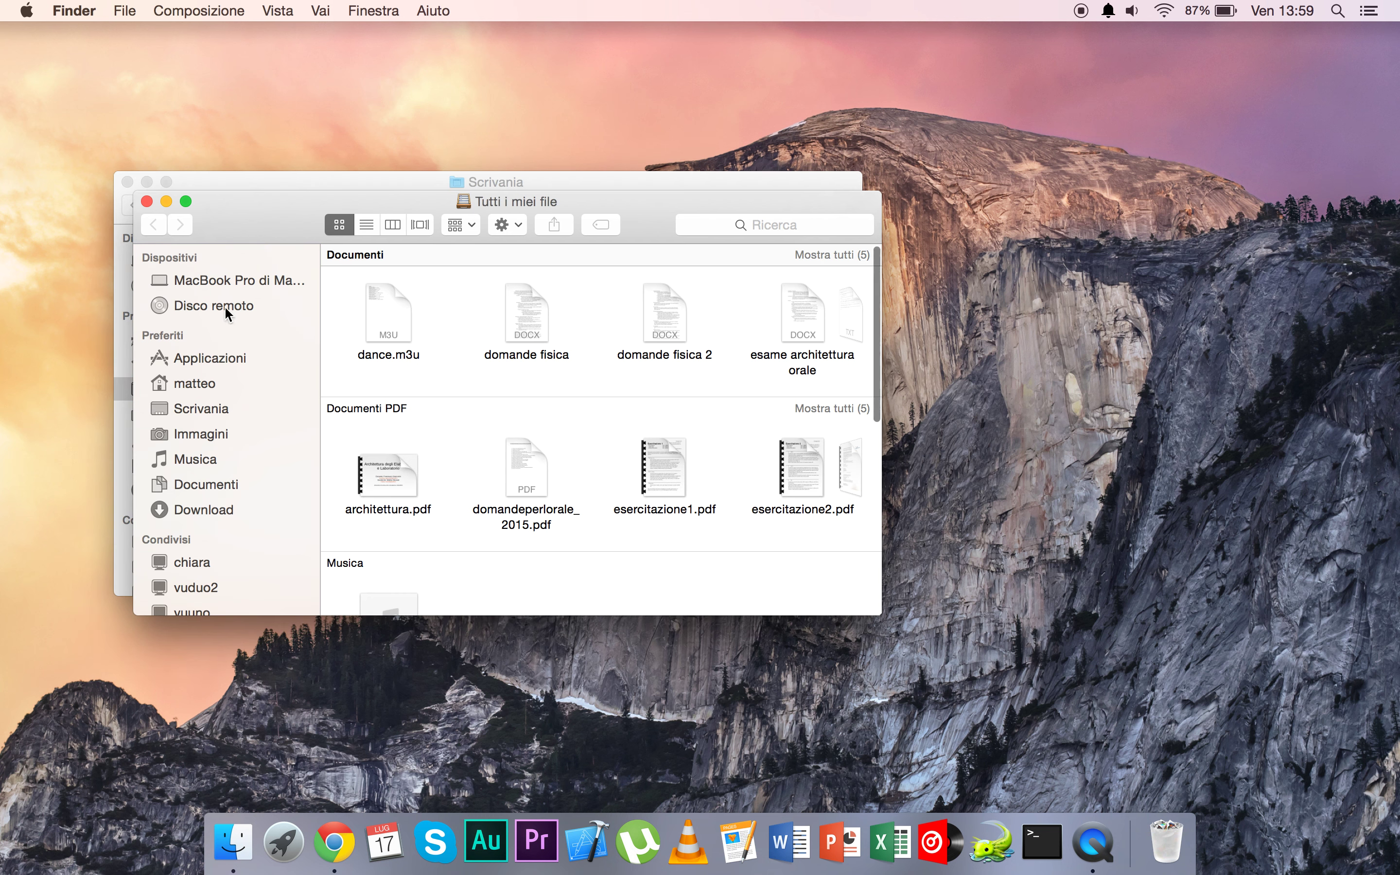
click(215, 355)
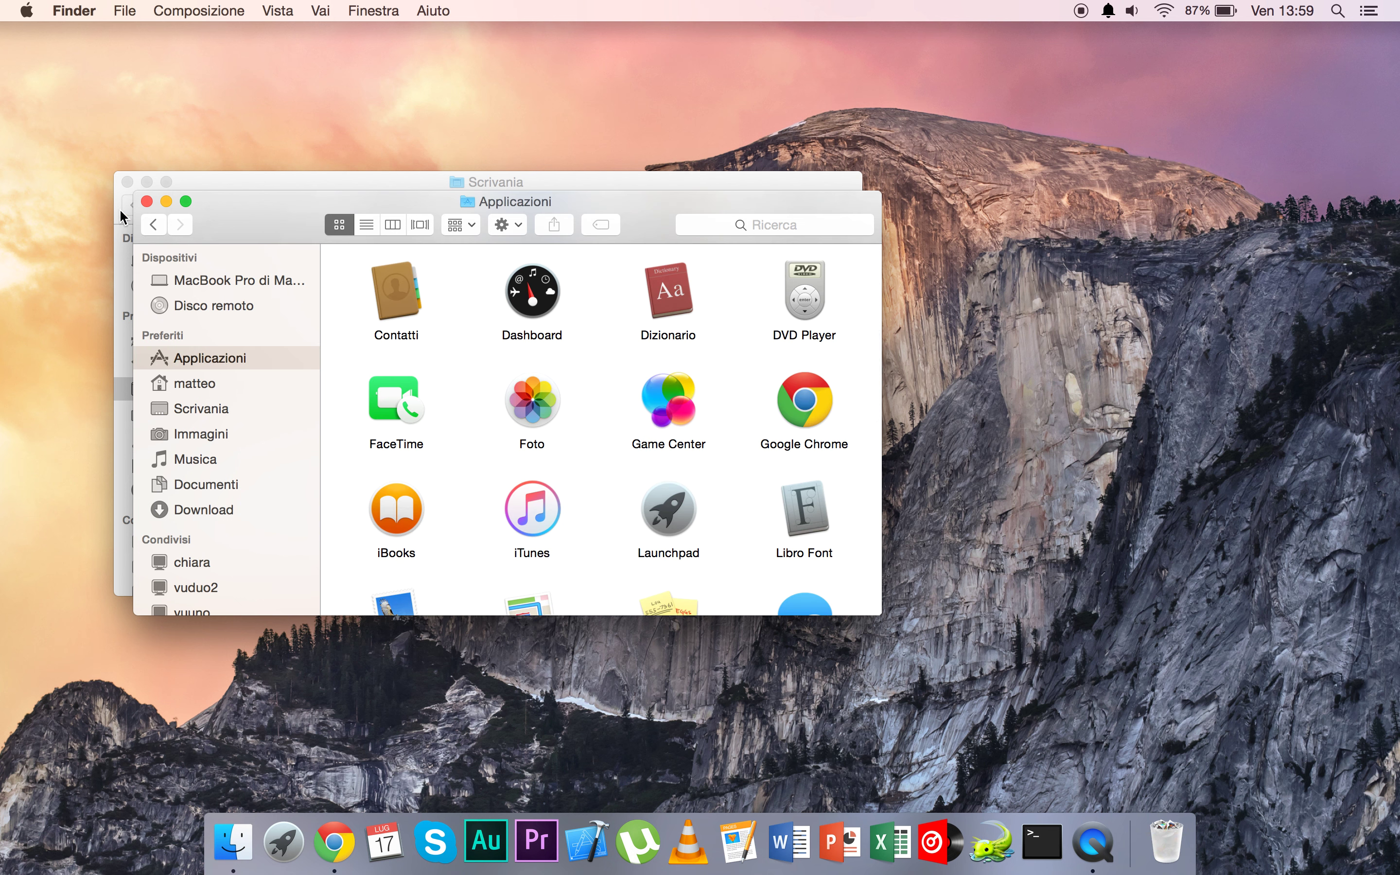
click(165, 200)
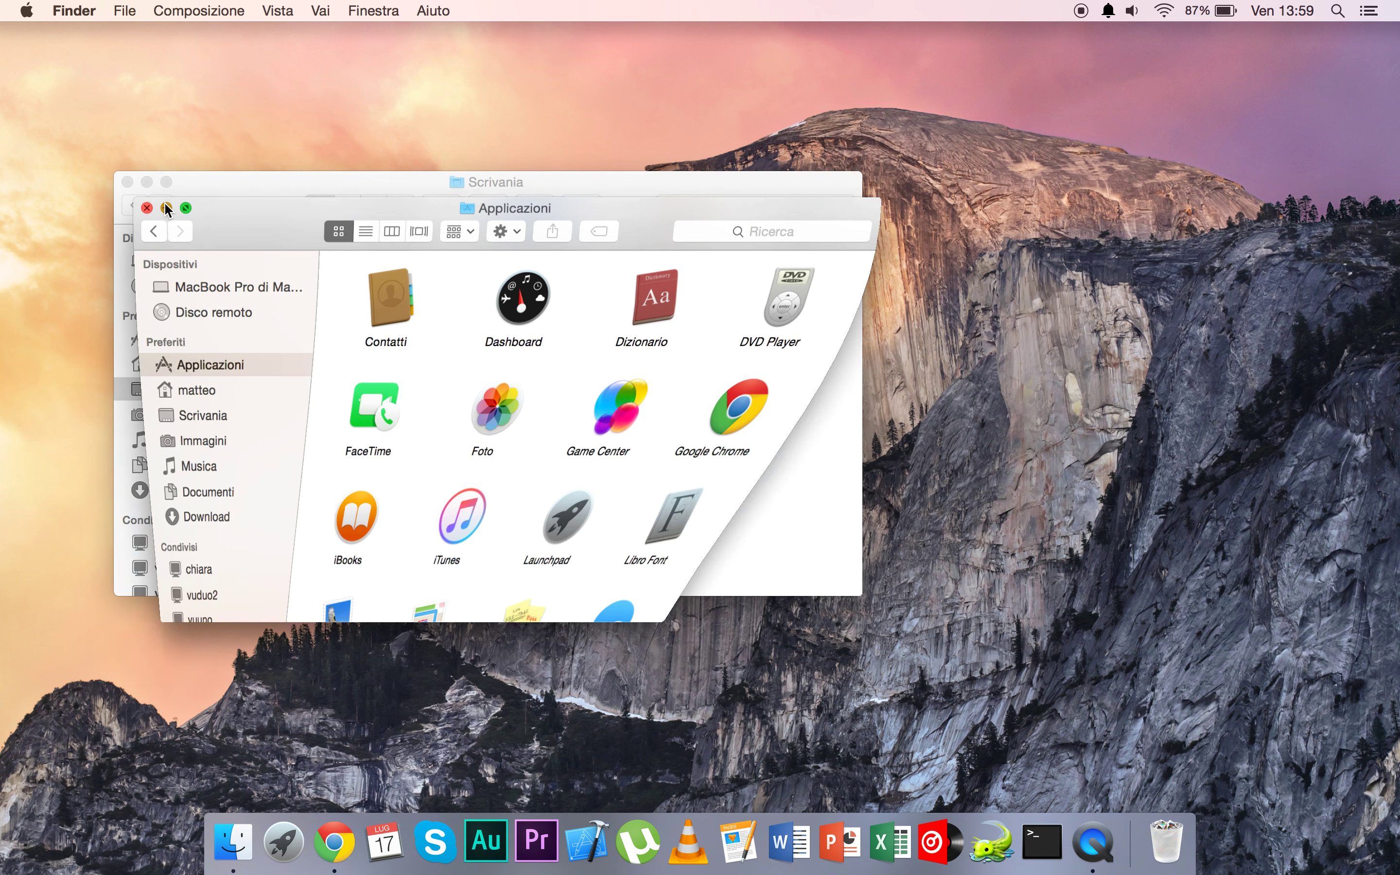
click(148, 182)
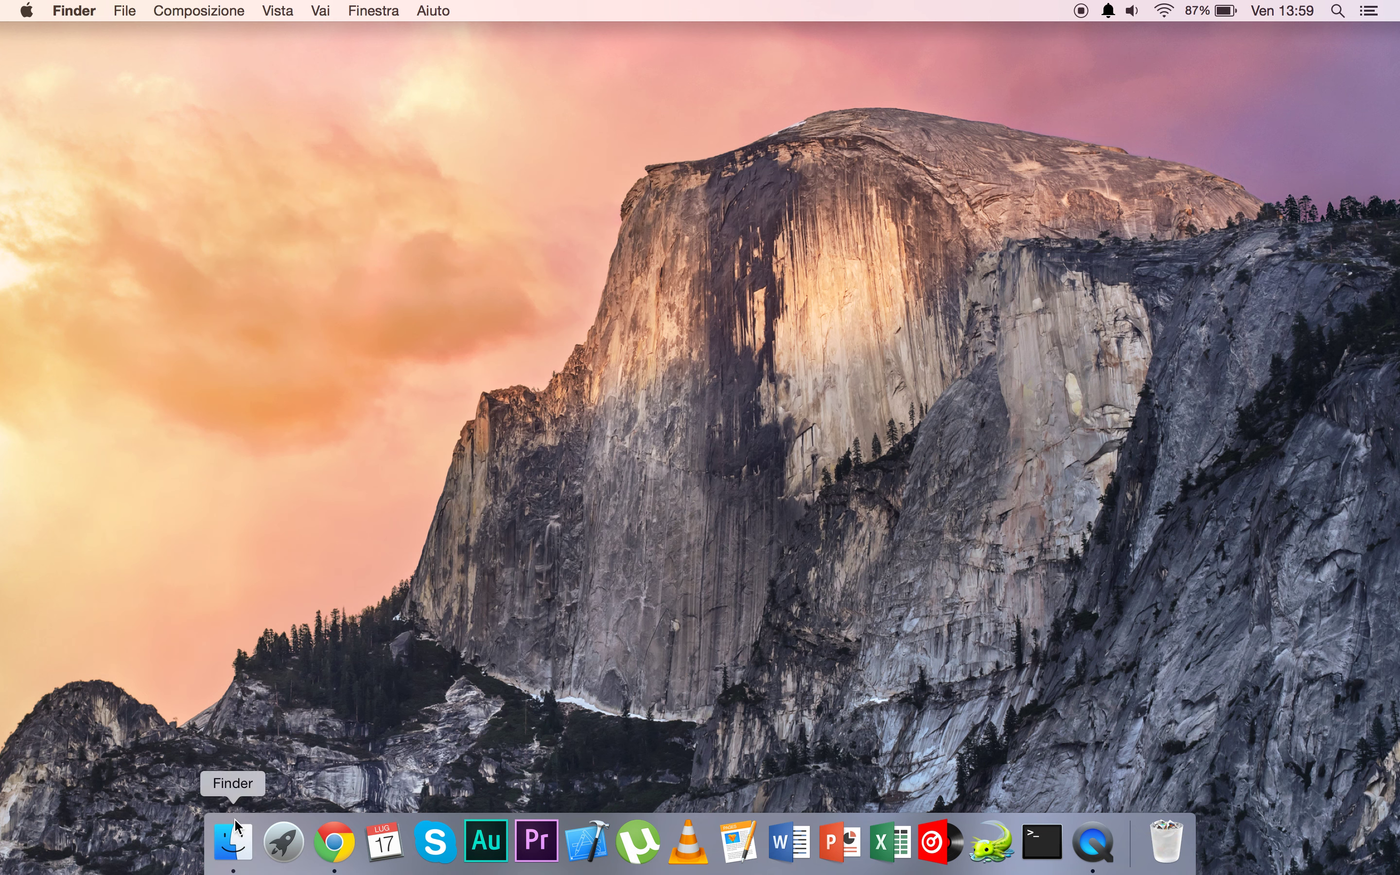
- Restore the minimized Scrivania window of Finder and minimize it again, two times in a row
click(234, 844)
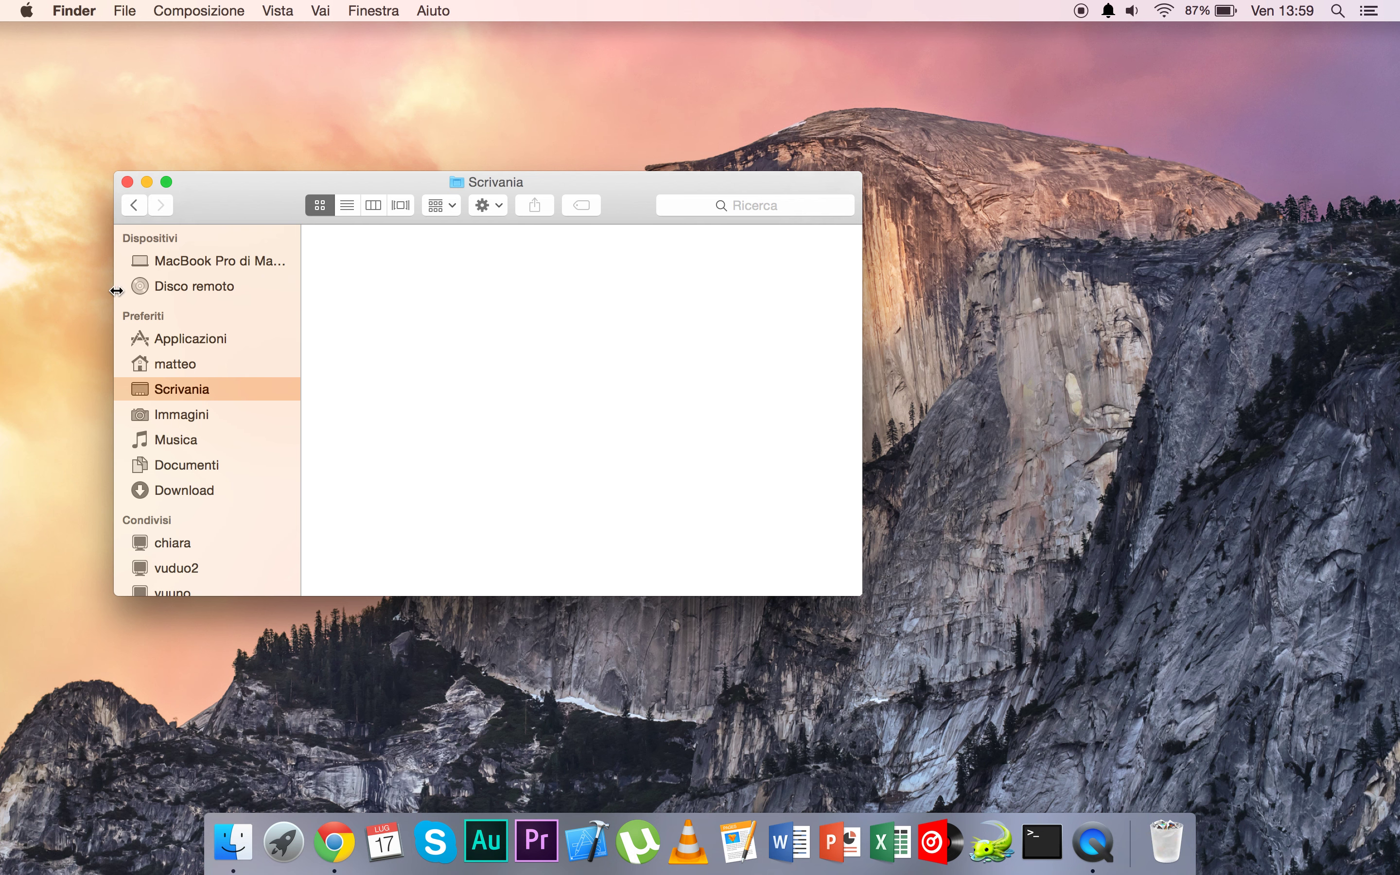
click(147, 182)
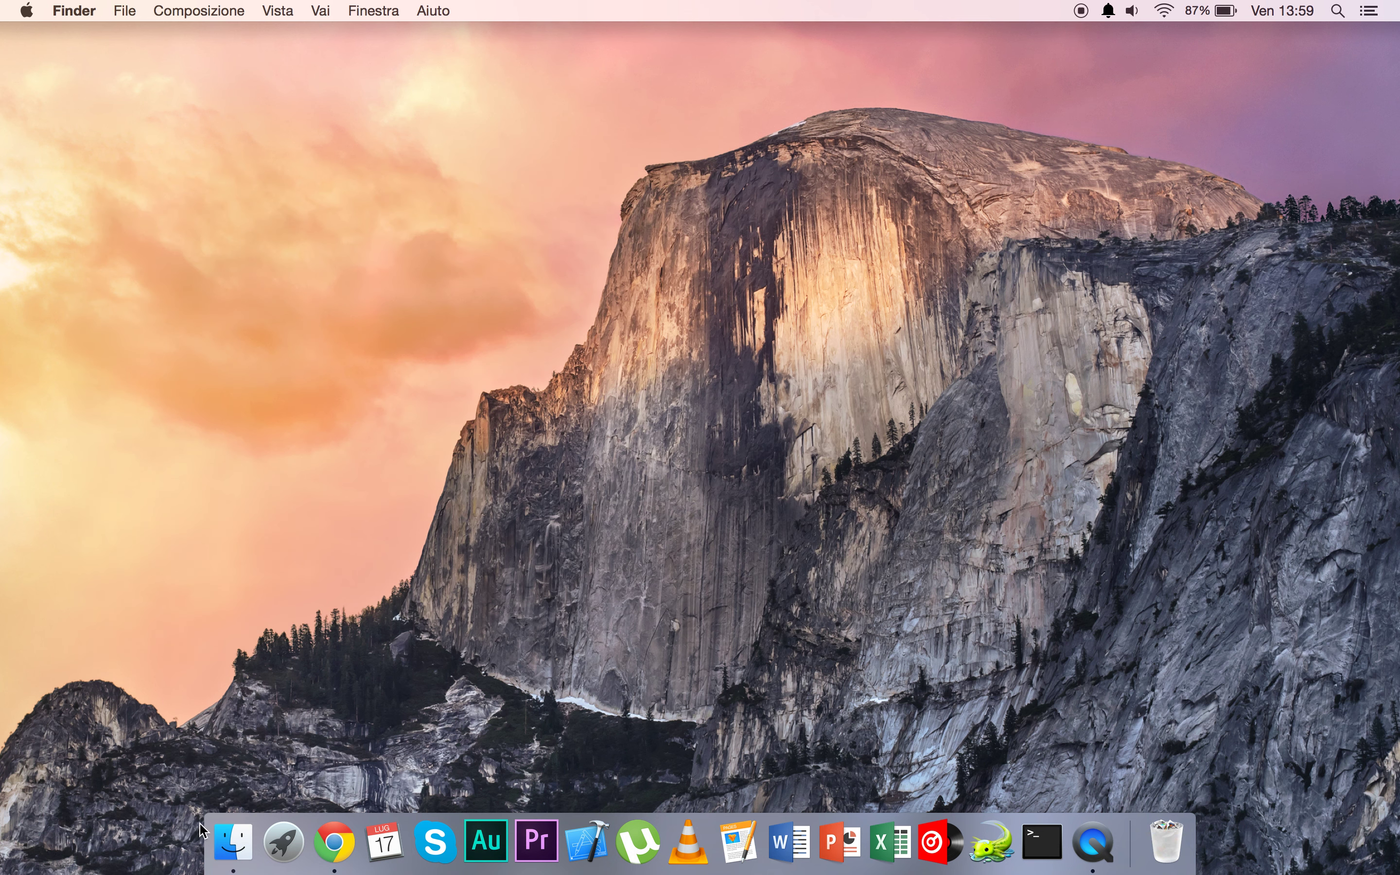
click(232, 845)
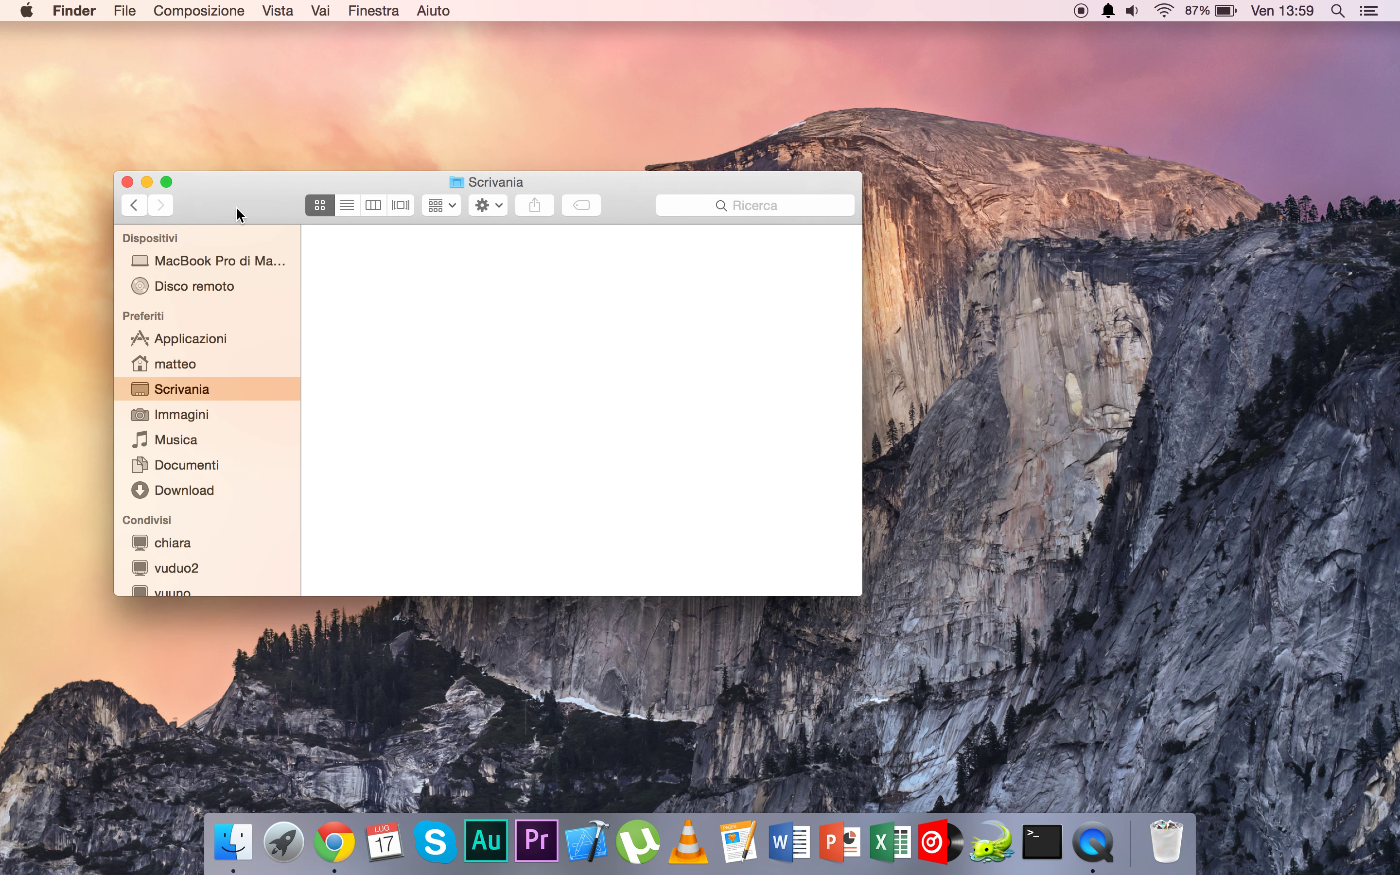
click(146, 182)
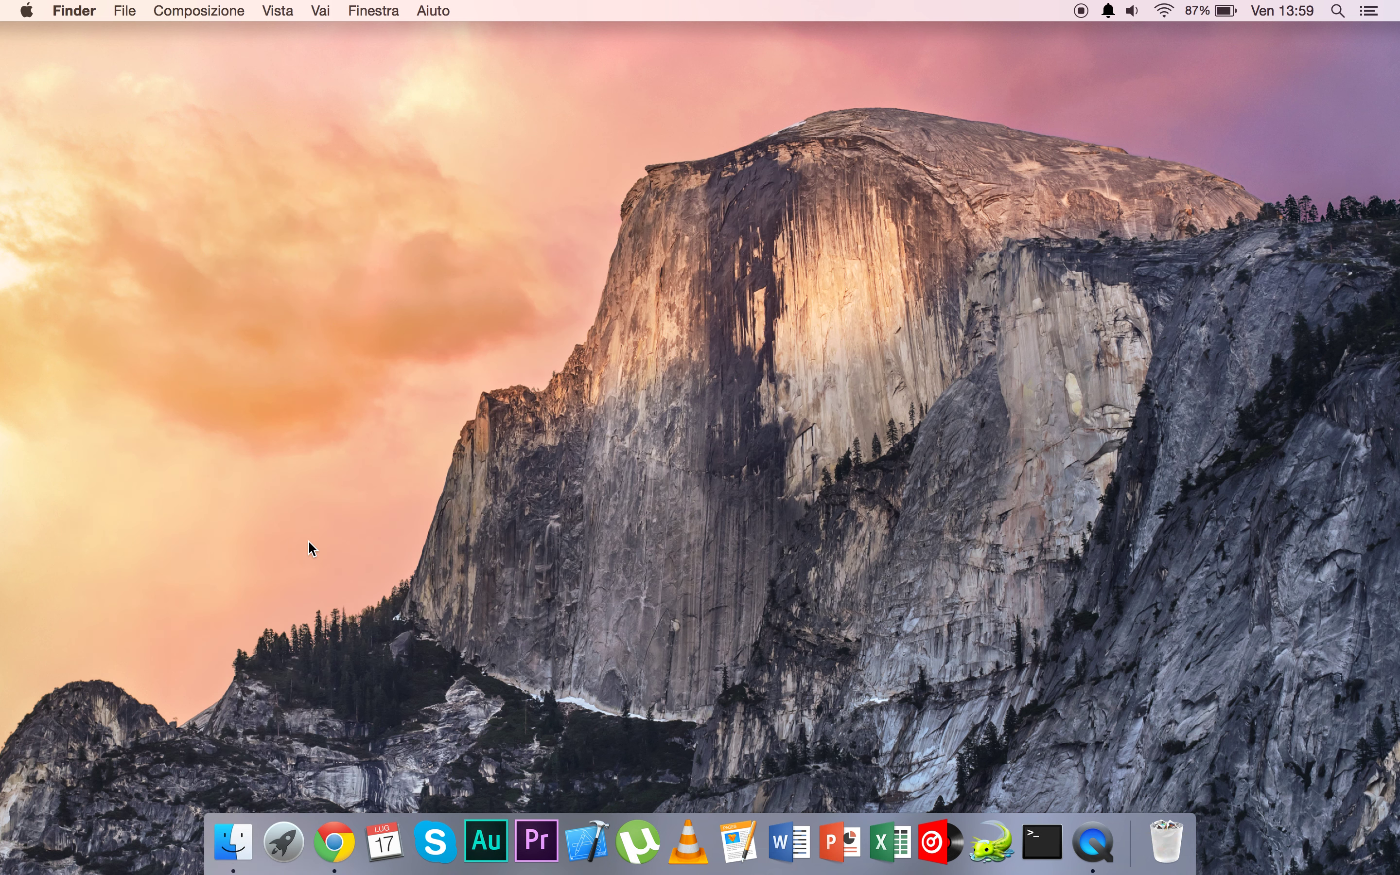
- Choose the minimized Applicazioni window from Finder's Dock menu, dismiss it, and restore and close the Scrivania window
right_click(231, 839)
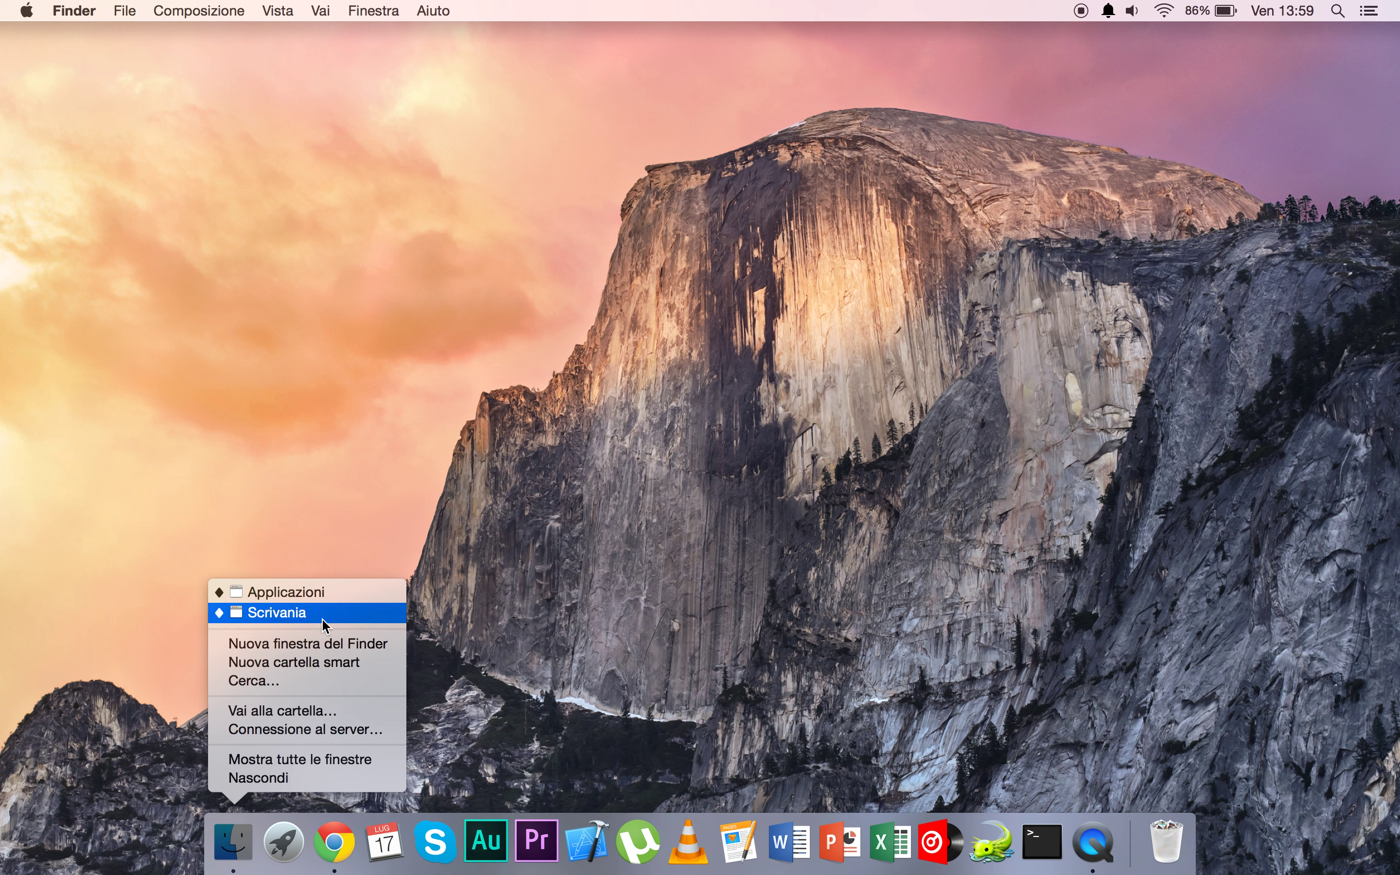
click(319, 592)
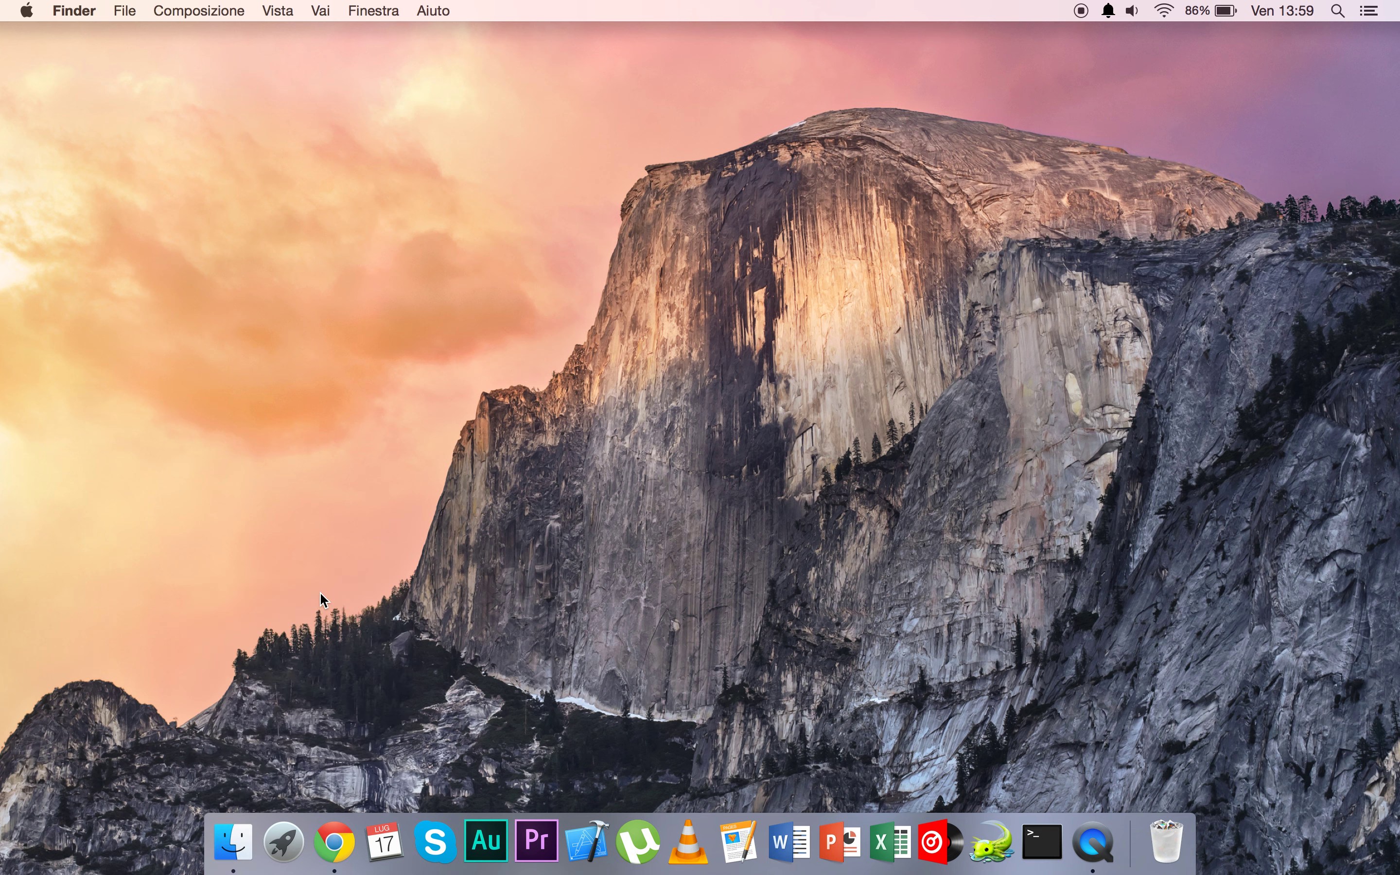
click(147, 201)
click(224, 842)
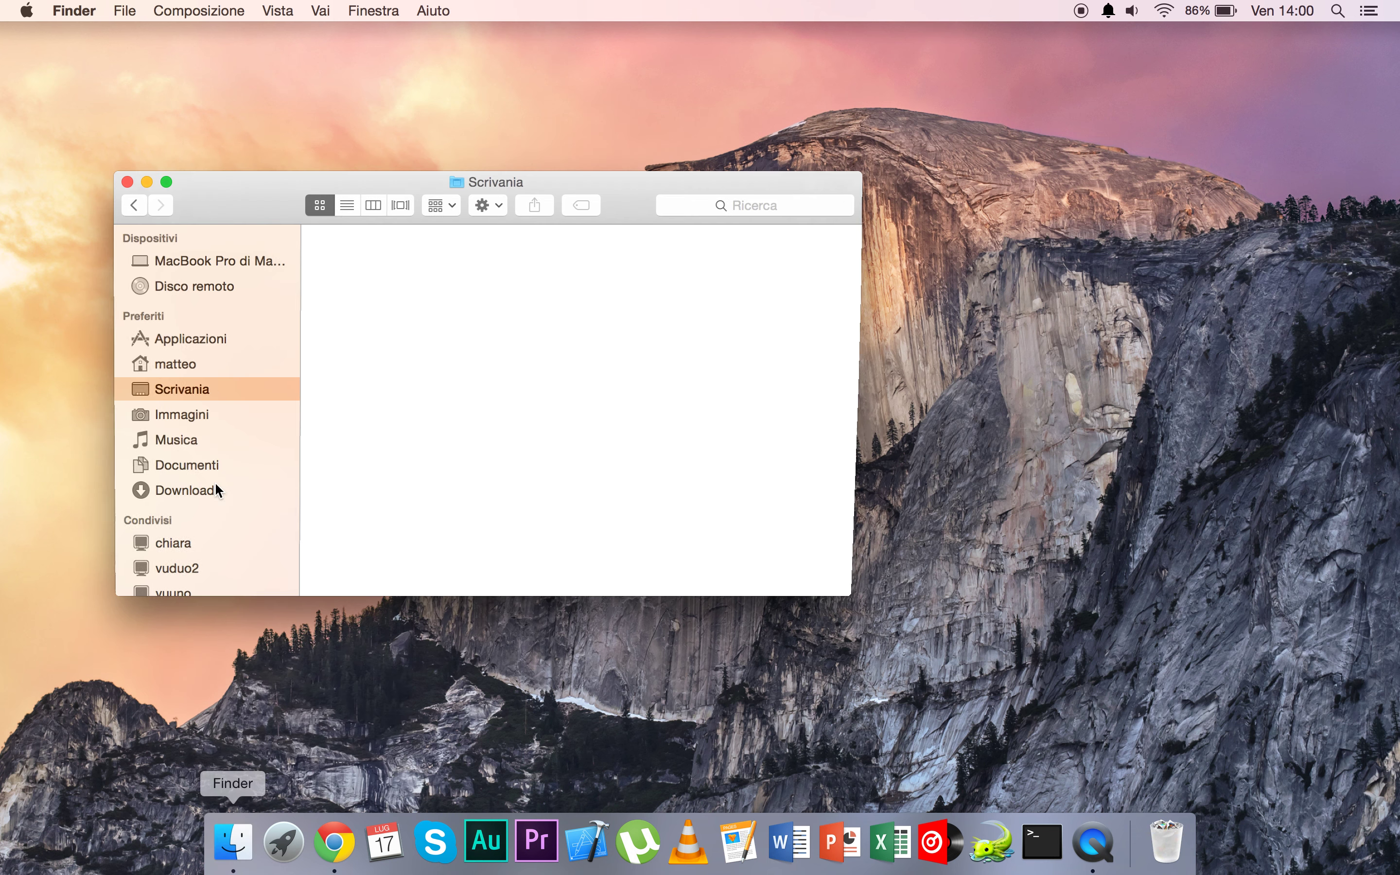
click(127, 182)
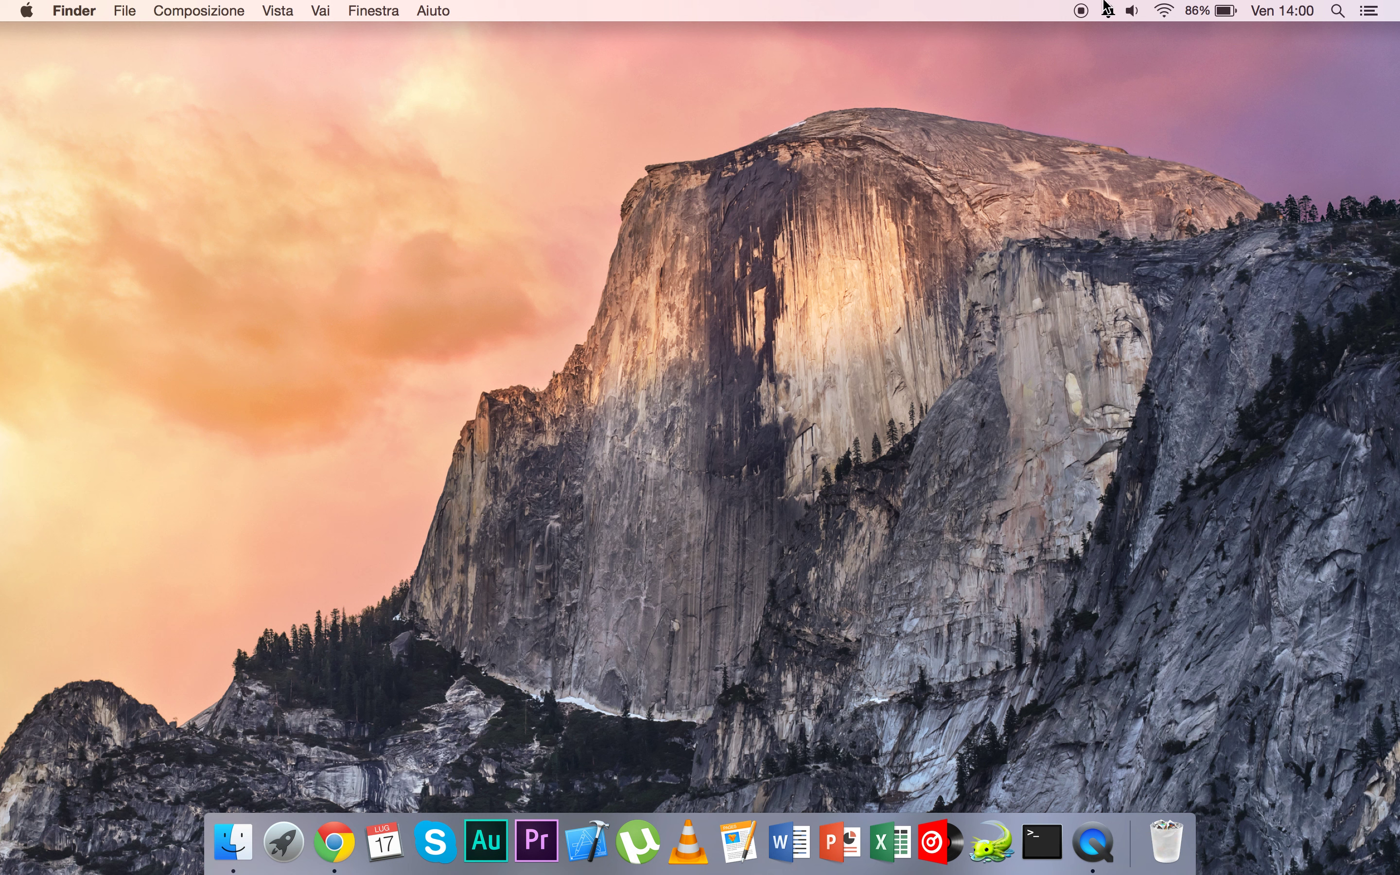
- View the available Wi-Fi networks and the volume slider in the menu bar, and dismiss them
click(1164, 12)
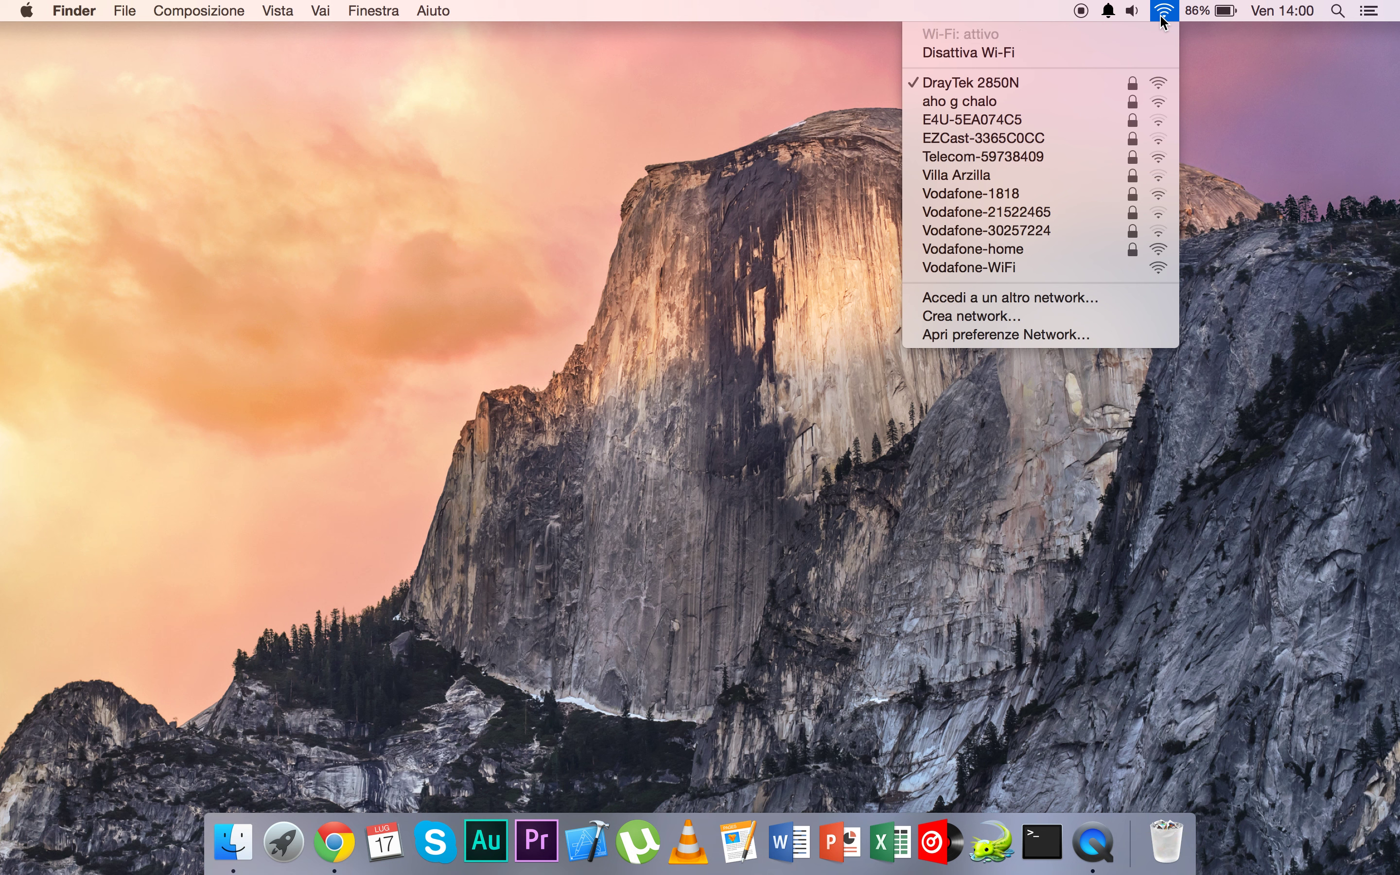
click(1138, 15)
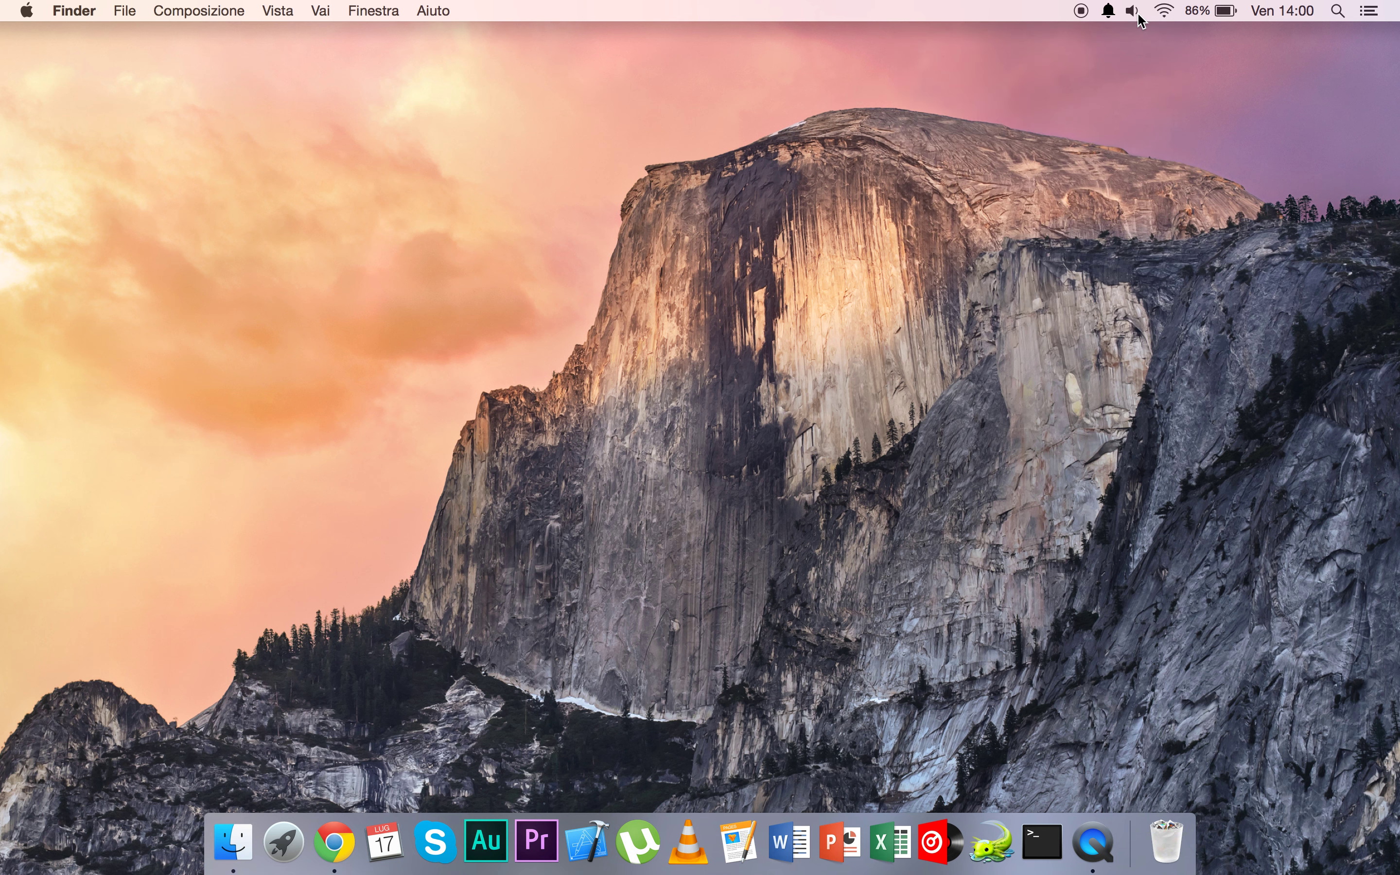
click(1133, 12)
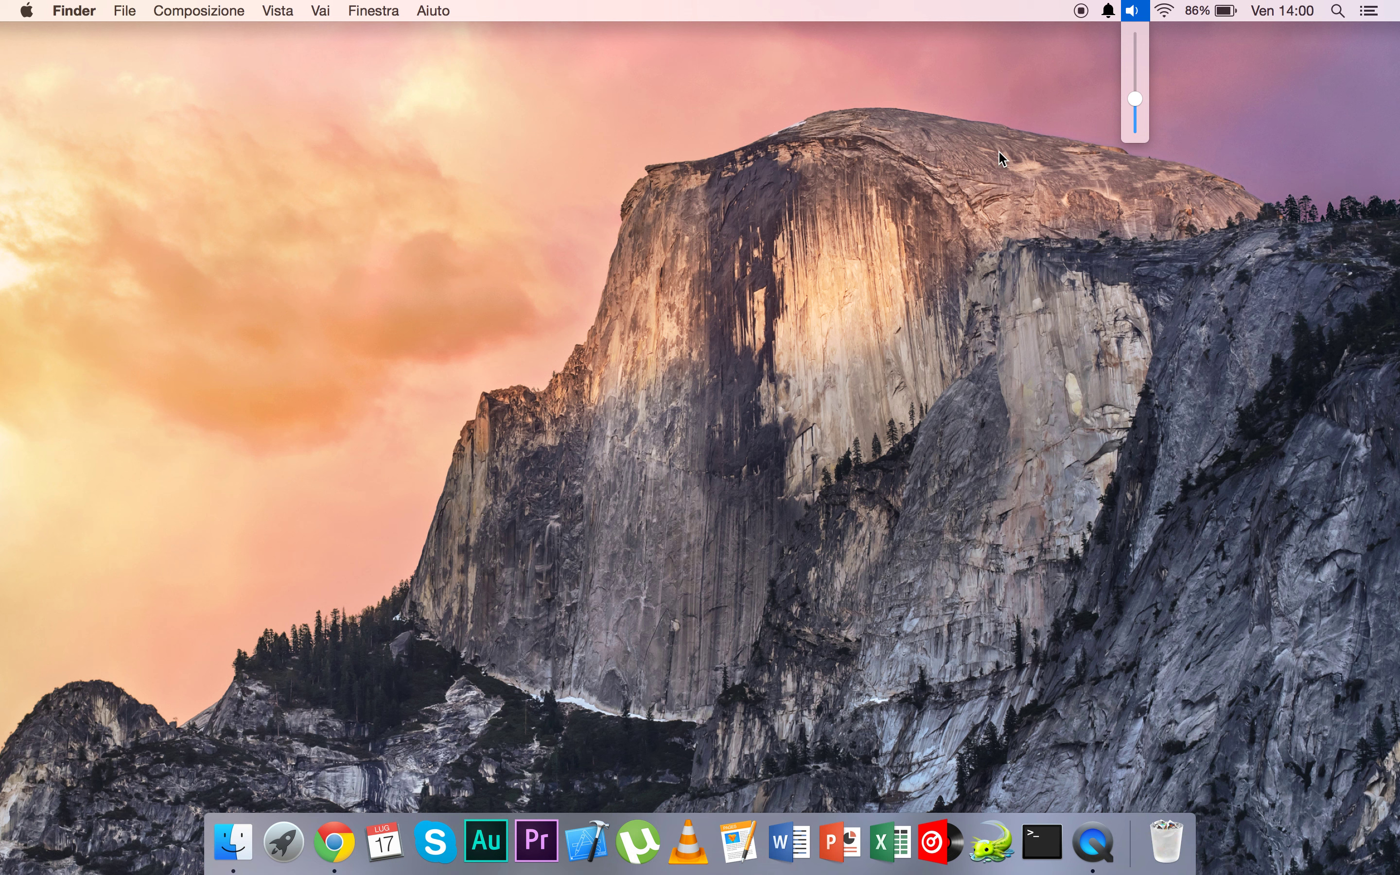
click(999, 152)
- View the Chrome notifications and the Oggi view of Notification Center, and dismiss both
click(1108, 10)
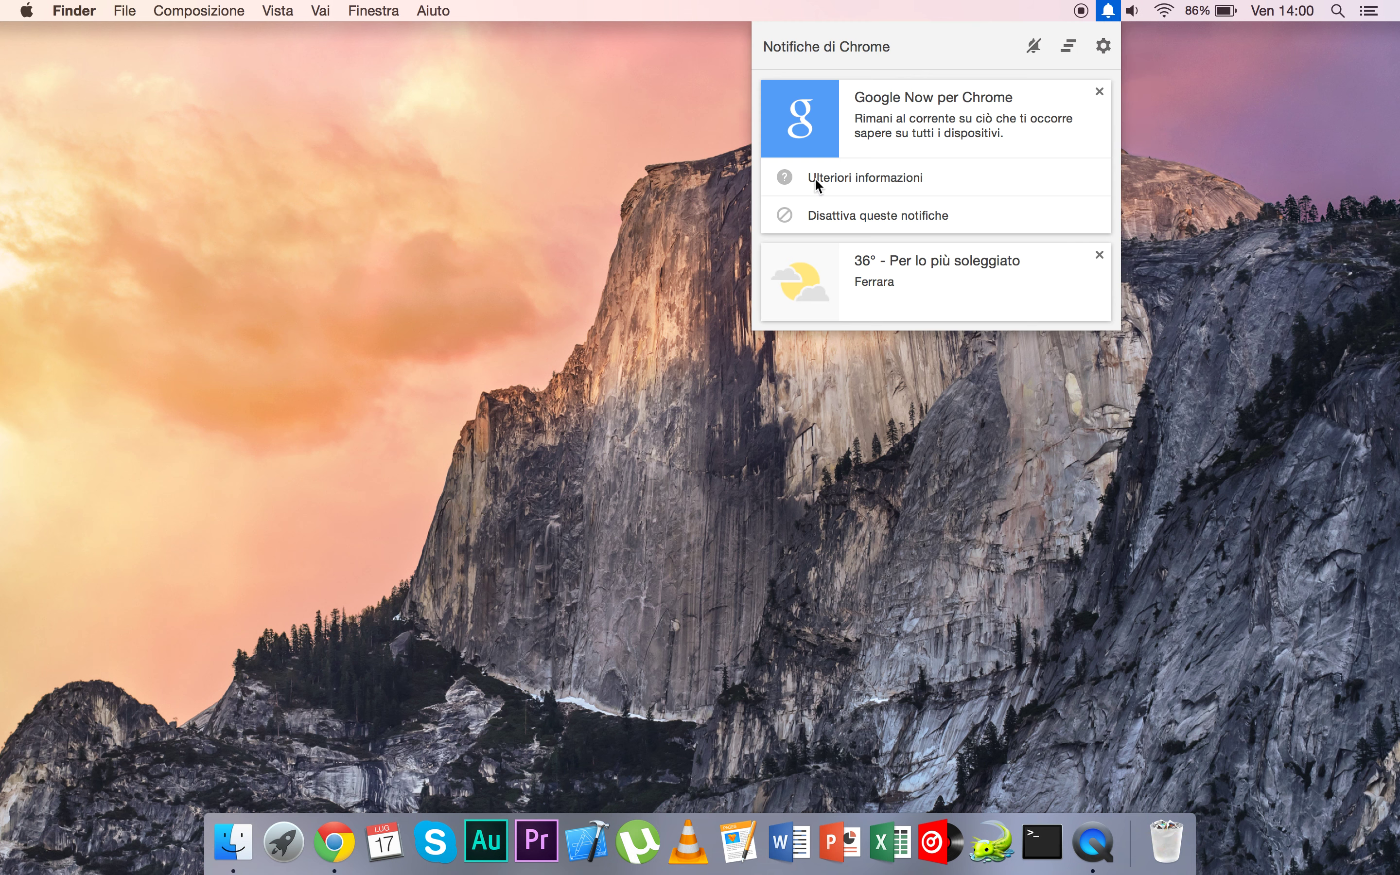
click(627, 248)
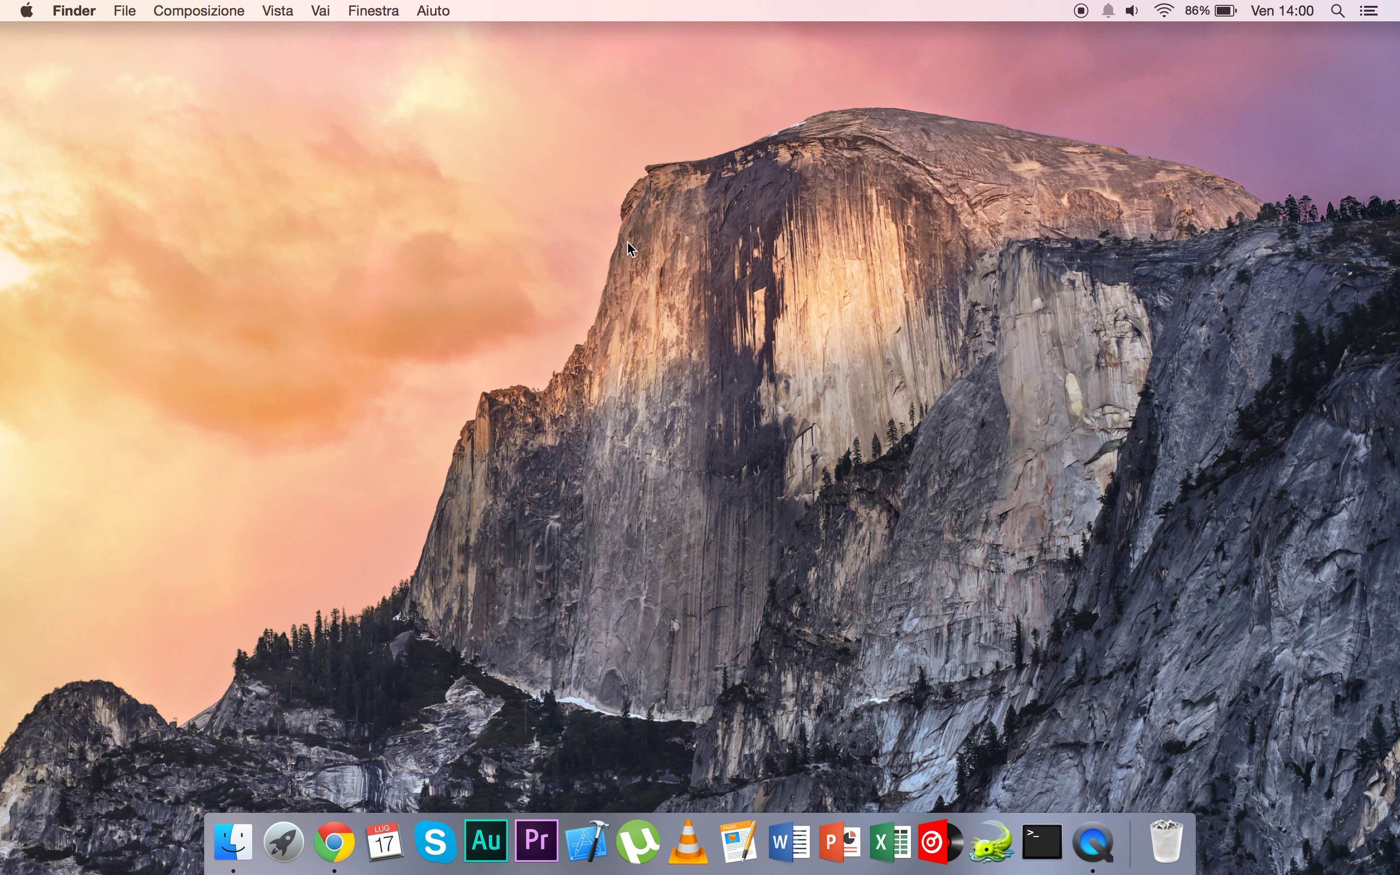
click(1377, 7)
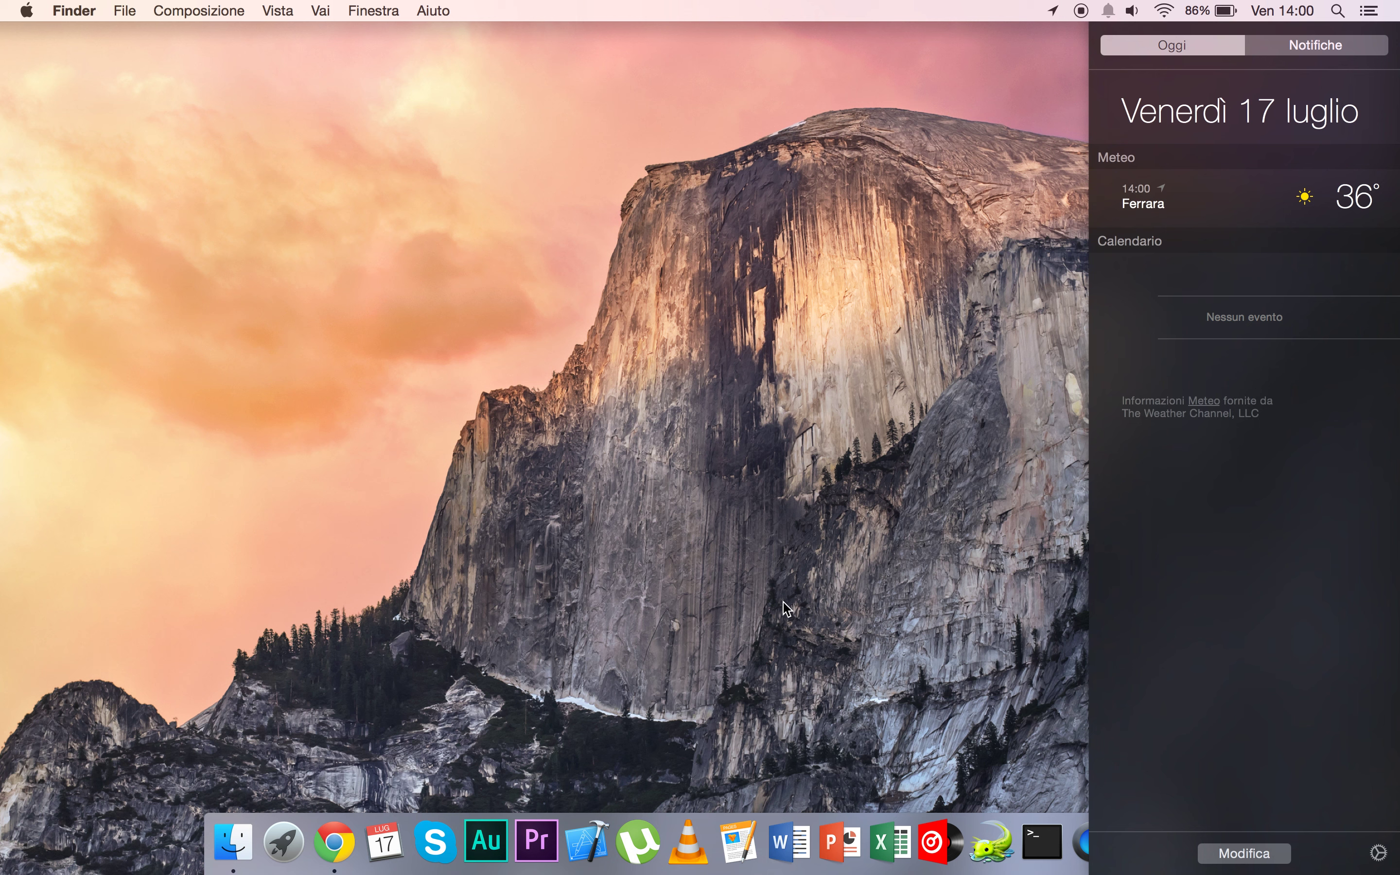
click(794, 510)
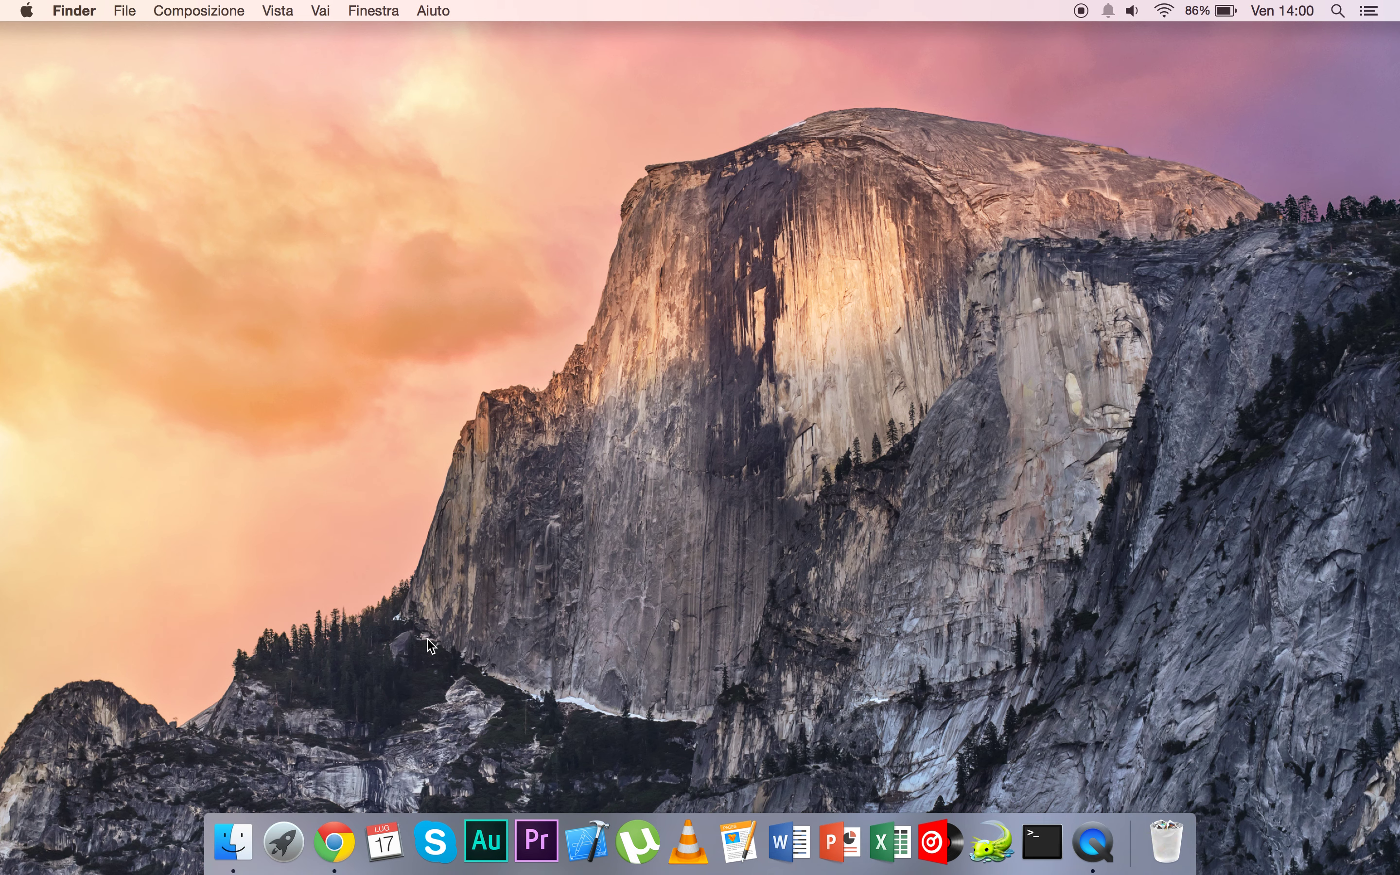
- Restore the Google Chrome window from the Dock and minimize it again
click(334, 842)
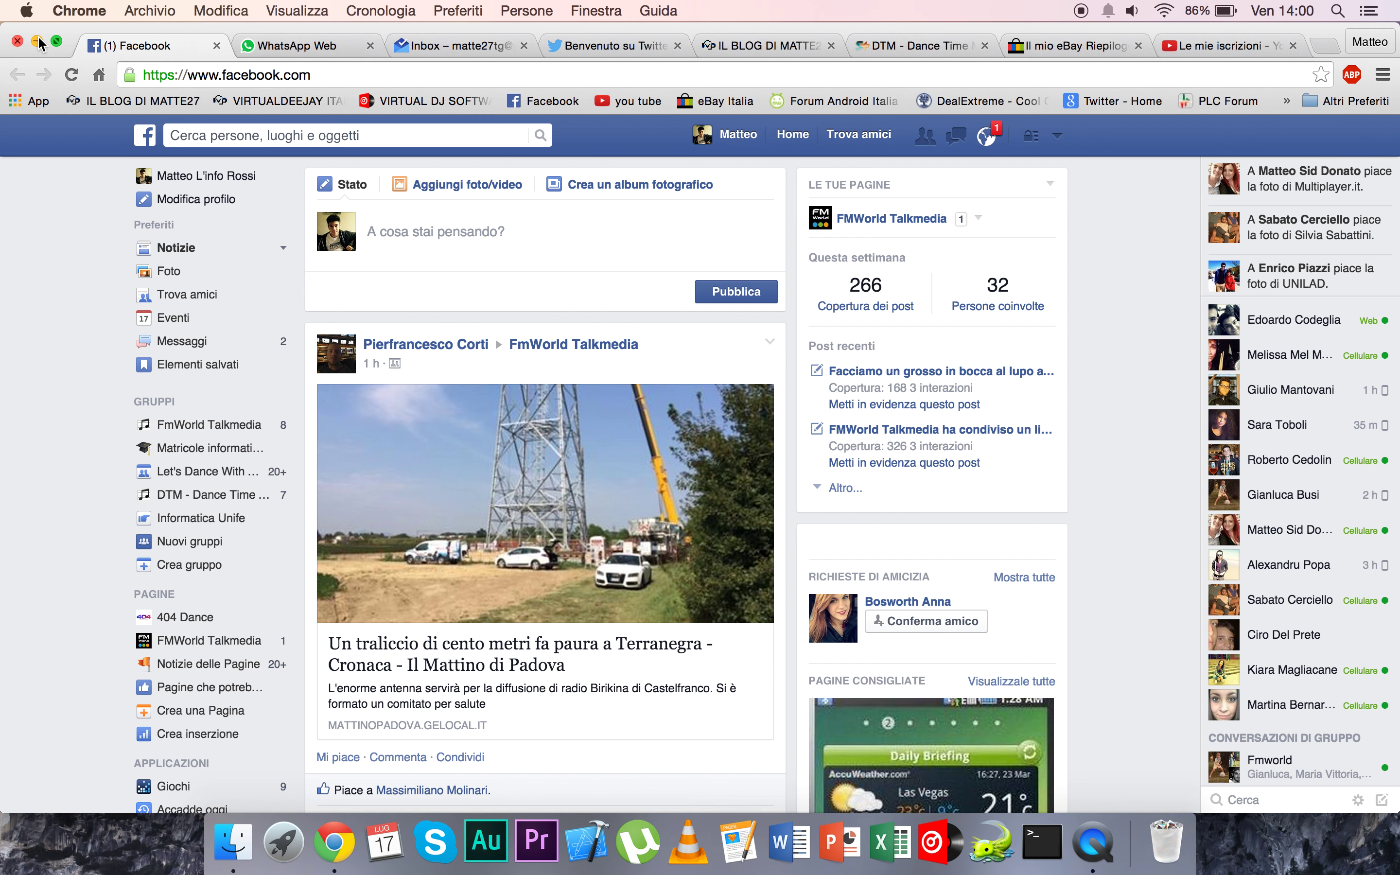
click(39, 41)
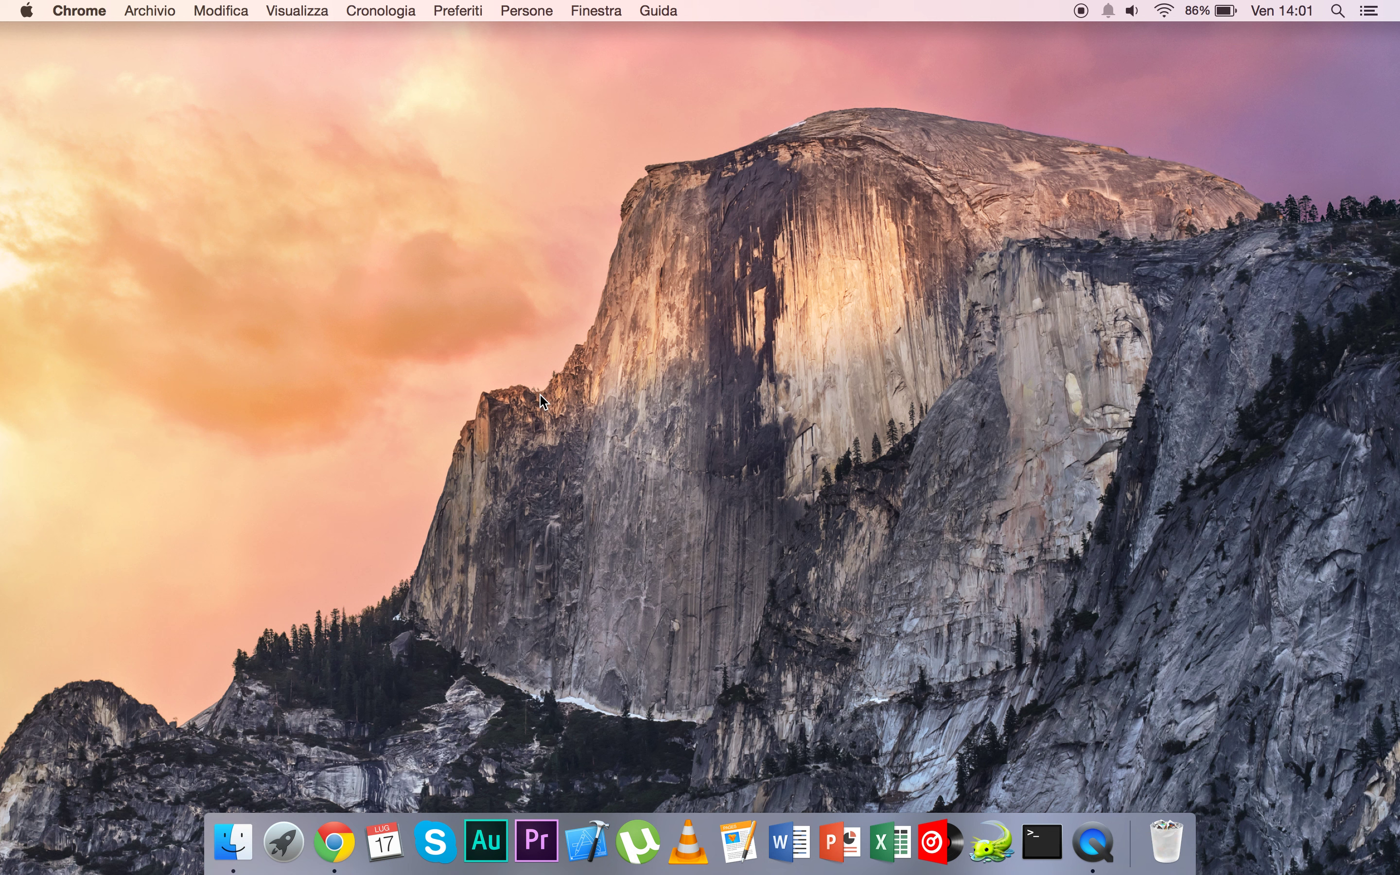
- Launch Calendario, close its window, reopen it from the Dock, and quit the application completely
click(387, 826)
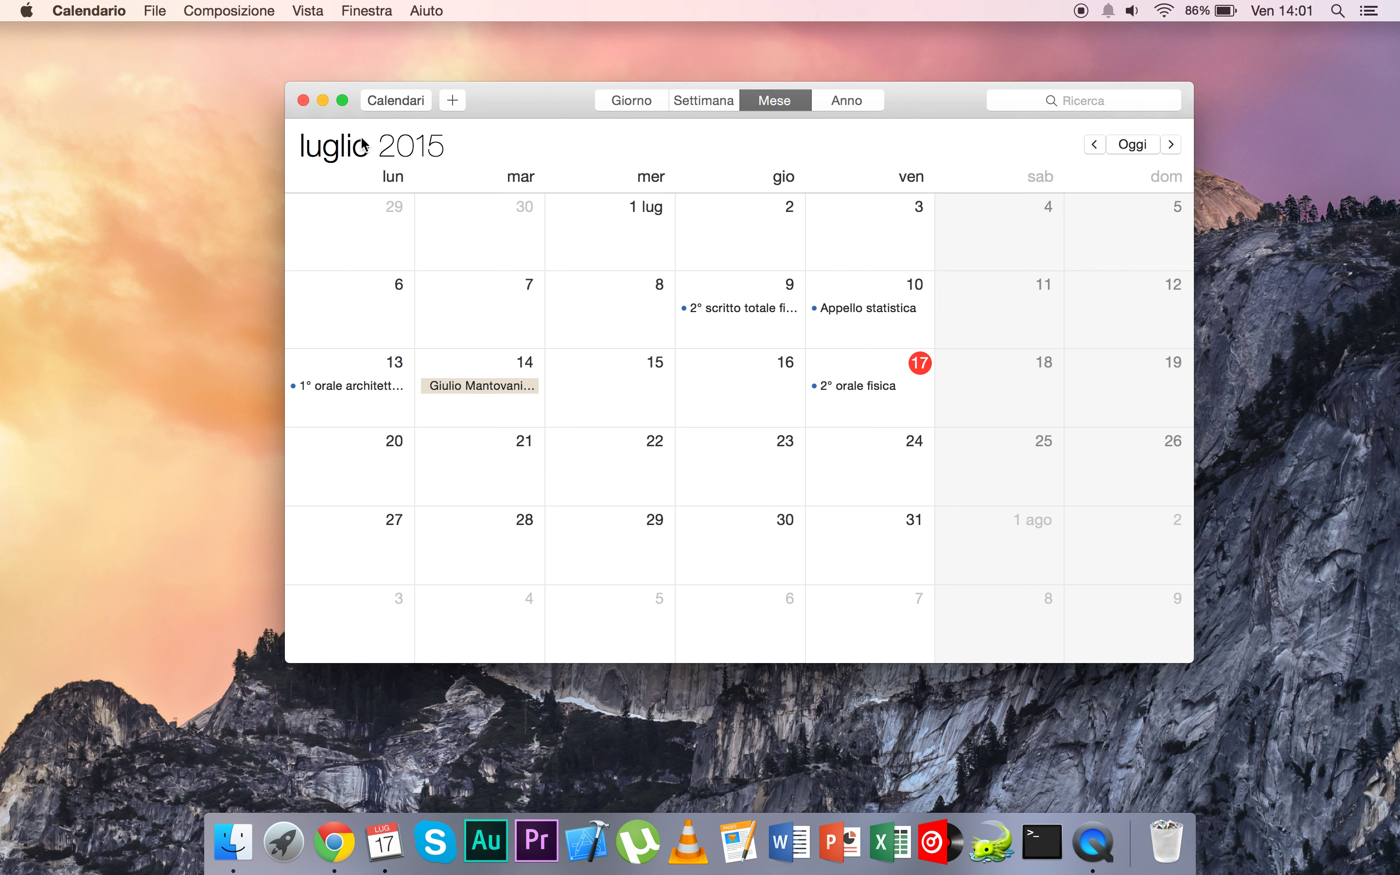
click(305, 102)
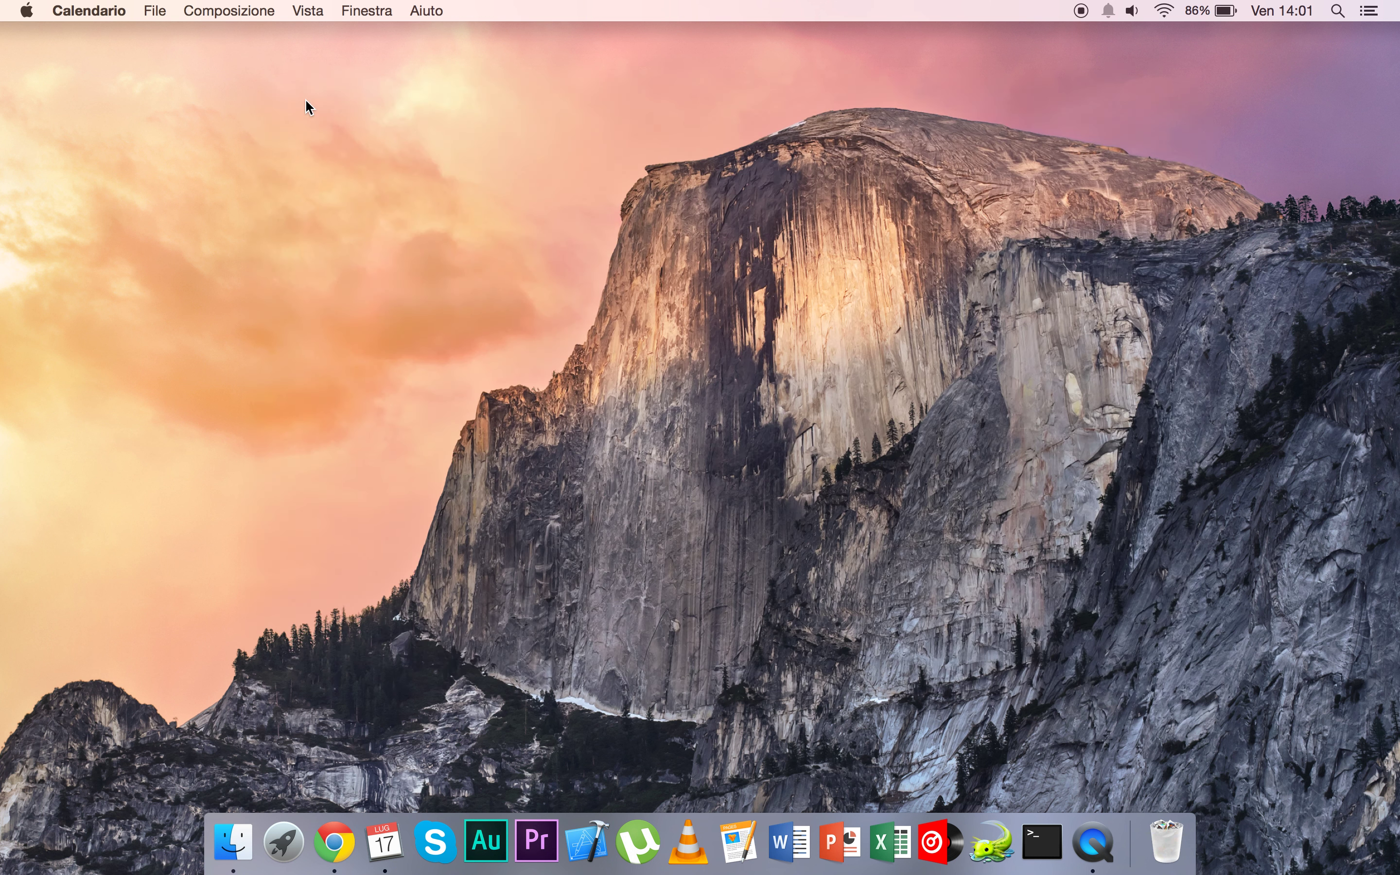
click(386, 844)
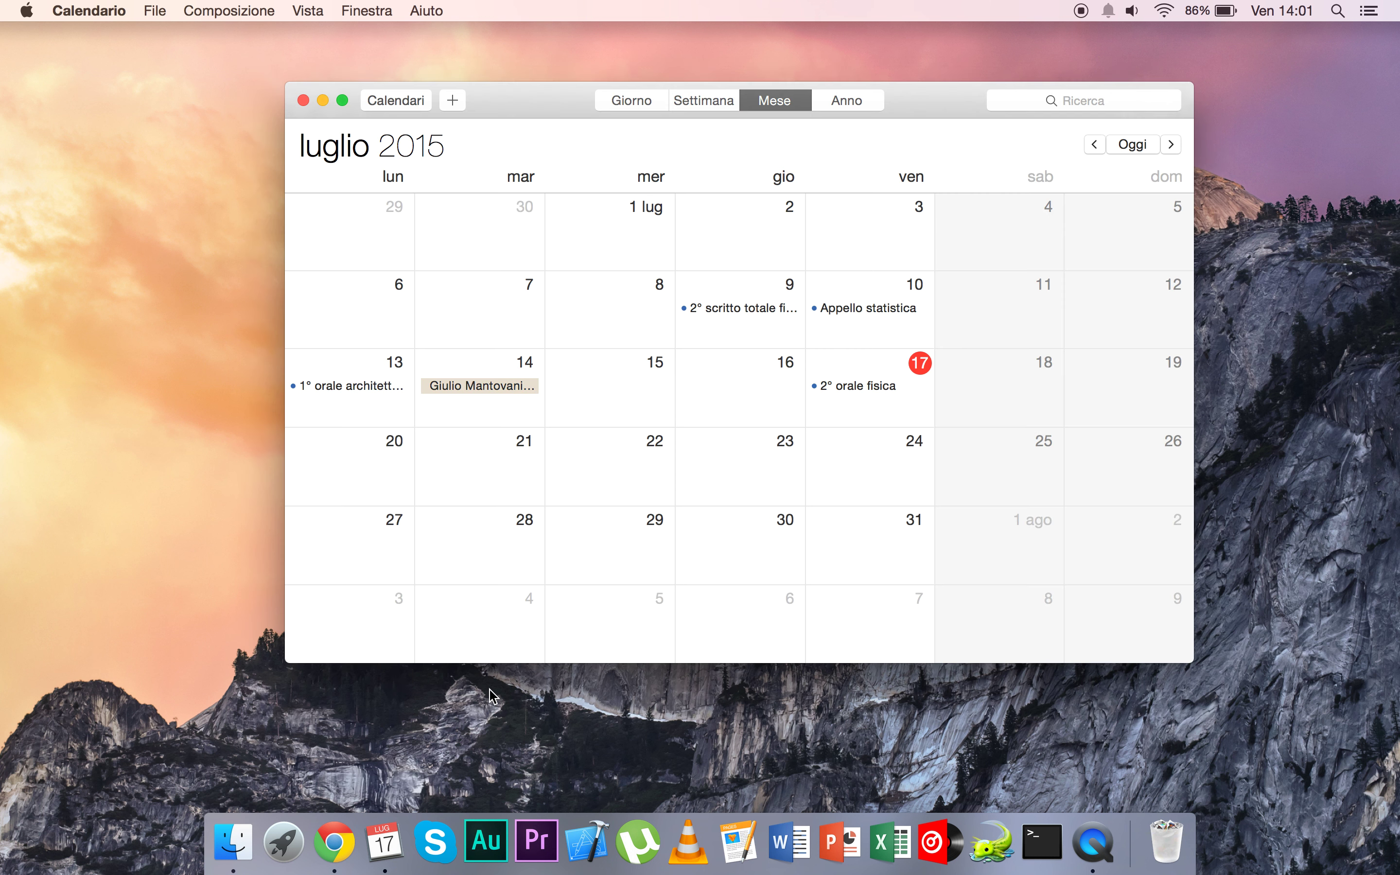
key(super+q)
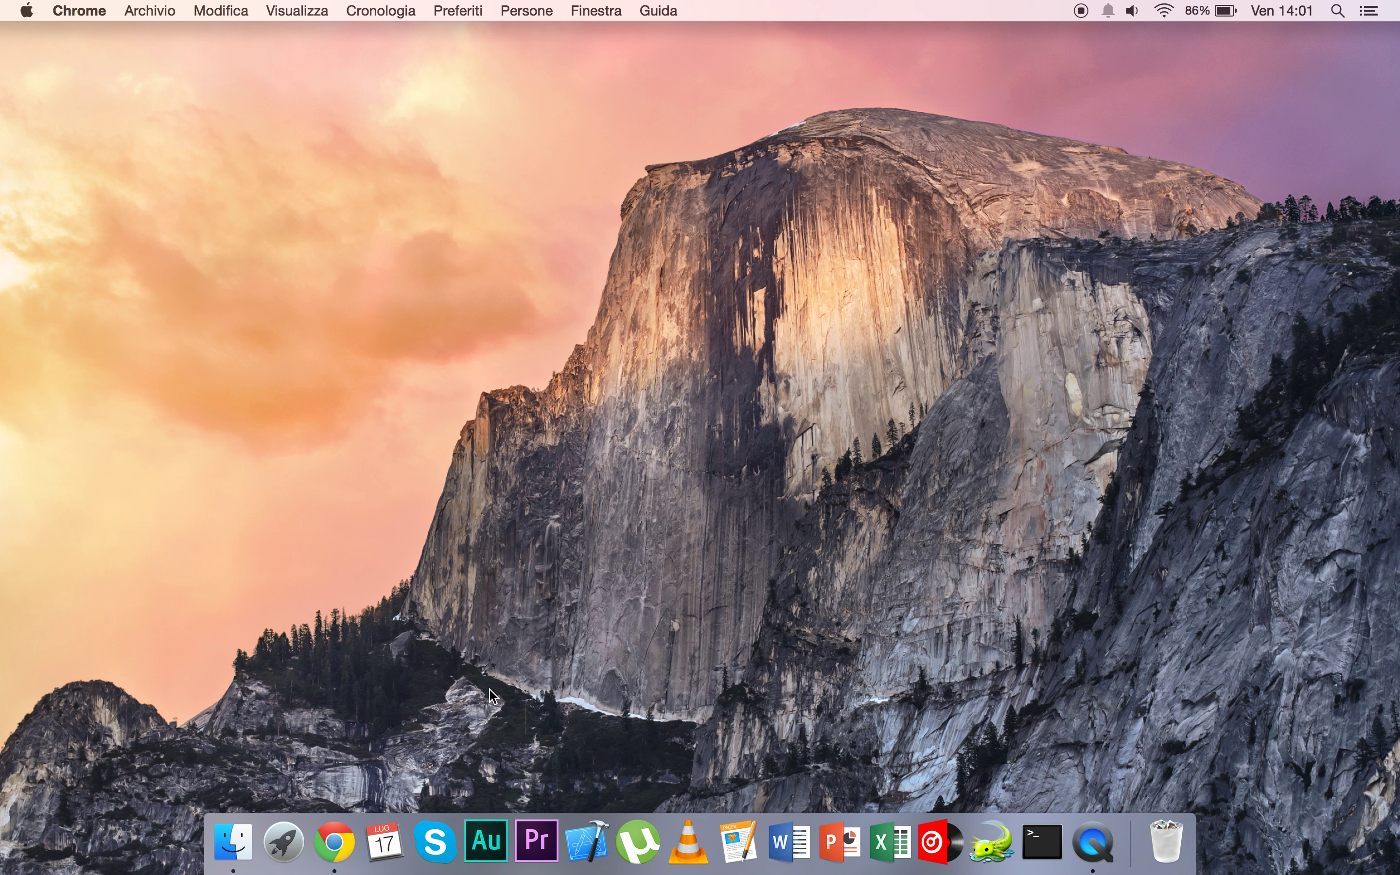
- Examine the Apple menu's Stop, Riavvia and Spegni options and dismiss the menu
click(26, 12)
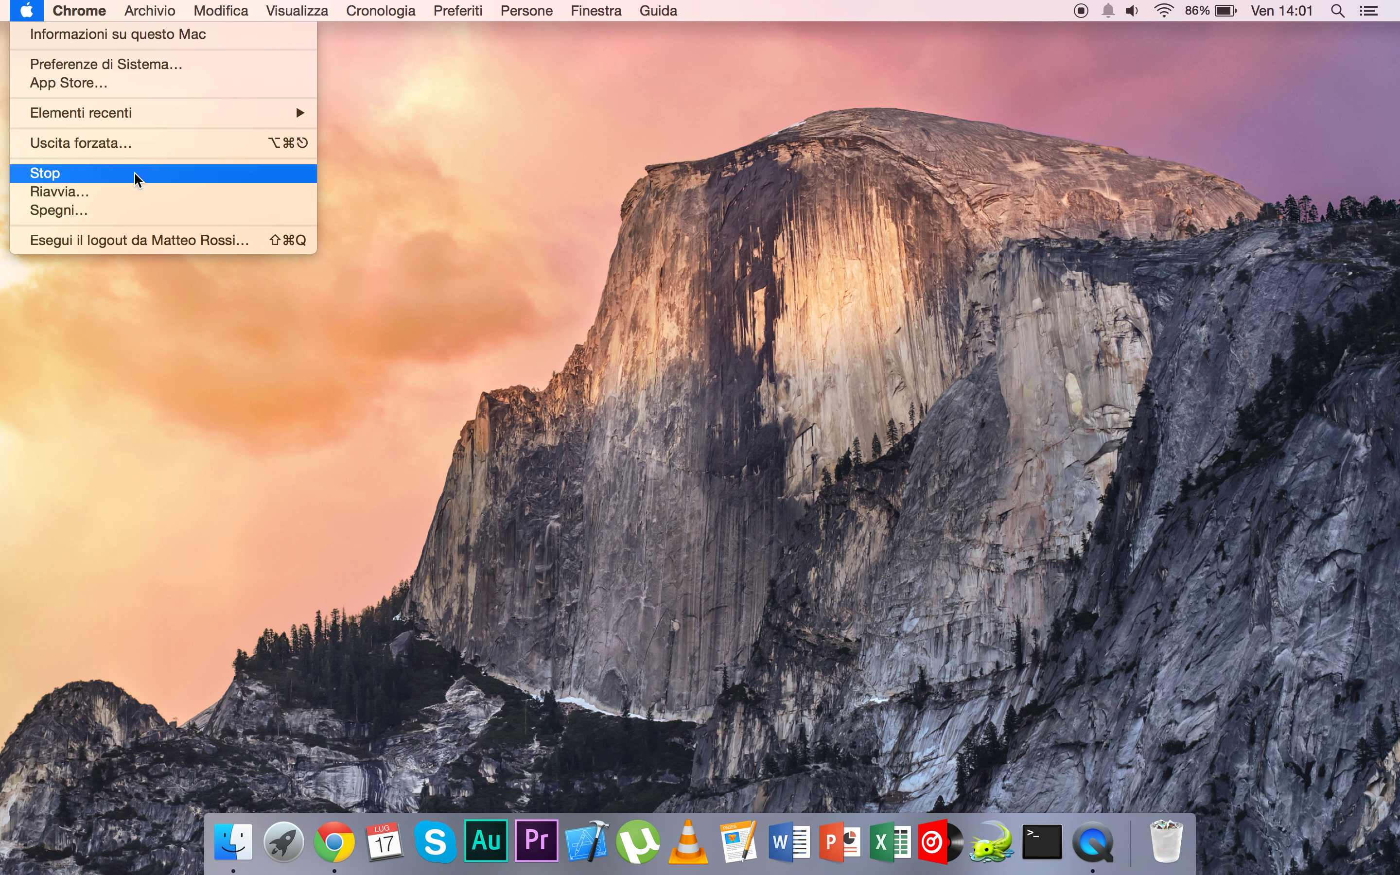
click(571, 256)
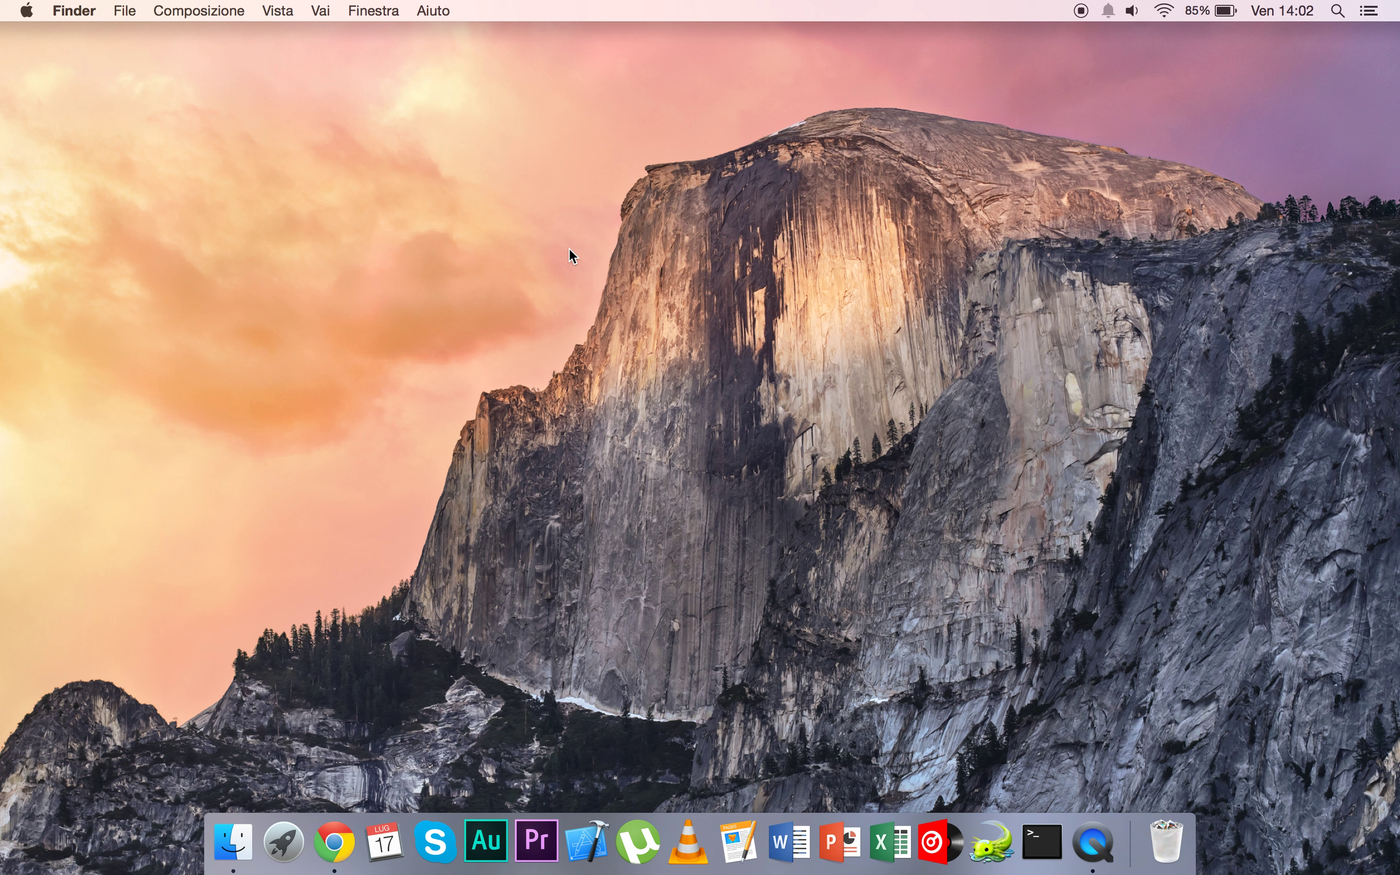
- Capture a screenshot of a rectangular area in the middle of the desktop and move the resulting PNG file to the Cestino
key(super+shift+4)
drag(636, 318, 898, 471)
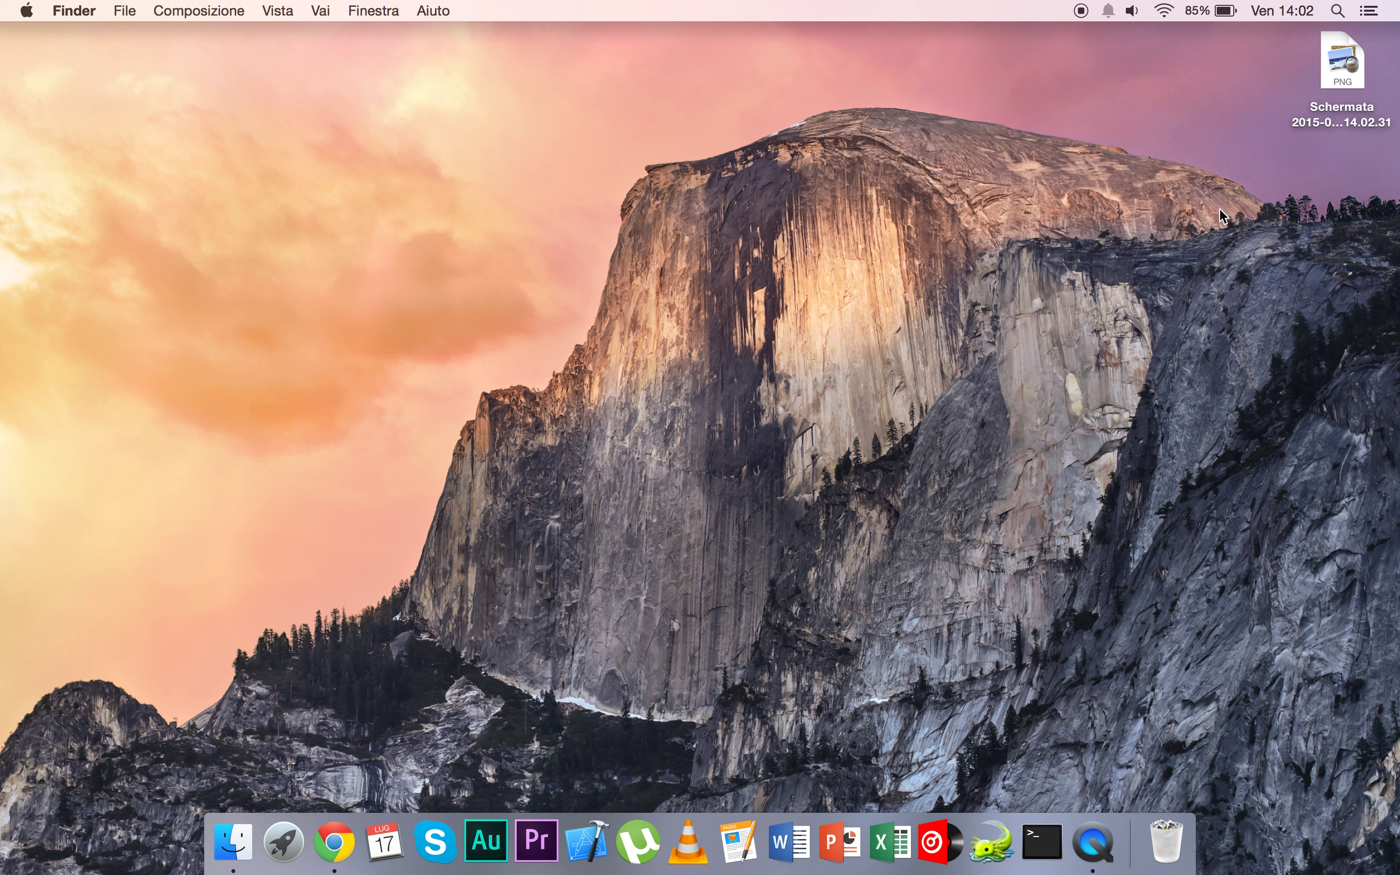
click(1350, 61)
right_click(1351, 60)
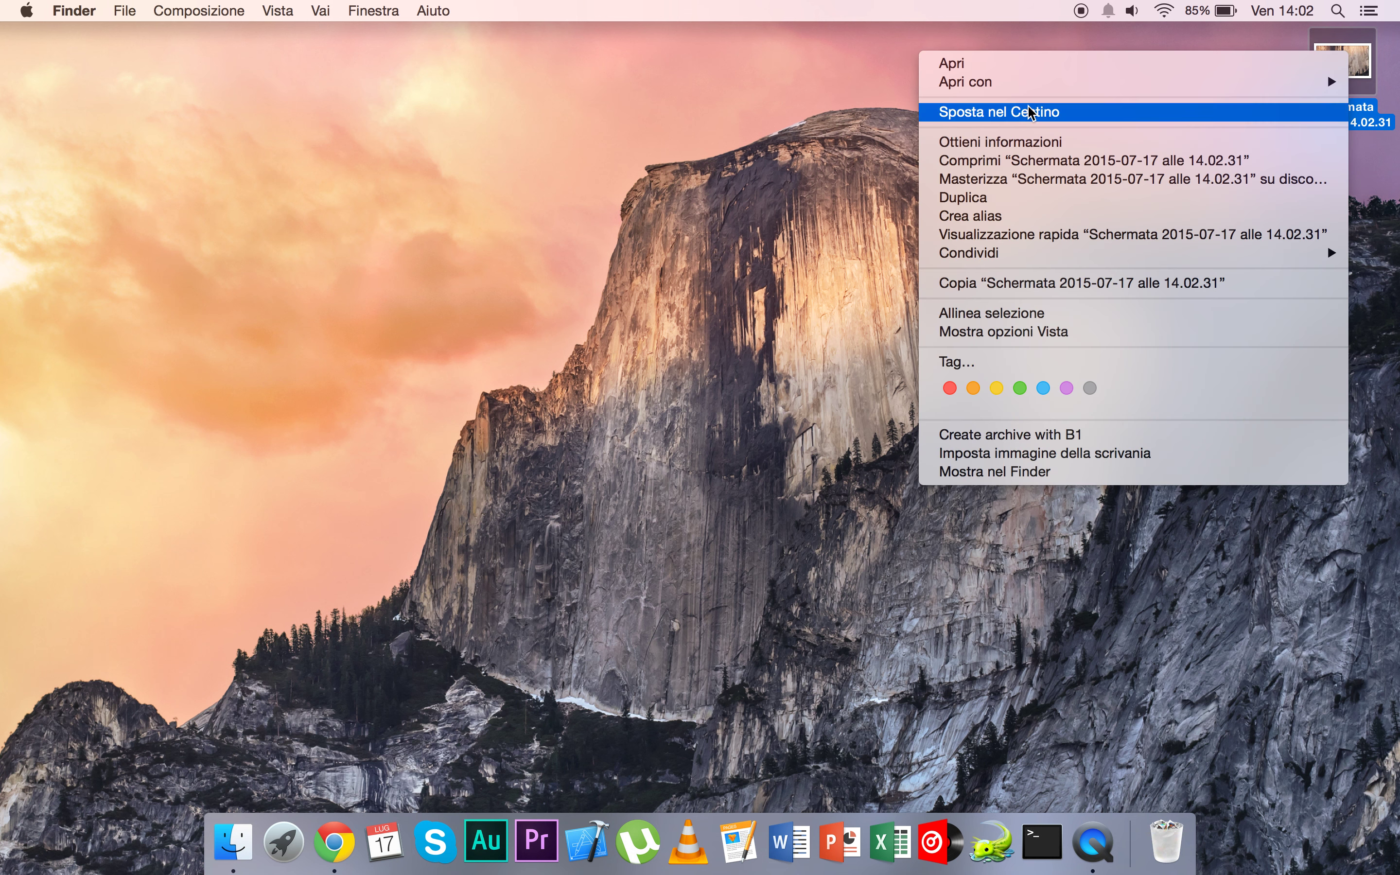
click(963, 113)
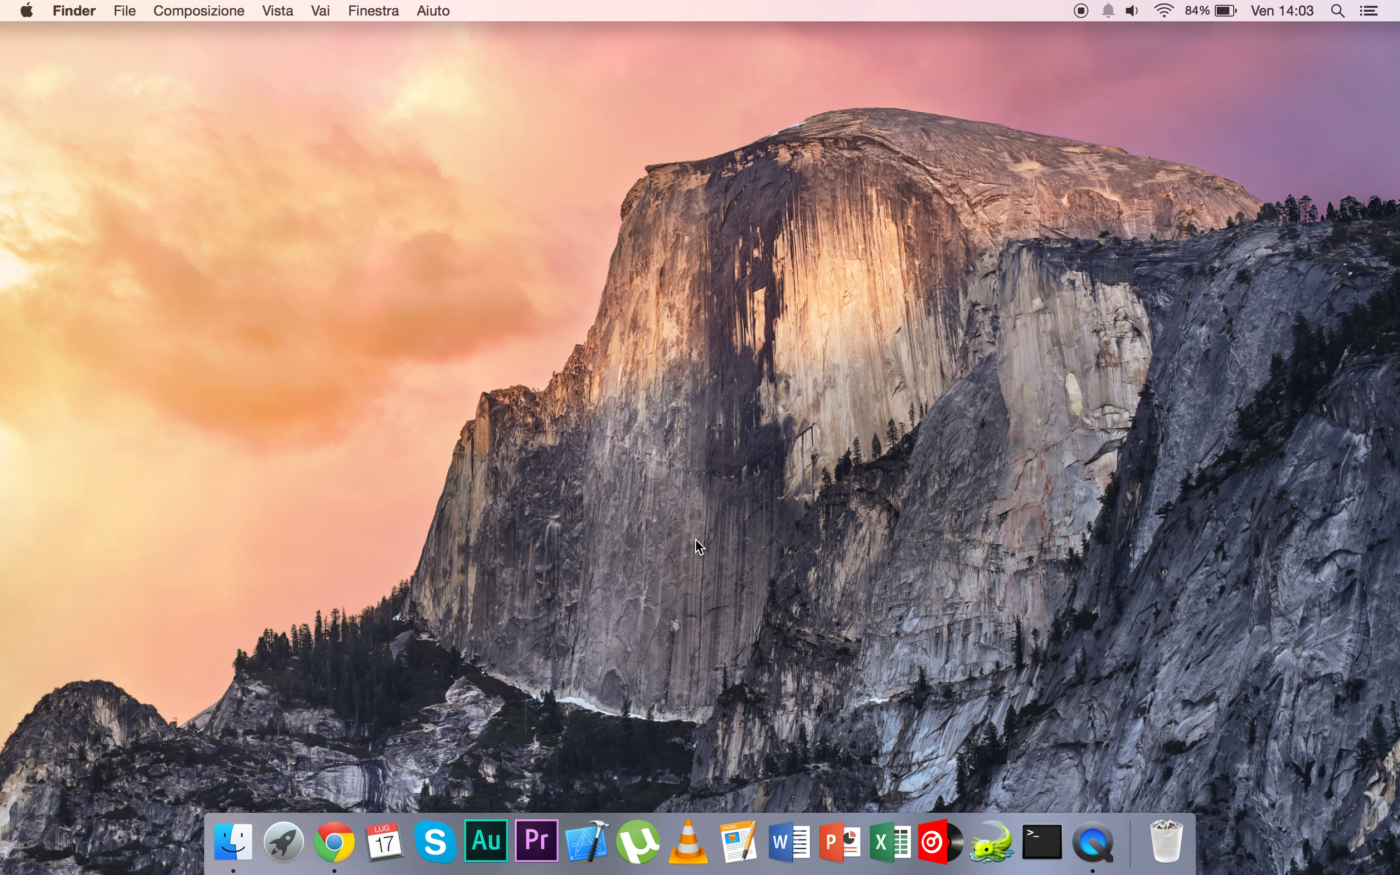
- Launch Monitoraggio Attività from Launchpad's Altro folder and display the memory usage of the processes
click(285, 842)
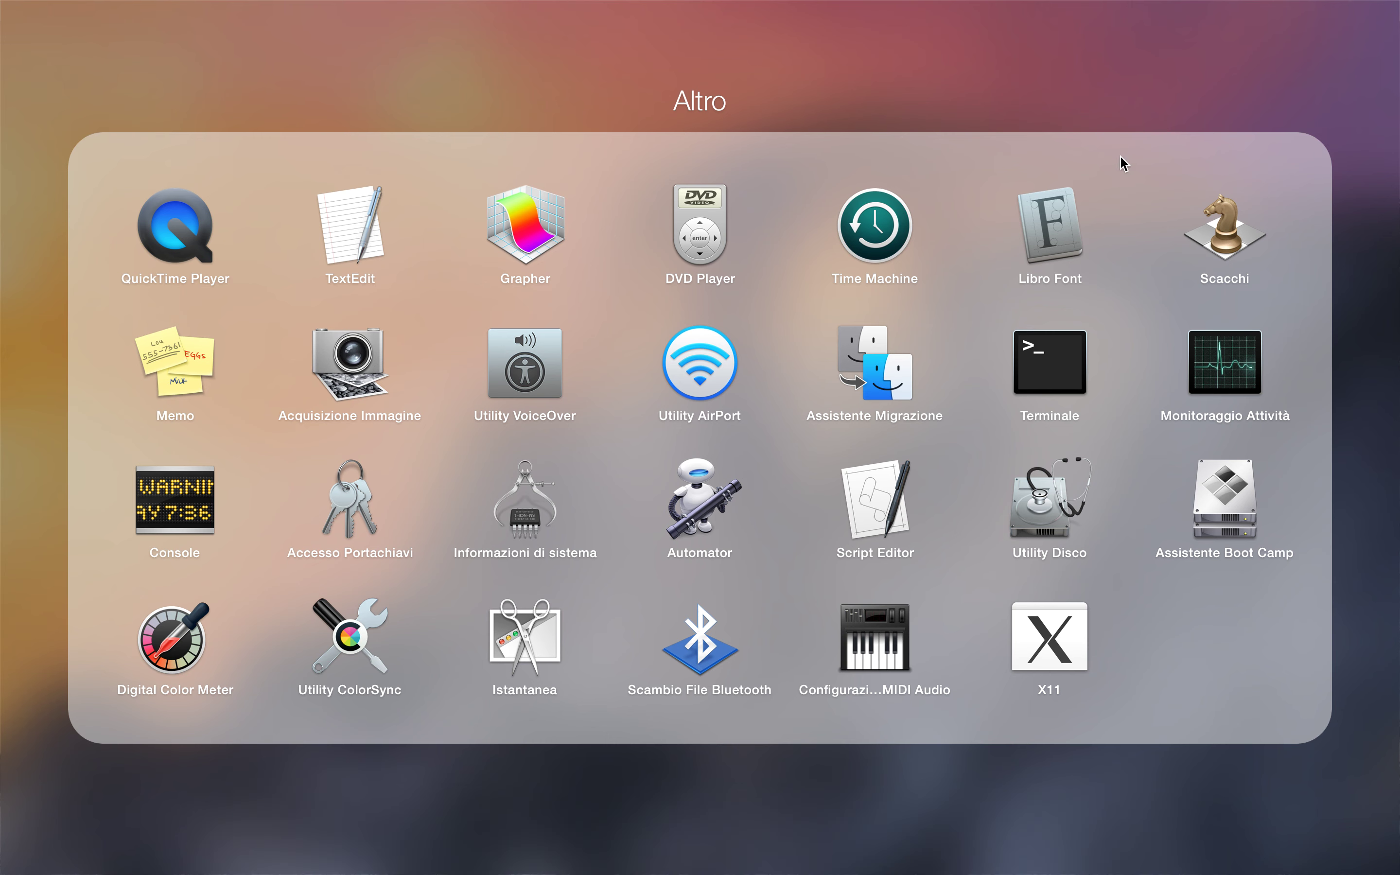
click(1234, 356)
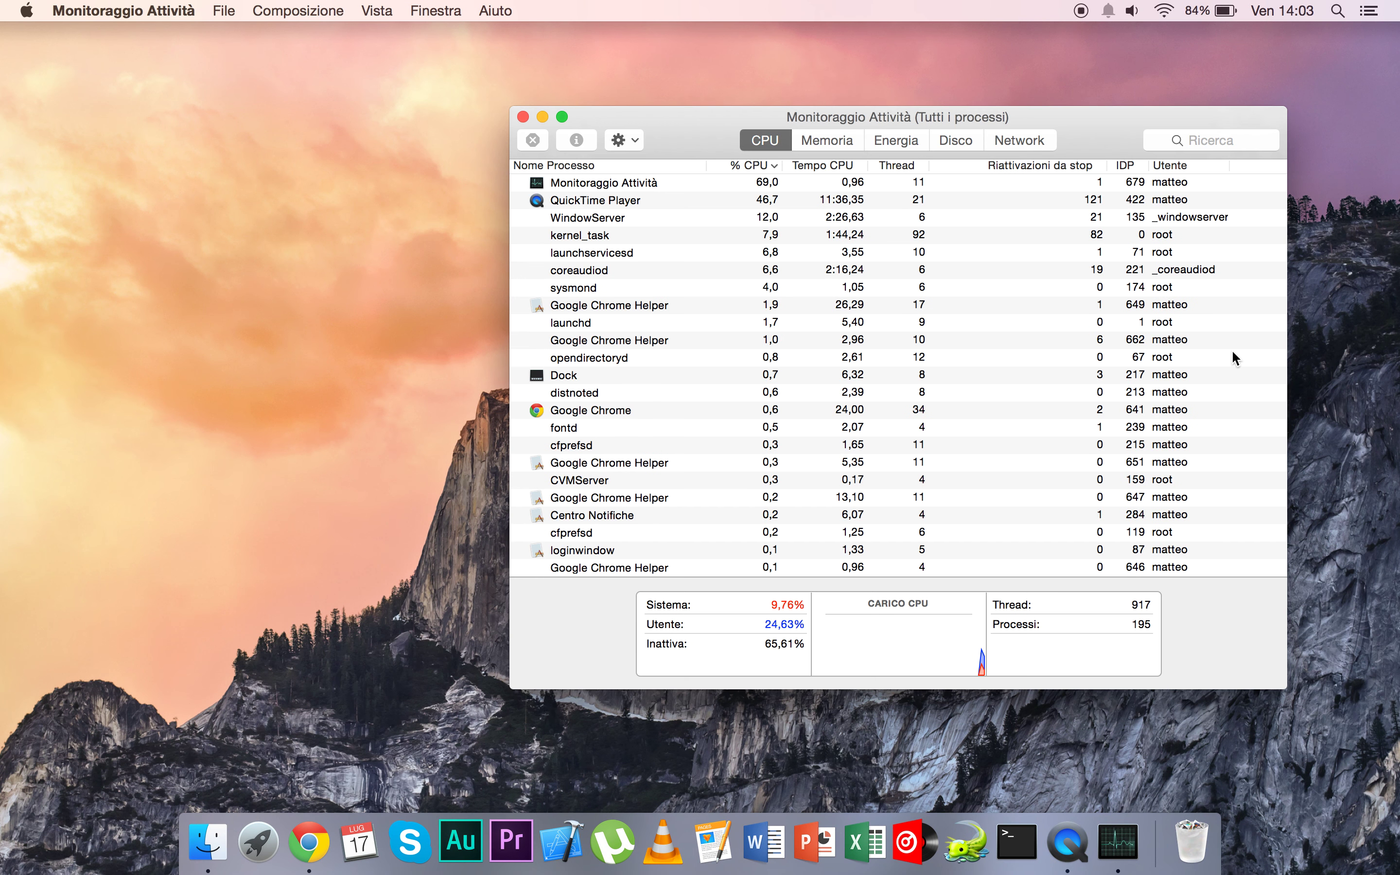
click(827, 143)
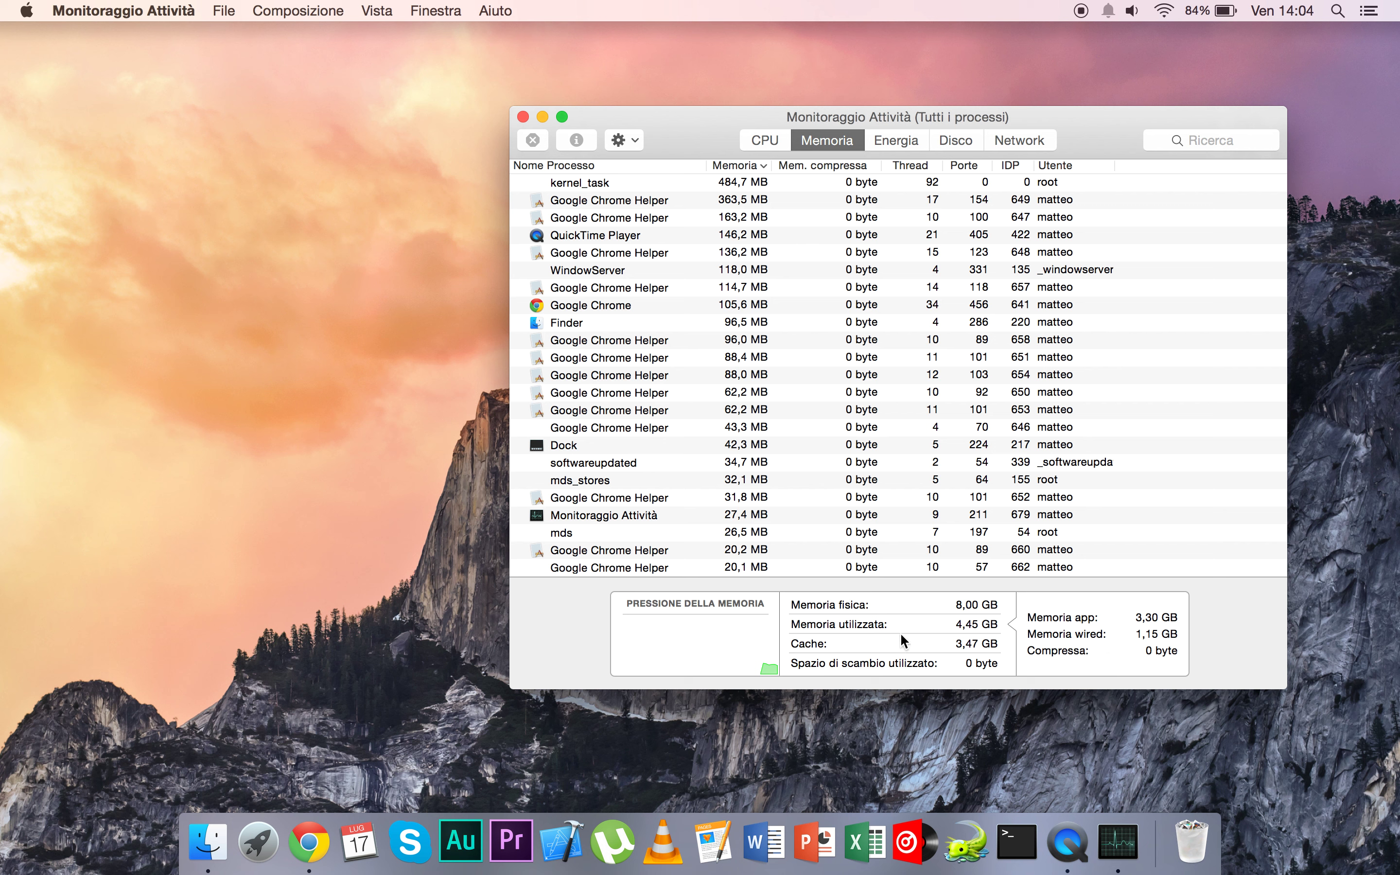
- Quit Google Chrome through its Dock menu, keeping the memory view of Monitoraggio Attività open
right_click(328, 844)
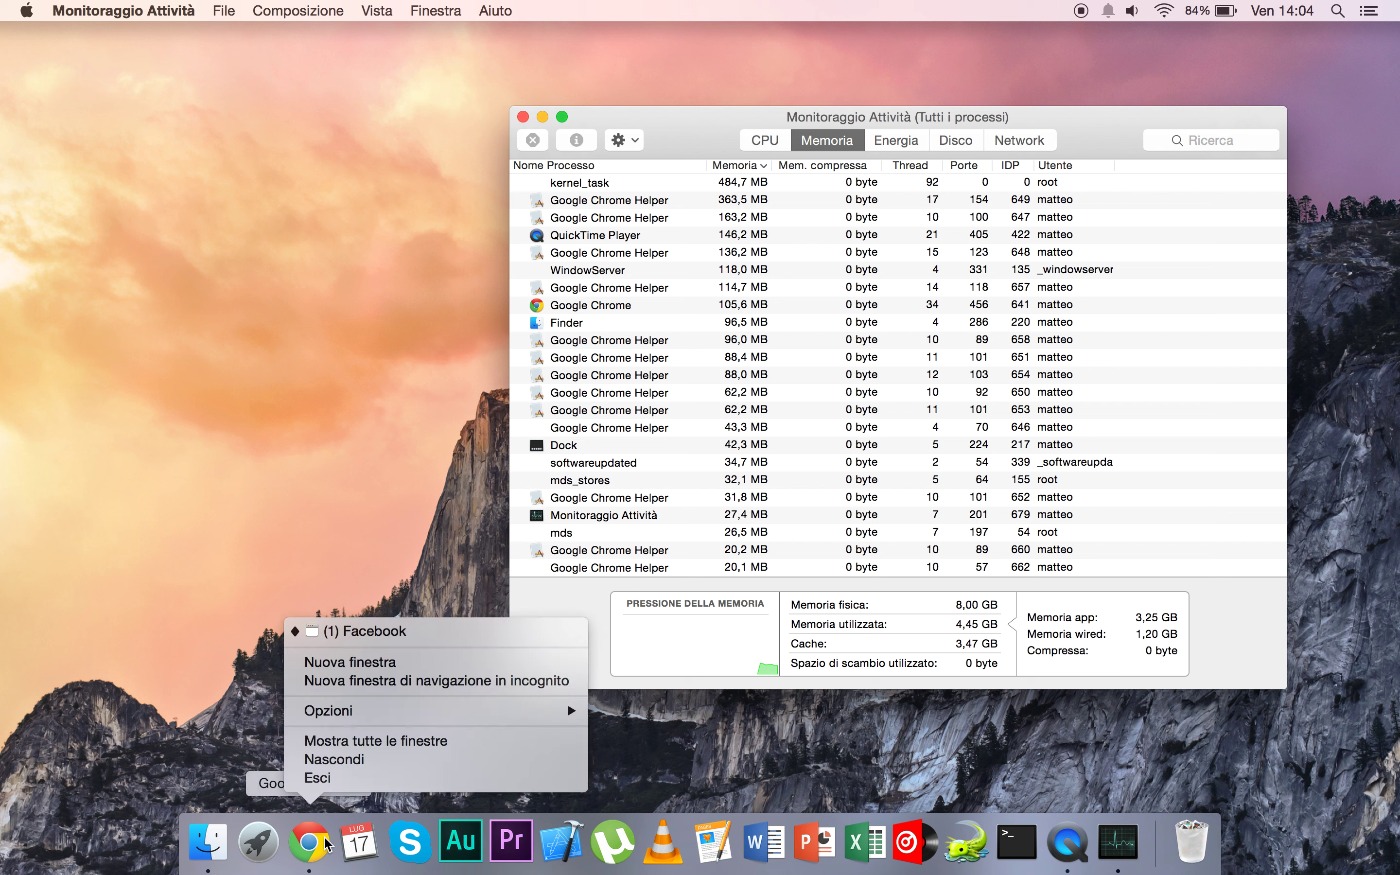
click(333, 779)
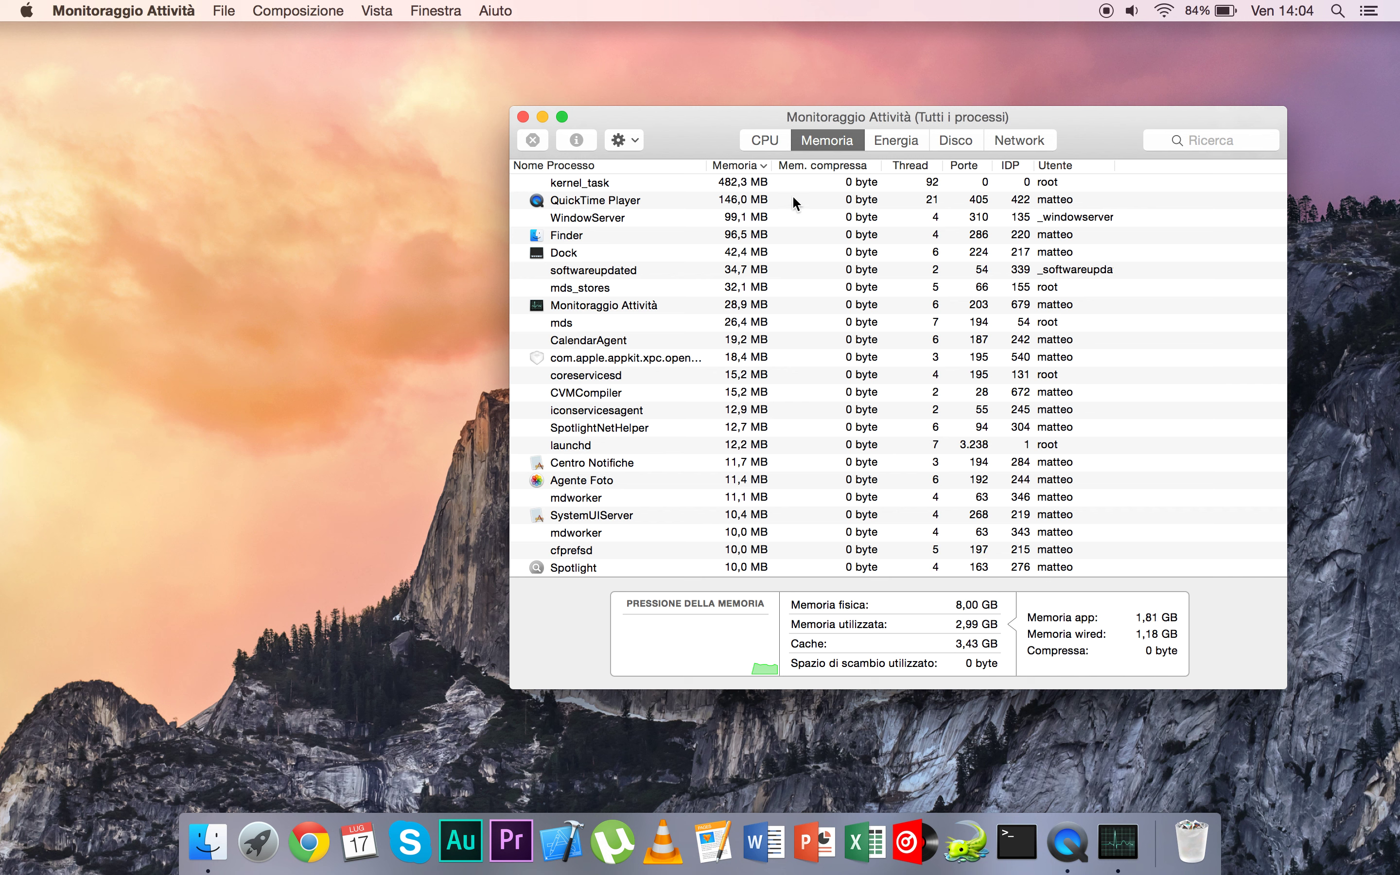
- Select the QuickTime Player and kernel_task processes to inspect their memory use, and quit Monitoraggio Attività
click(776, 203)
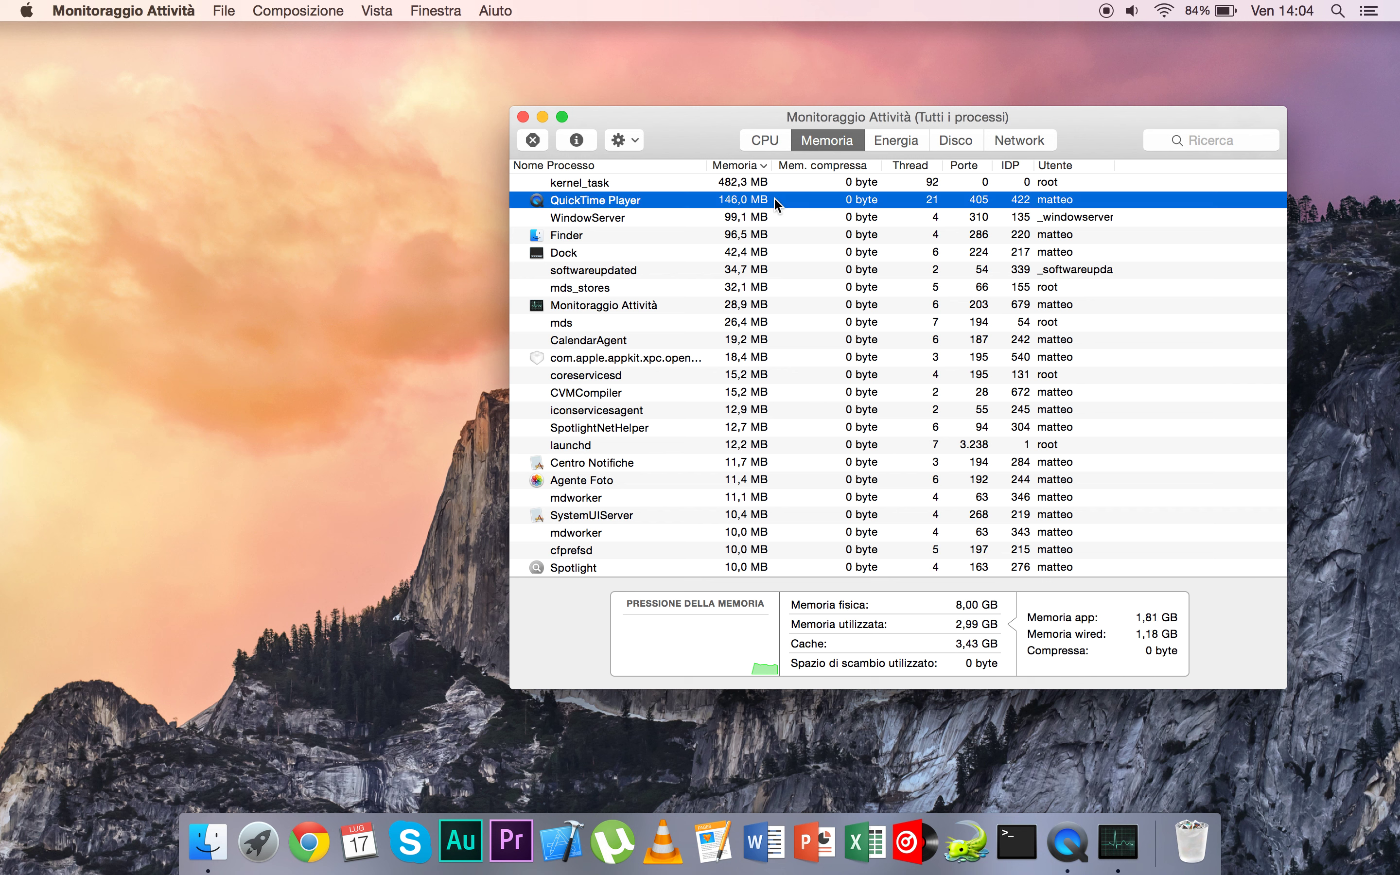
click(761, 185)
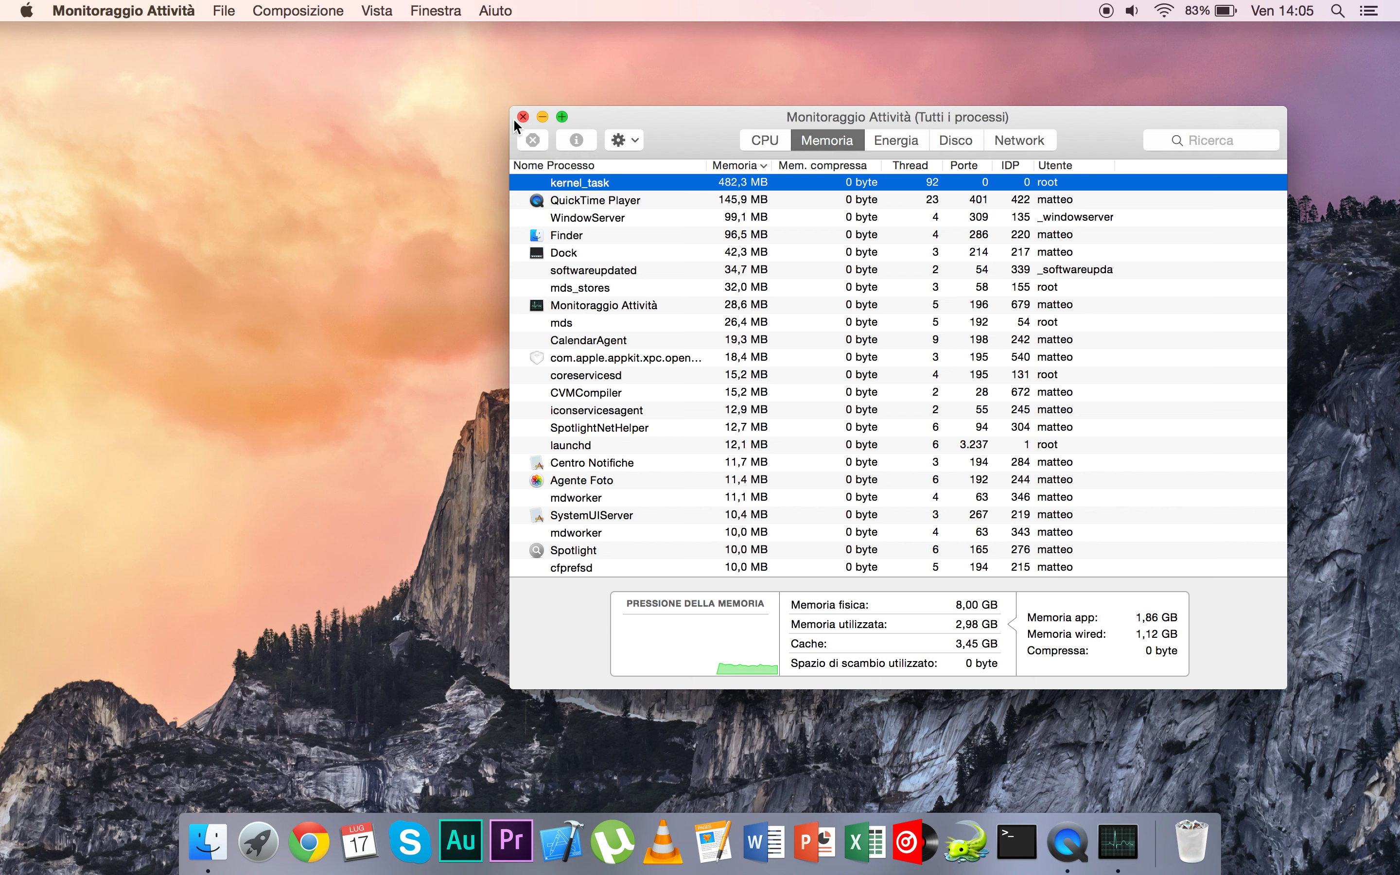
key(super+q)
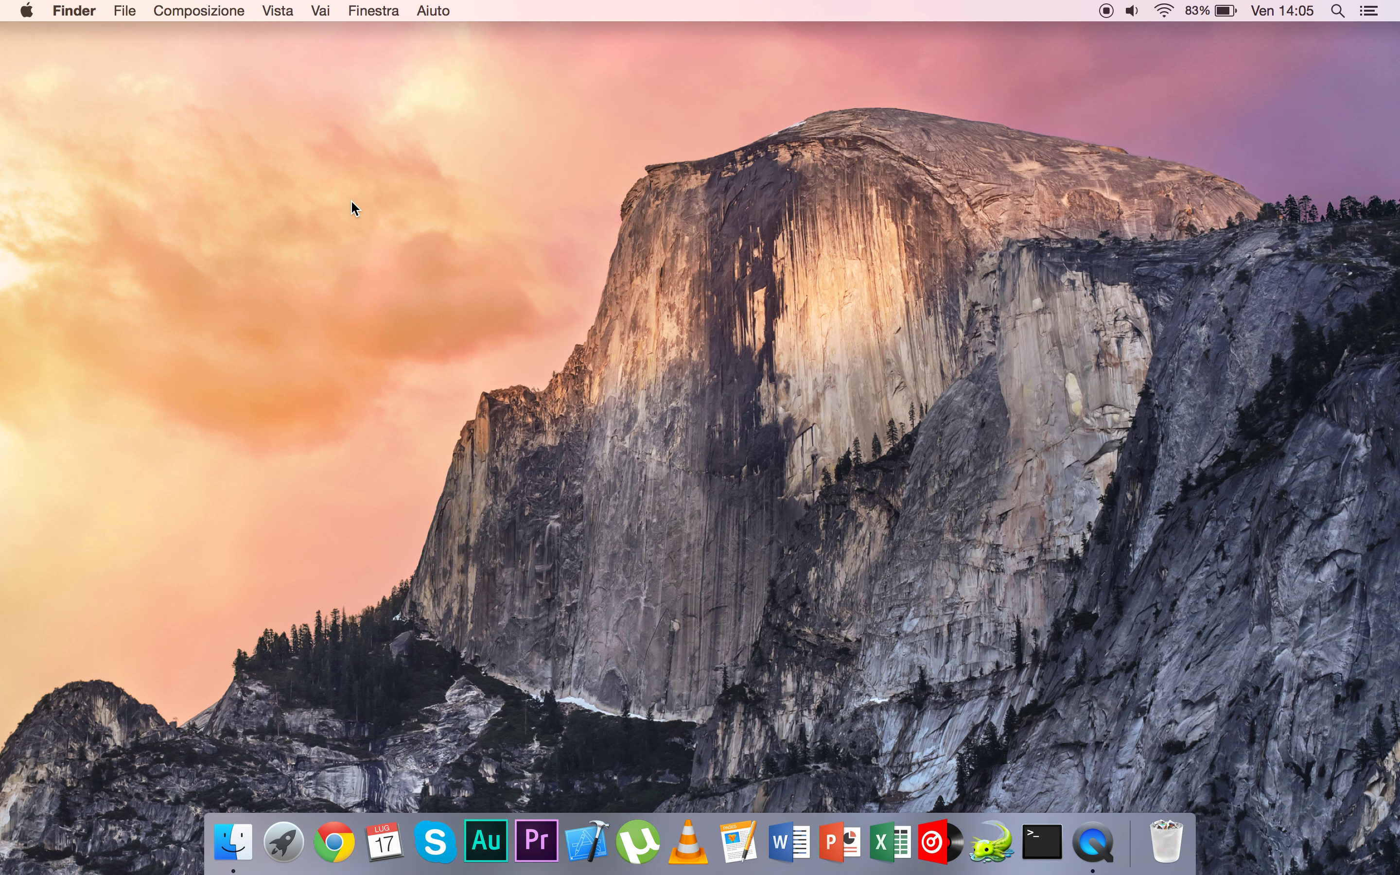
- Empty the Cestino and confirm the permanent deletion of its contents
right_click(1156, 839)
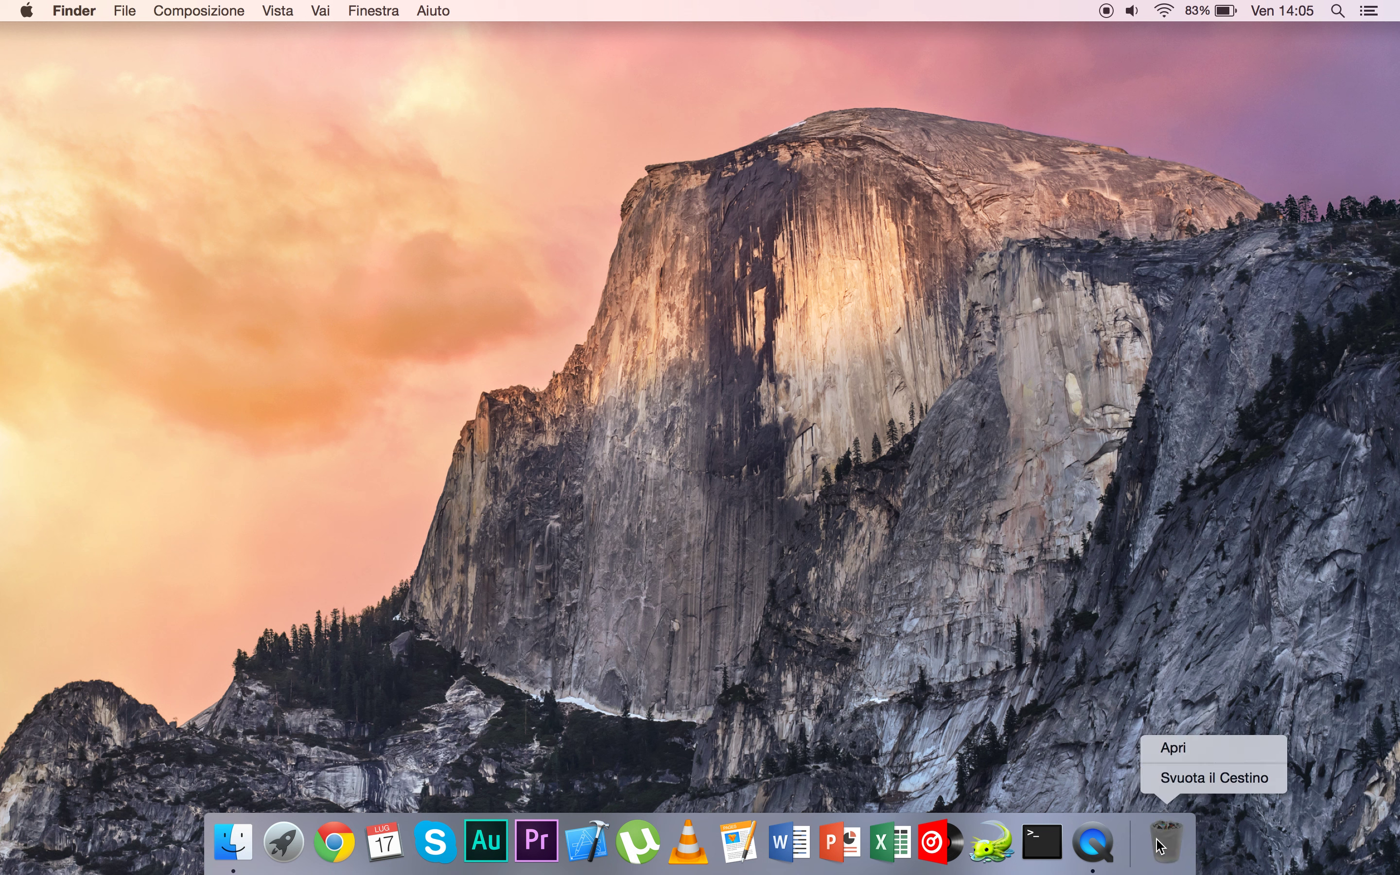
click(1168, 777)
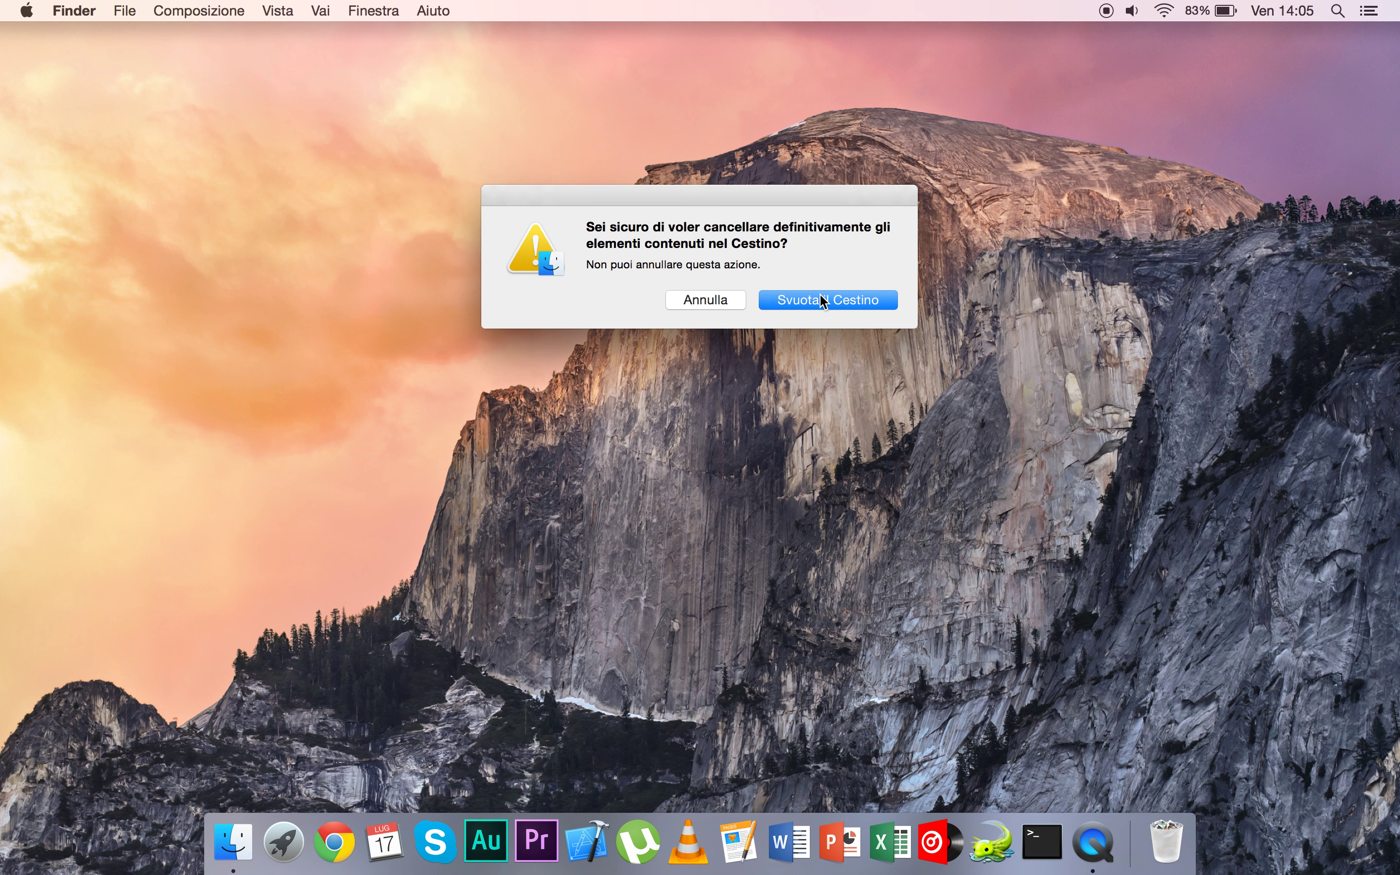
click(823, 300)
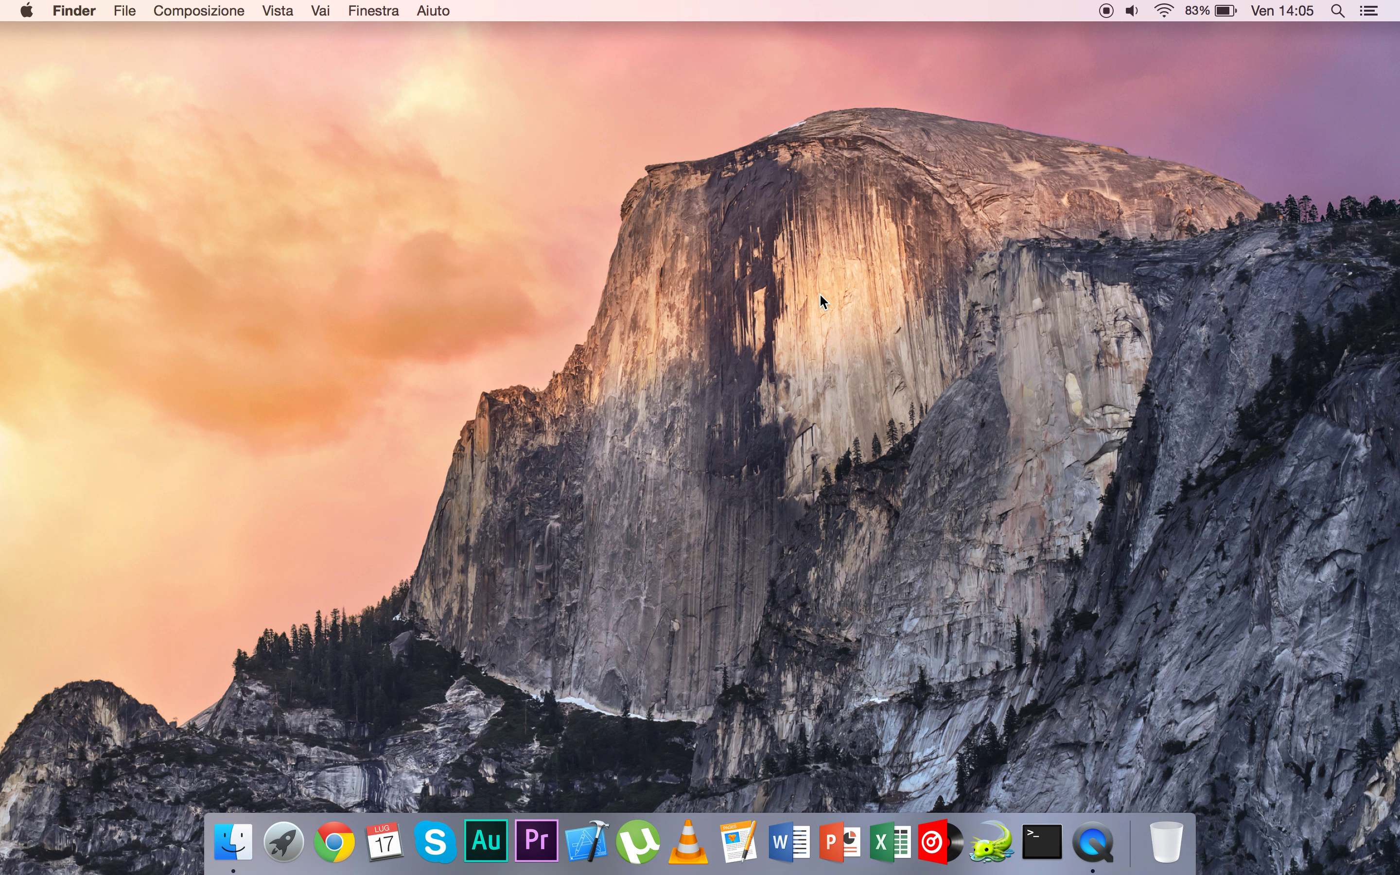
- View the Mac's system overview and its Archivio storage breakdown in Informazioni su questo Mac, and close the window
click(27, 10)
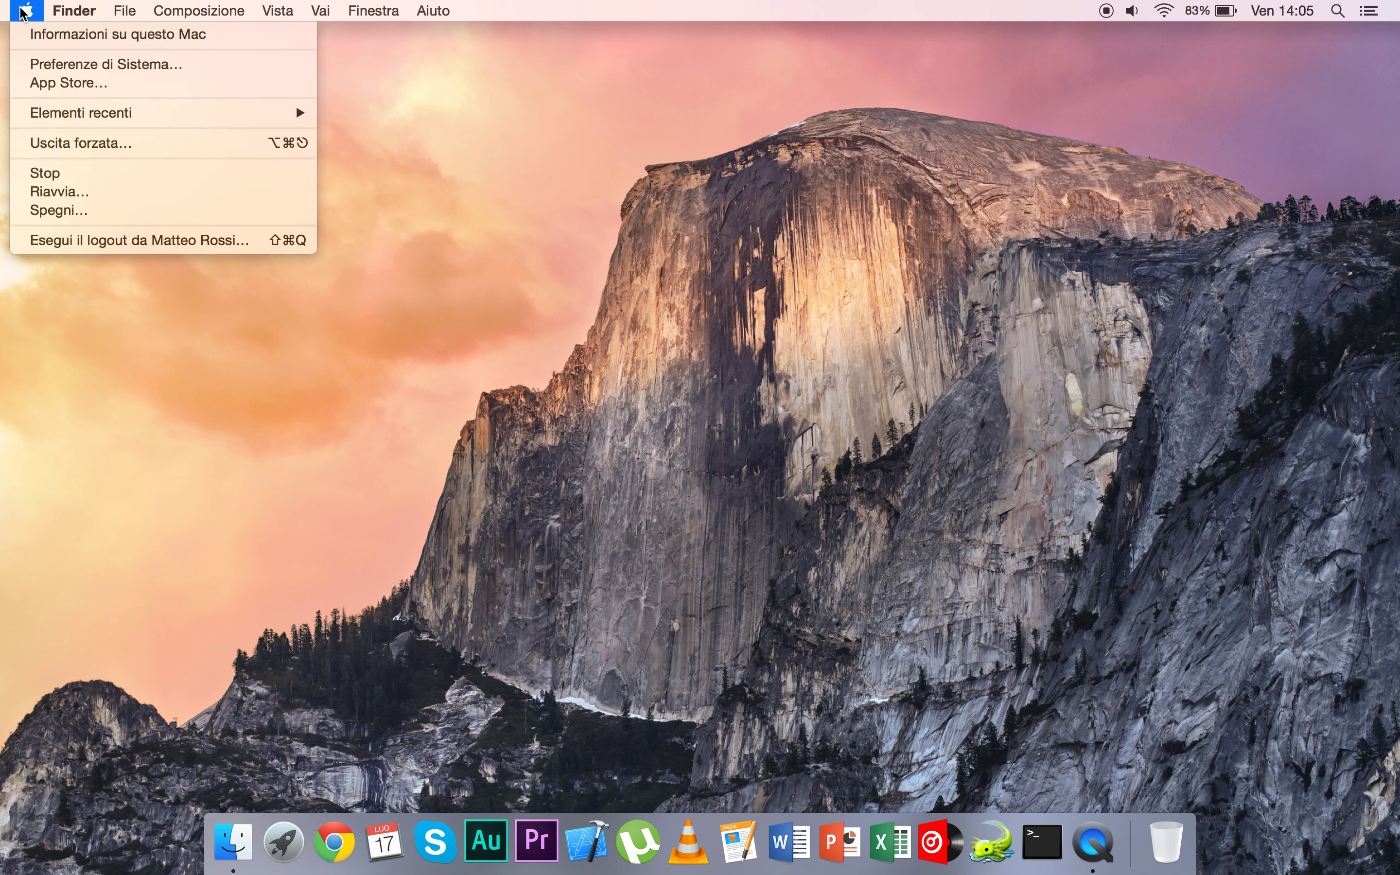
click(76, 35)
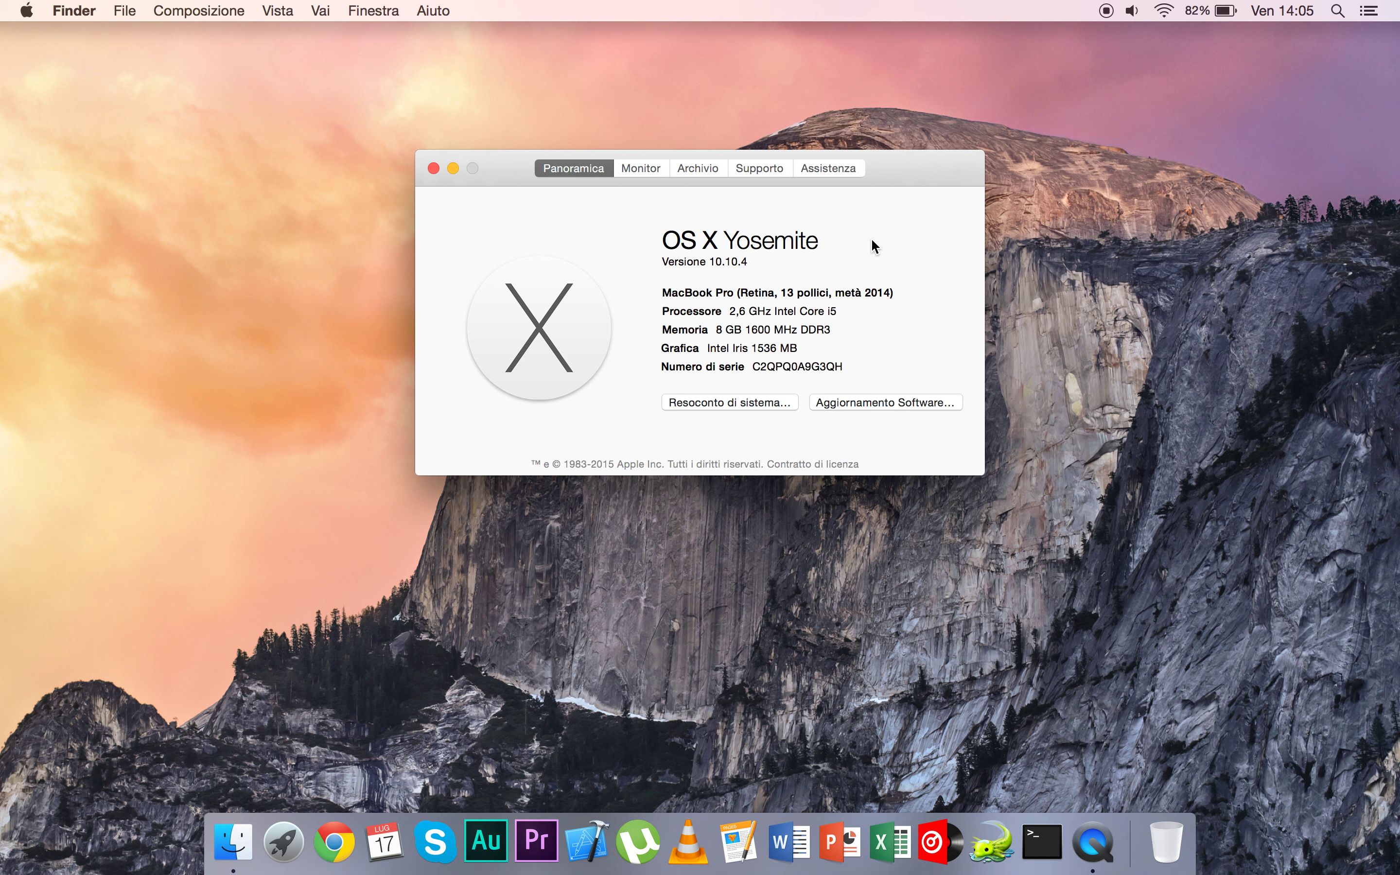
click(691, 166)
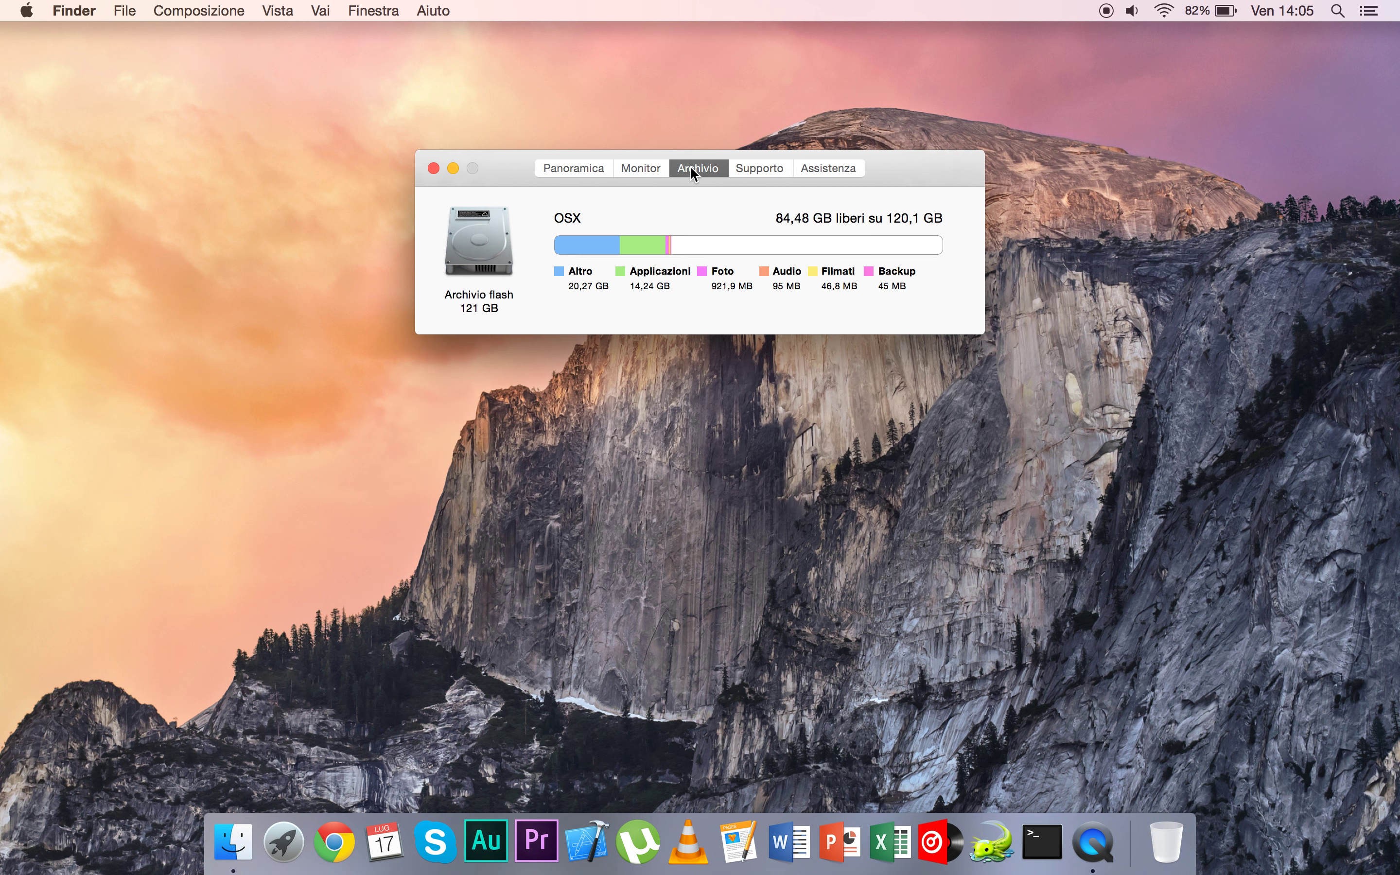
click(434, 168)
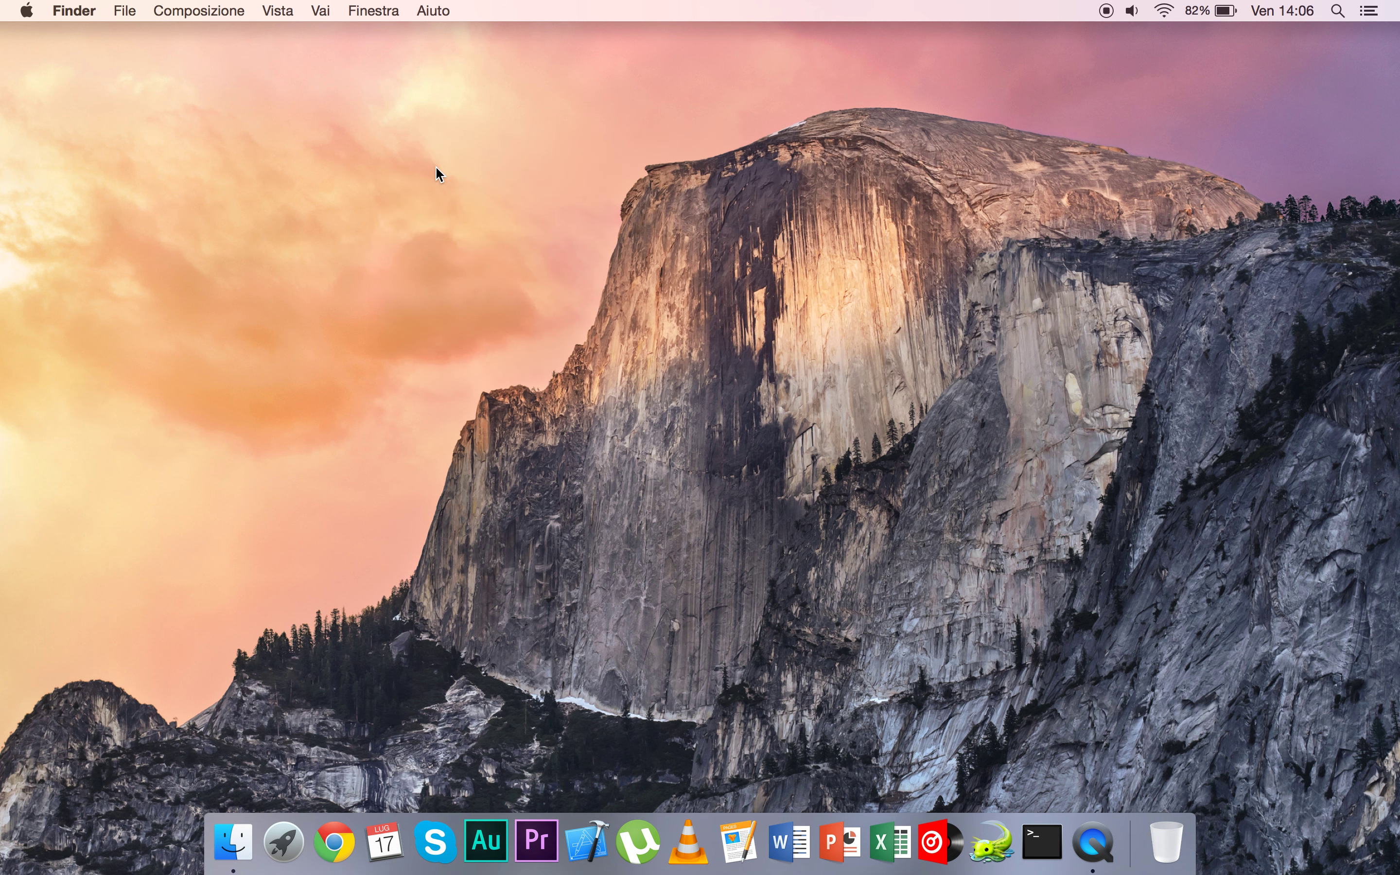